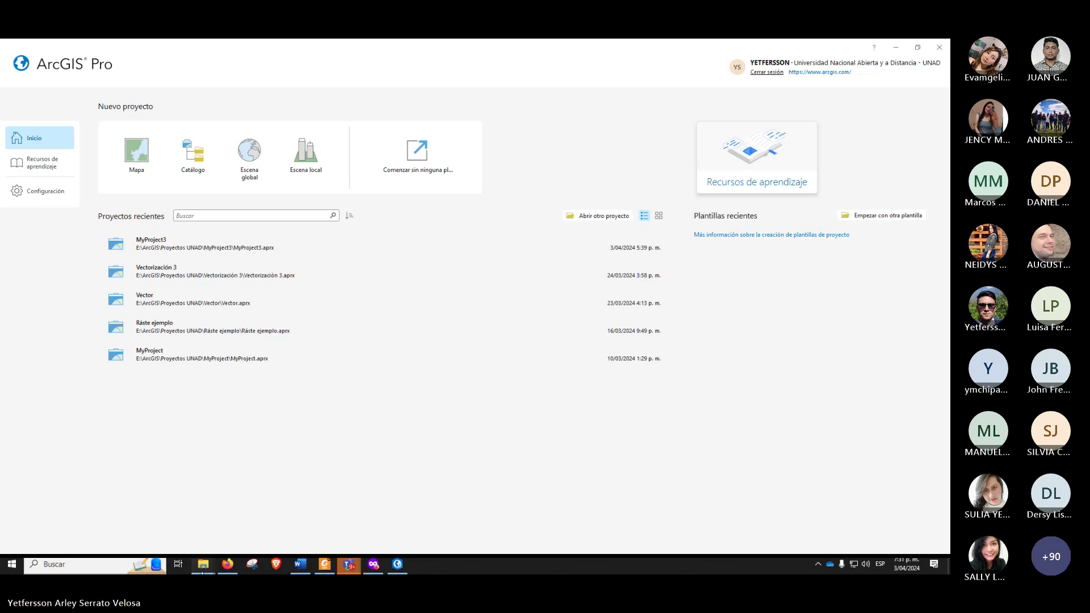
# Step: View the local Fase 3 folder in File Explorer and switch to the shared OneDrive Fase 3 folder in a maximized Firefox window
pyautogui.moveTo(203, 564)
pyautogui.click(211, 531)
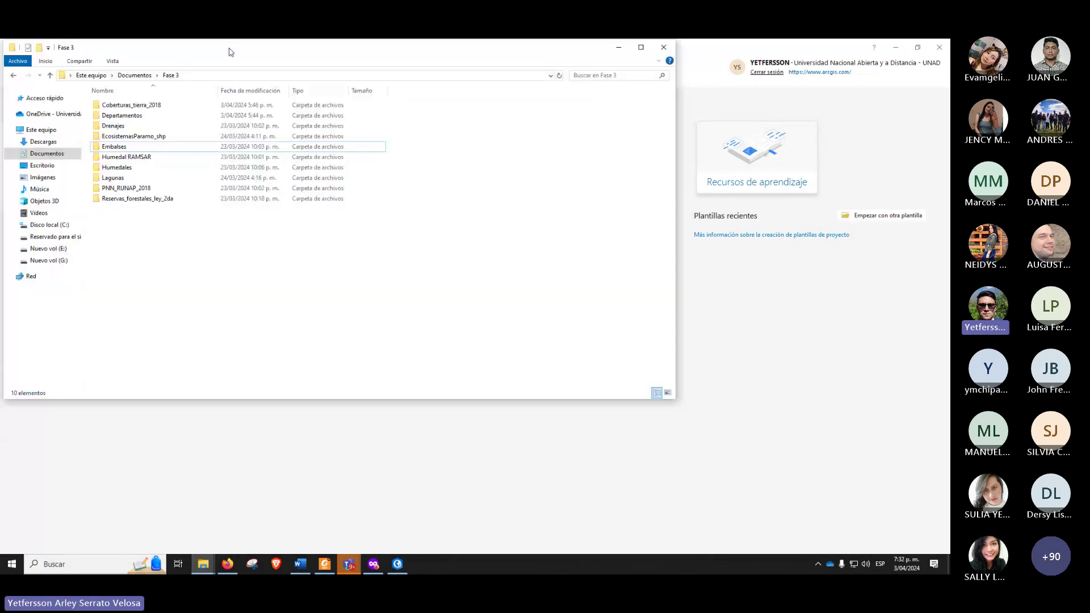
pyautogui.moveTo(231, 52); pyautogui.dragTo(394, 124)
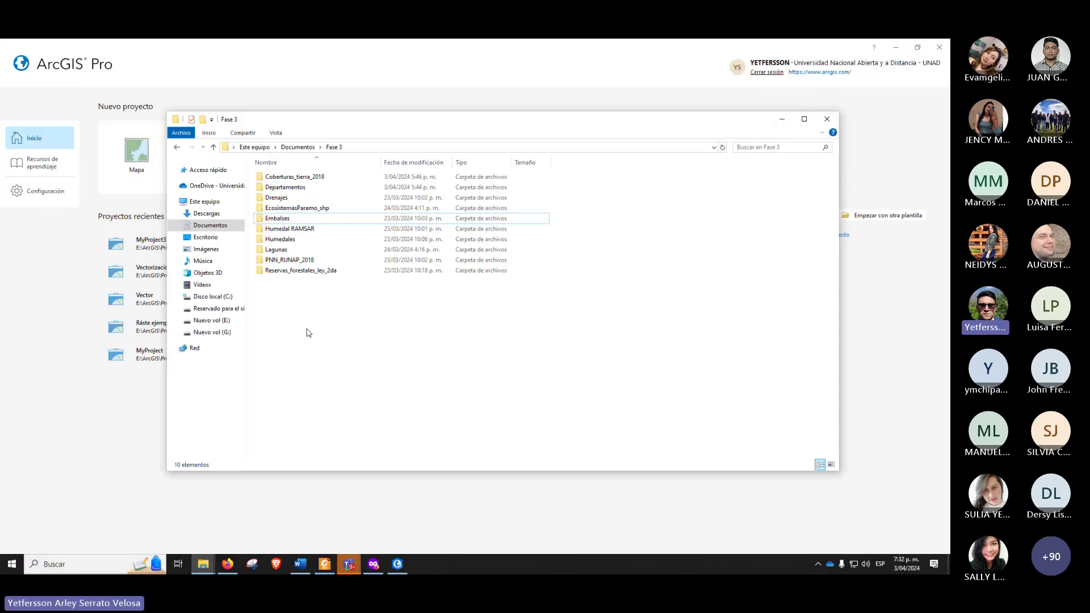
pyautogui.click(227, 563)
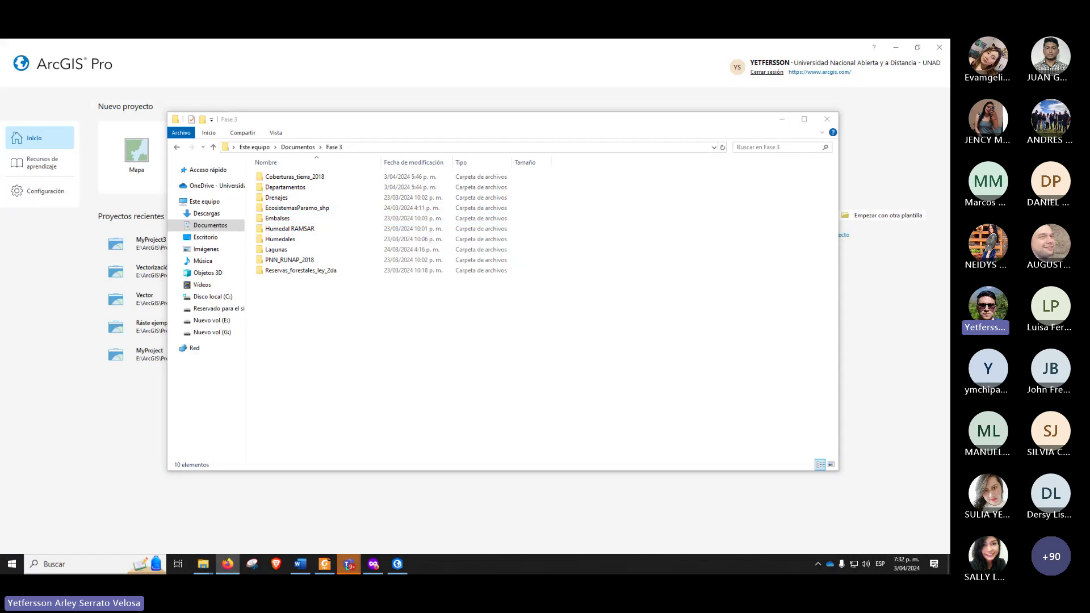
pyautogui.click(373, 563)
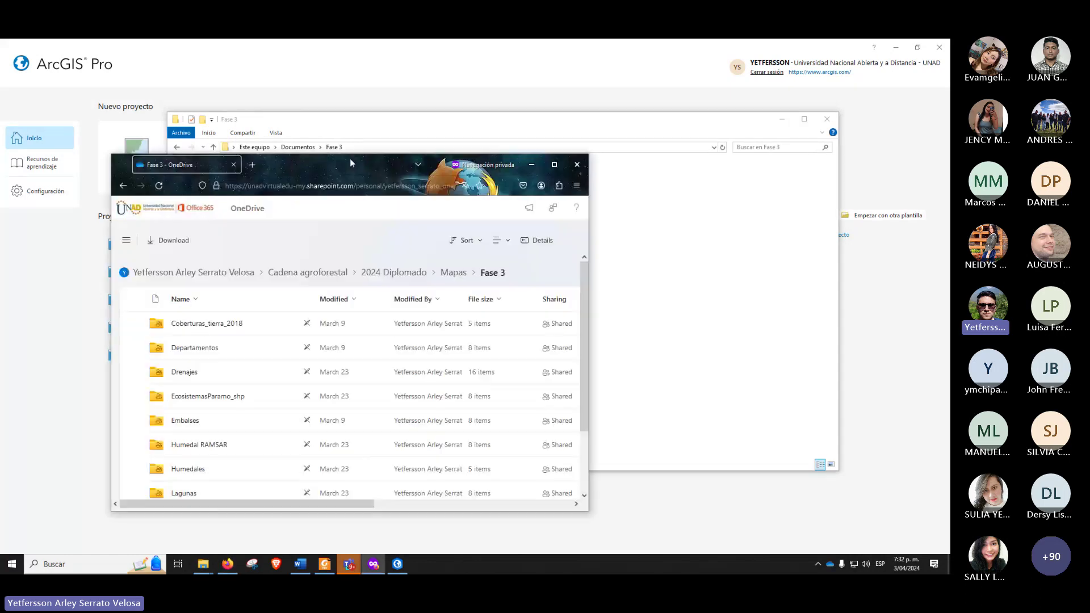
pyautogui.doubleClick(556, 136)
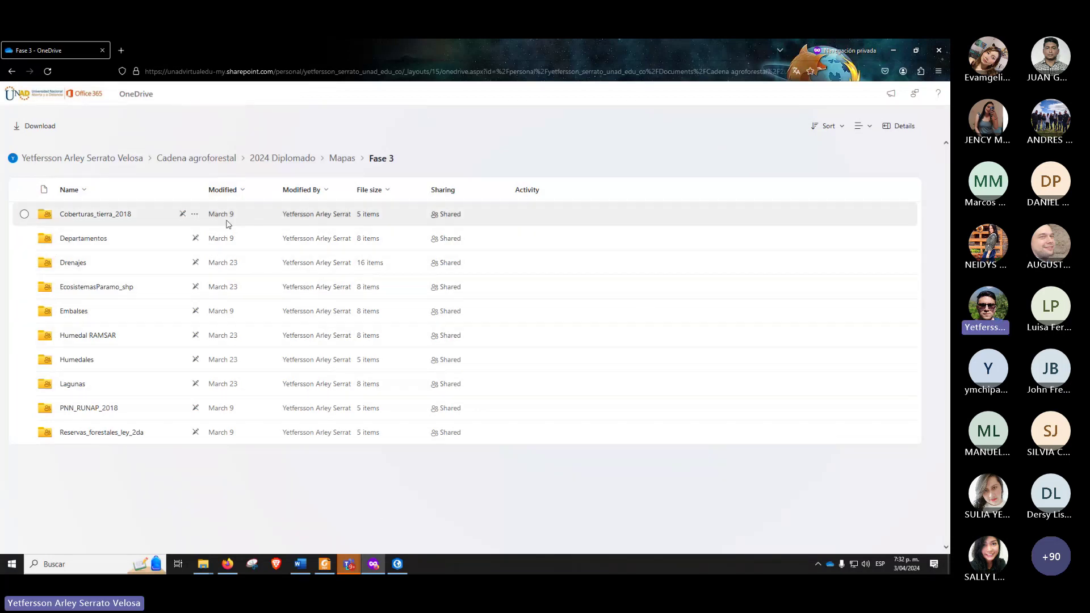
# Step: Start downloading the Humedales folder from the shared OneDrive Fase 3 directory
pyautogui.click(194, 214)
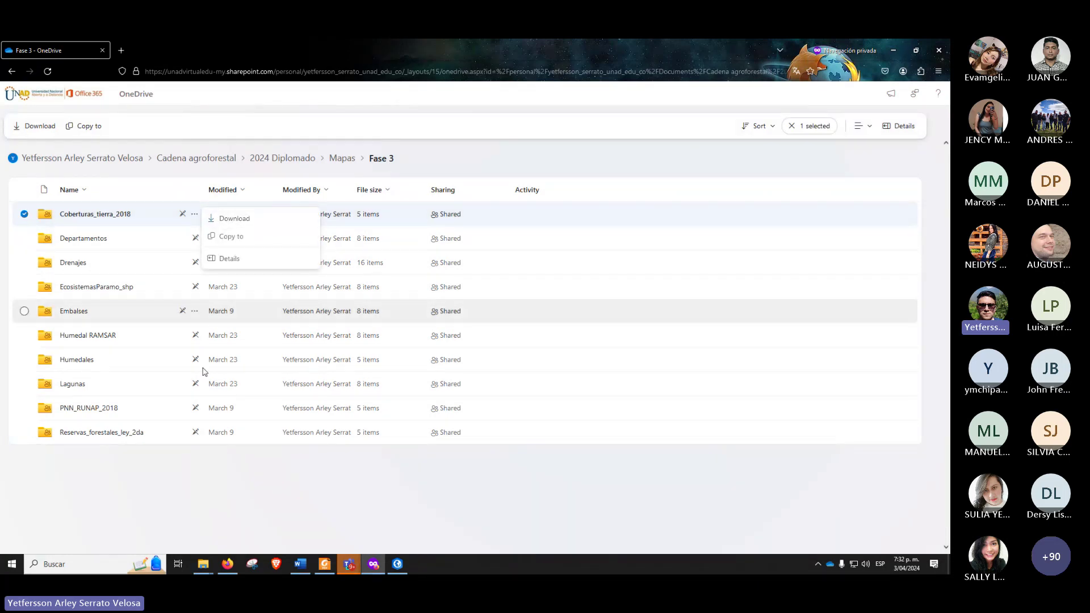
pyautogui.click(208, 467)
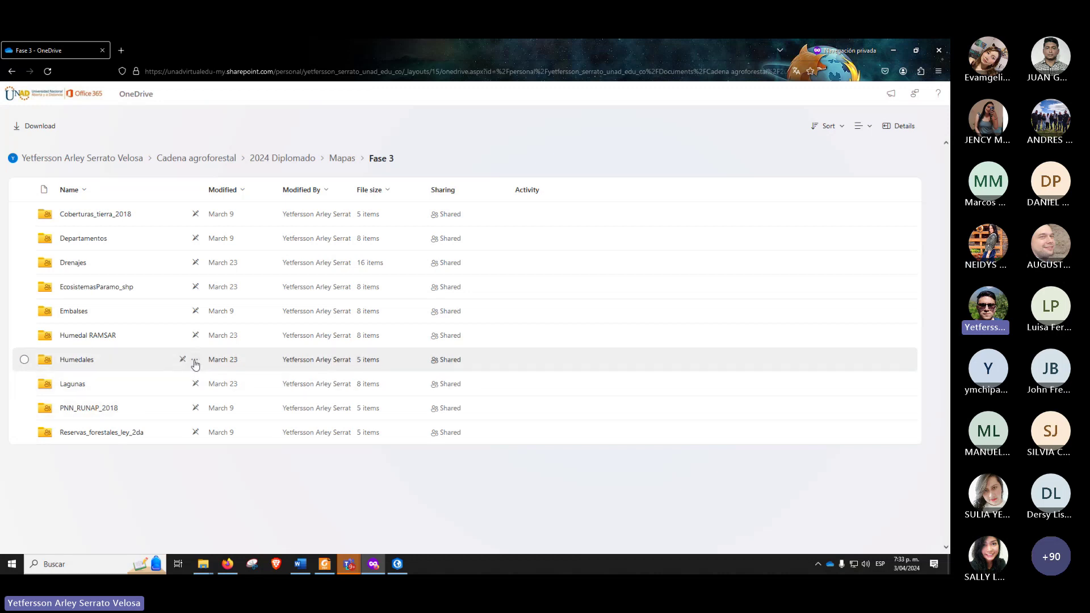
pyautogui.click(195, 361)
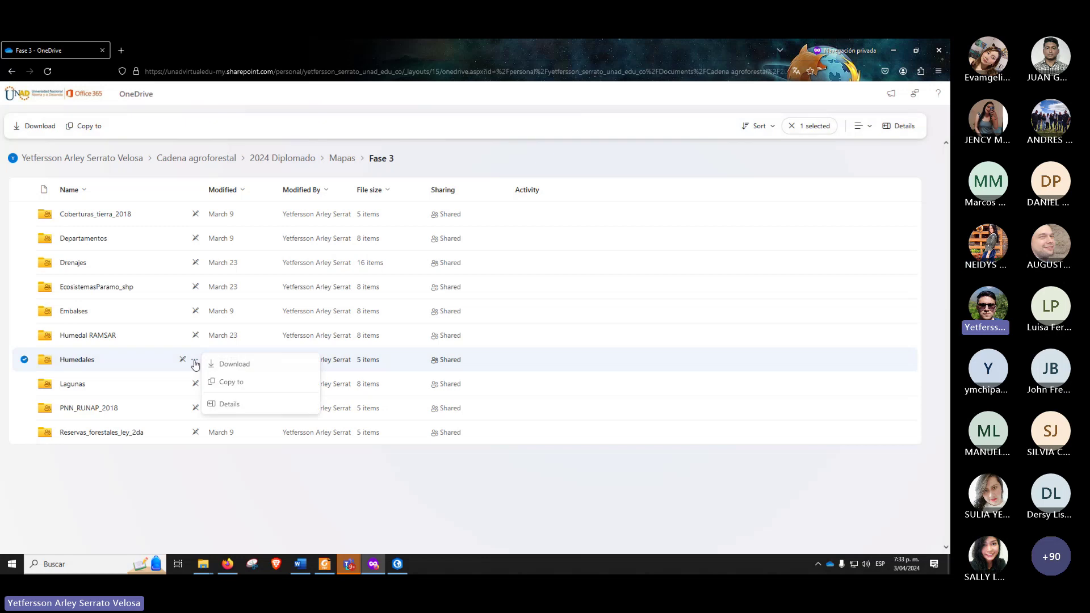
pyautogui.click(214, 364)
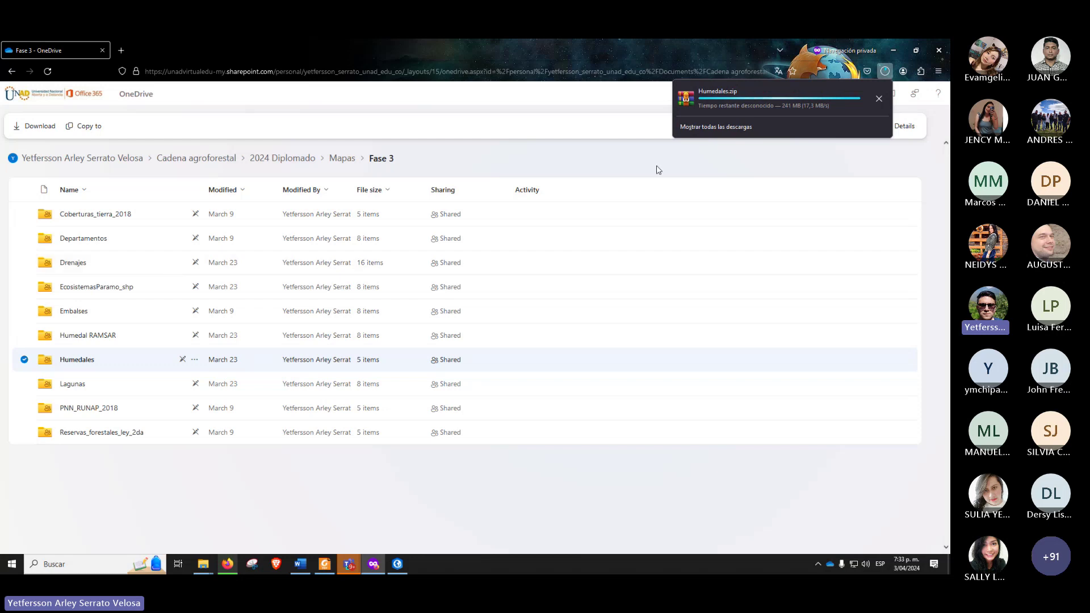
# Step: Switch to File Explorer and create a folder named QGIS inside the local Documents Fase 3 folder
pyautogui.moveTo(202, 564)
pyautogui.click(243, 522)
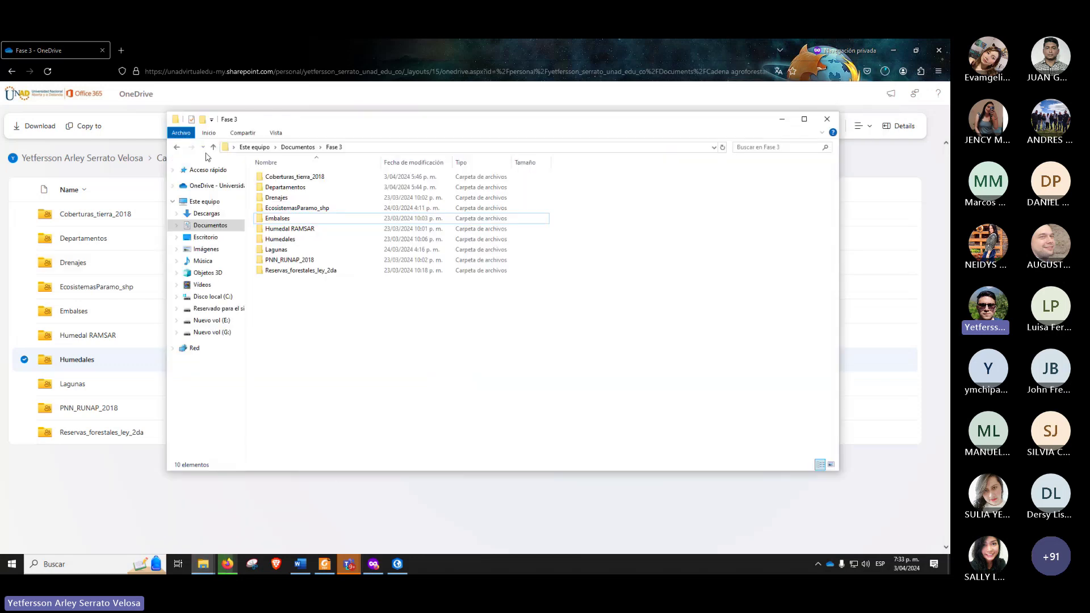
pyautogui.moveTo(290, 437); pyautogui.dragTo(278, 179)
pyautogui.click(365, 348)
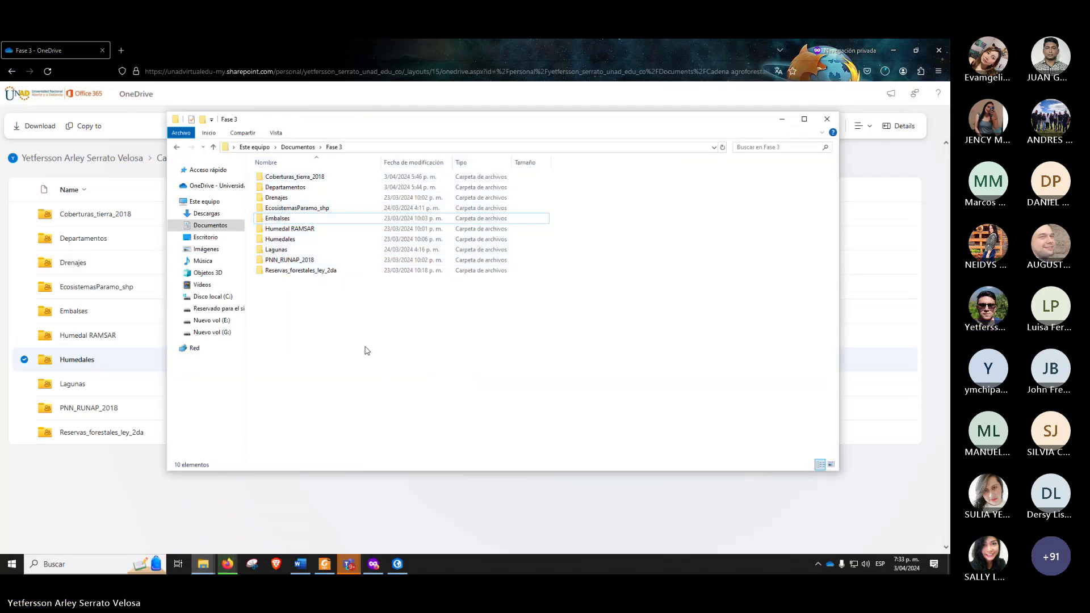
pyautogui.moveTo(334, 342); pyautogui.dragTo(306, 143)
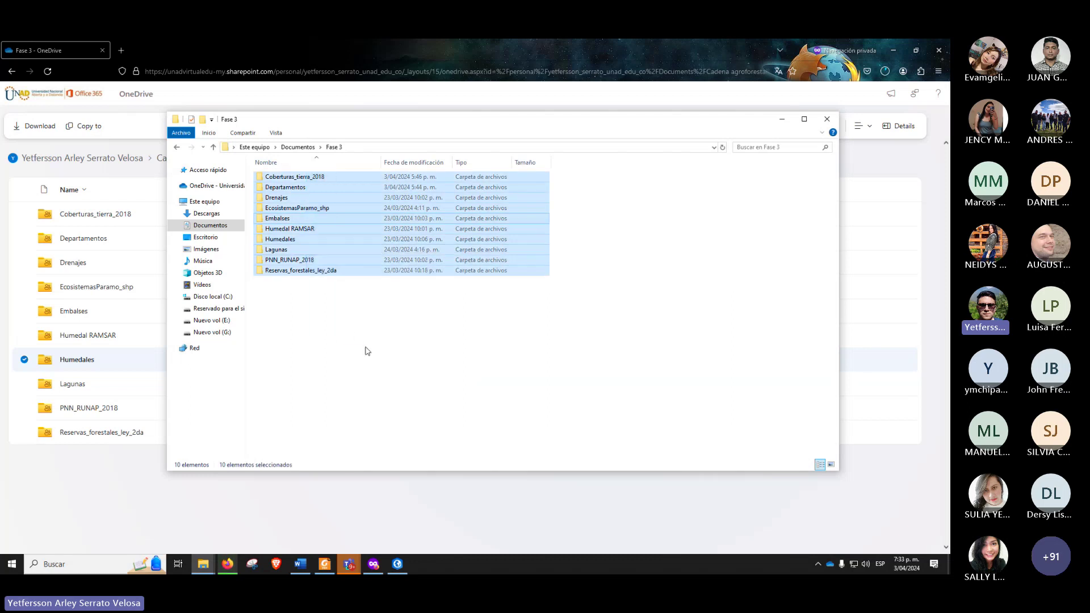
pyautogui.click(341, 318)
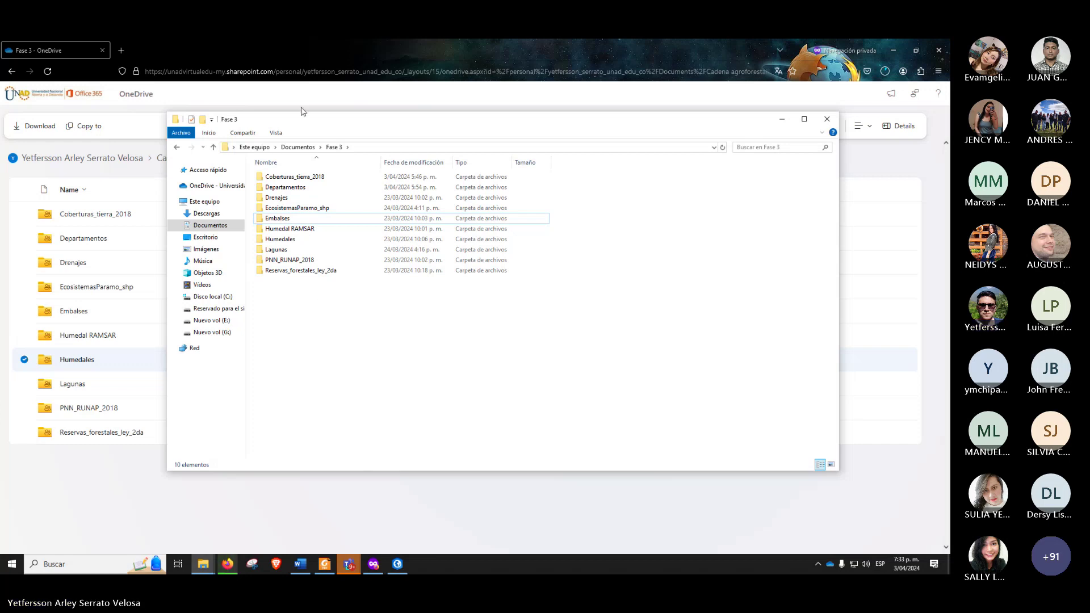
pyautogui.hotkey('ctrl', 'shift', 'n')
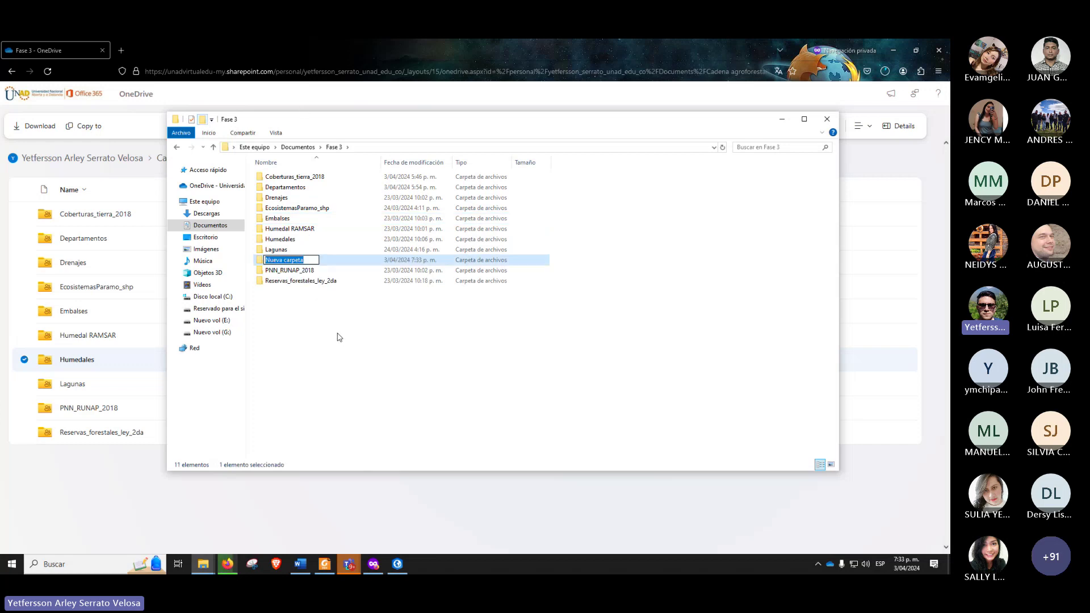
pyautogui.write('QGIS')
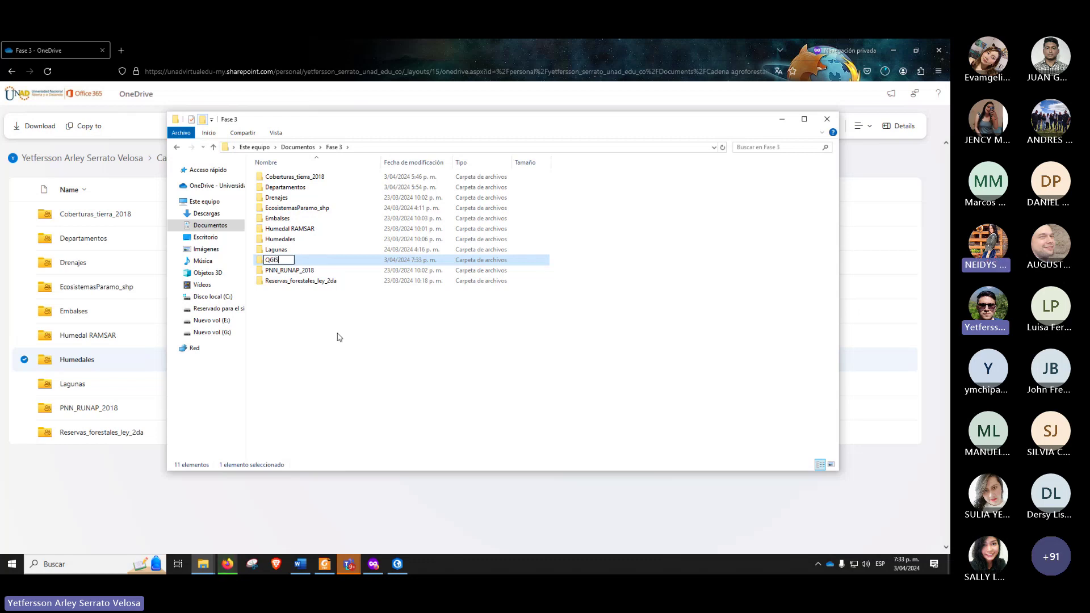
pyautogui.press('Return')
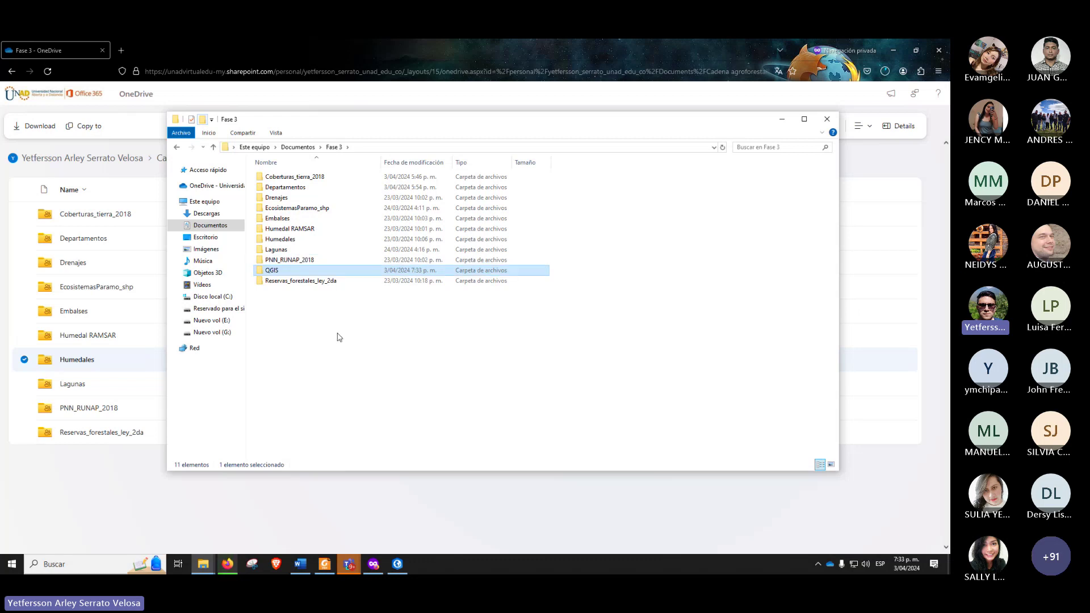
pyautogui.press('Return')
pyautogui.hotkey('alt', 'Left')
# Step: Cancel the Humedales.zip download in Firefox and close the private browser window
pyautogui.click(783, 120)
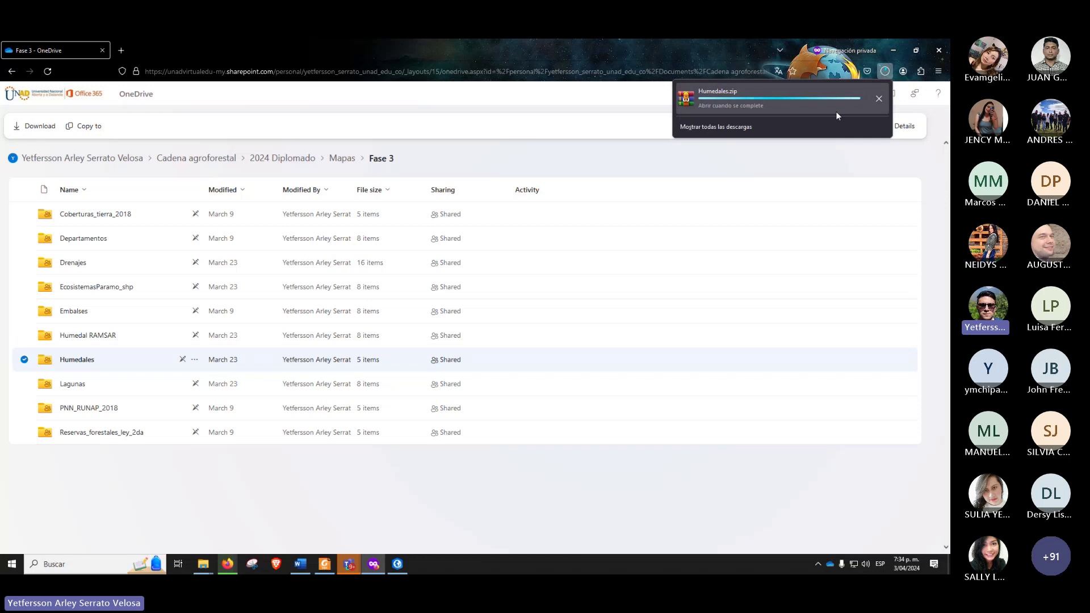
pyautogui.click(880, 98)
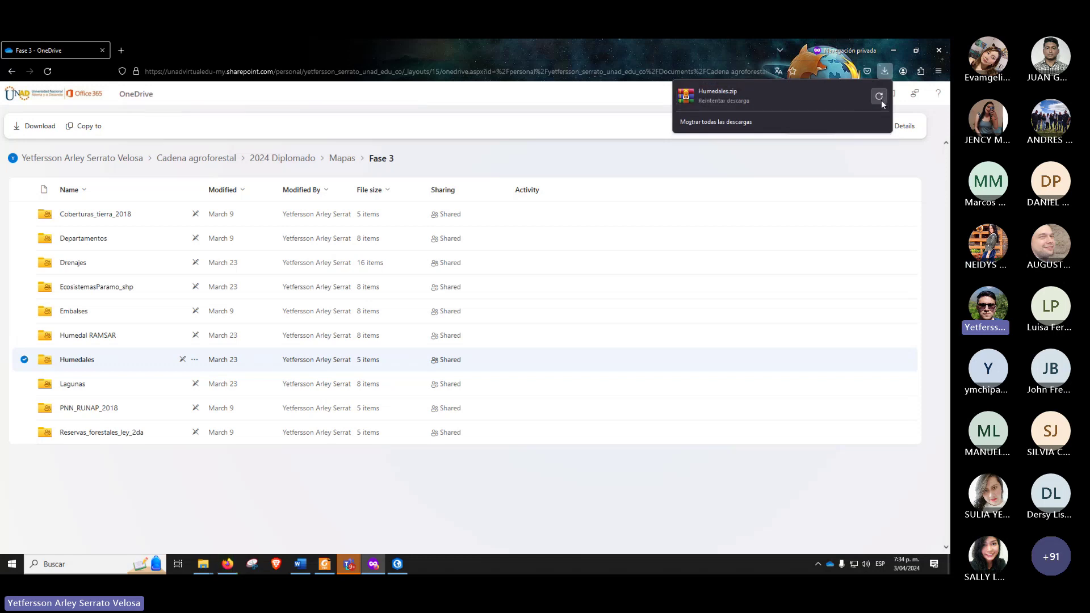
pyautogui.click(939, 51)
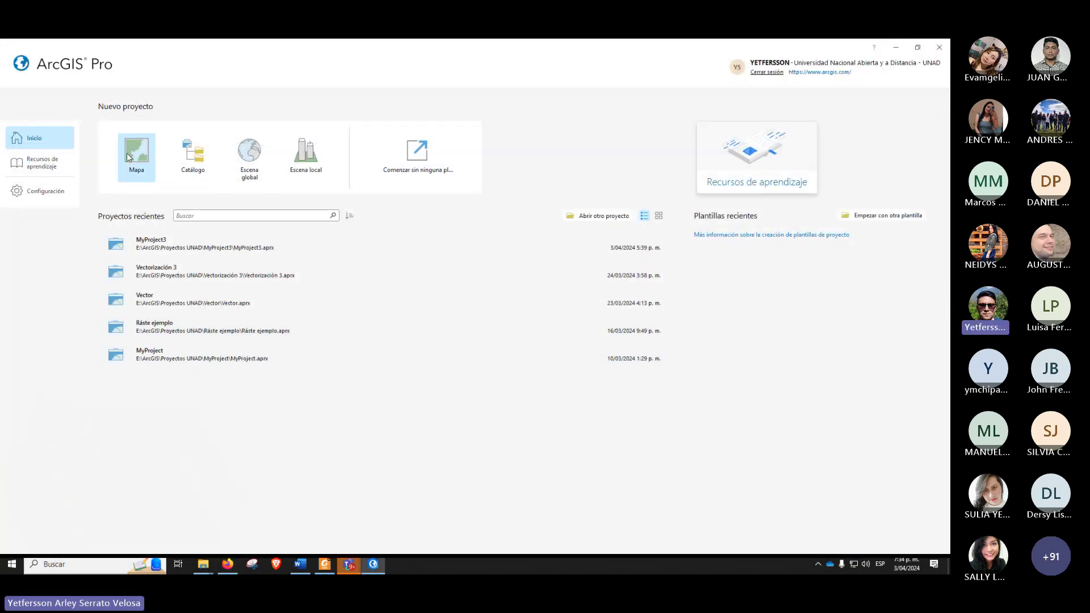
# Step: Create a new map project named MyProject - Fase 3 in E:\ArcGIS\Proyectos UNAD, with its own folder
pyautogui.click(127, 152)
pyautogui.click(428, 268)
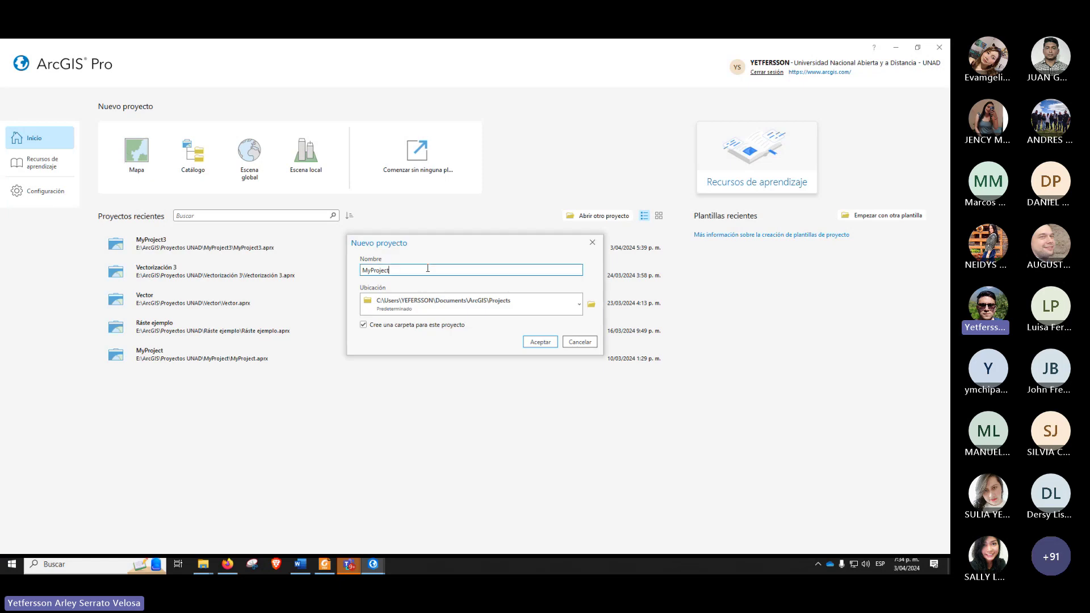
pyautogui.write('- Fase')
pyautogui.write('3')
pyautogui.click(579, 304)
pyautogui.click(420, 361)
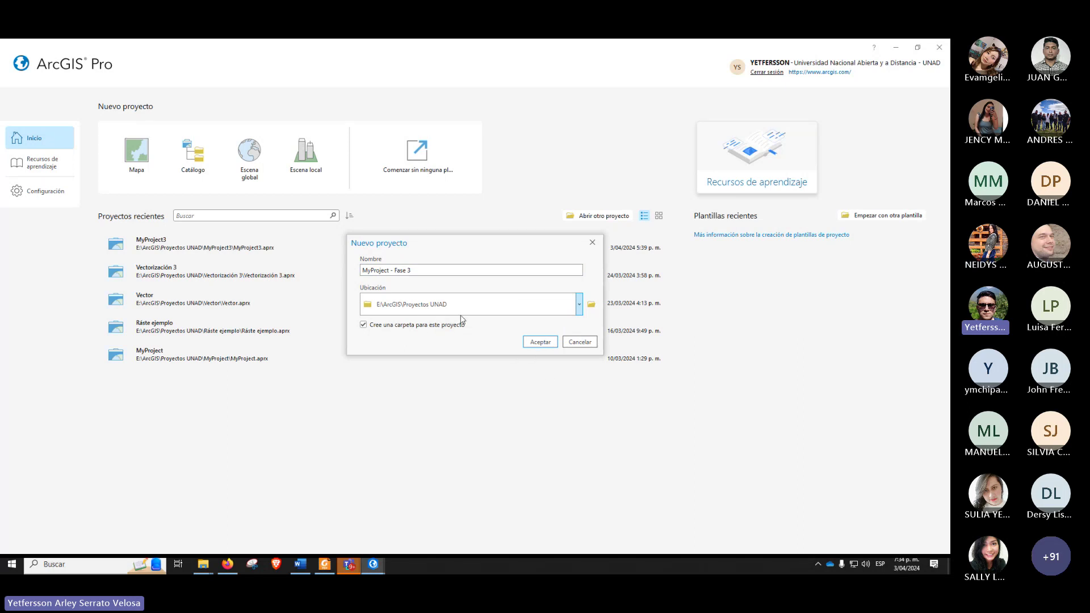
pyautogui.click(540, 342)
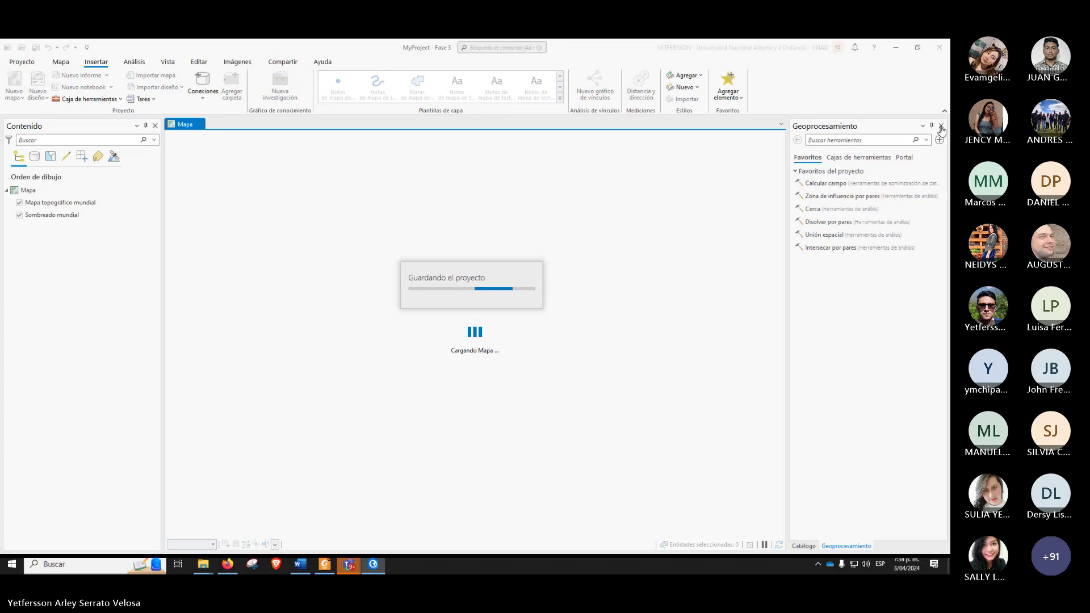
# Step: Close the Geoprocessing pane and remove the Mapa topográfico mundial and Sombreado mundial layers from the map
pyautogui.click(941, 126)
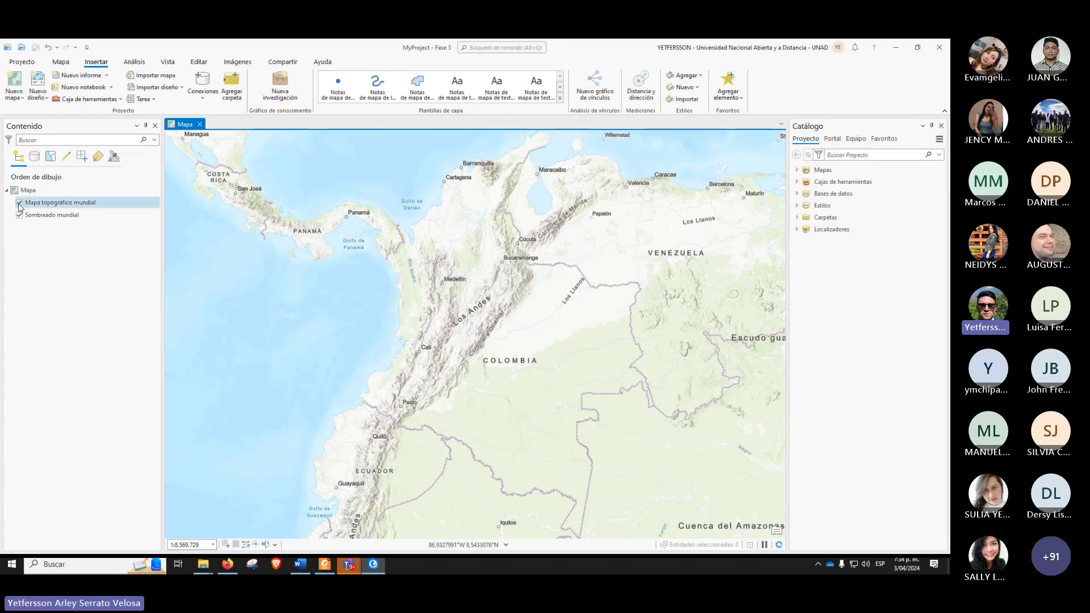
pyautogui.rightClick(61, 205)
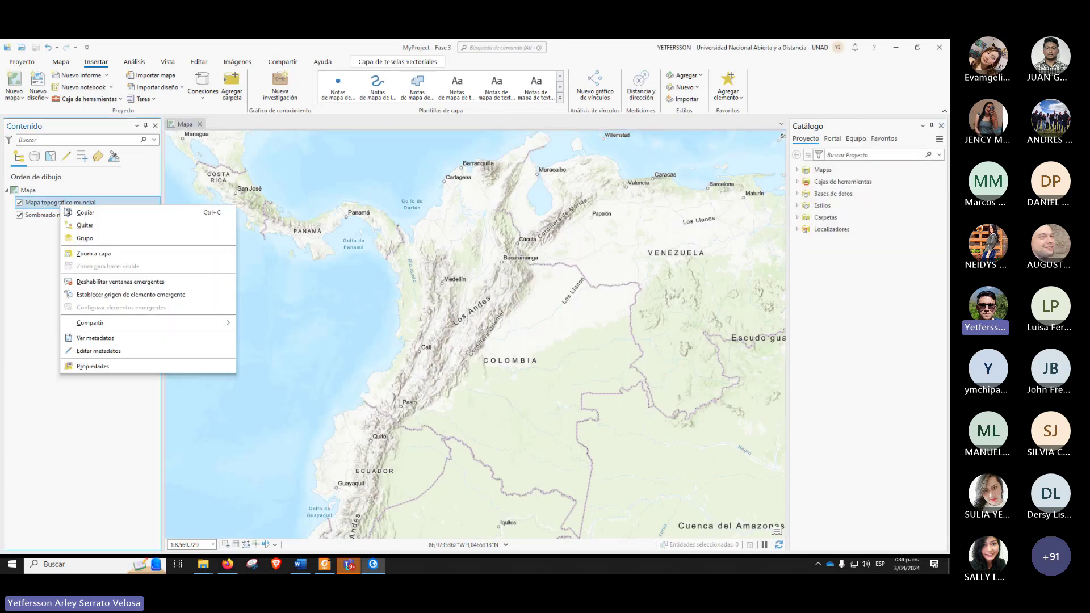
pyautogui.click(84, 225)
pyautogui.click(62, 203)
pyautogui.rightClick(64, 205)
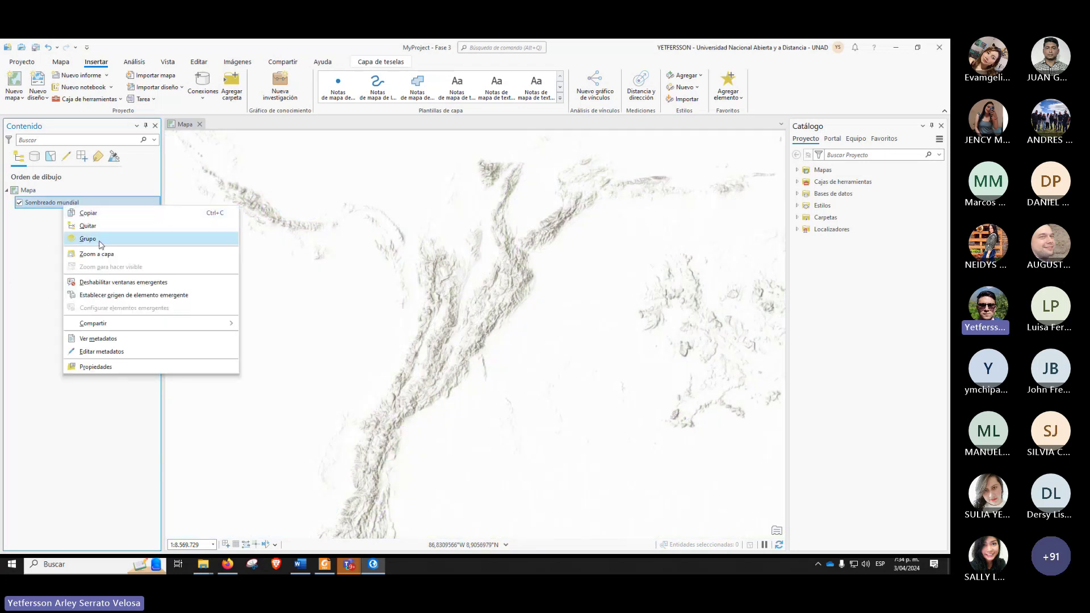
pyautogui.click(97, 226)
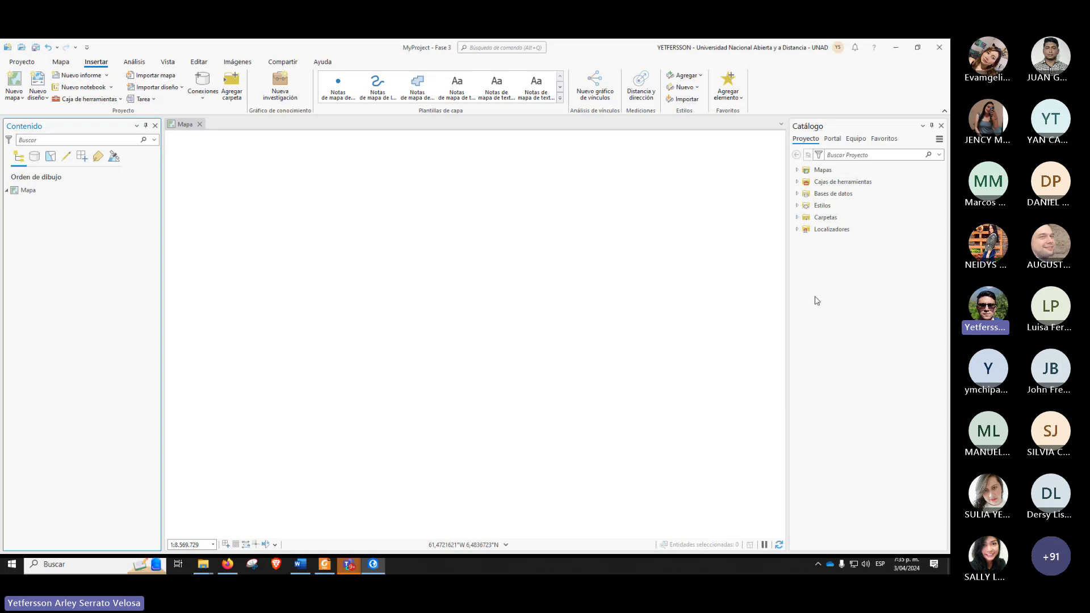
# Step: Expand the project's Carpetas and examine the shapefile components of Coberturas_tierra_2018 in the shared OneDrive Fase 3 folder in Firefox
pyautogui.click(797, 217)
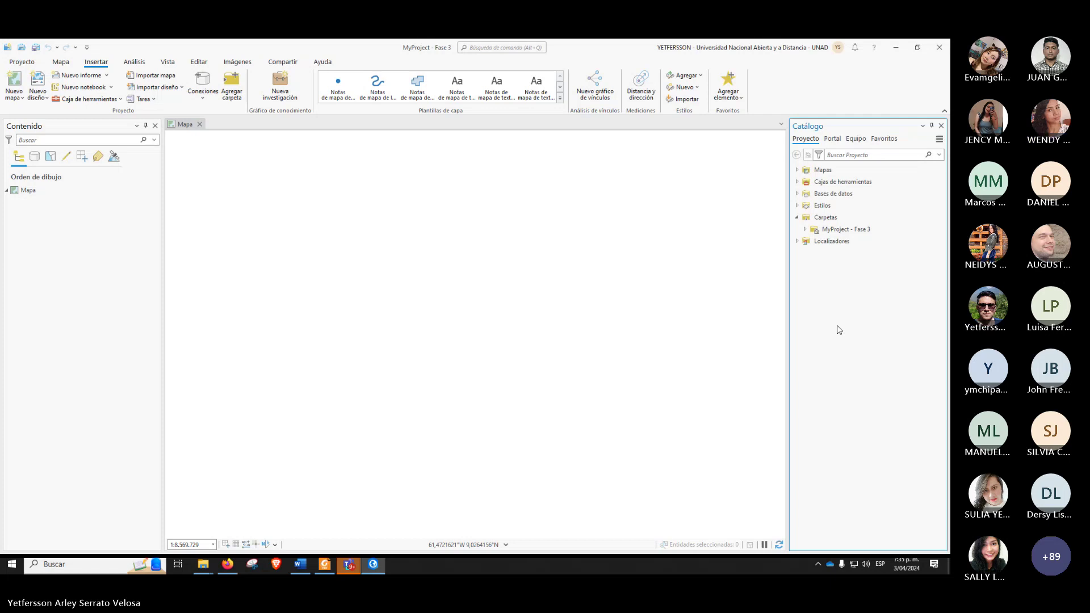
pyautogui.moveTo(226, 562)
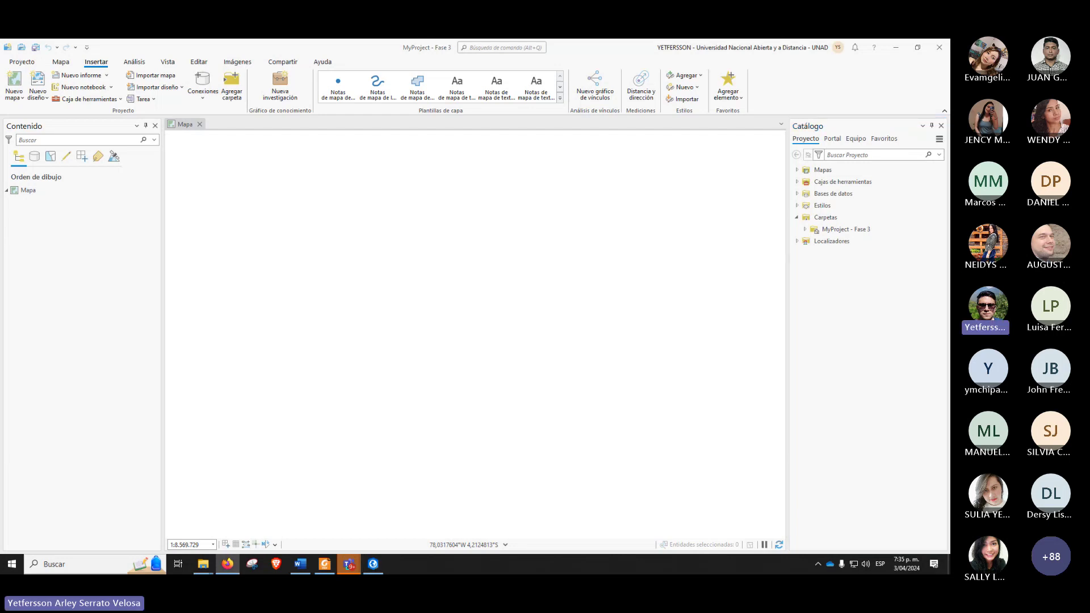
pyautogui.hotkey('alt', 'Tab')
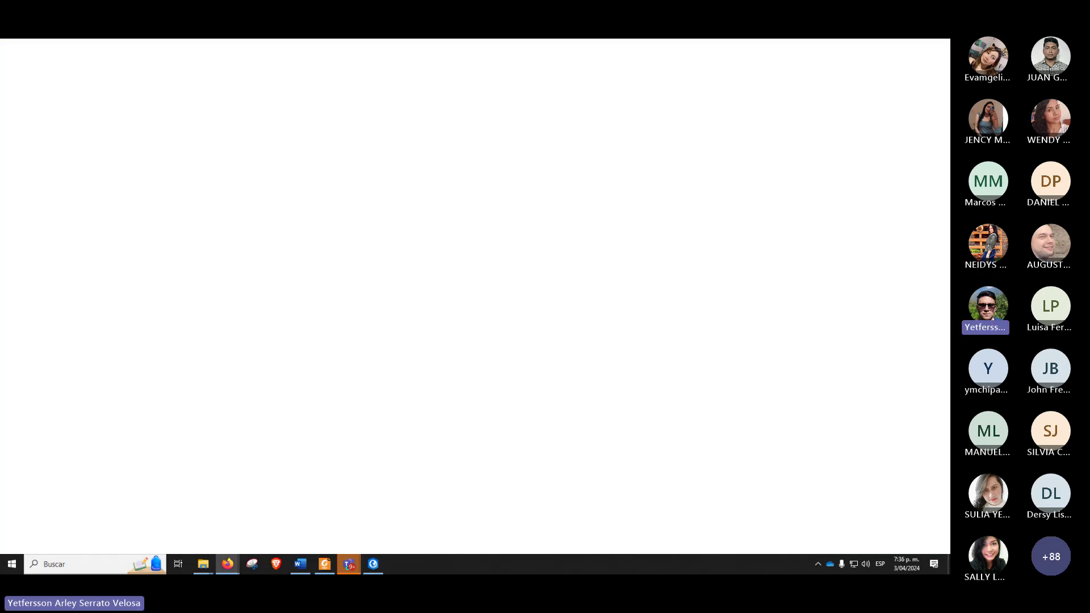
pyautogui.click(80, 236)
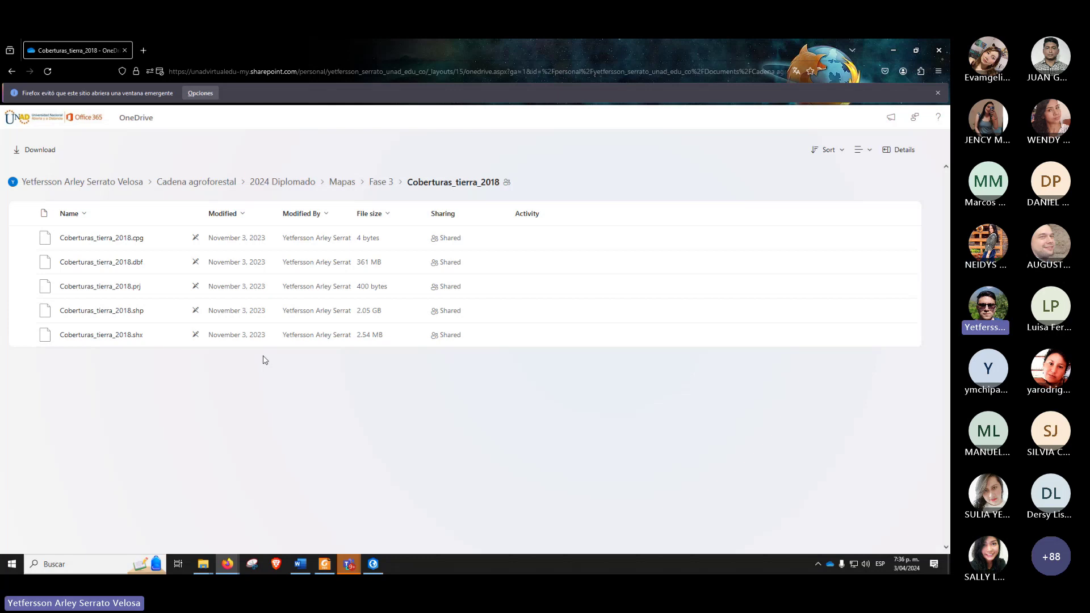
pyautogui.hotkey('alt', 'Left')
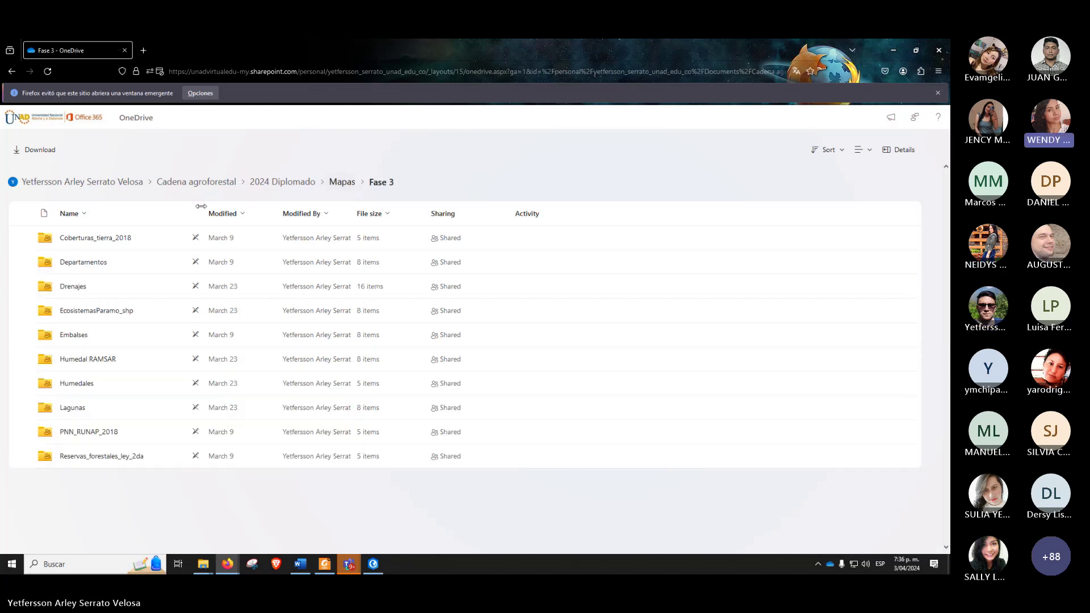
pyautogui.click(79, 238)
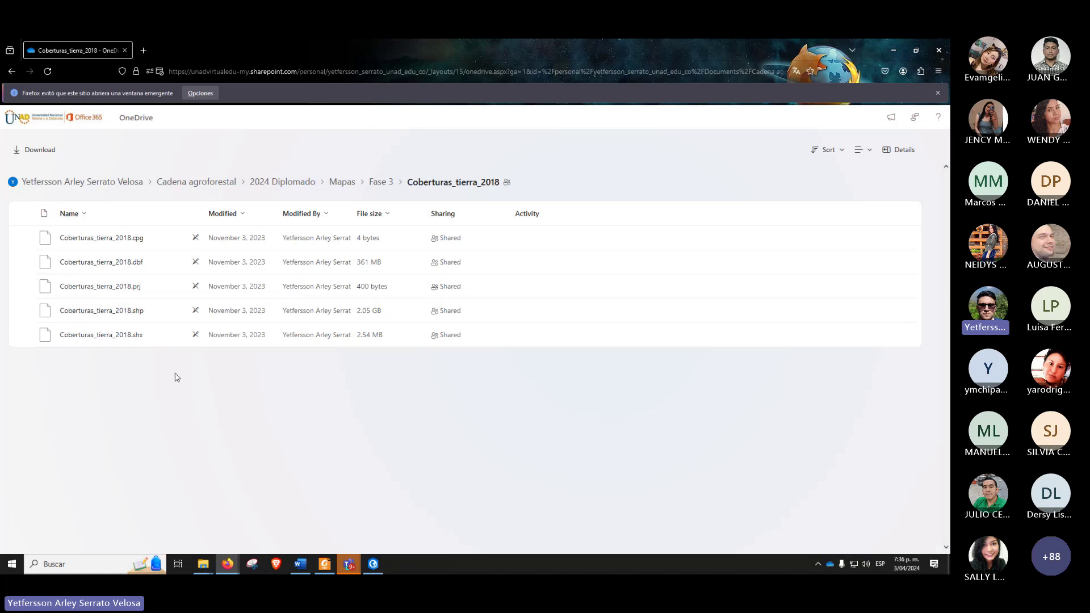
pyautogui.click(380, 184)
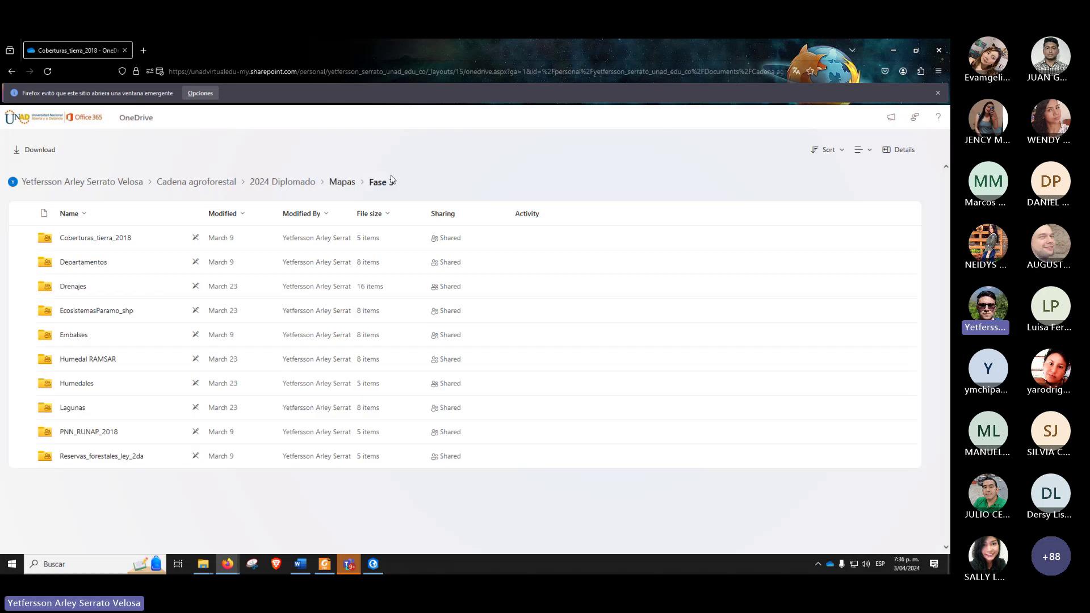
pyautogui.click(938, 50)
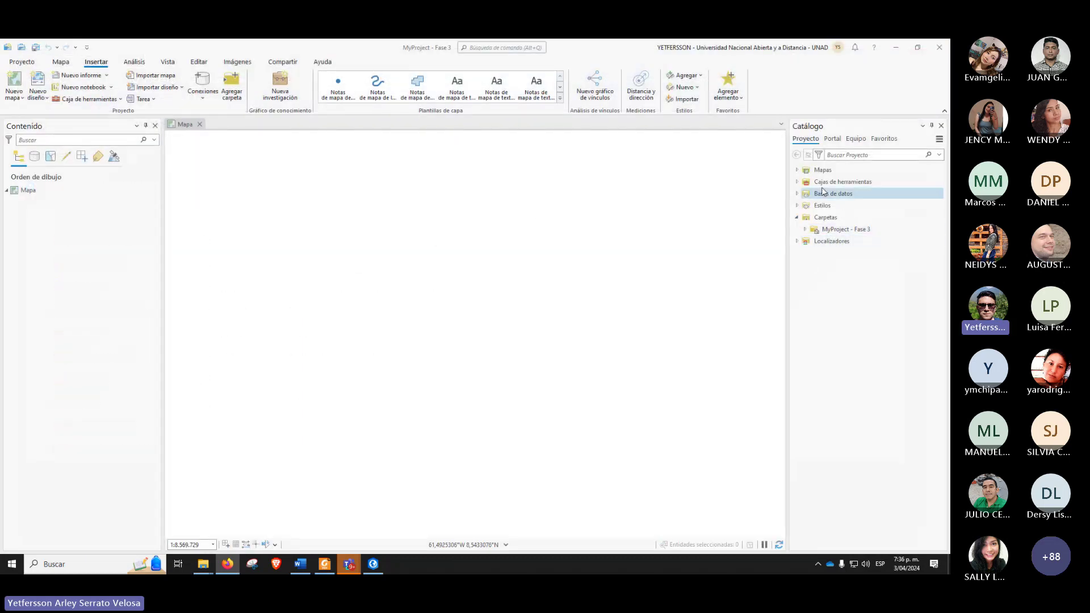
pyautogui.rightClick(820, 219)
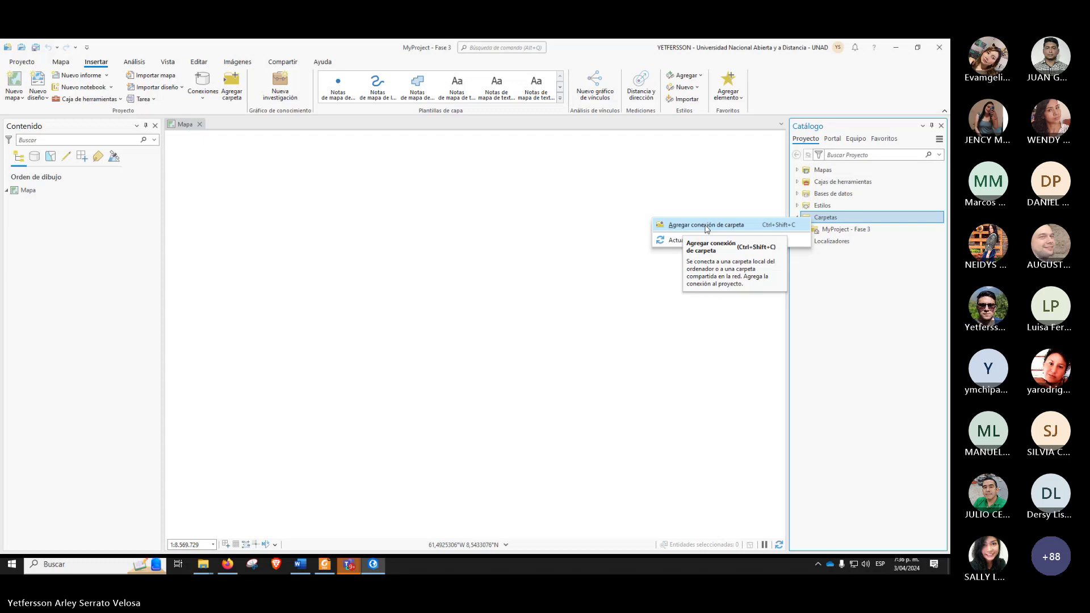
pyautogui.click(869, 311)
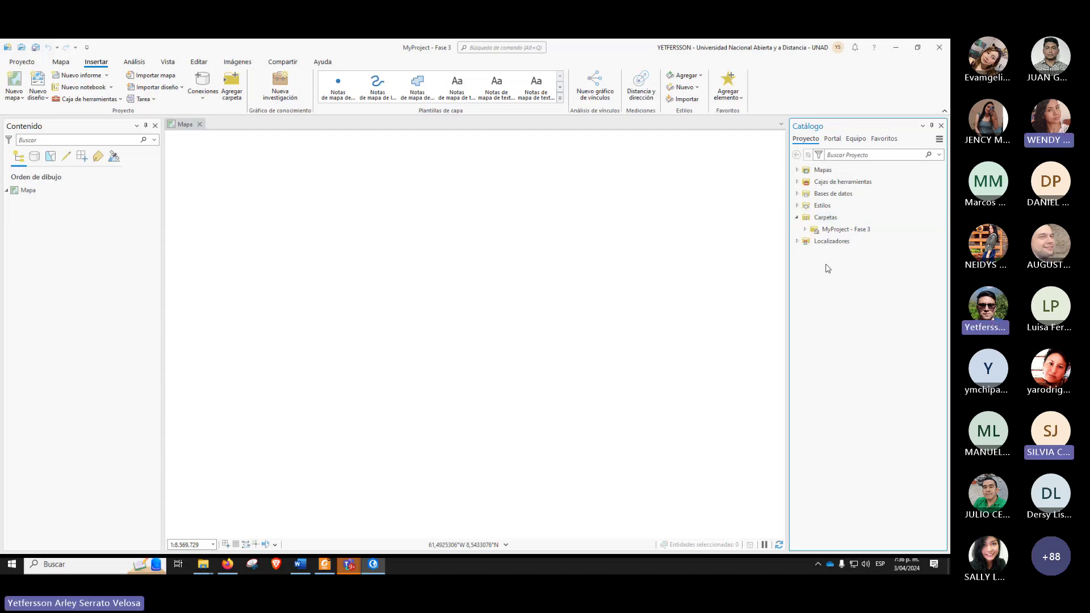
pyautogui.rightClick(817, 221)
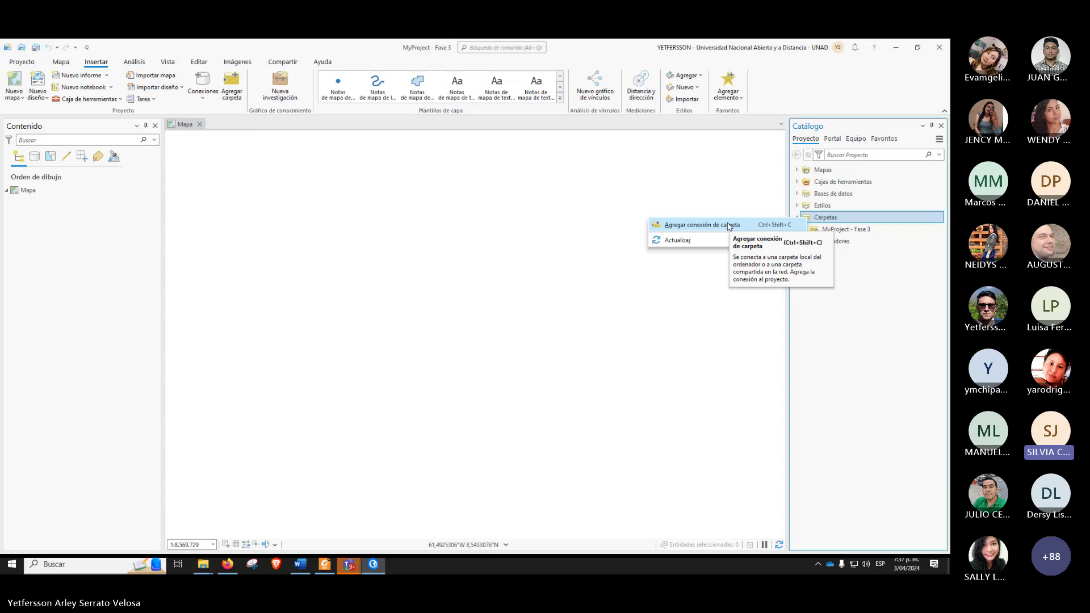
# Step: Switch to File Explorer, review all the data subfolders inside Documentos > Fase 3, and return to ArcGIS Pro
pyautogui.moveTo(203, 564)
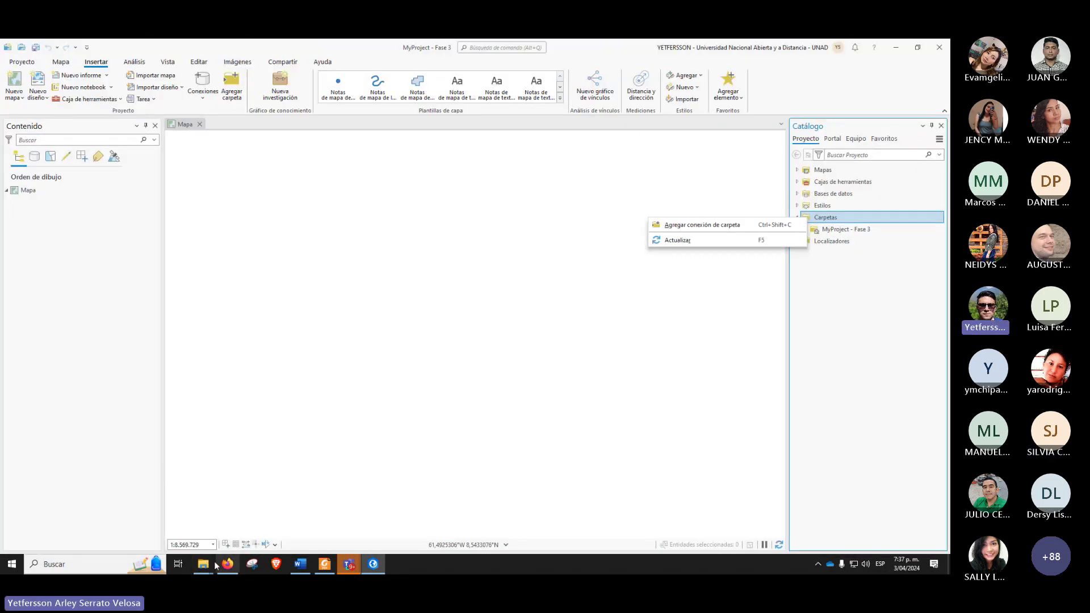
pyautogui.click(248, 518)
pyautogui.moveTo(304, 410); pyautogui.dragTo(306, 188)
pyautogui.click(382, 377)
pyautogui.moveTo(319, 360); pyautogui.dragTo(290, 170)
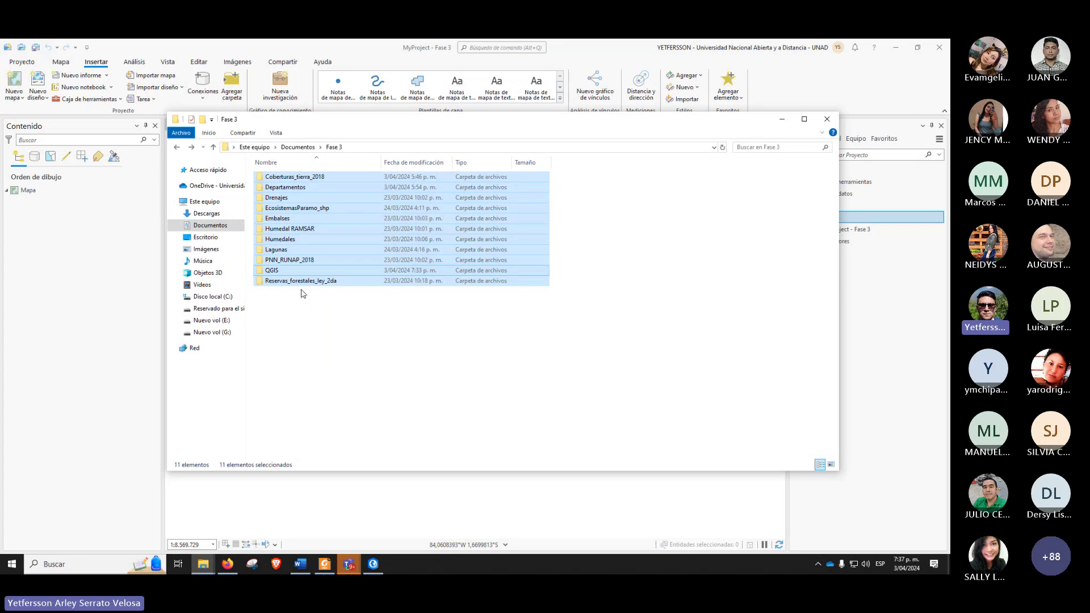
pyautogui.click(351, 360)
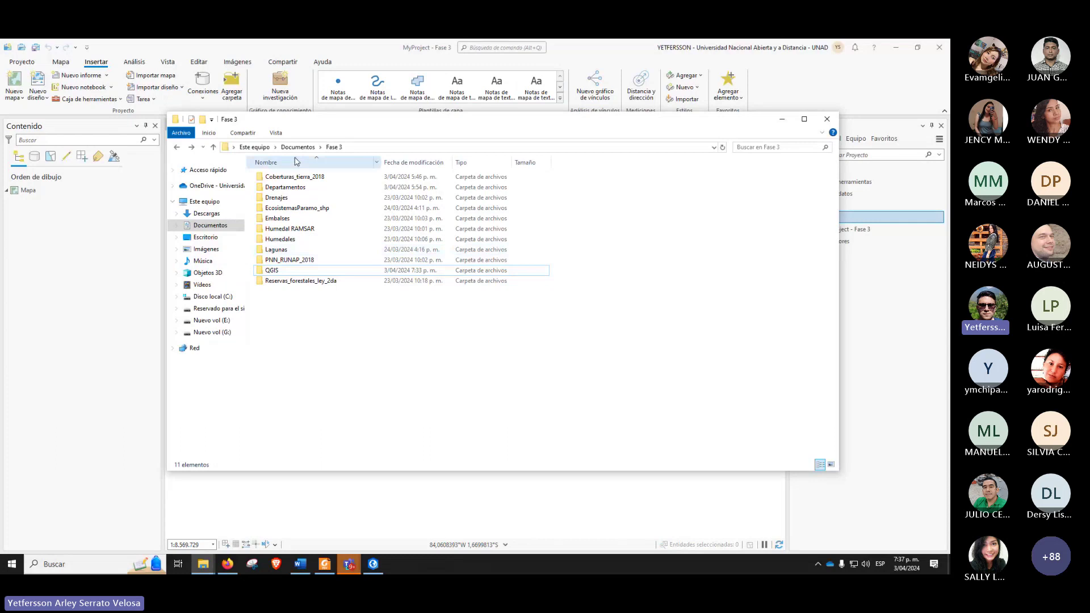
pyautogui.click(851, 217)
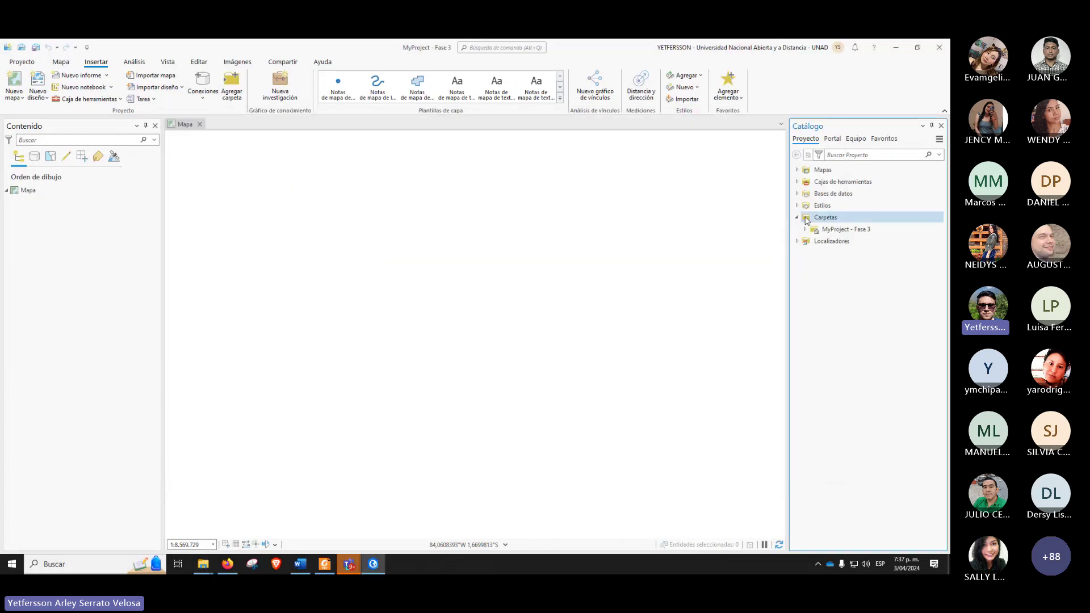
pyautogui.click(796, 218)
pyautogui.click(796, 218)
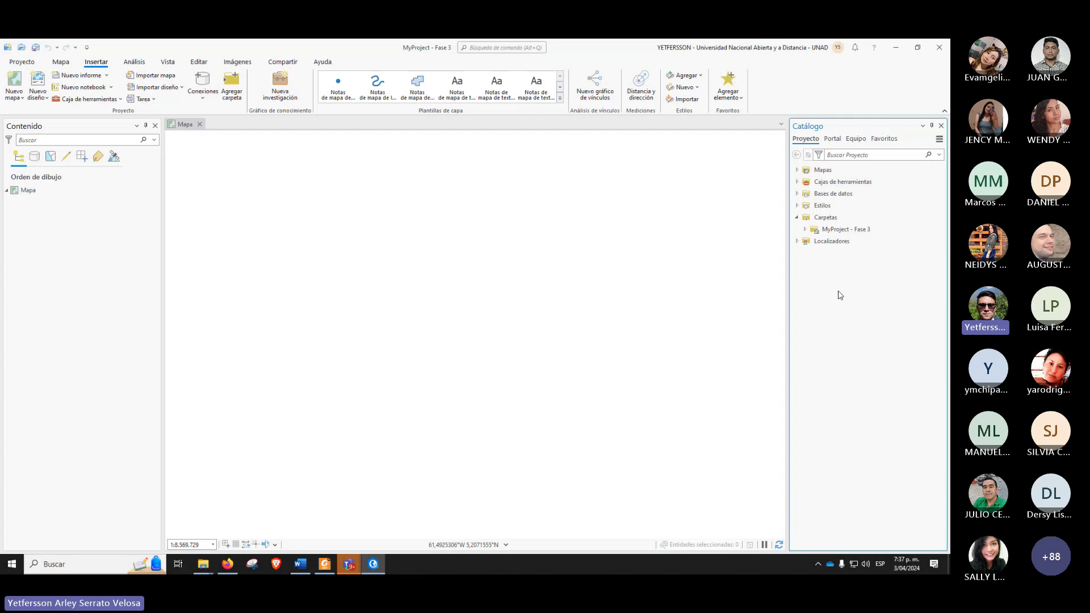
pyautogui.click(797, 217)
pyautogui.click(797, 218)
# Step: Add a folder connection to Departamentos from Documents > Fase 3 under the project's Carpetas and check its contents
pyautogui.rightClick(811, 218)
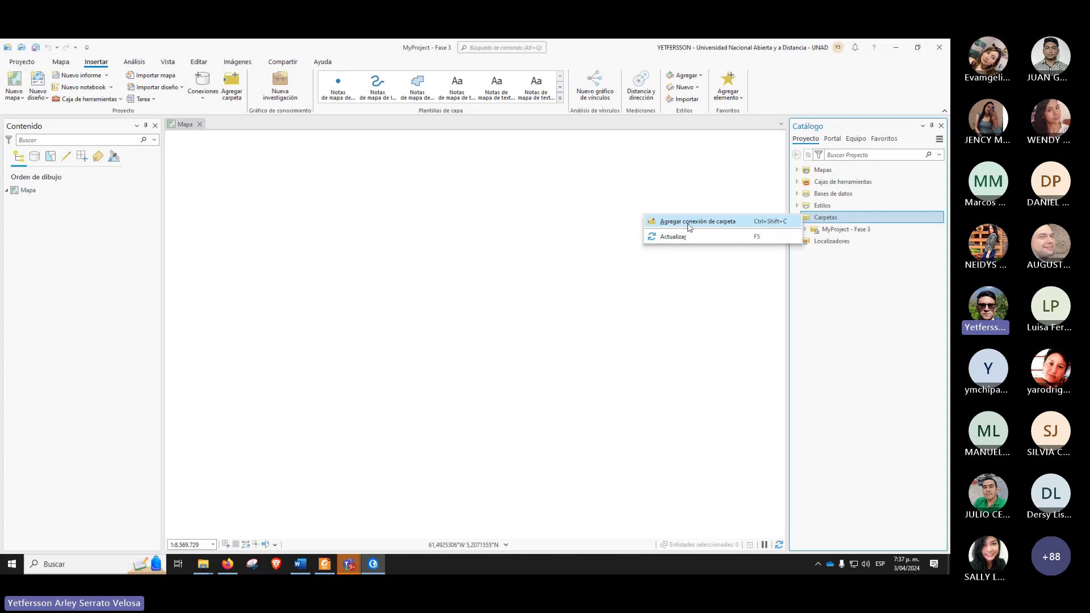
pyautogui.click(730, 222)
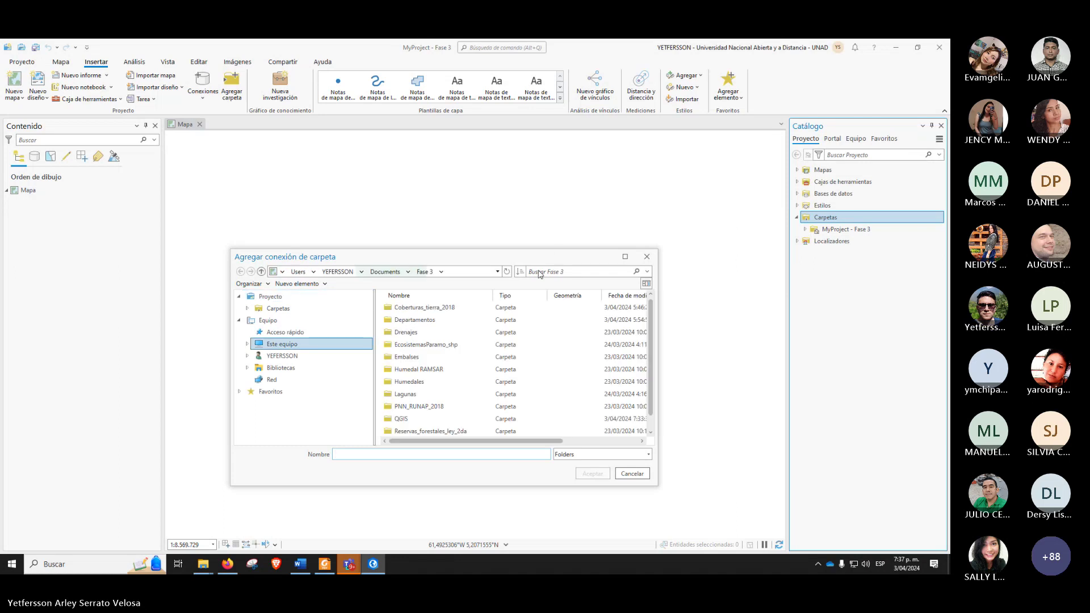
pyautogui.click(385, 271)
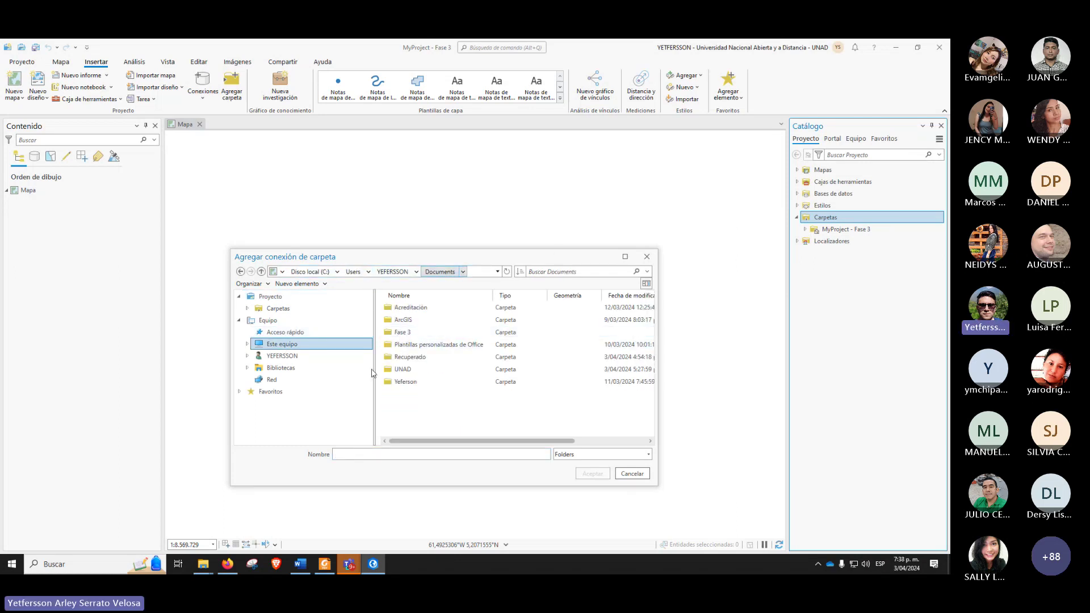
pyautogui.click(406, 381)
pyautogui.doubleClick(462, 332)
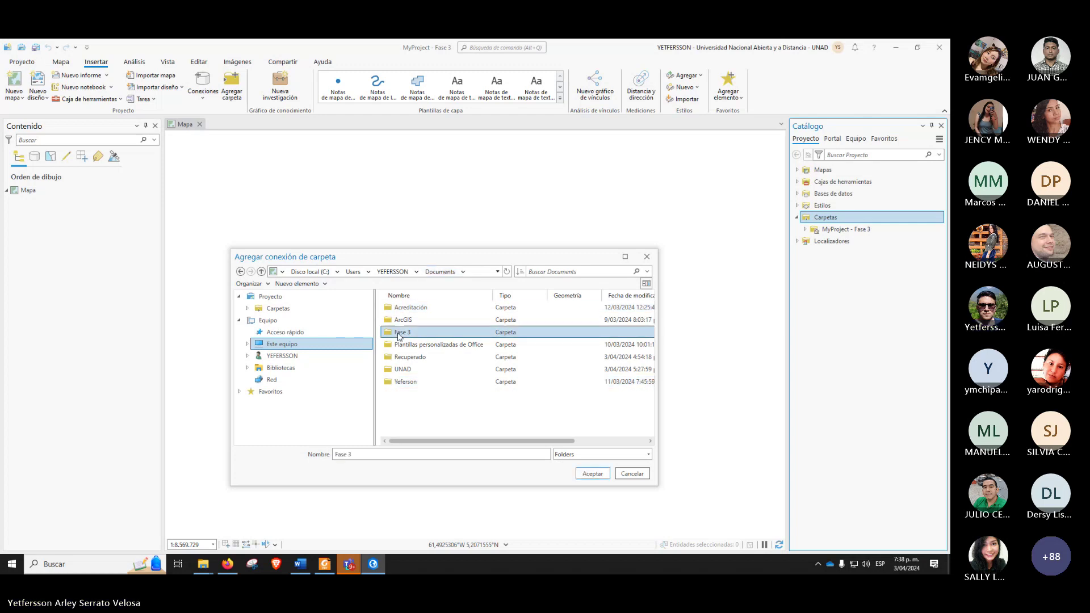
pyautogui.moveTo(651, 334); pyautogui.dragTo(655, 307)
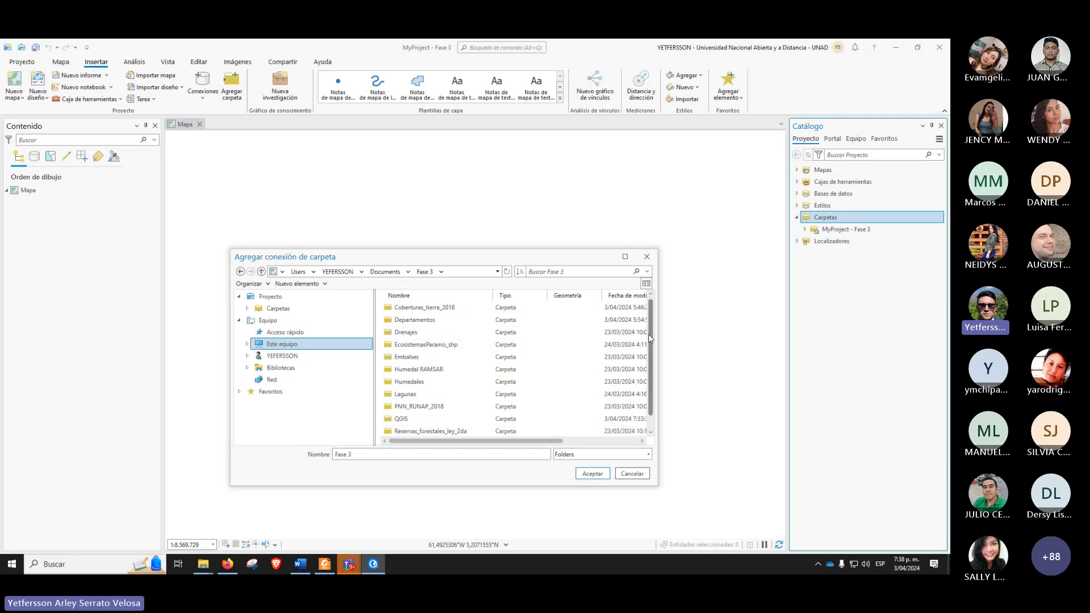
pyautogui.click(412, 321)
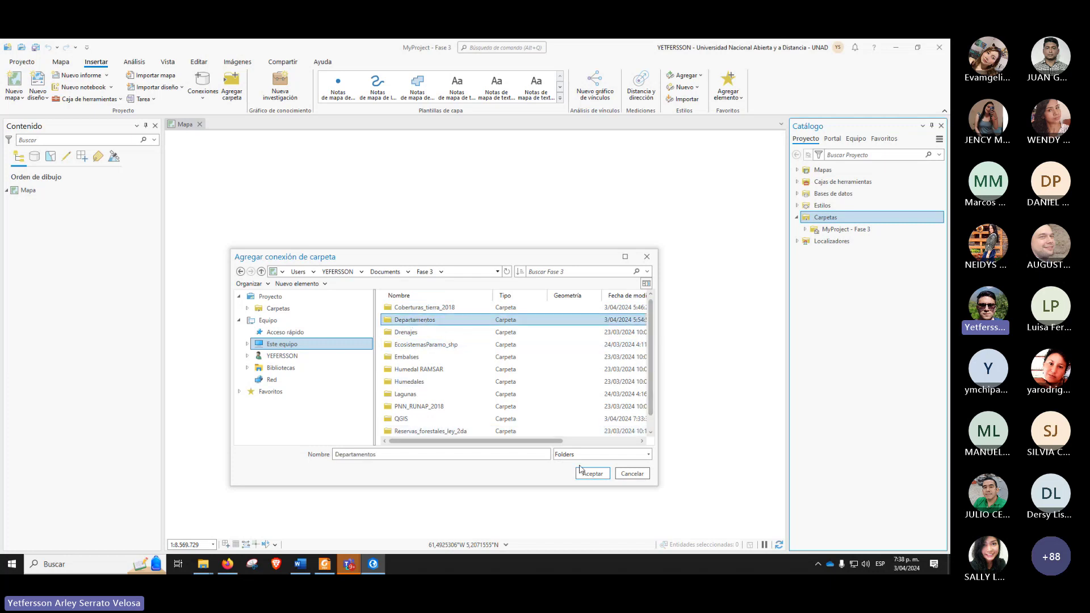
pyautogui.click(582, 473)
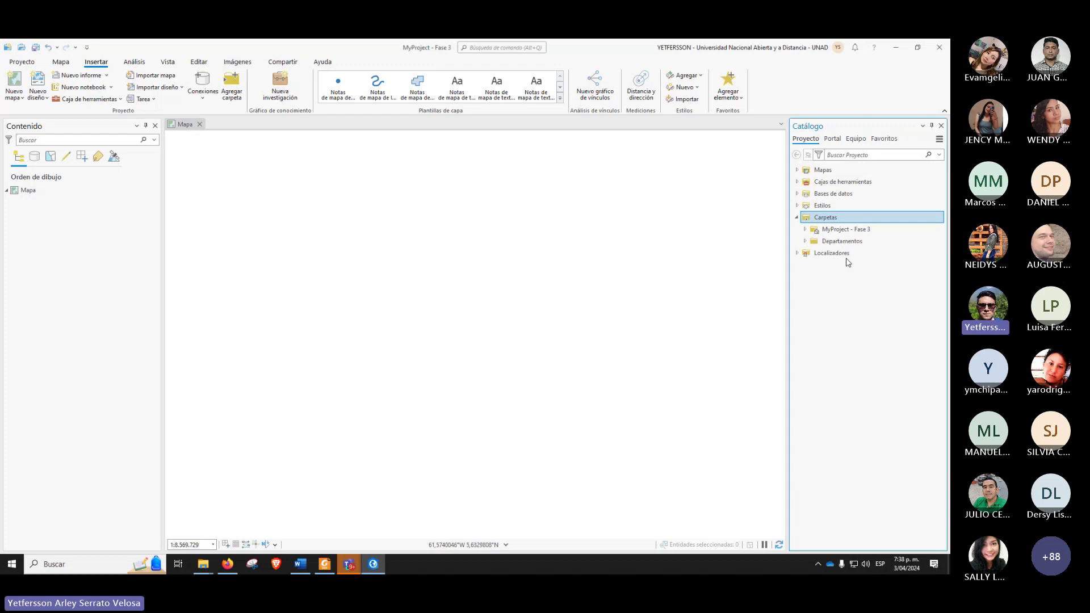
pyautogui.click(805, 242)
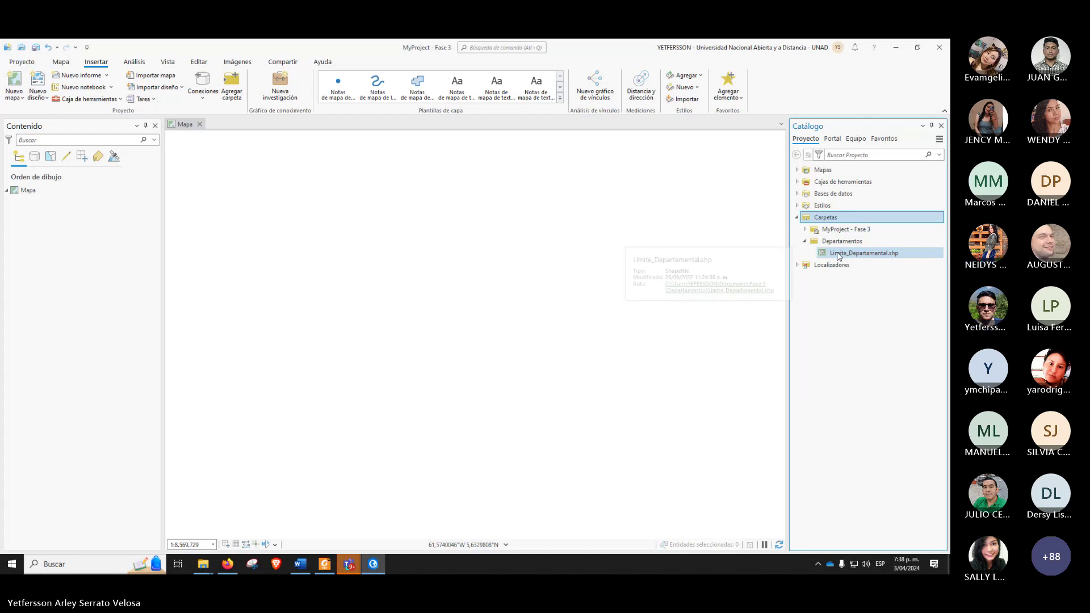
pyautogui.click(805, 241)
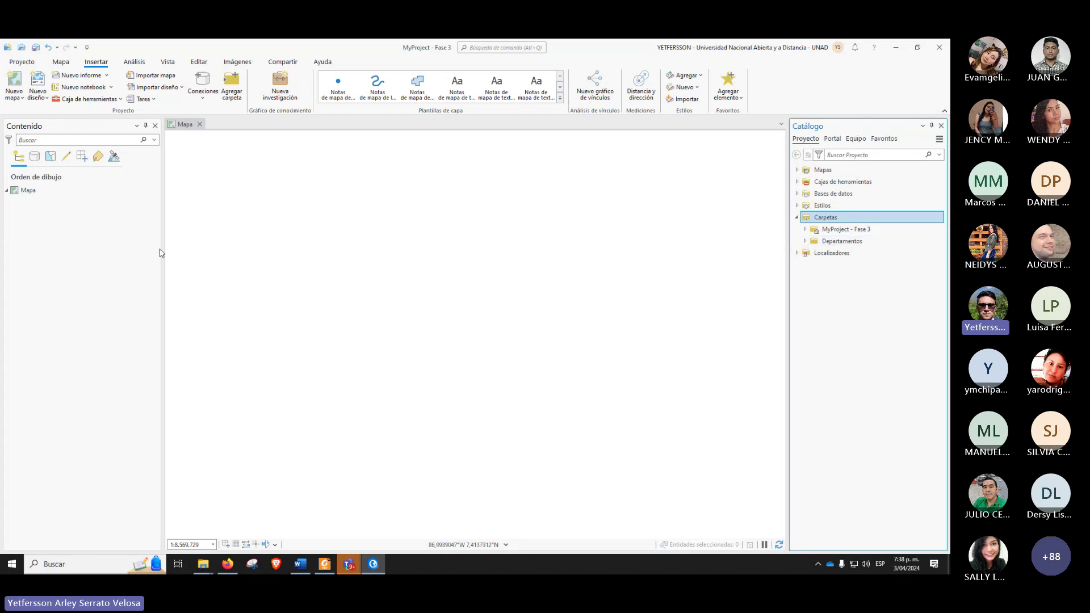
# Step: Add folder connections to Coberturas_tierra_2018 and Drenajes from the Fase 3 folder
pyautogui.rightClick(820, 216)
pyautogui.click(683, 215)
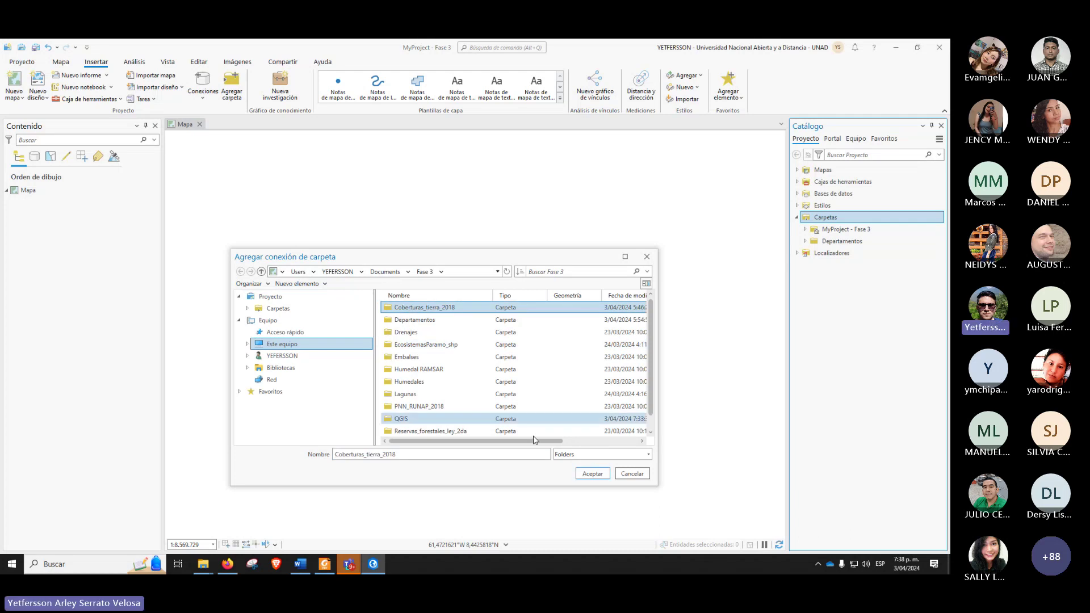
pyautogui.click(592, 474)
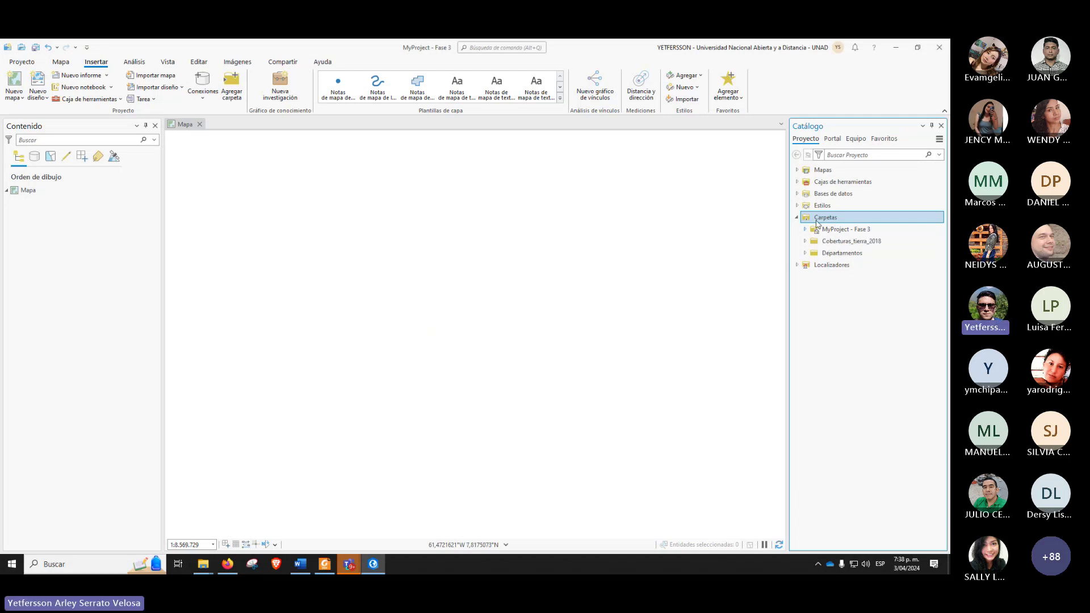
pyautogui.rightClick(817, 224)
pyautogui.click(718, 224)
pyautogui.click(417, 334)
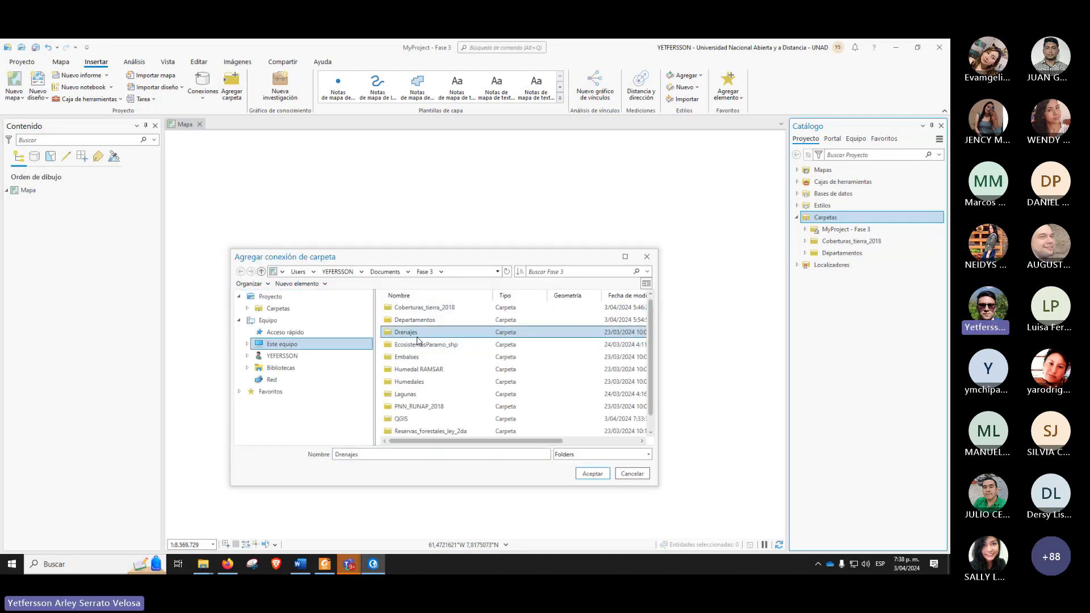
pyautogui.click(593, 473)
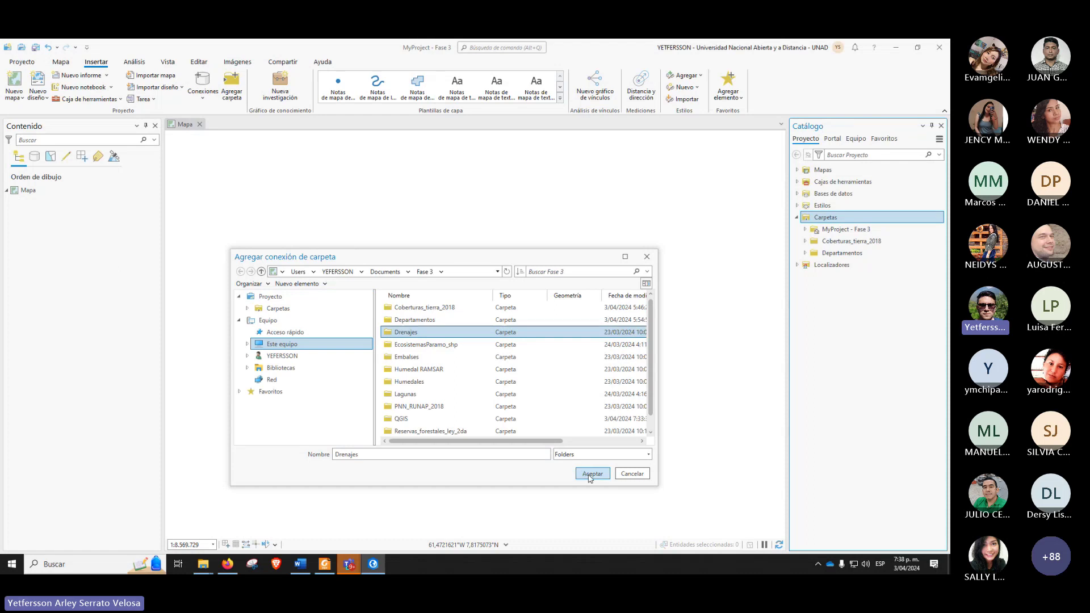
# Step: Add a folder connection to EcosistemasParamo_shp from the Fase 3 folder
pyautogui.rightClick(812, 216)
pyautogui.click(676, 222)
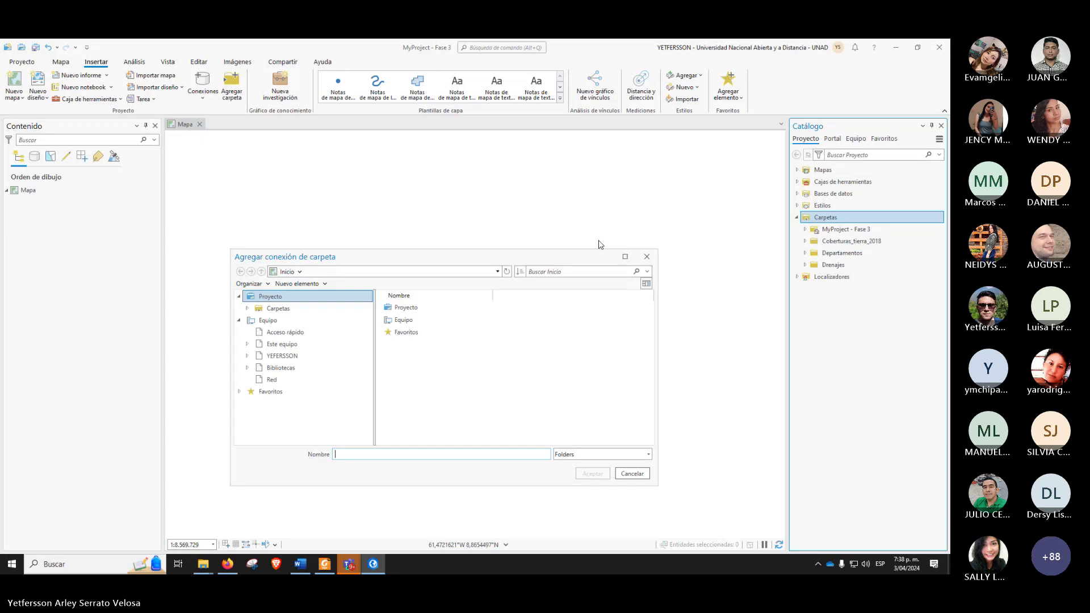
pyautogui.scroll(-1, 420, 374)
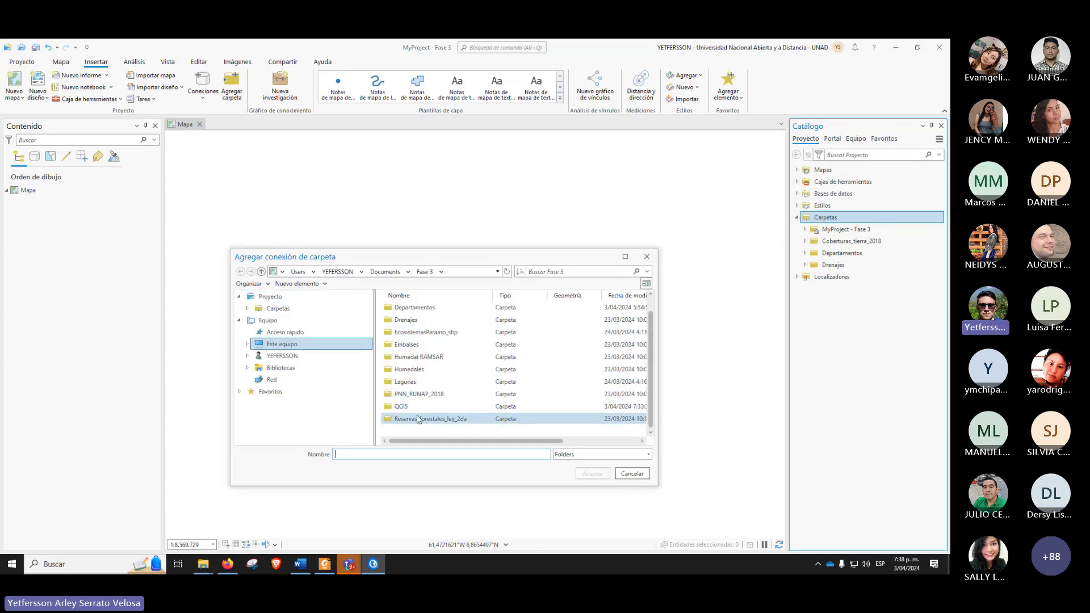
pyautogui.scroll(1, 448, 341)
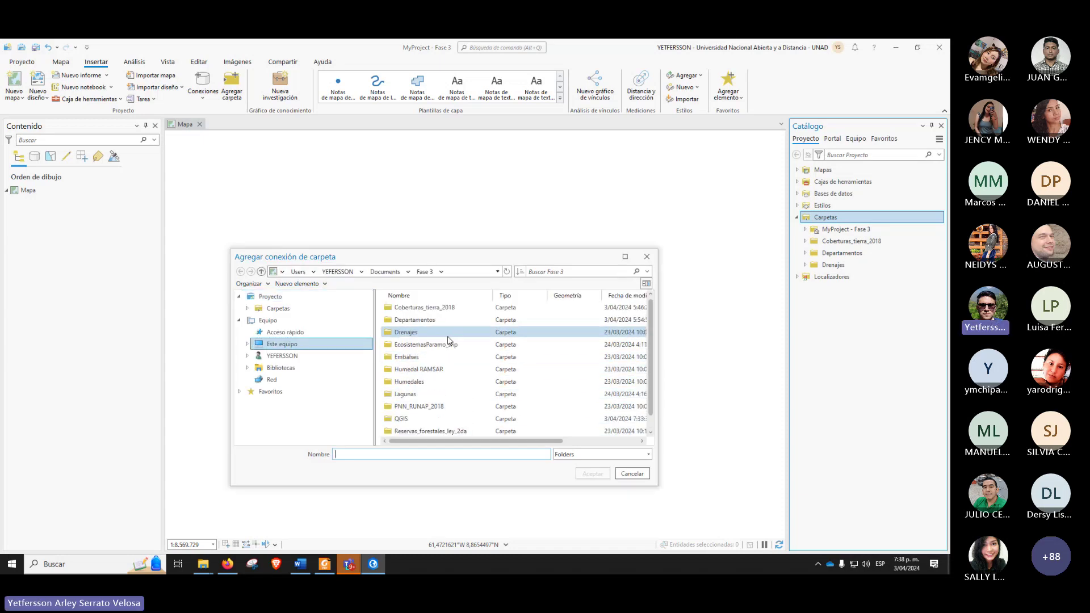
pyautogui.click(438, 346)
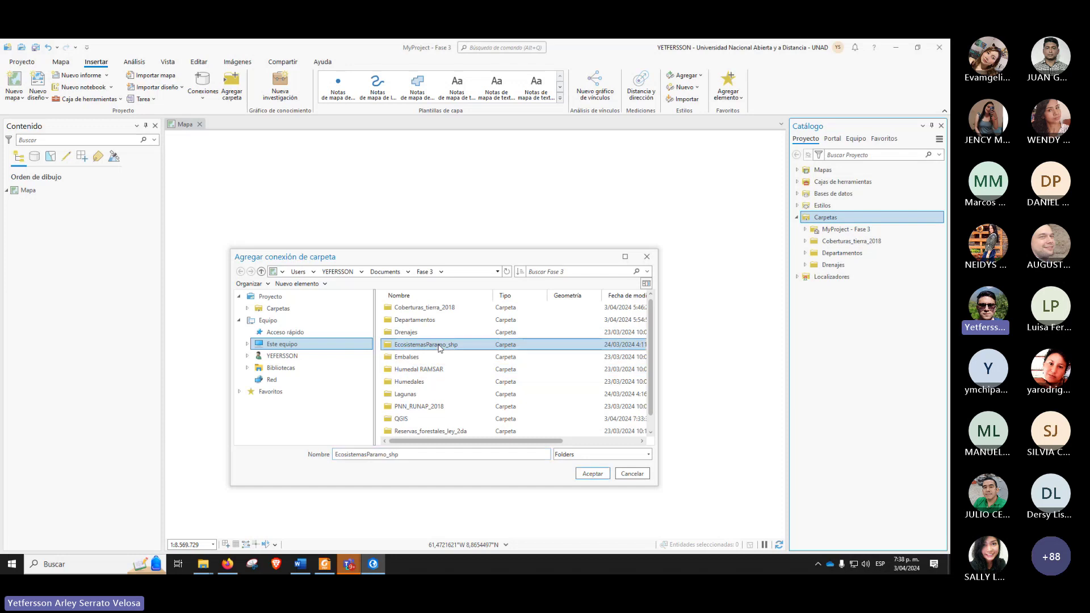
pyautogui.click(592, 473)
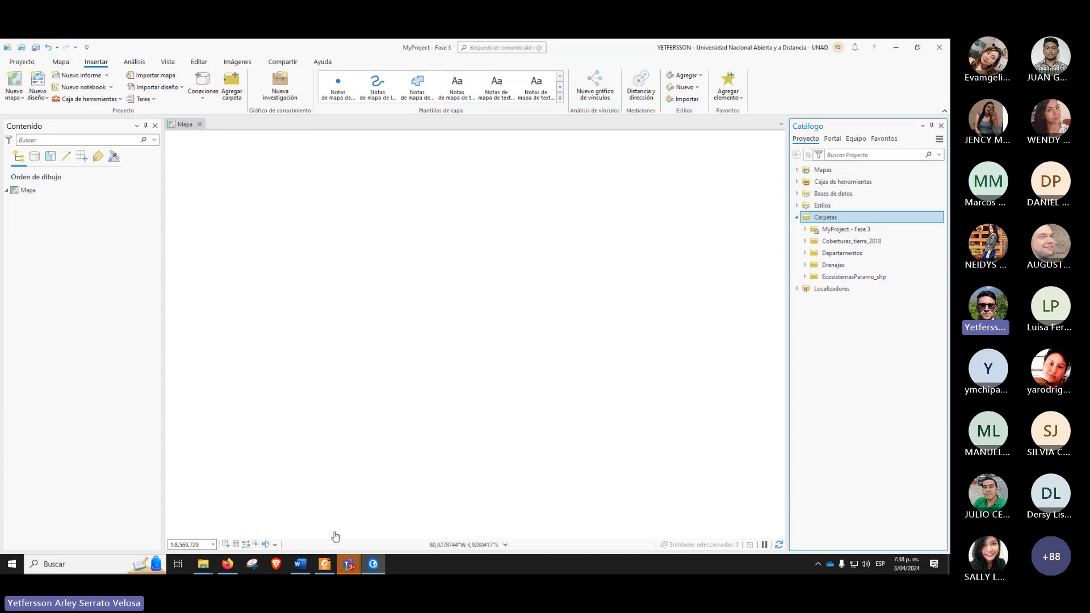
# Step: Switch to File Explorer, highlight all the Fase 3 subfolders that need connecting, and return to ArcGIS Pro
pyautogui.hotkey('alt', 'Tab')
pyautogui.moveTo(310, 378); pyautogui.dragTo(280, 168)
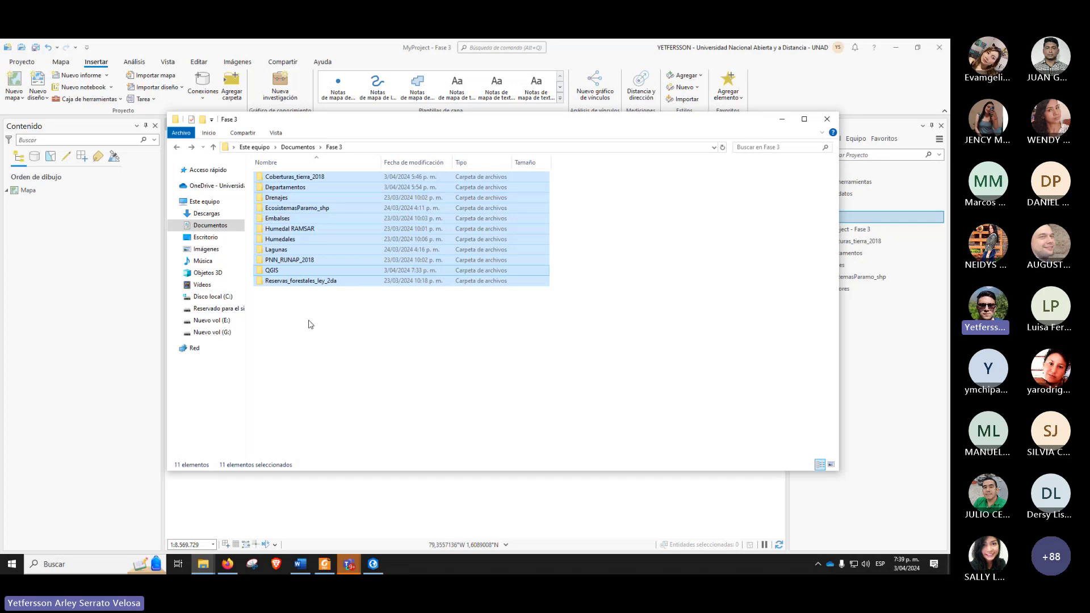
pyautogui.click(781, 118)
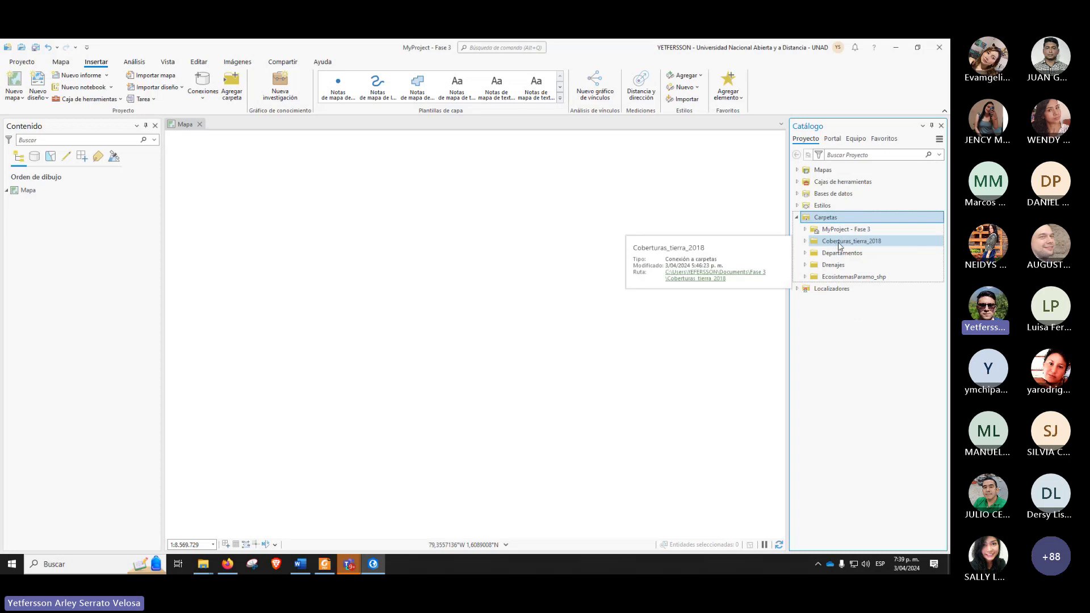
# Step: Expand the Coberturas_tierra_2018, Departamentos, Drenajes and EcosistemasParamo_shp folder connections to list their shapefiles
pyautogui.click(837, 243)
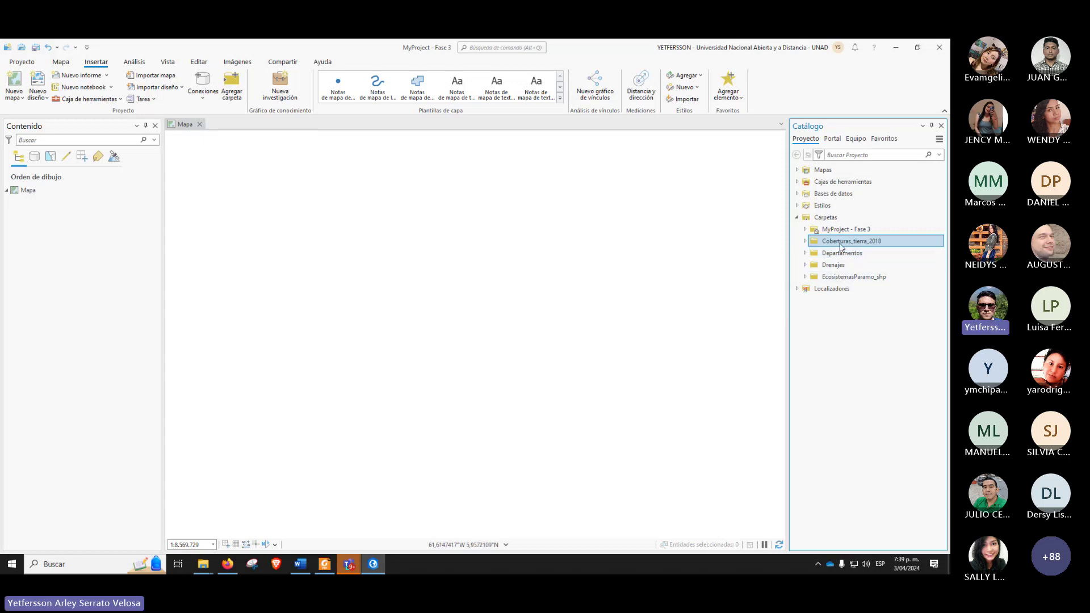
pyautogui.click(805, 253)
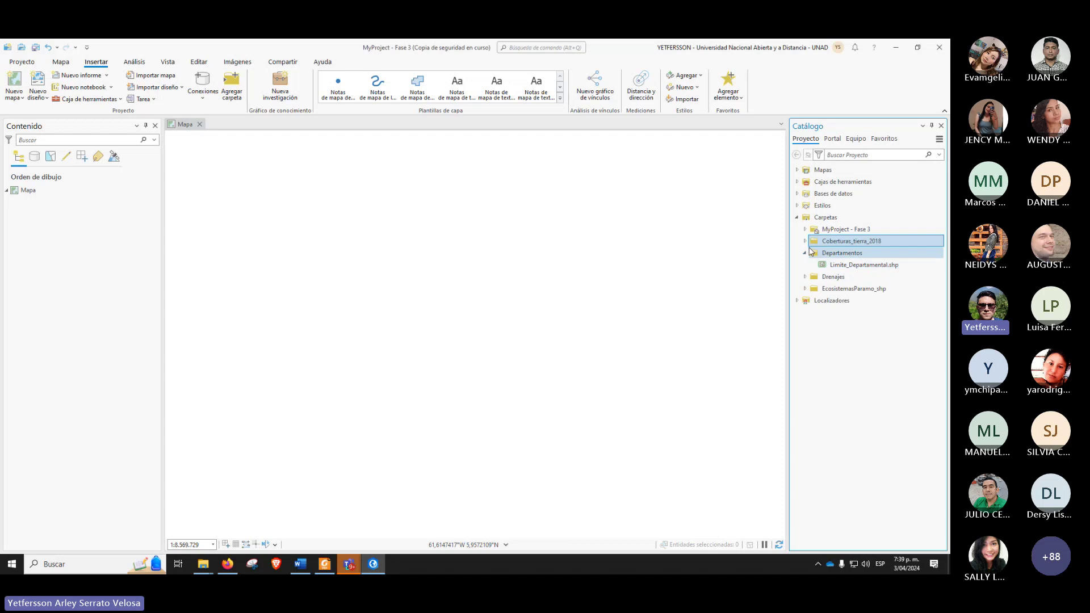
pyautogui.click(804, 241)
pyautogui.click(804, 289)
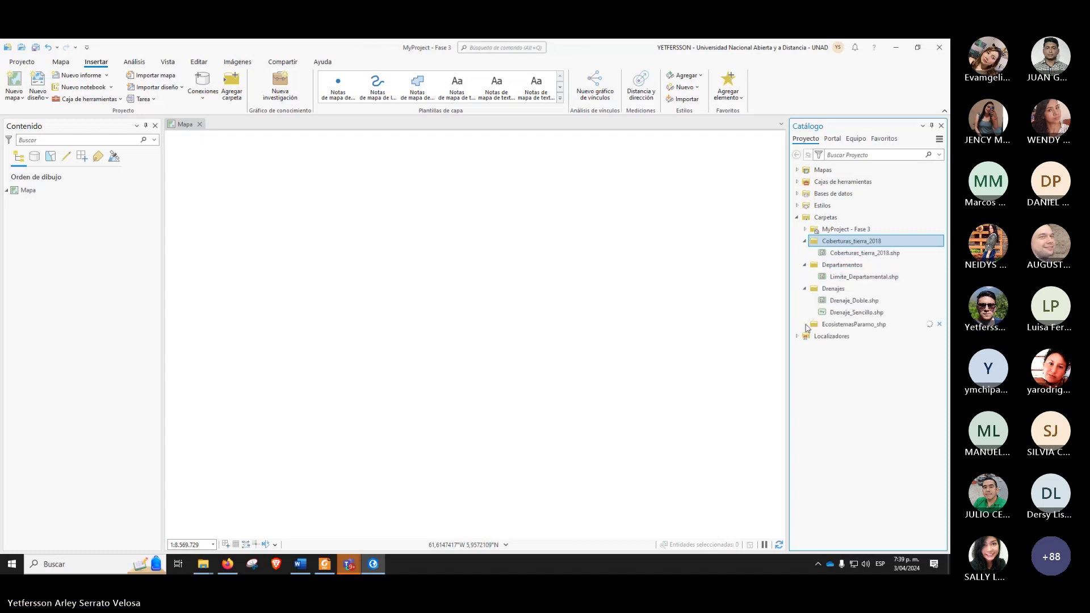
pyautogui.click(804, 324)
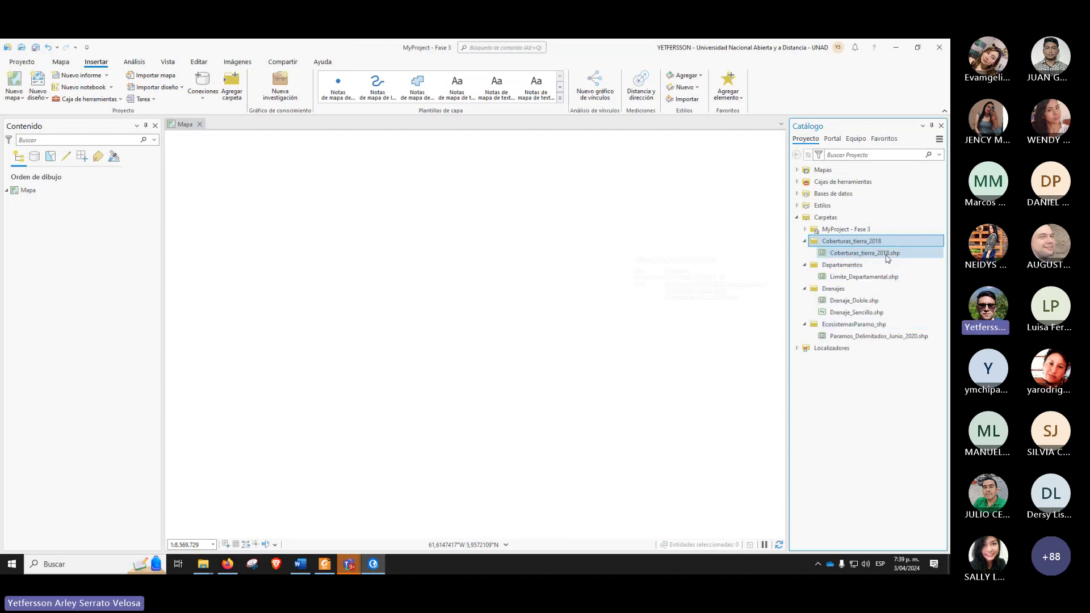
# Step: Add Coberturas_tierra_2018.shp to the map as a layer and turn off its visibility
pyautogui.moveTo(865, 254); pyautogui.dragTo(37, 200)
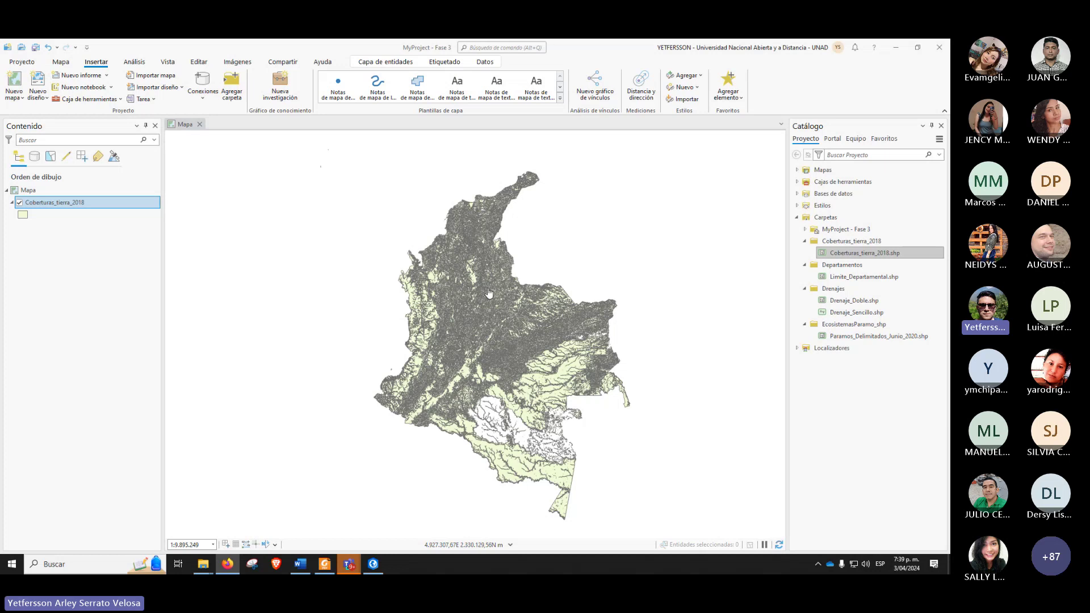
pyautogui.moveTo(426, 271); pyautogui.dragTo(409, 258)
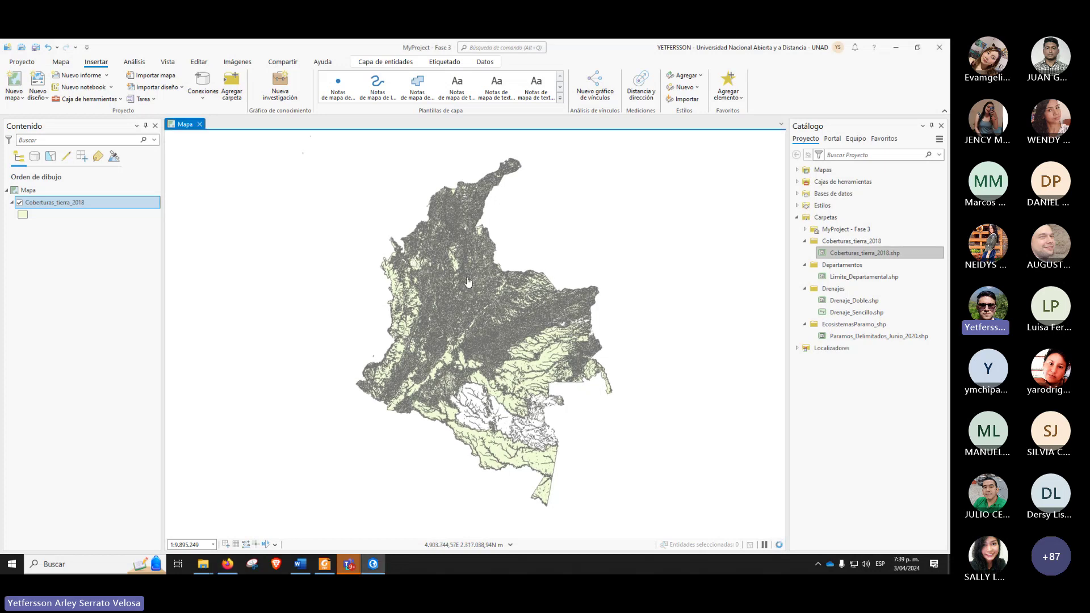
pyautogui.click(20, 203)
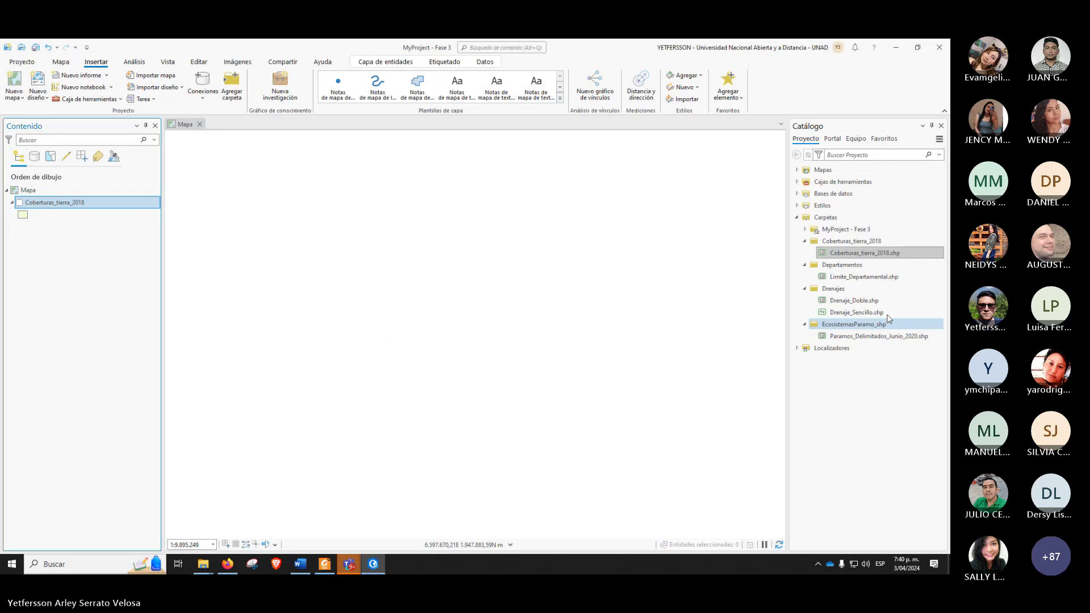
# Step: Add Limite_Departamental.shp as a hidden layer, plus Drenaje_Doble.shp, Drenaje_Sencillo.shp and Paramos_Delimitados_Junio_2020.shp as layers on the map
pyautogui.moveTo(859, 276); pyautogui.dragTo(397, 267)
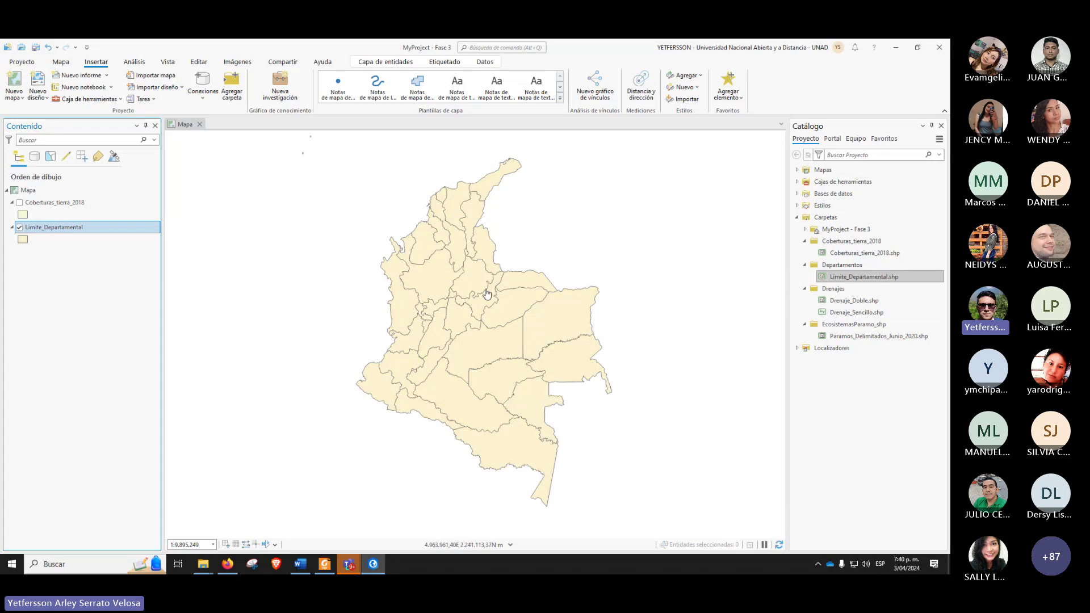
pyautogui.click(20, 227)
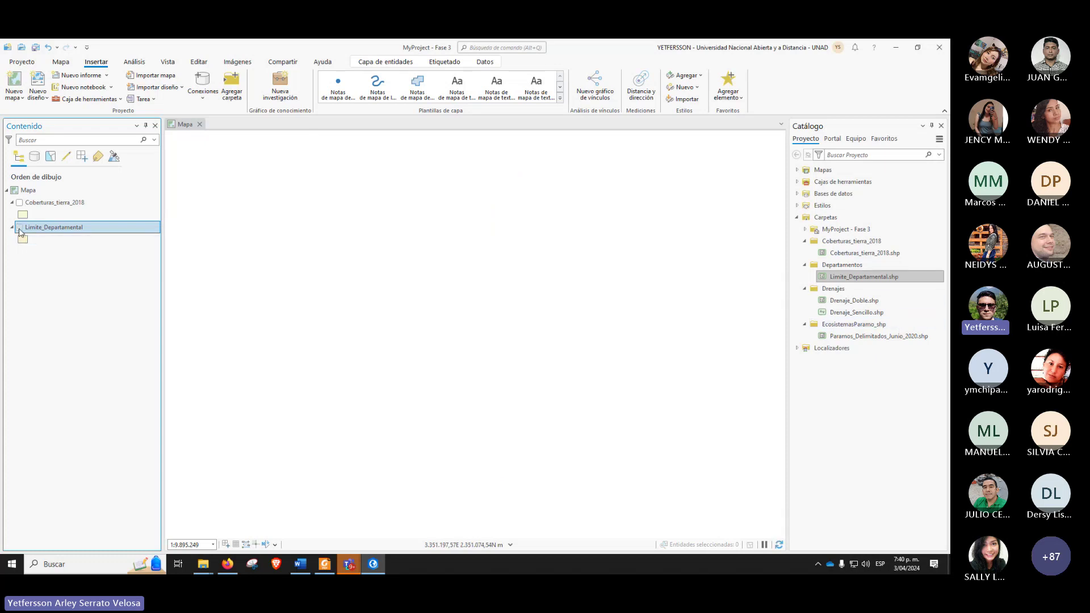
pyautogui.moveTo(866, 305); pyautogui.dragTo(122, 301)
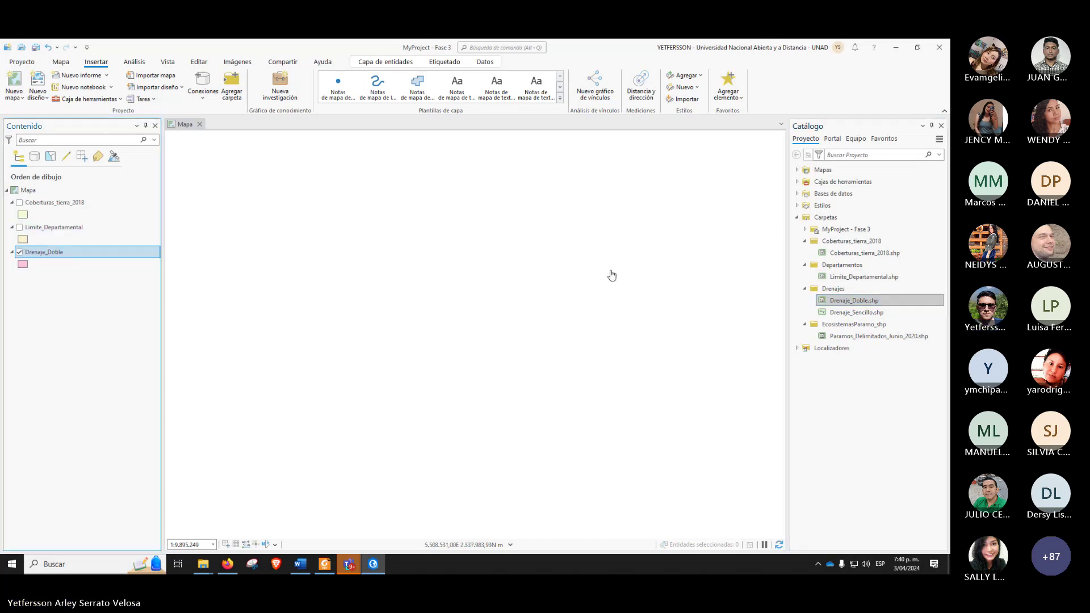
pyautogui.moveTo(852, 312); pyautogui.dragTo(86, 318)
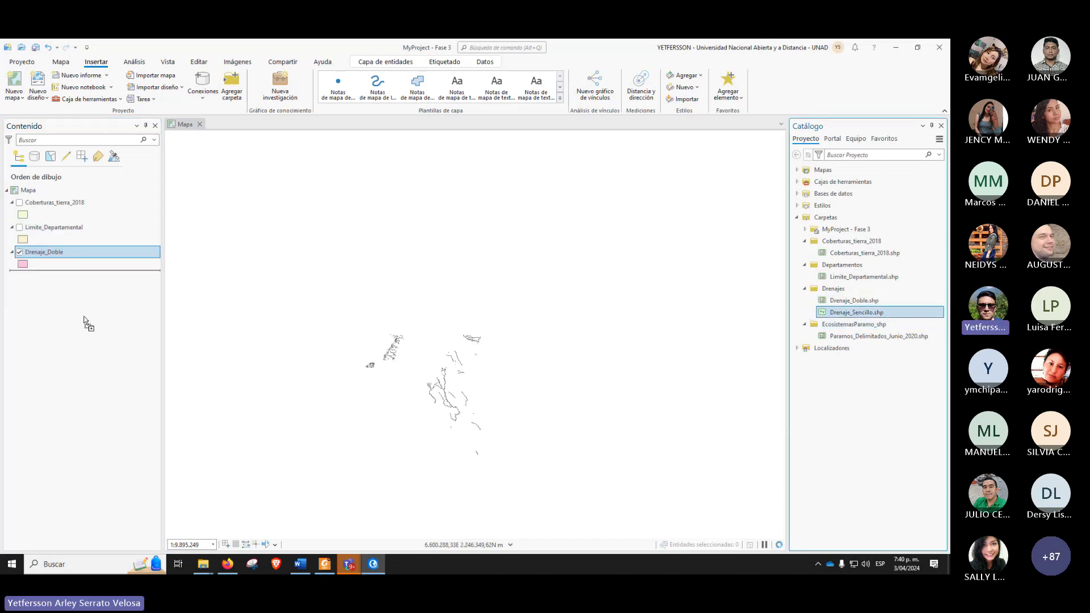
pyautogui.moveTo(878, 336)
pyautogui.mouseDown()
pyautogui.moveTo(730, 345)
pyautogui.moveTo(54, 328)
pyautogui.mouseUp()
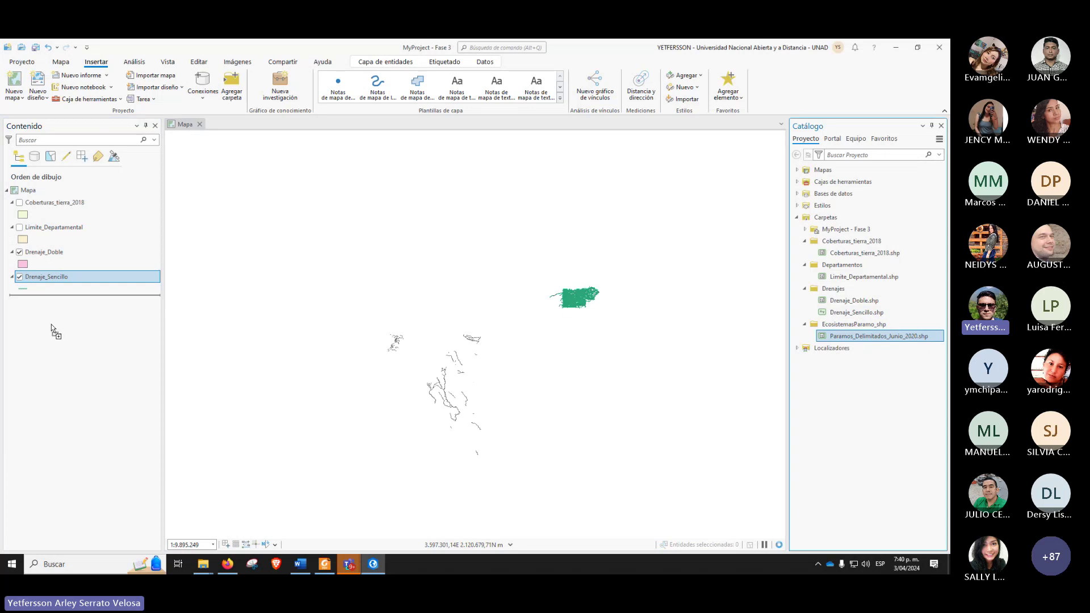
# Step: Hide the Drenaje_Sencillo, Drenaje_Doble and Paramos_Delimitados_Junio_2020 layers and make Limite_Departamental visible
pyautogui.click(19, 277)
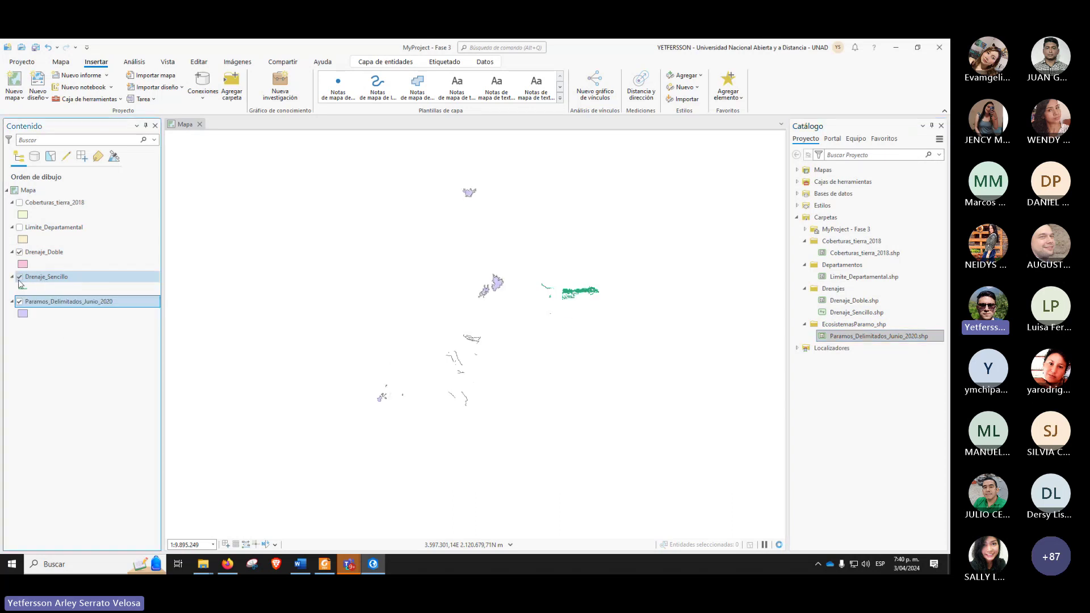
pyautogui.click(19, 252)
pyautogui.click(19, 301)
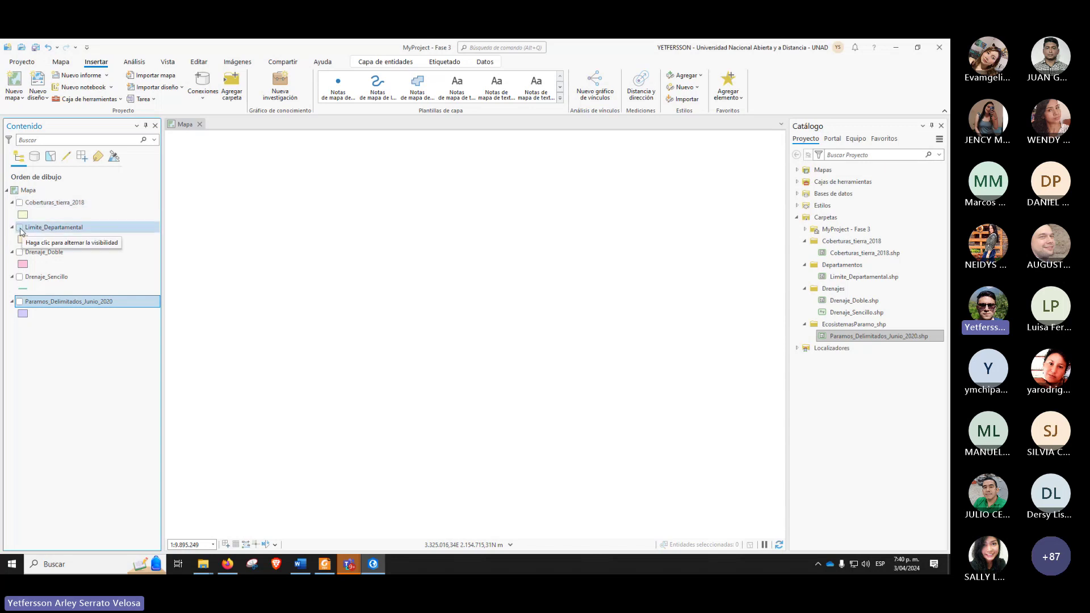
pyautogui.click(19, 228)
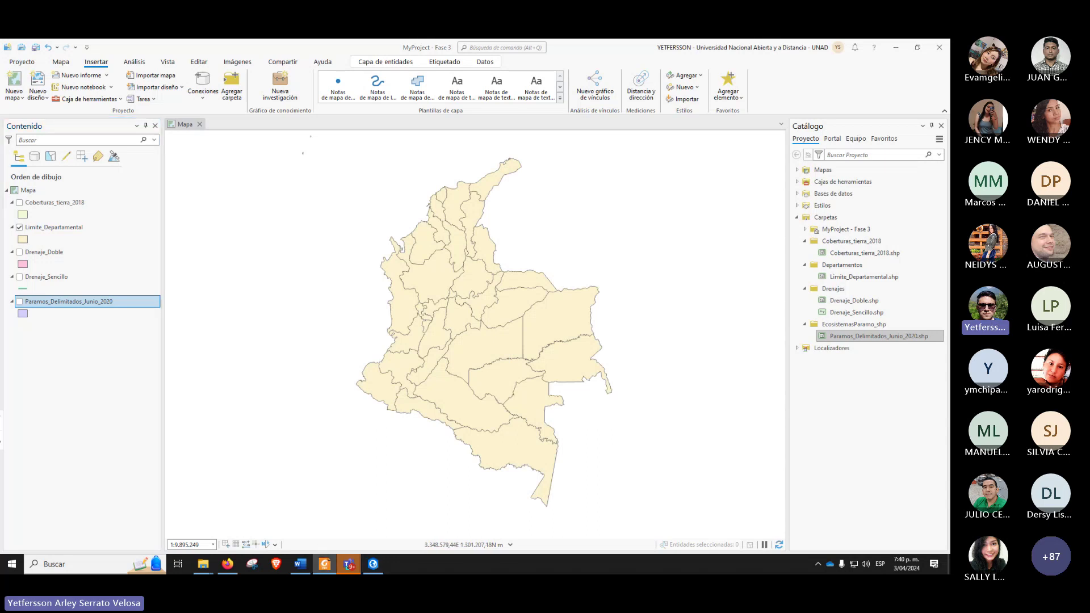
# Step: Switch to the activity guide PDF in Foxit and review its sections on spatial relationships, topological operators and buffers
pyautogui.hotkey('alt', 'Tab')
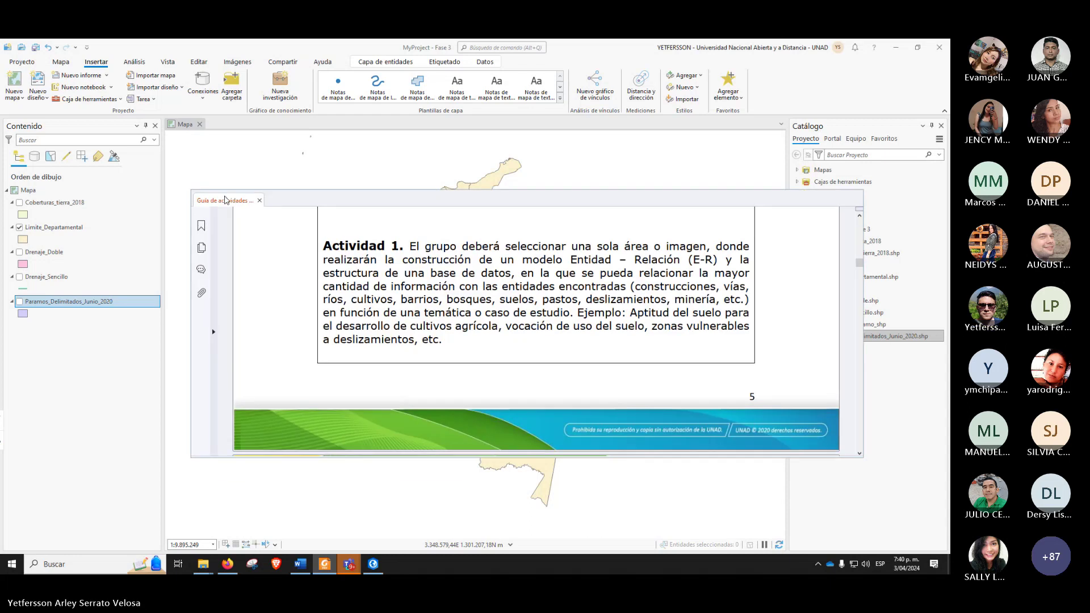
pyautogui.scroll(-15, 469, 354)
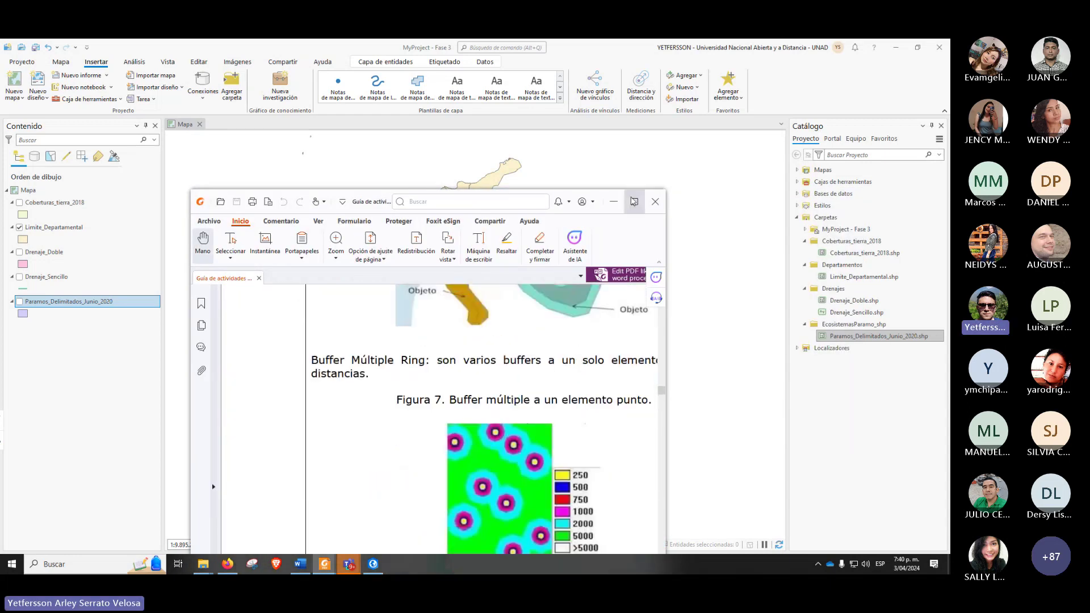
pyautogui.press('super+Up')
pyautogui.scroll(5, 580, 363)
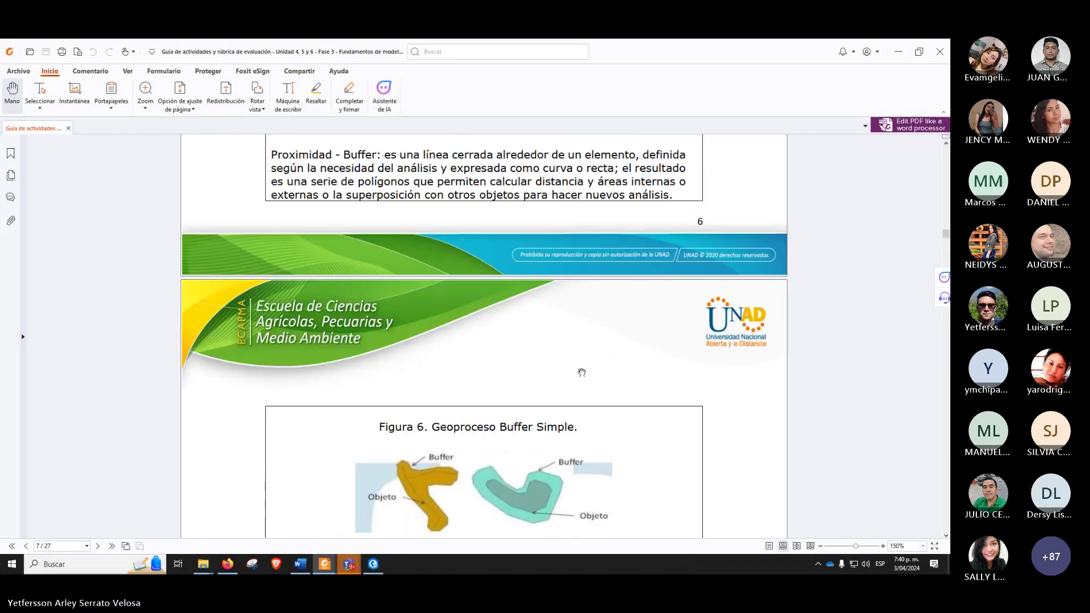
pyautogui.scroll(5, 579, 369)
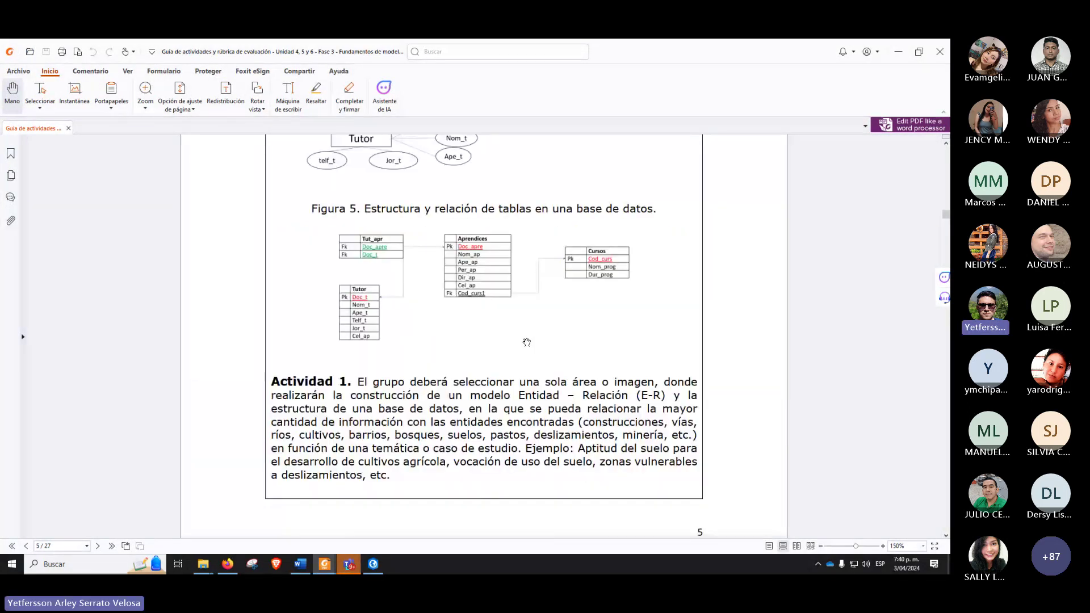
pyautogui.scroll(-5, 527, 342)
pyautogui.scroll(-5, 551, 347)
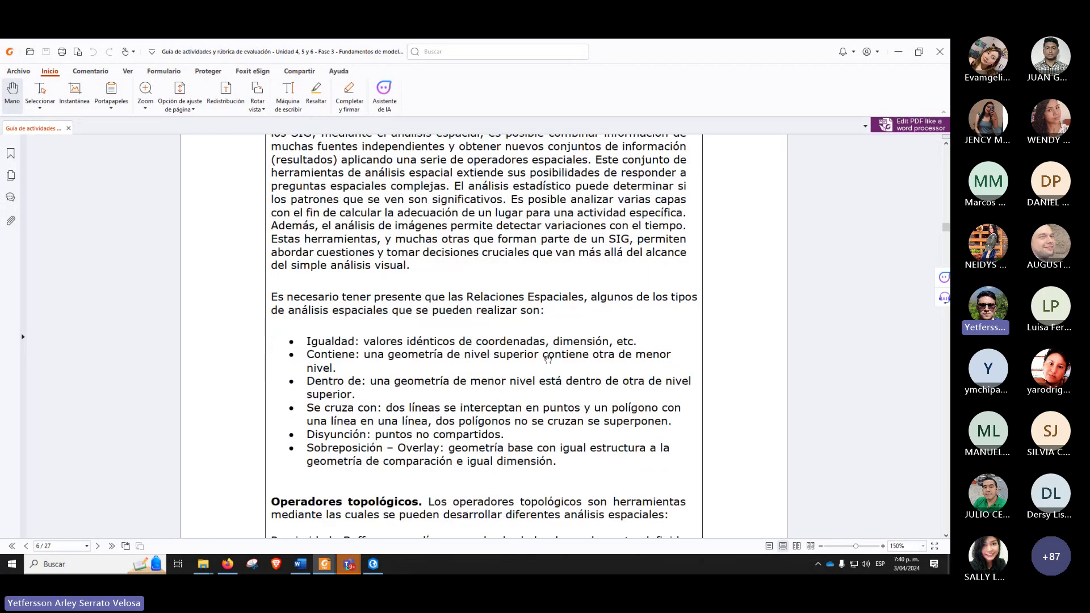
pyautogui.scroll(-7, 544, 347)
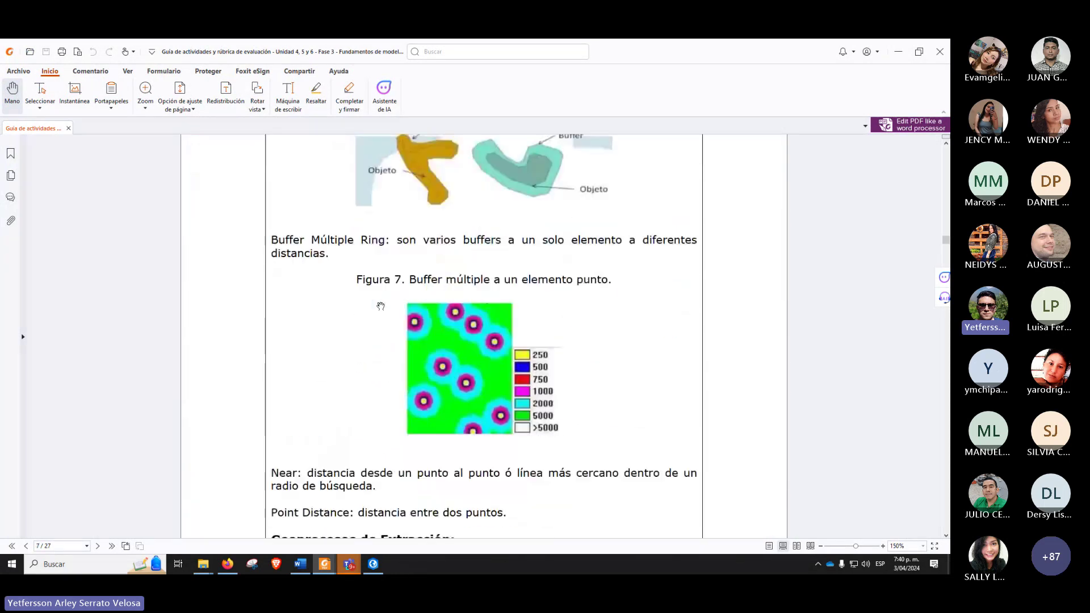
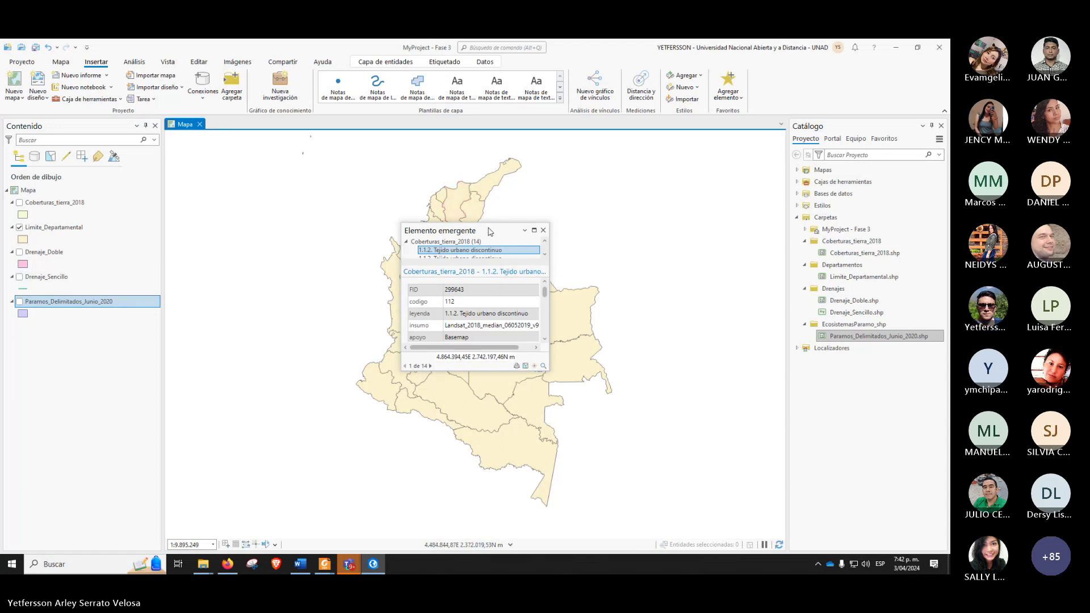
# Step: Examine the northern departments of Colombia on the ArcGIS Pro map, check a feature's pop-up there and close it
pyautogui.click(544, 230)
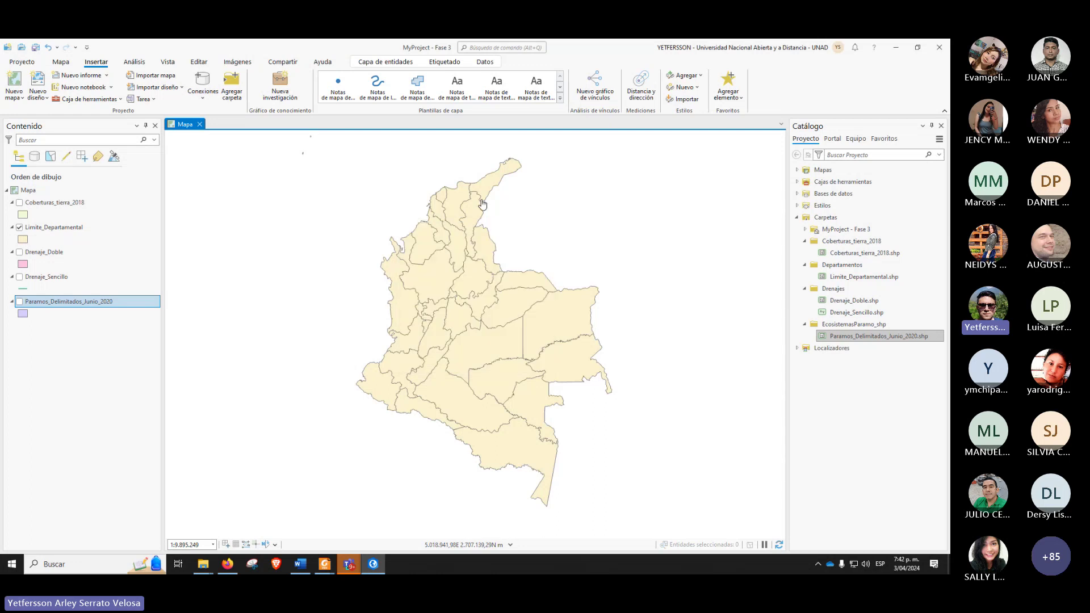
pyautogui.scroll(4, 436, 195)
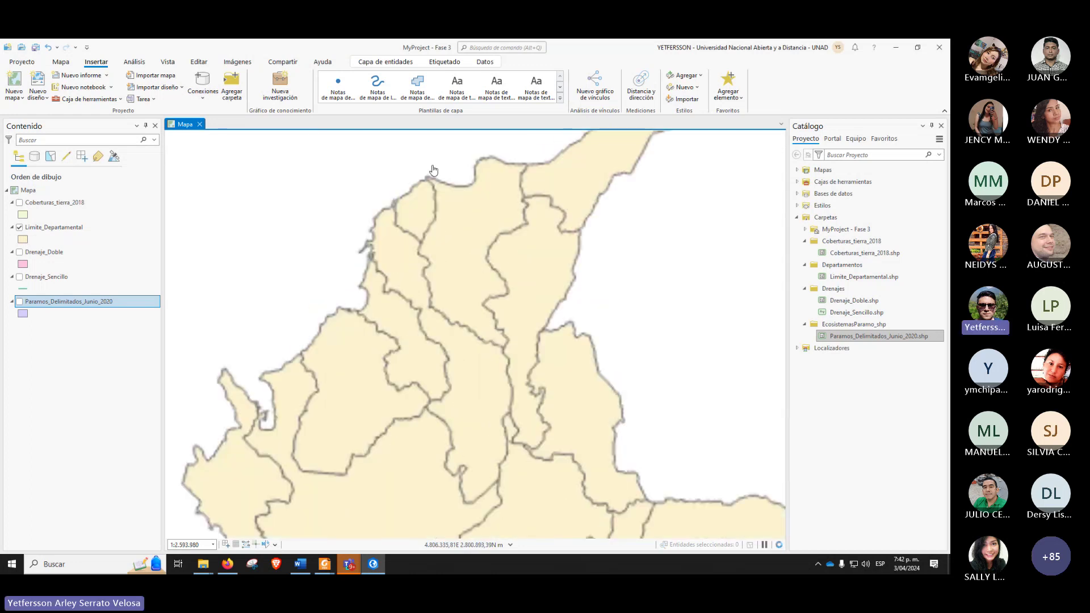
pyautogui.moveTo(433, 169); pyautogui.dragTo(437, 236)
pyautogui.click(438, 236)
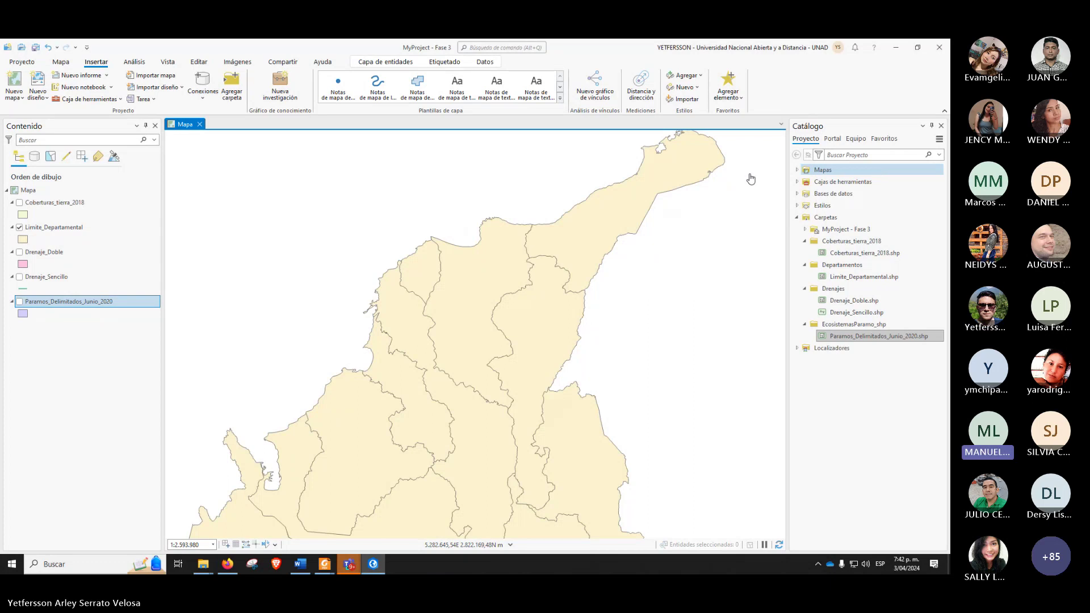
pyautogui.scroll(-2, 458, 298)
pyautogui.click(462, 280)
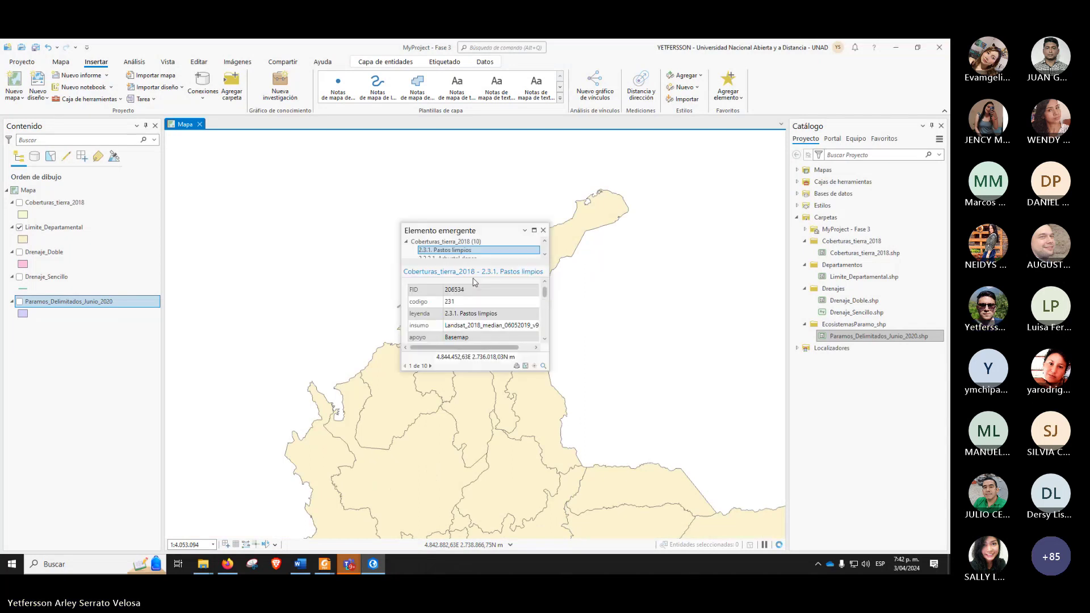
pyautogui.click(541, 232)
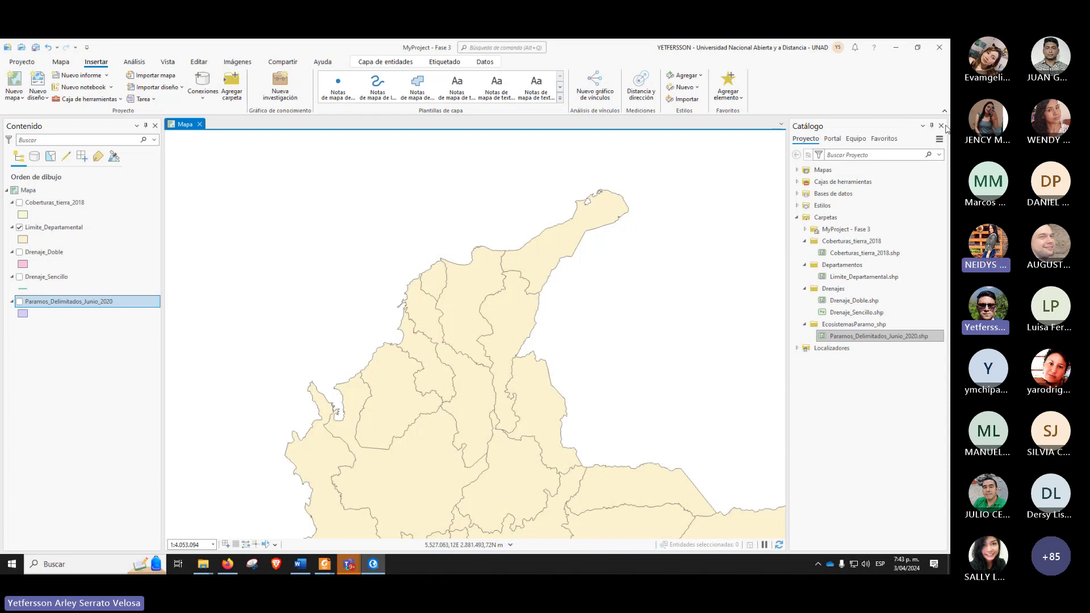
# Step: Open the geoprocessing toolboxes and expand Herramientas de análisis to list its toolsets
pyautogui.click(169, 63)
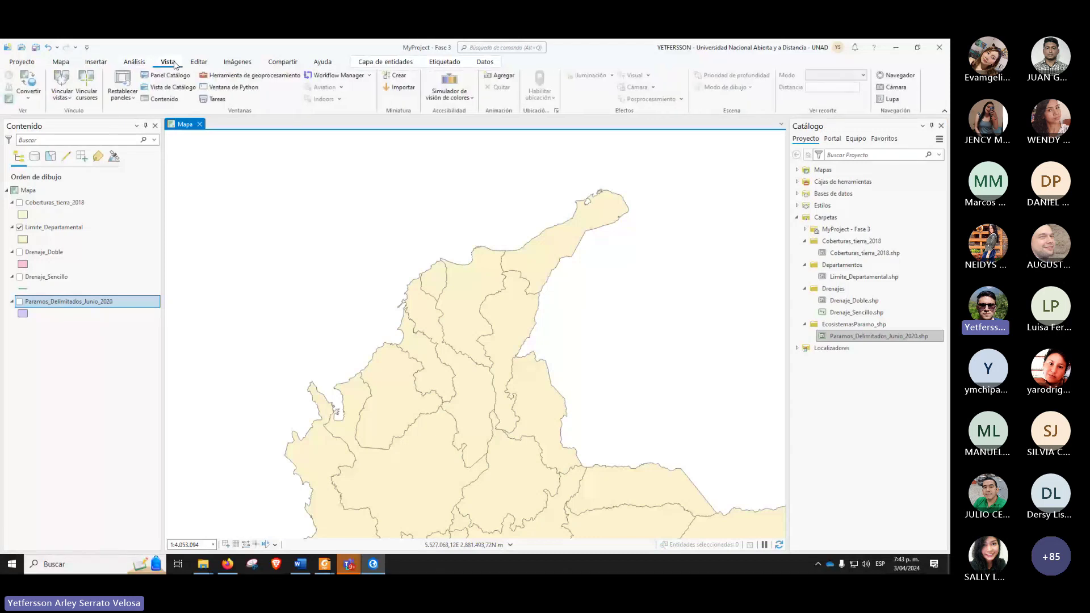
pyautogui.click(129, 63)
pyautogui.click(143, 85)
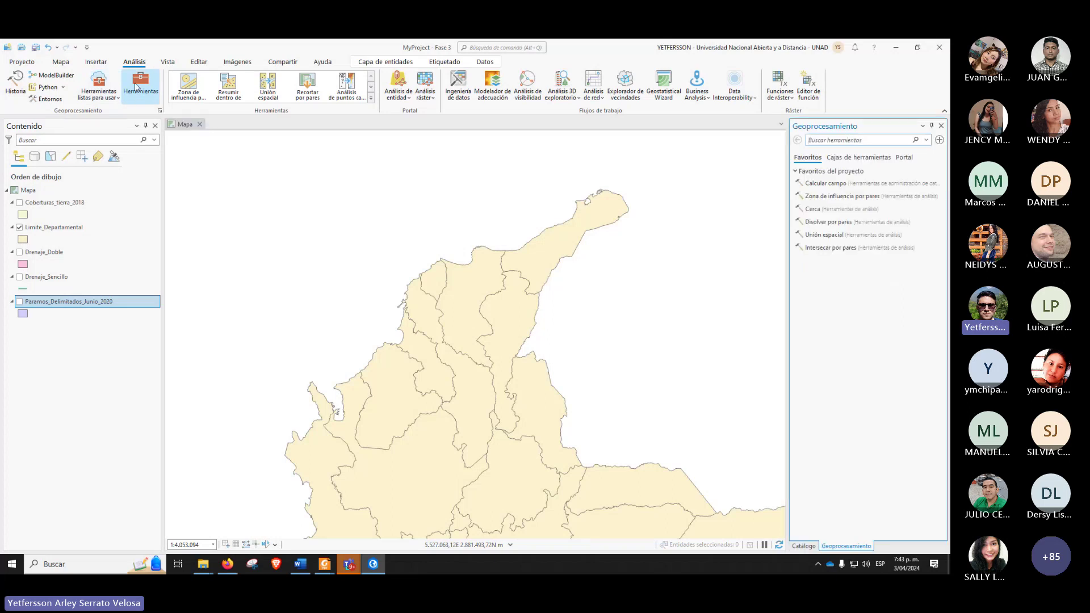
pyautogui.click(854, 158)
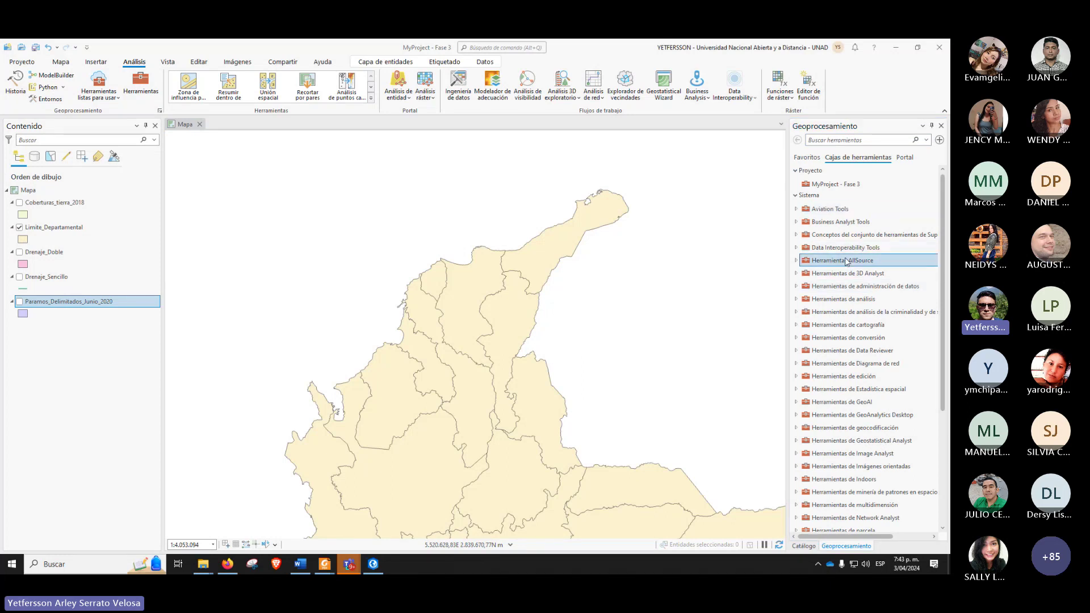
pyautogui.scroll(-2, 831, 295)
pyautogui.scroll(2, 830, 308)
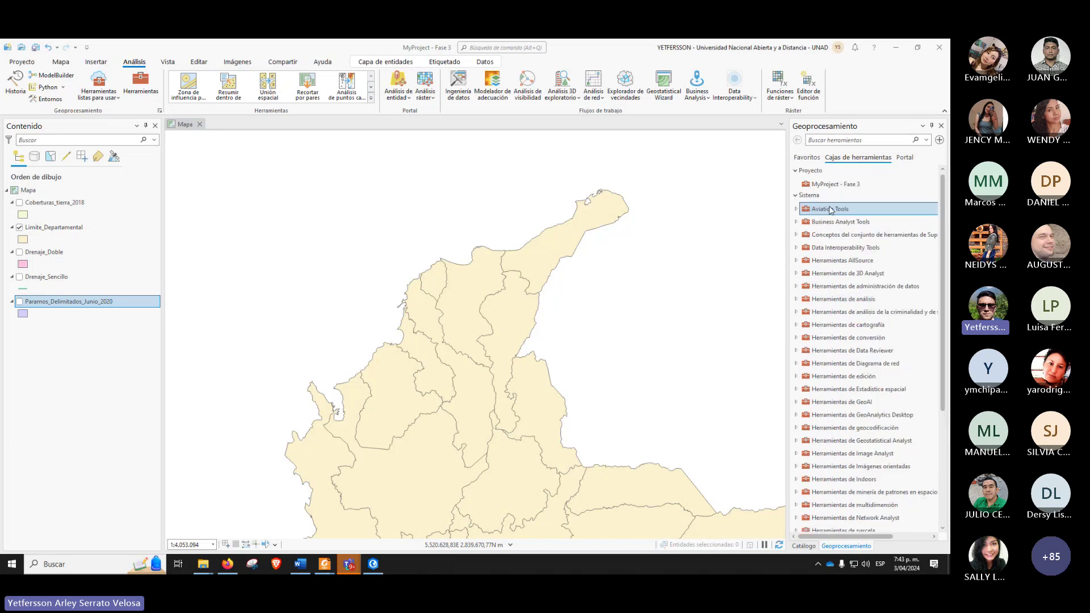
pyautogui.click(796, 300)
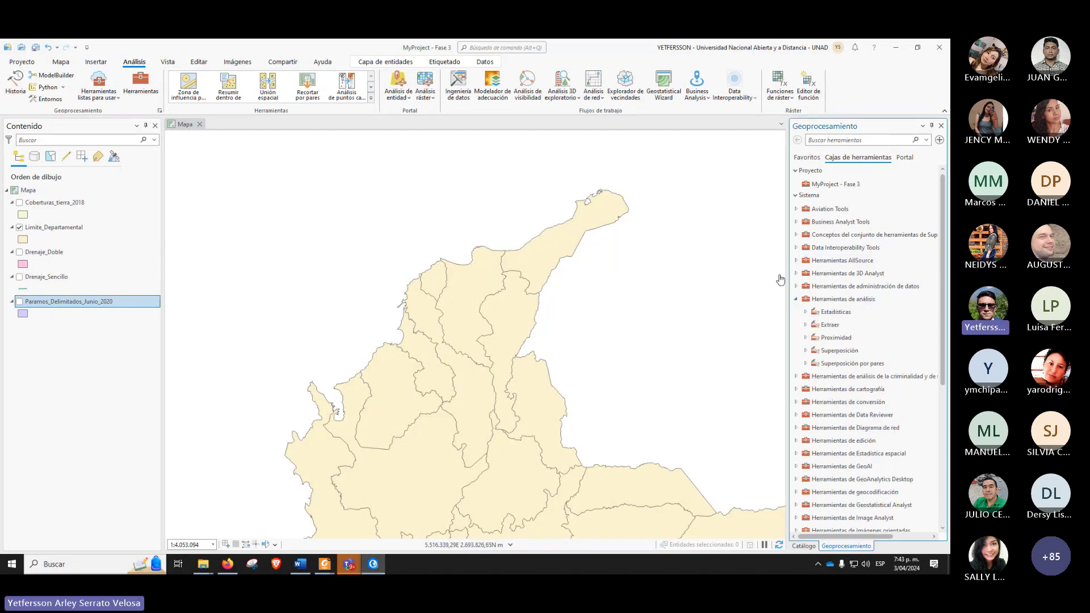
# Step: Examine the contents of the Herramientas de Data Reviewer and Herramientas de Diagrama de red toolboxes, and collapse both
pyautogui.scroll(-2, 850, 309)
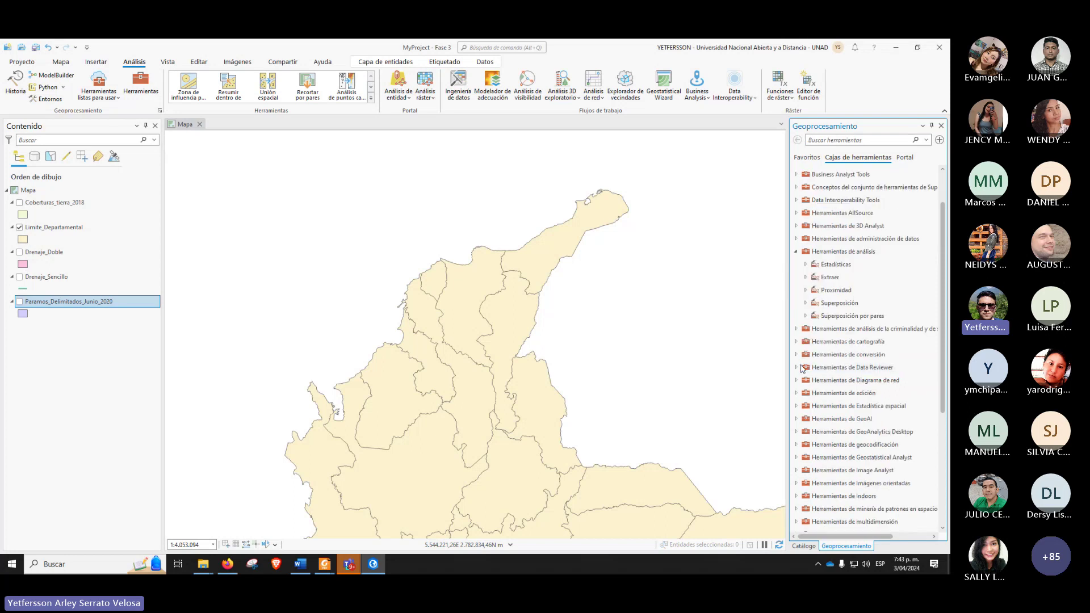
pyautogui.click(796, 367)
pyautogui.scroll(-1, 798, 375)
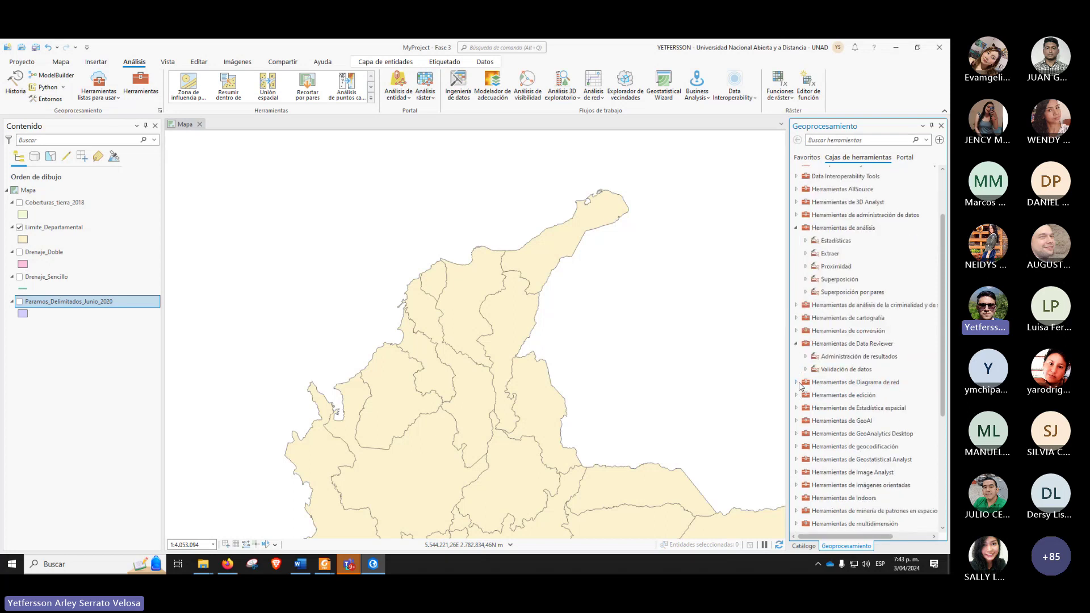
pyautogui.click(797, 382)
pyautogui.scroll(-1, 802, 387)
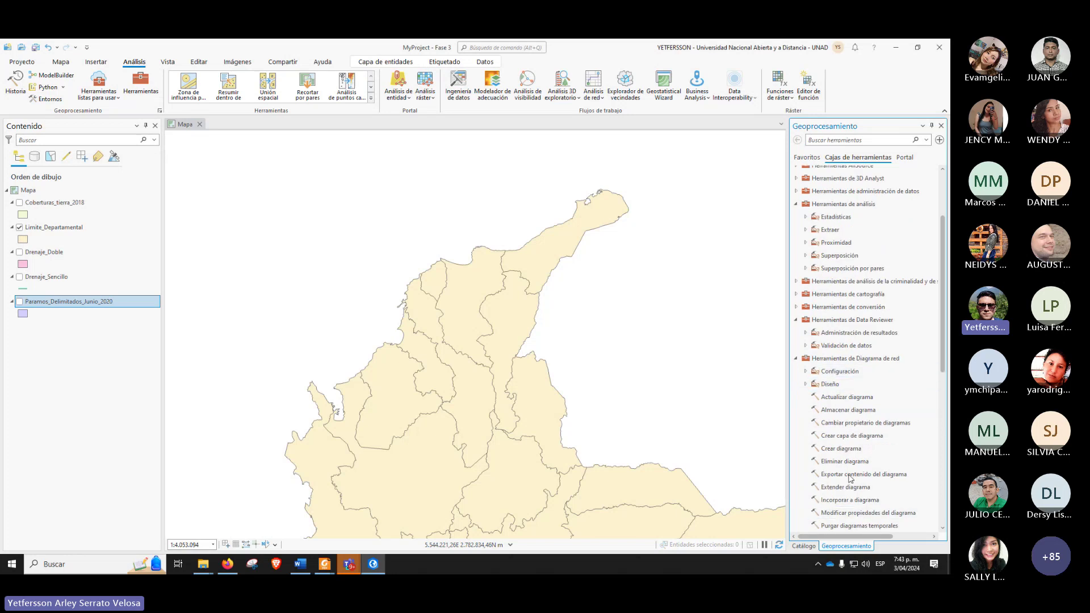
pyautogui.click(852, 411)
pyautogui.click(796, 358)
pyautogui.click(795, 320)
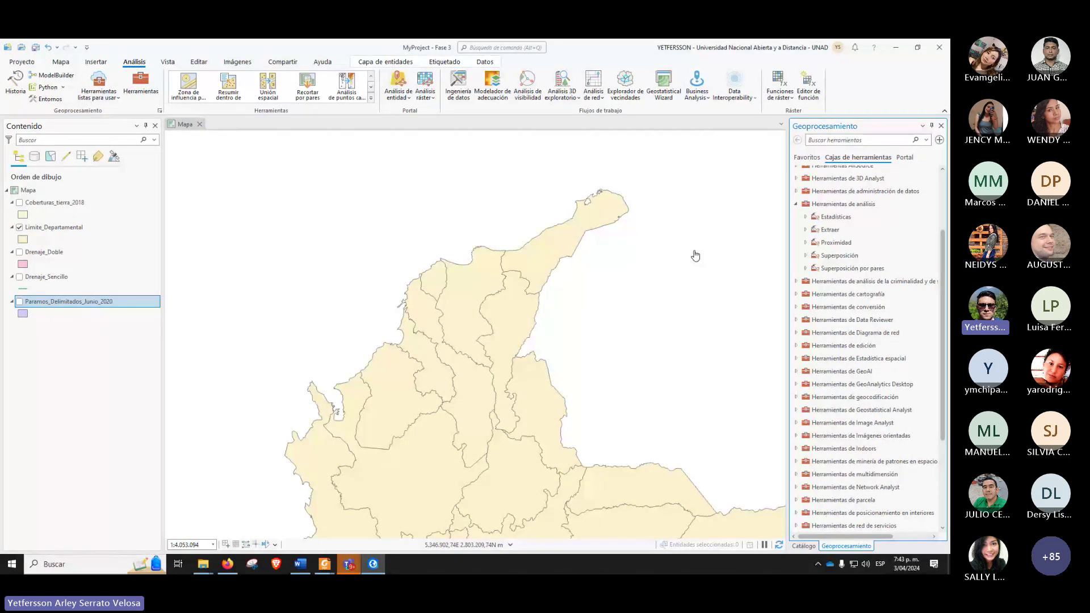
# Step: Open the Recortar tool from the Extraer toolset of Herramientas de análisis
pyautogui.scroll(1, 875, 295)
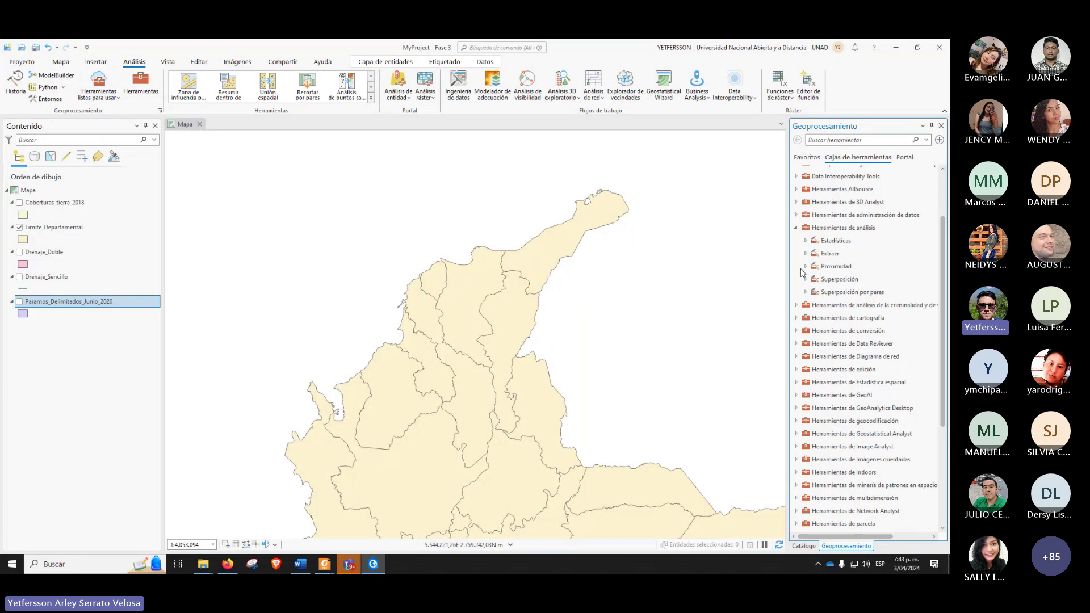
pyautogui.click(805, 254)
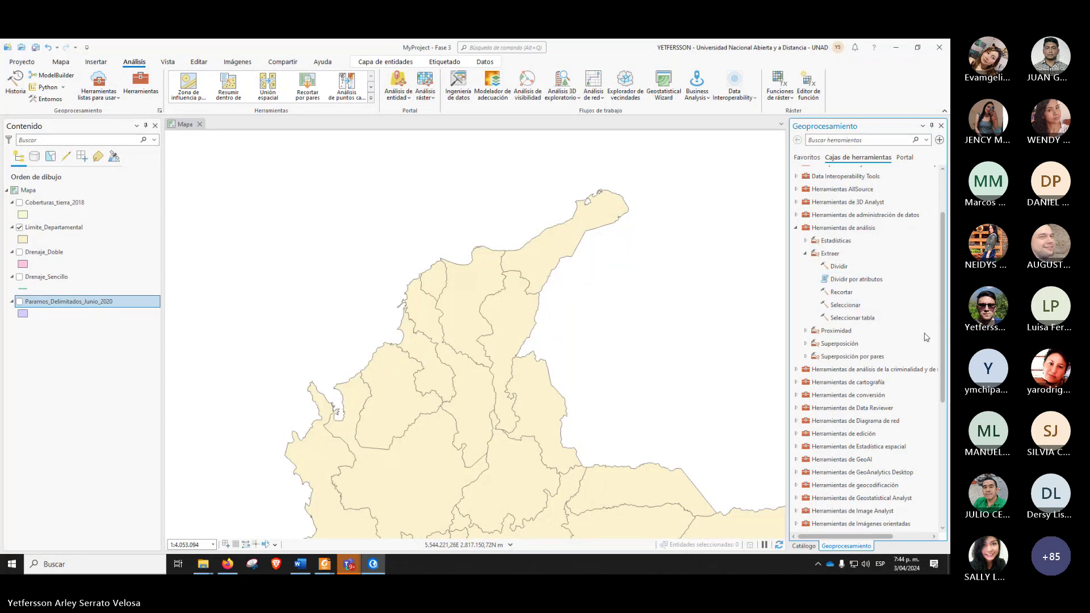
pyautogui.click(841, 291)
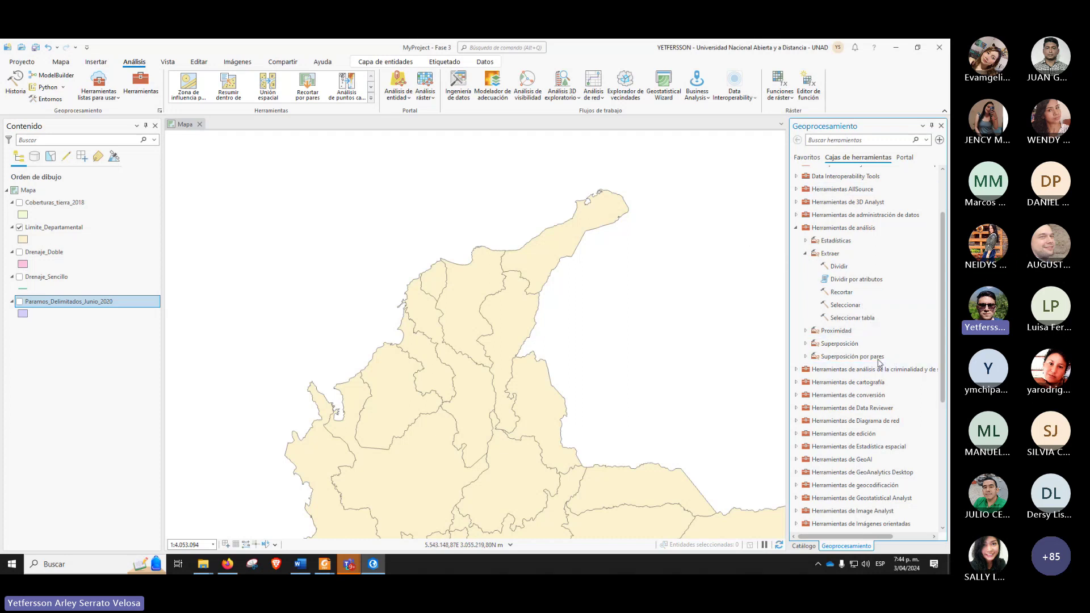
pyautogui.scroll(-3, 840, 352)
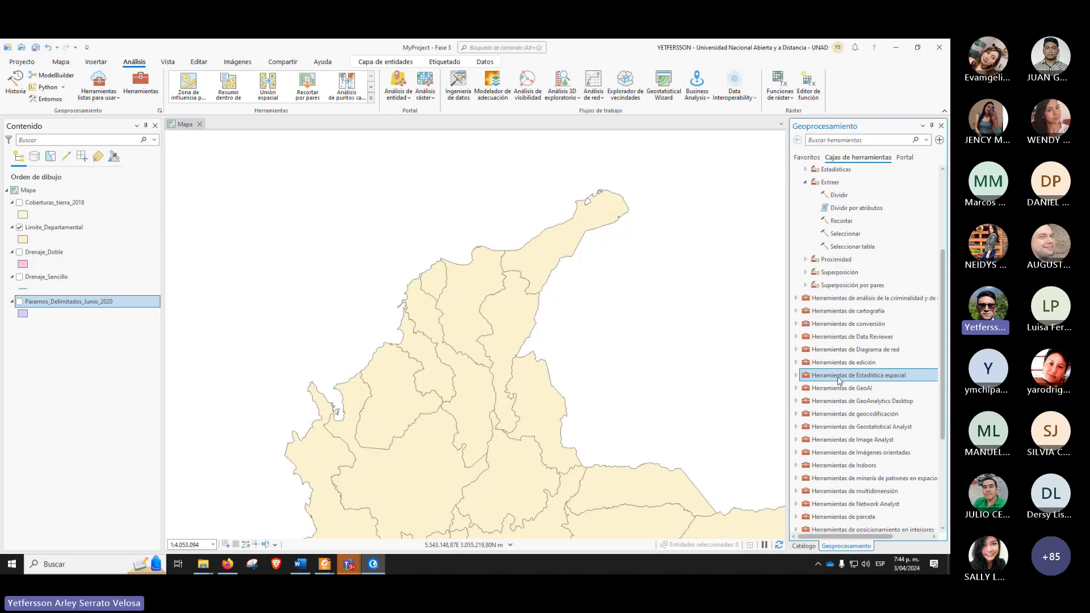
pyautogui.scroll(5, 842, 411)
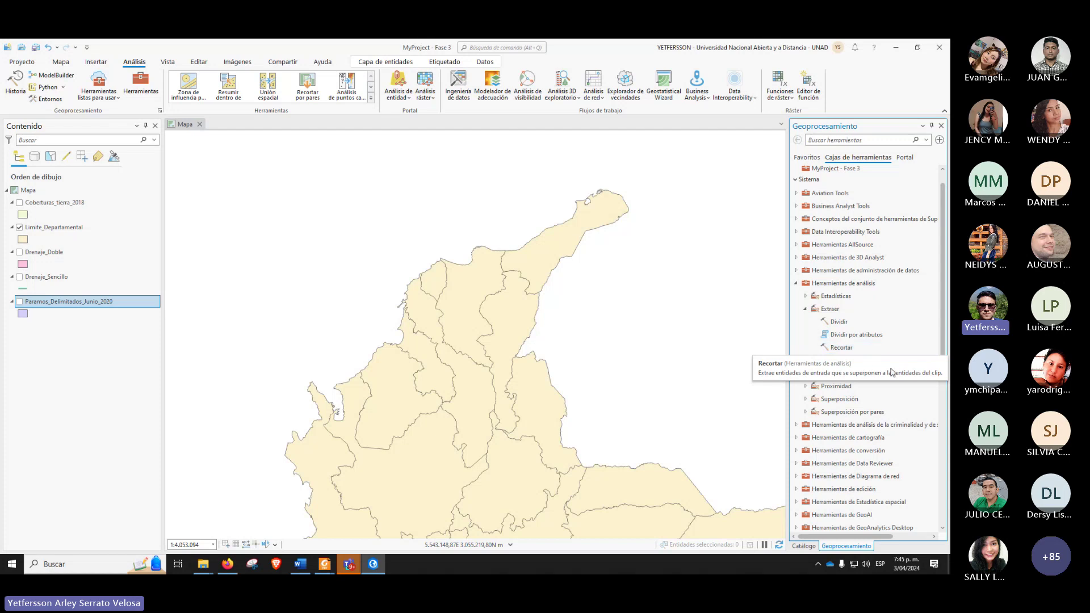
pyautogui.doubleClick(845, 351)
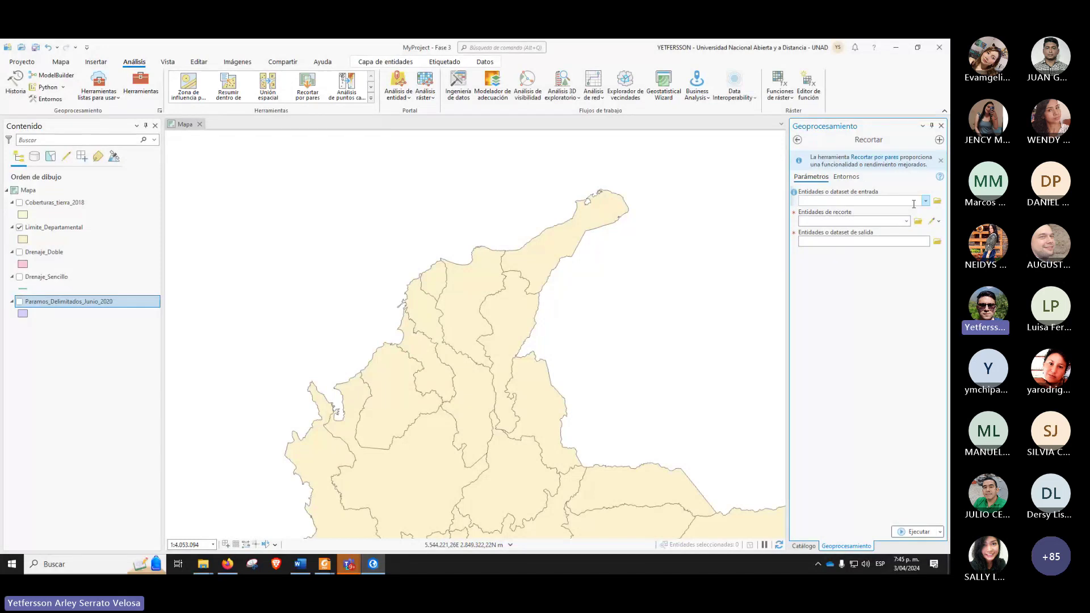
pyautogui.click(926, 200)
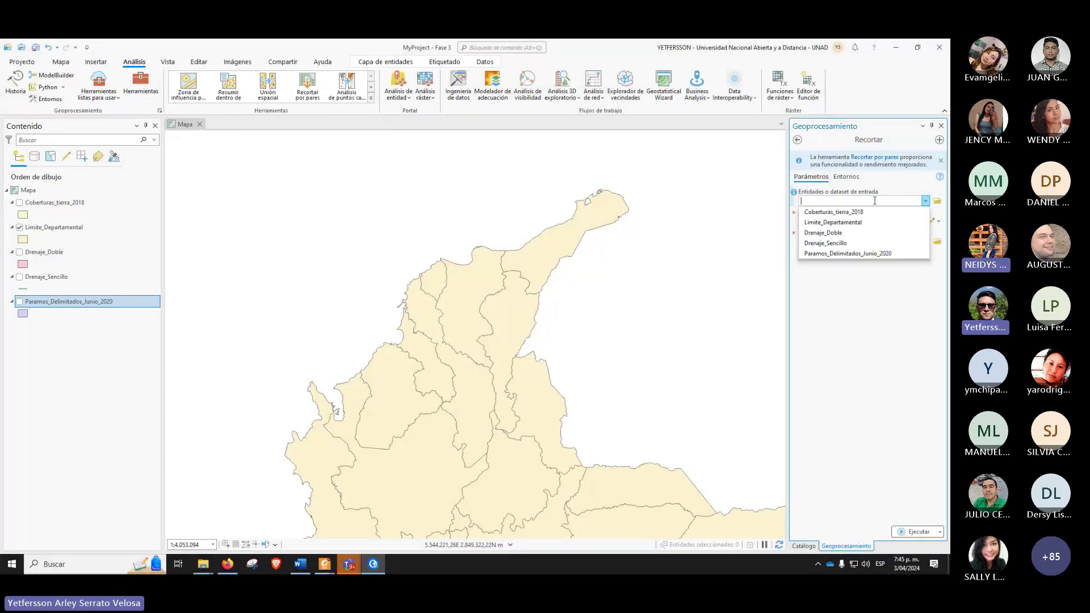
pyautogui.click(845, 222)
pyautogui.click(906, 221)
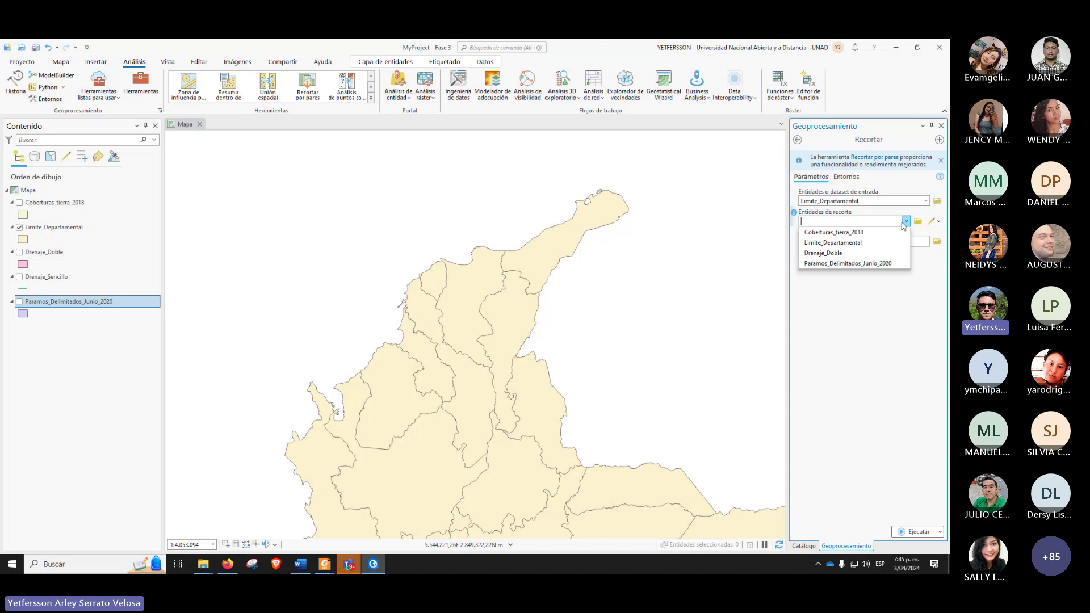
pyautogui.click(904, 225)
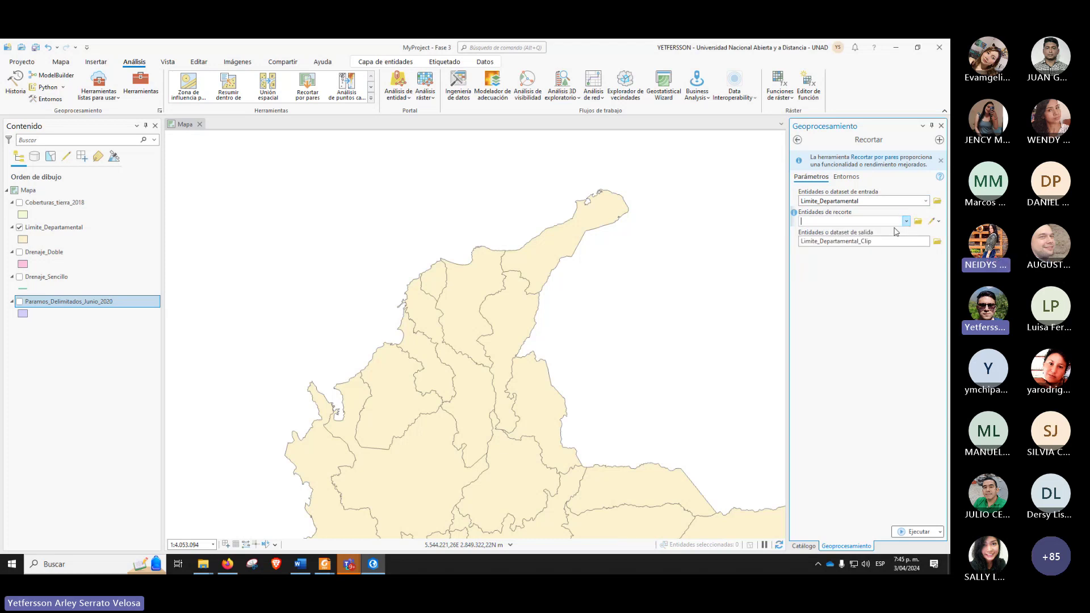
pyautogui.click(906, 221)
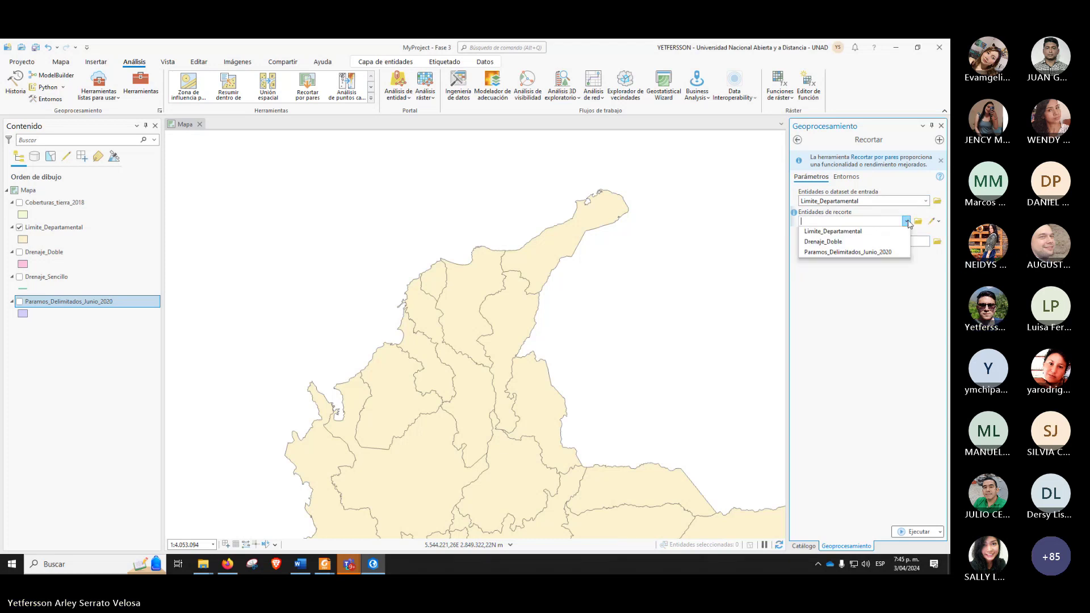
pyautogui.click(939, 222)
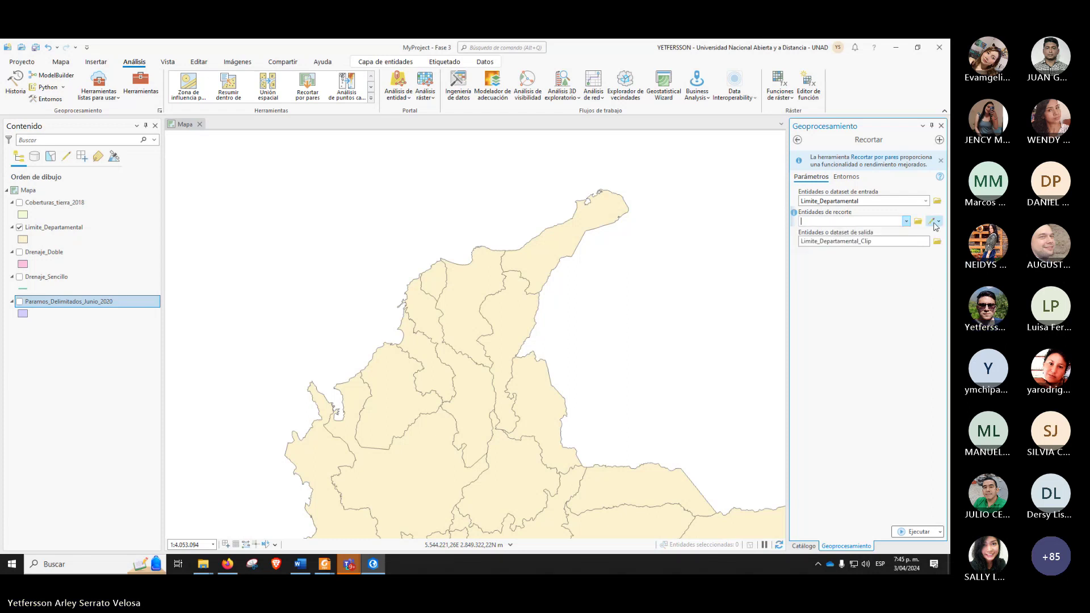
pyautogui.click(940, 224)
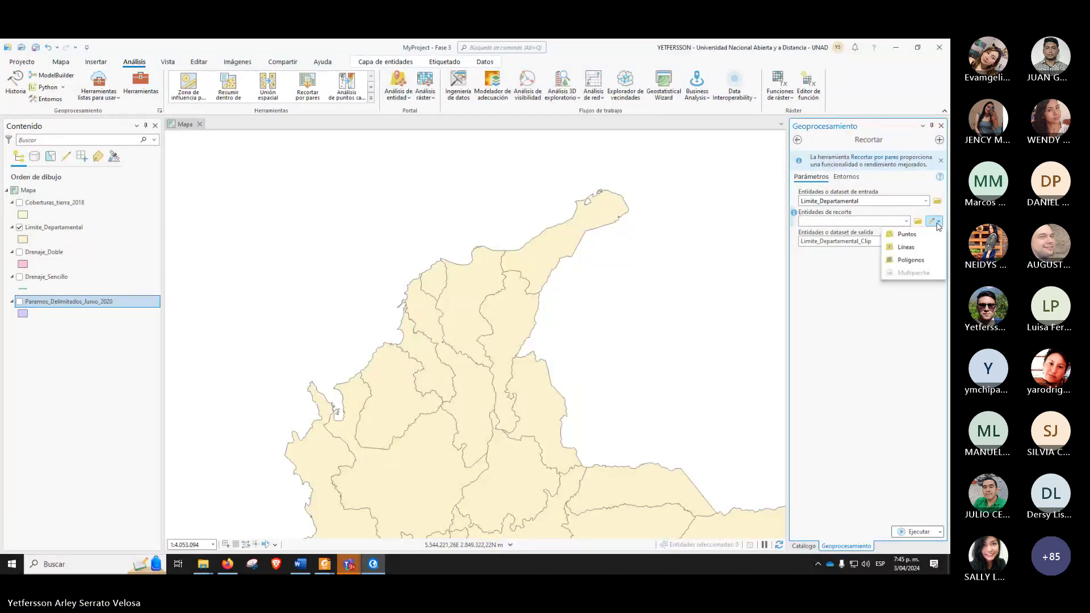
pyautogui.press('Escape')
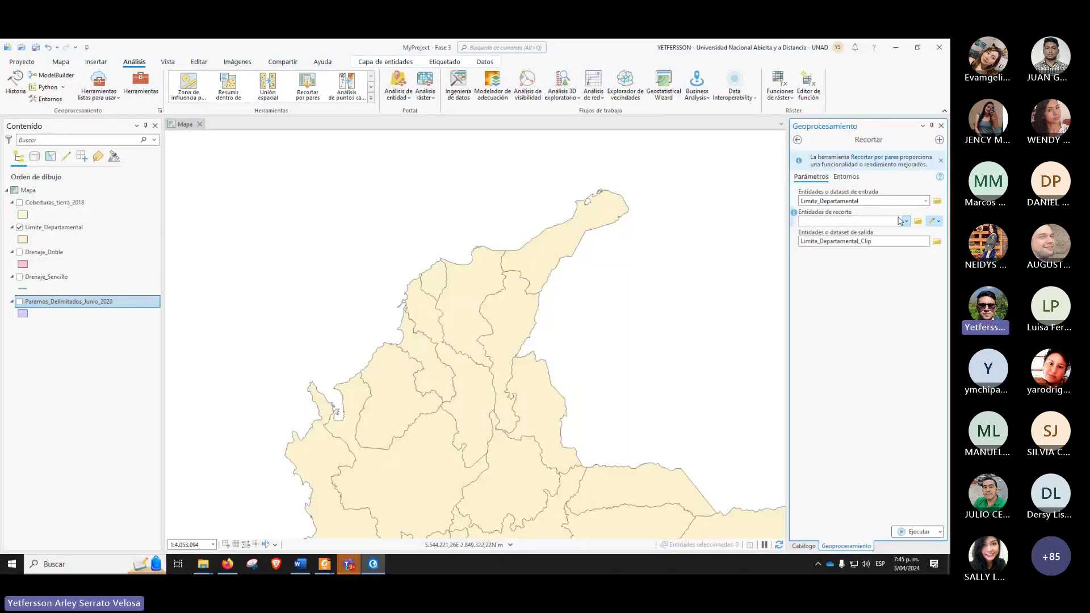
pyautogui.click(797, 139)
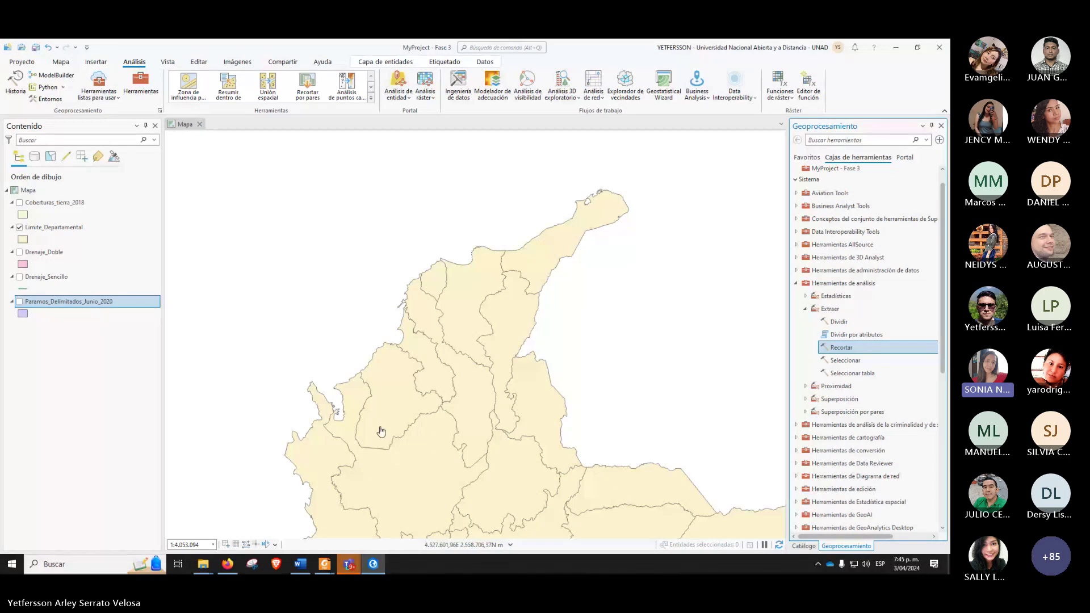
# Step: Examine the Extraer tools within Herramientas de análisis and leave that toolbox collapsed
pyautogui.click(795, 284)
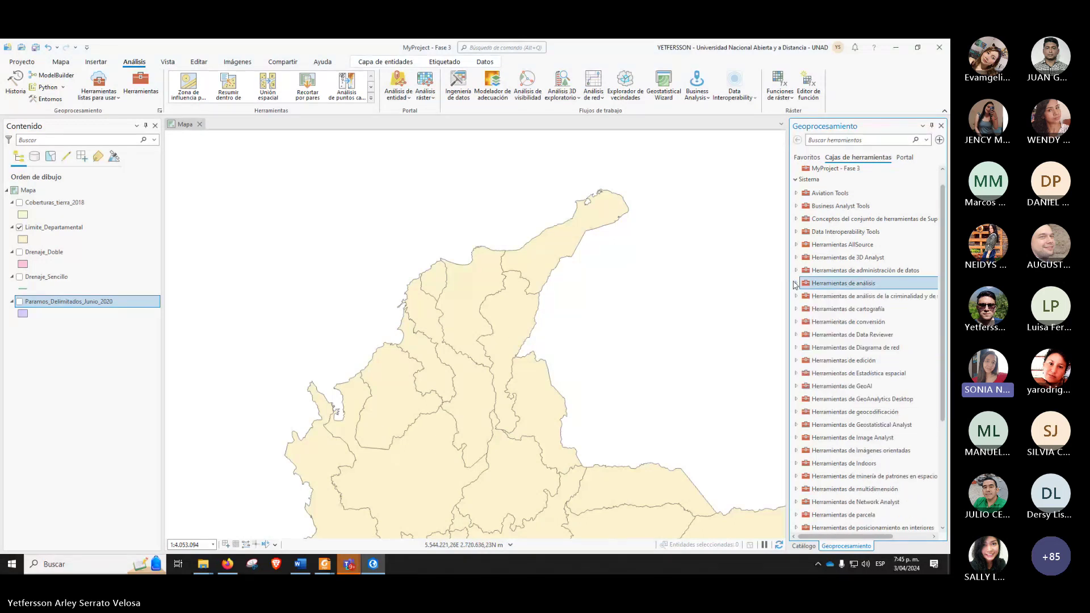
pyautogui.click(795, 283)
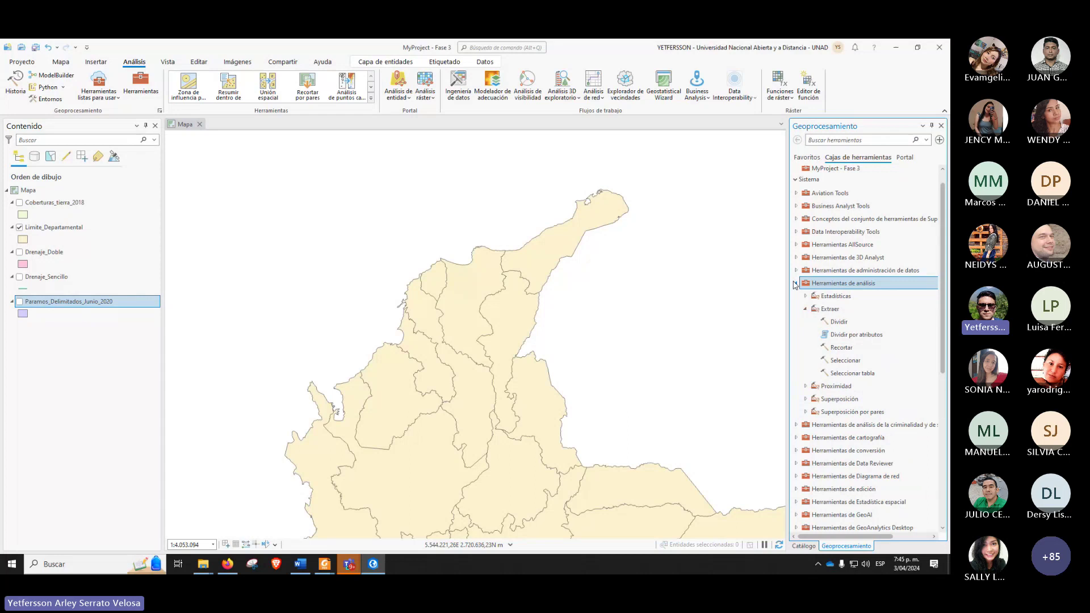
pyautogui.click(796, 283)
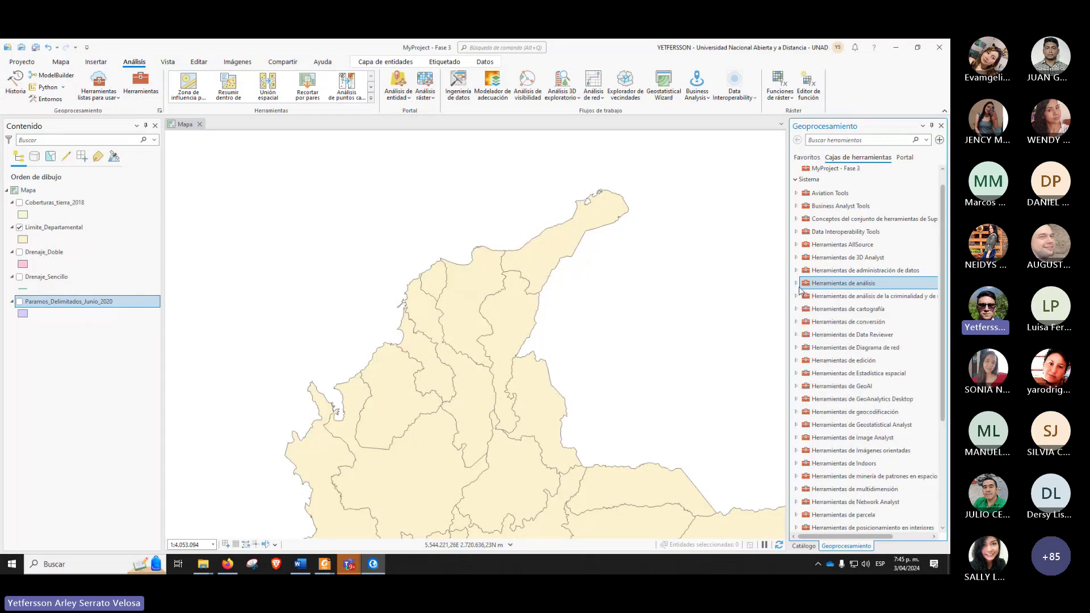
pyautogui.click(796, 284)
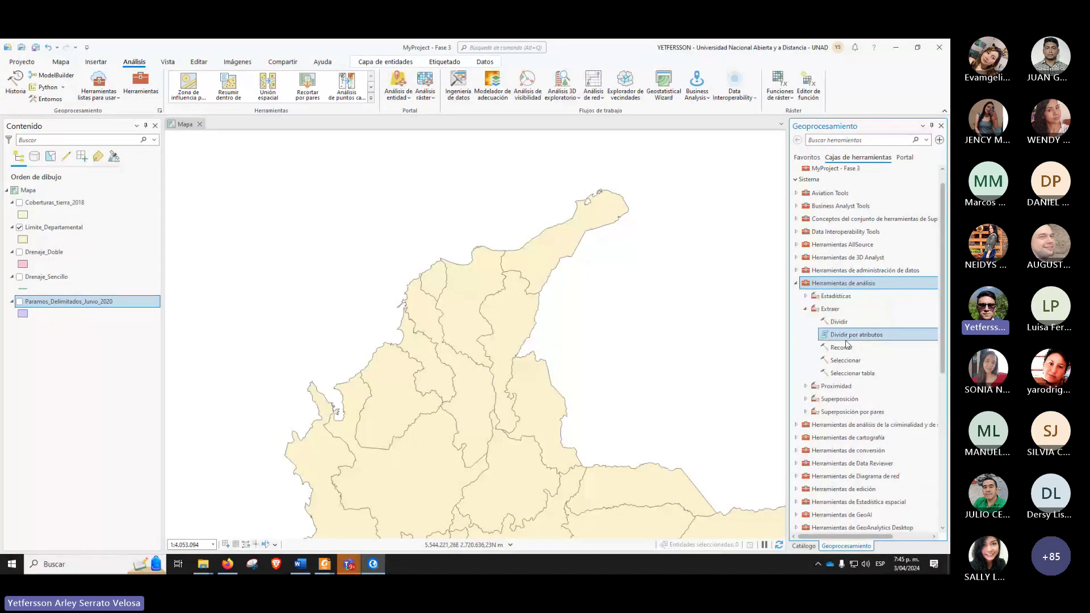
pyautogui.click(796, 283)
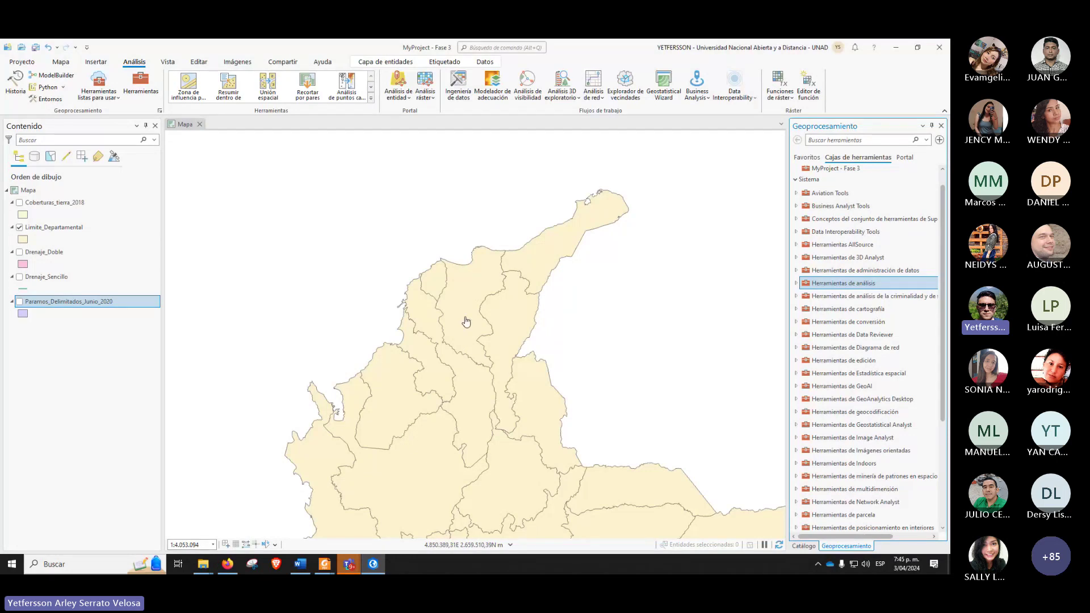
# Step: Start exporting the features of Limite_Departamental with a filter where DeNombre es igual que Magdalena
pyautogui.rightClick(43, 231)
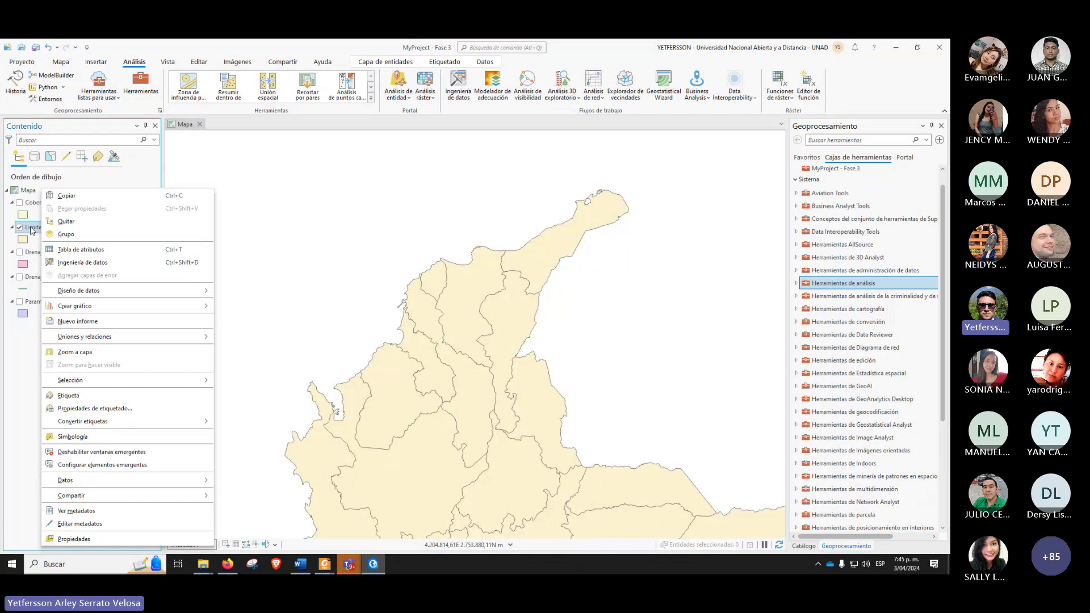
pyautogui.click(131, 483)
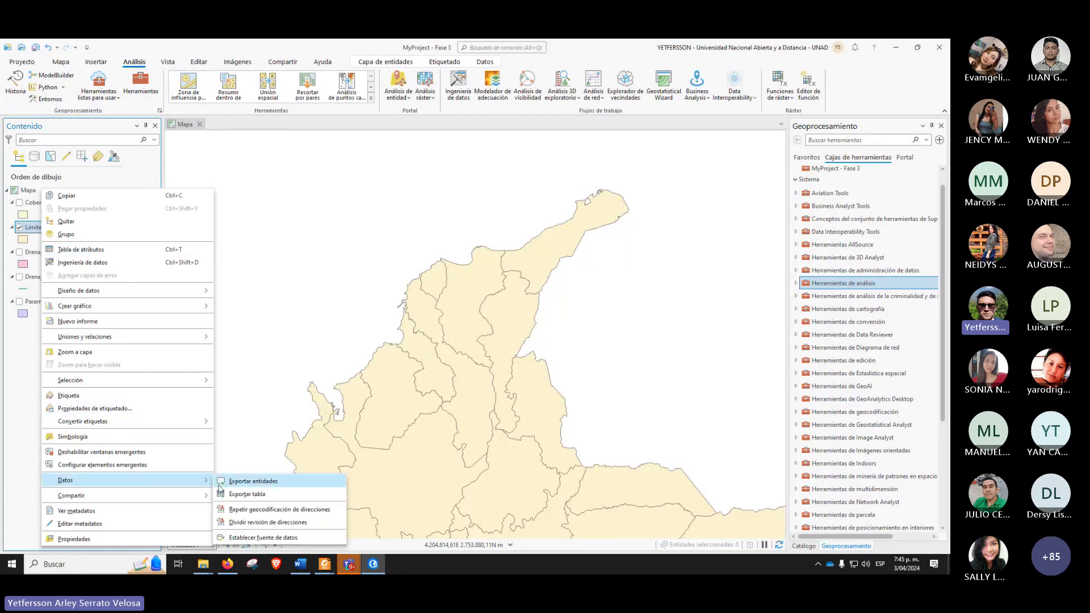
pyautogui.click(276, 487)
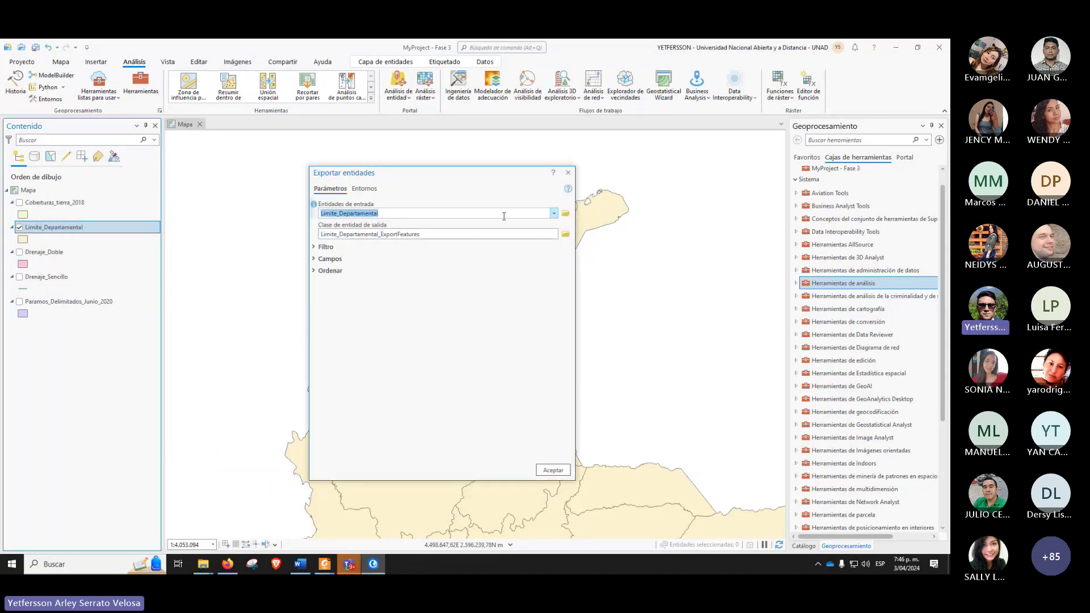
pyautogui.click(316, 248)
pyautogui.click(391, 302)
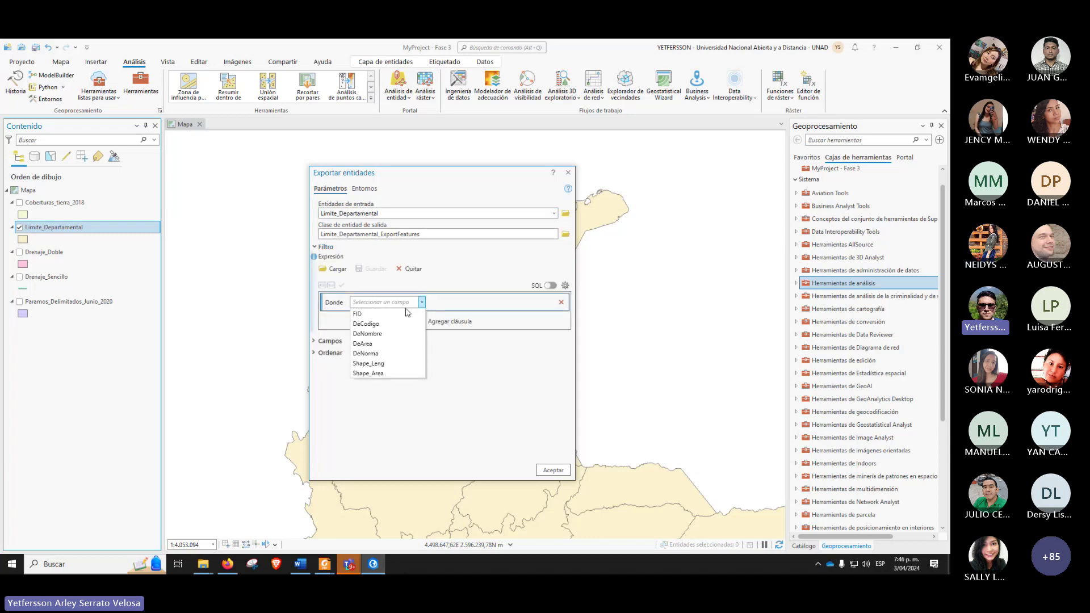
pyautogui.click(384, 336)
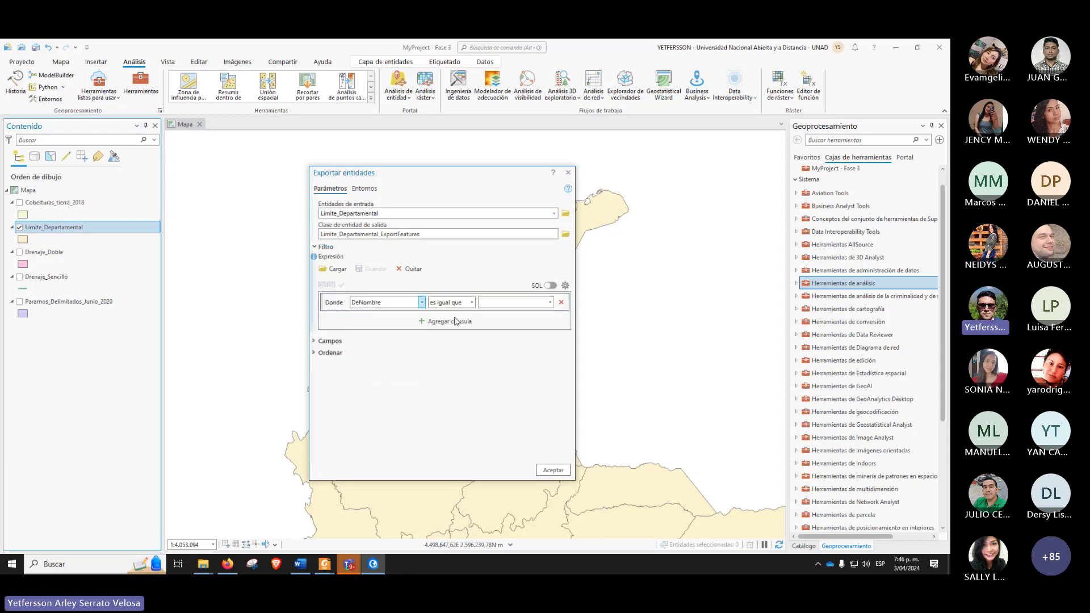
pyautogui.click(550, 303)
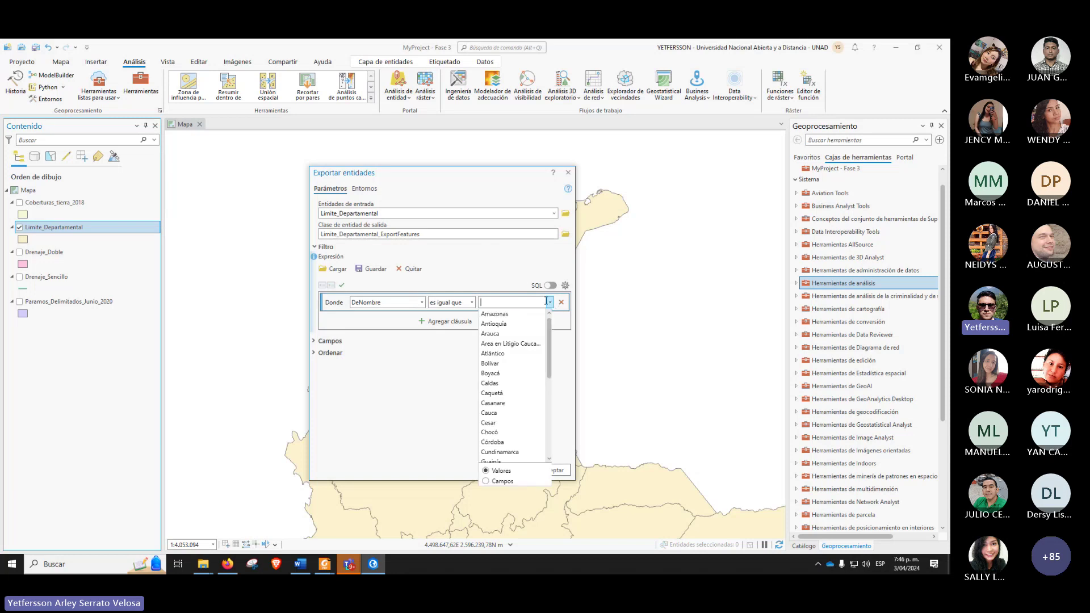
pyautogui.write('Magdalena')
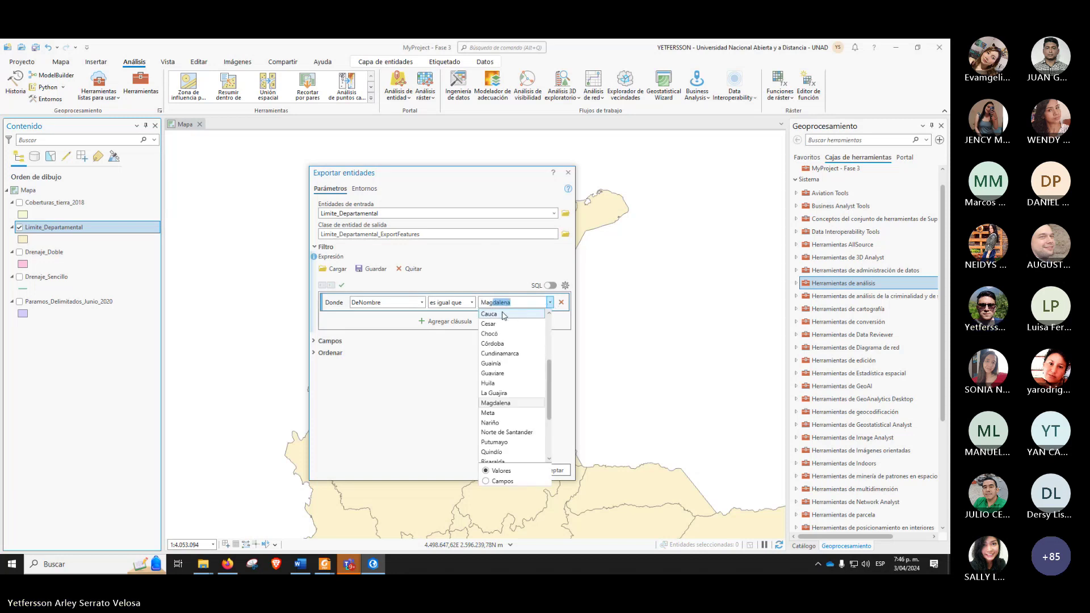
pyautogui.click(509, 403)
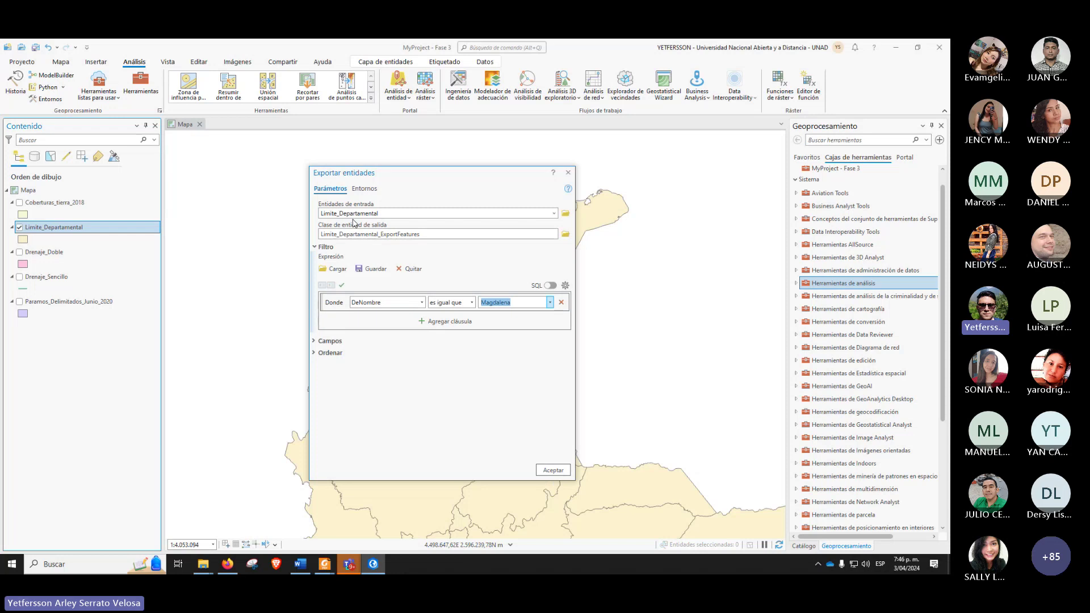
# Step: Name the output feature class Magdalena in MyProject - Fase 3.gdb and run the export
pyautogui.click(566, 234)
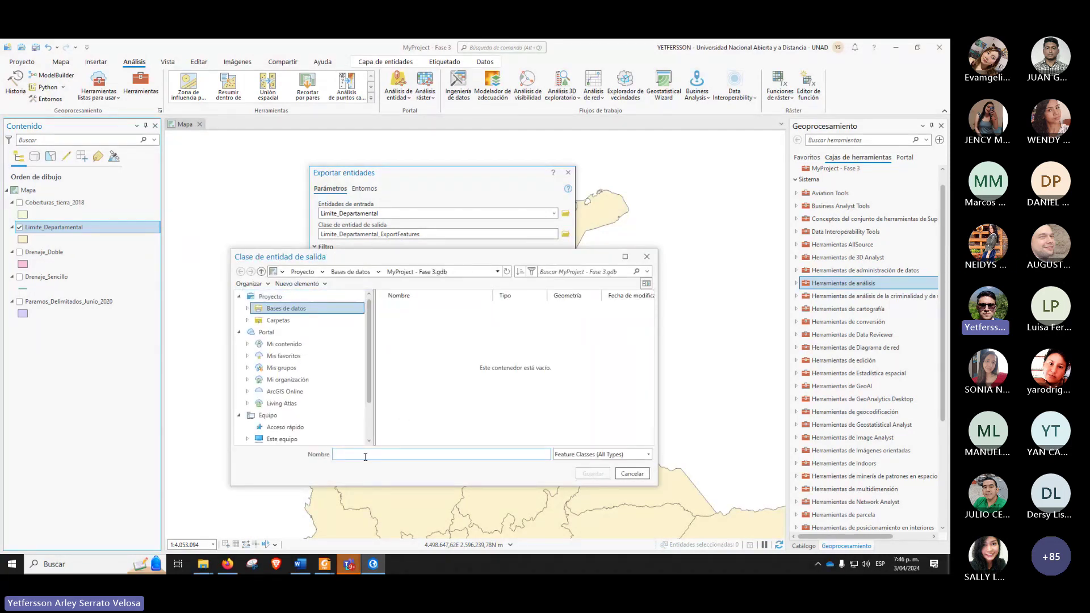
pyautogui.write('Magdalena')
pyautogui.click(592, 473)
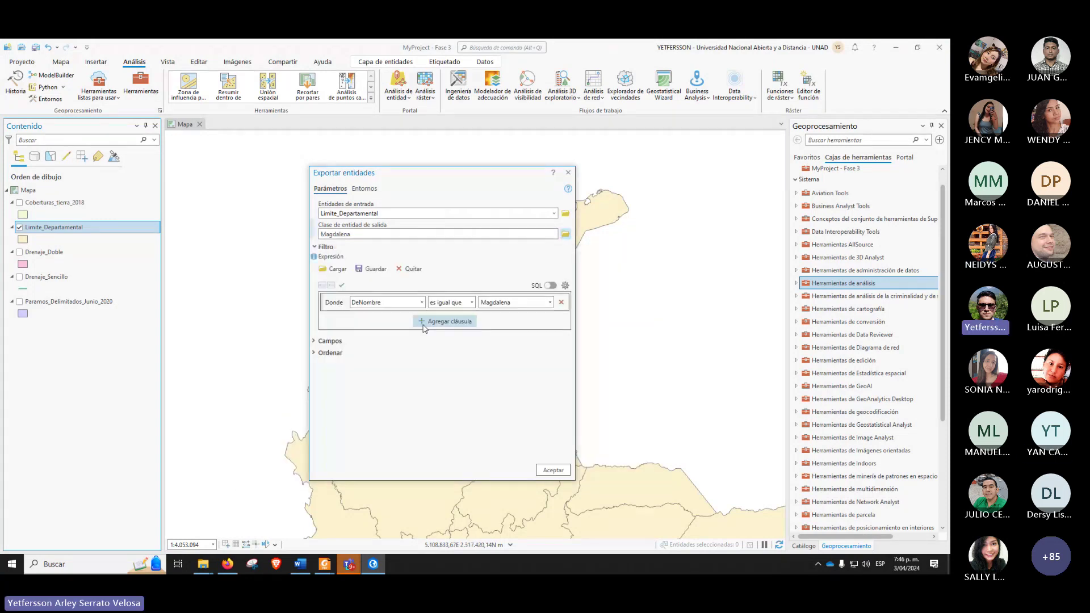
pyautogui.click(550, 471)
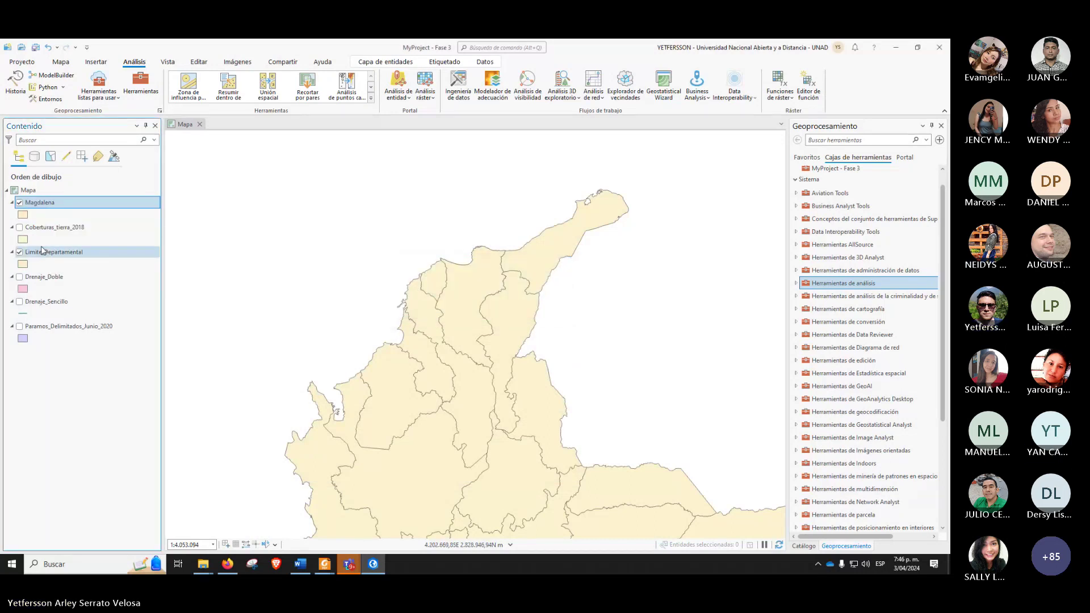
# Step: Switch the Limite_Departamental layer off and on to compare it with the exported Magdalena layer, leaving it hidden
pyautogui.click(20, 252)
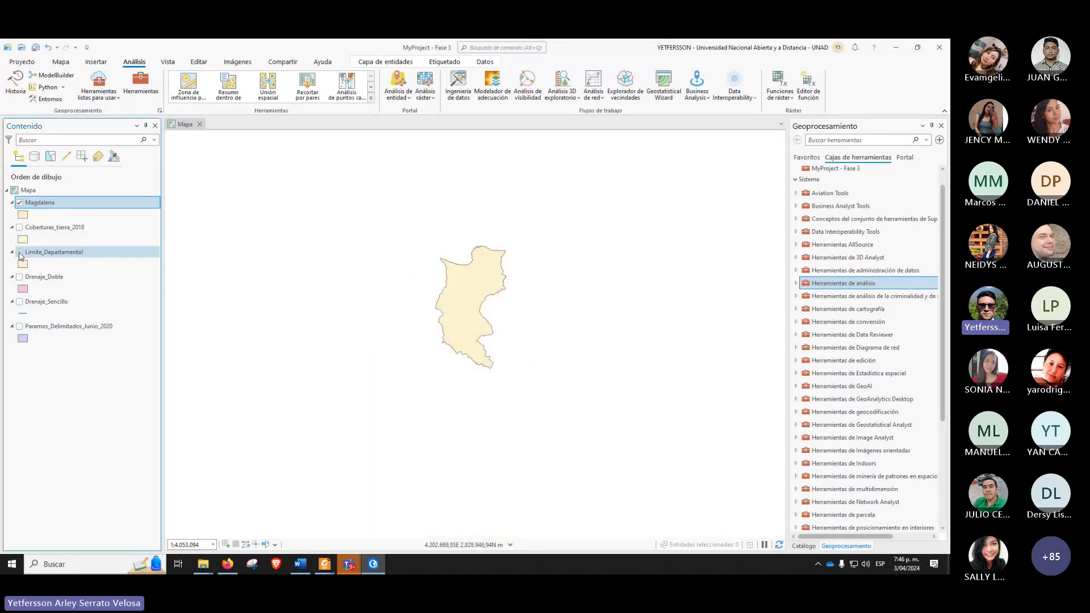
pyautogui.click(19, 252)
pyautogui.click(19, 252)
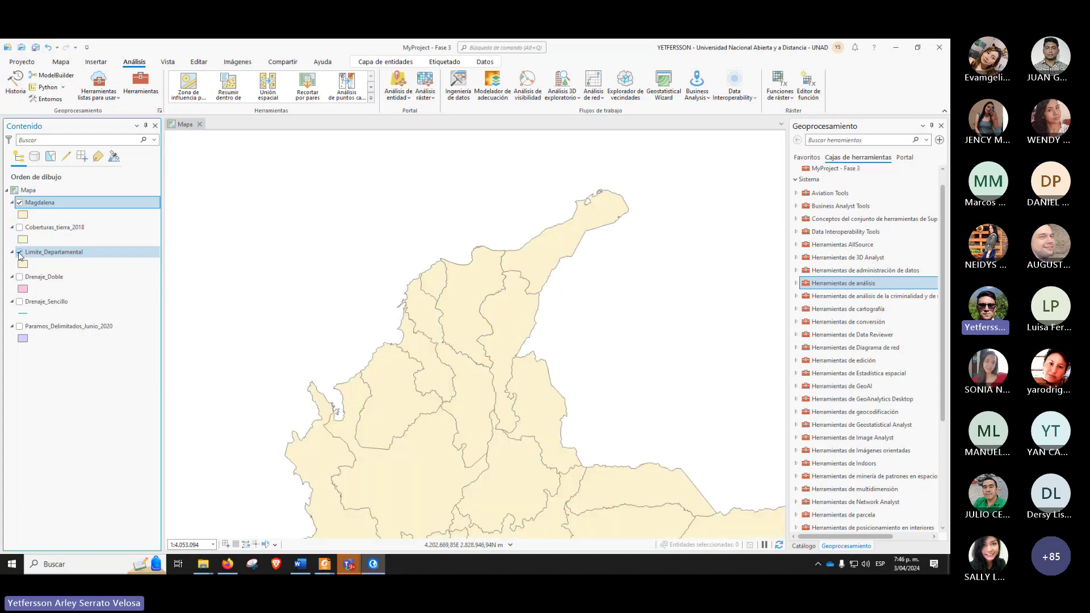
pyautogui.click(19, 252)
pyautogui.click(19, 252)
pyautogui.click(20, 252)
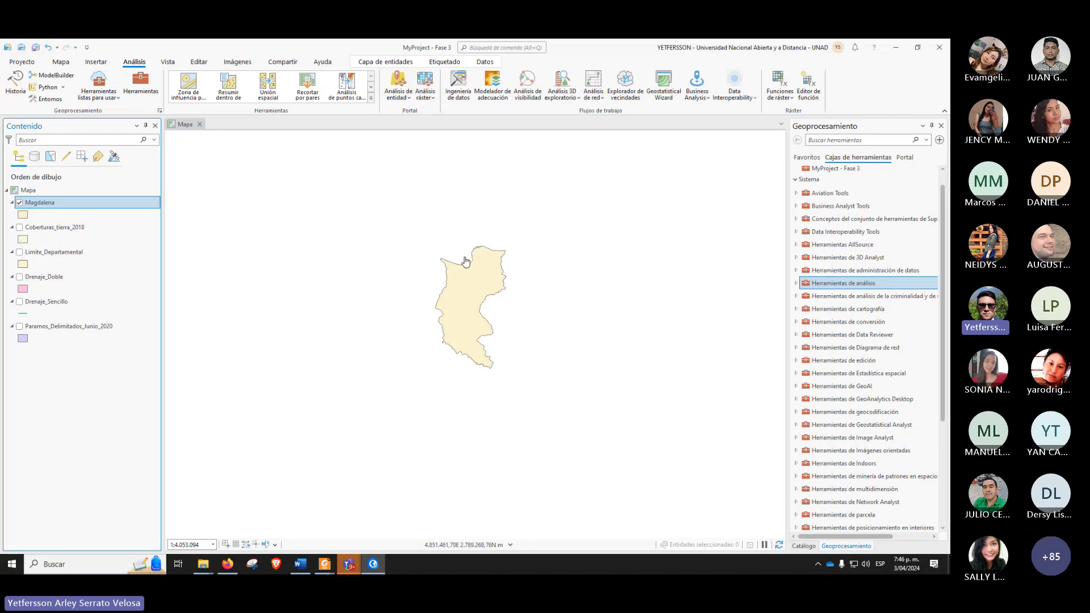
# Step: Remove the Limite_Departamental layer from the map
pyautogui.click(52, 253)
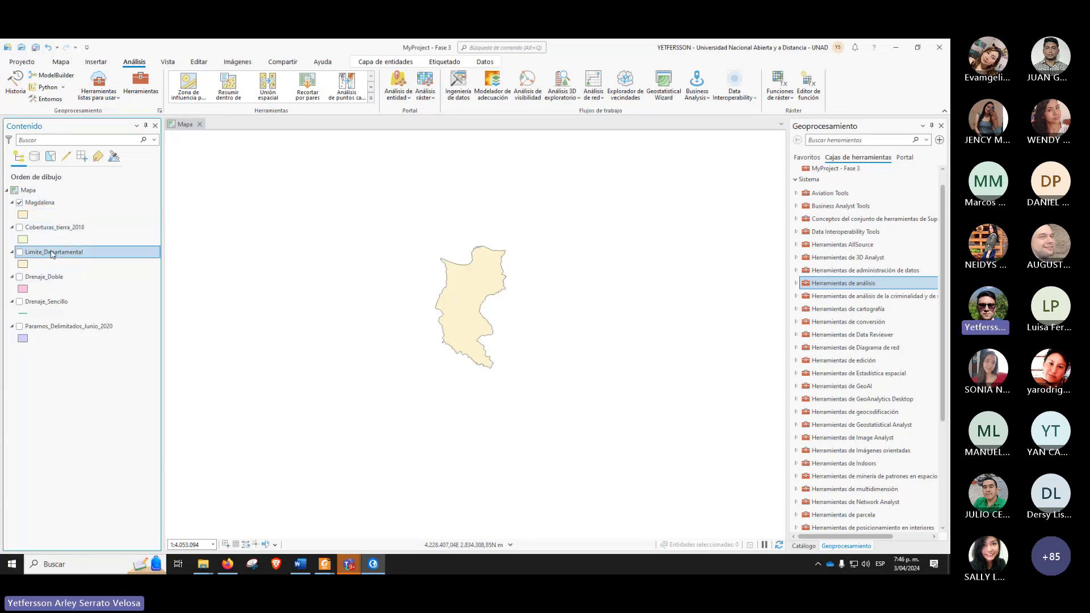
pyautogui.rightClick(52, 255)
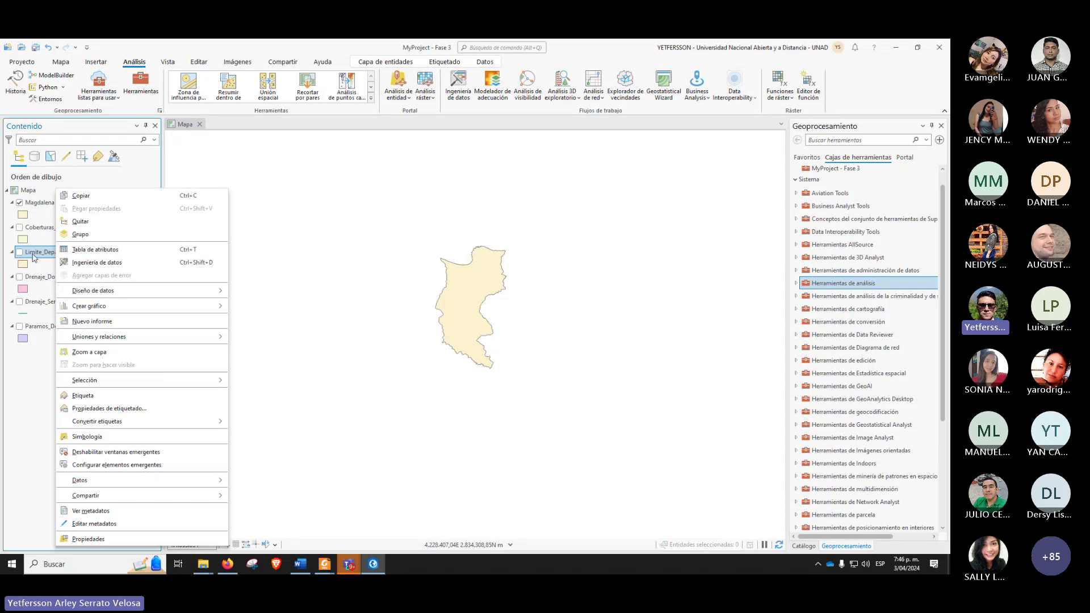
pyautogui.rightClick(39, 255)
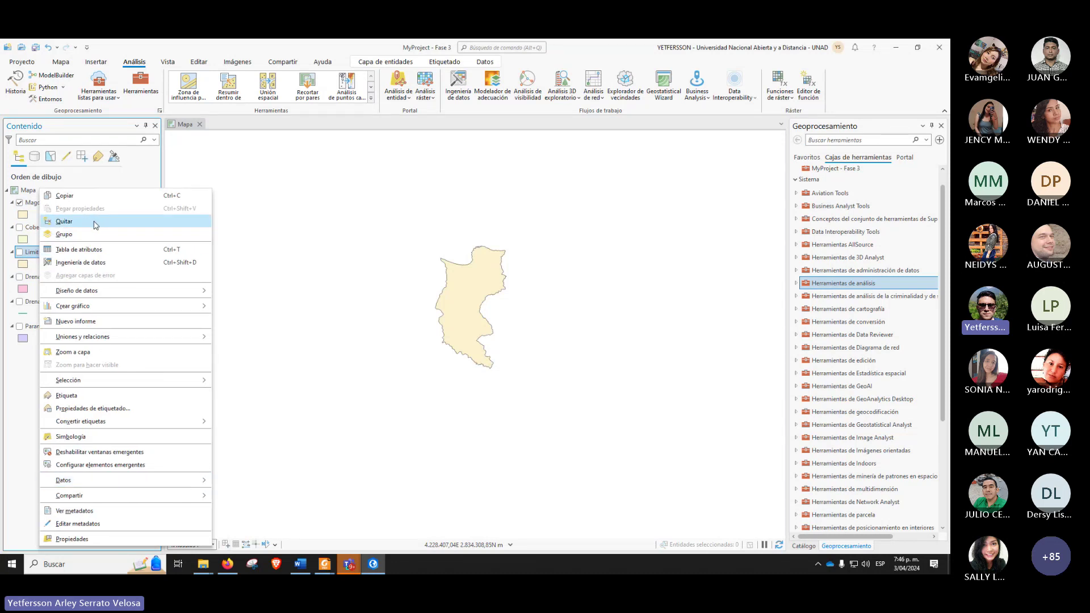
pyautogui.click(67, 221)
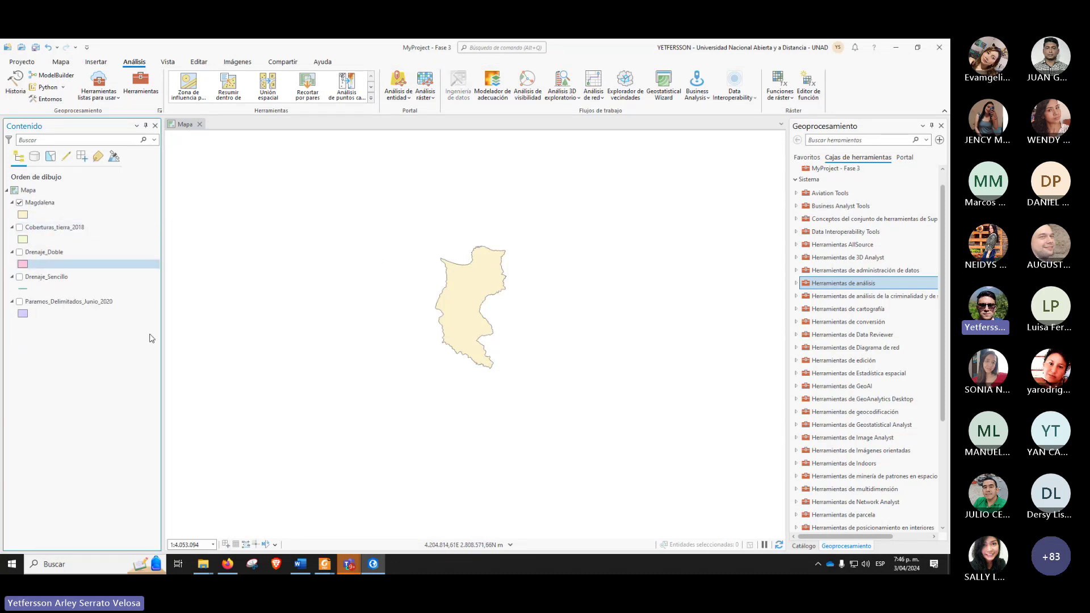
# Step: Set the Magdalena layer's polygon fill to Sin color, leaving only the department's outline
pyautogui.scroll(2, 474, 284)
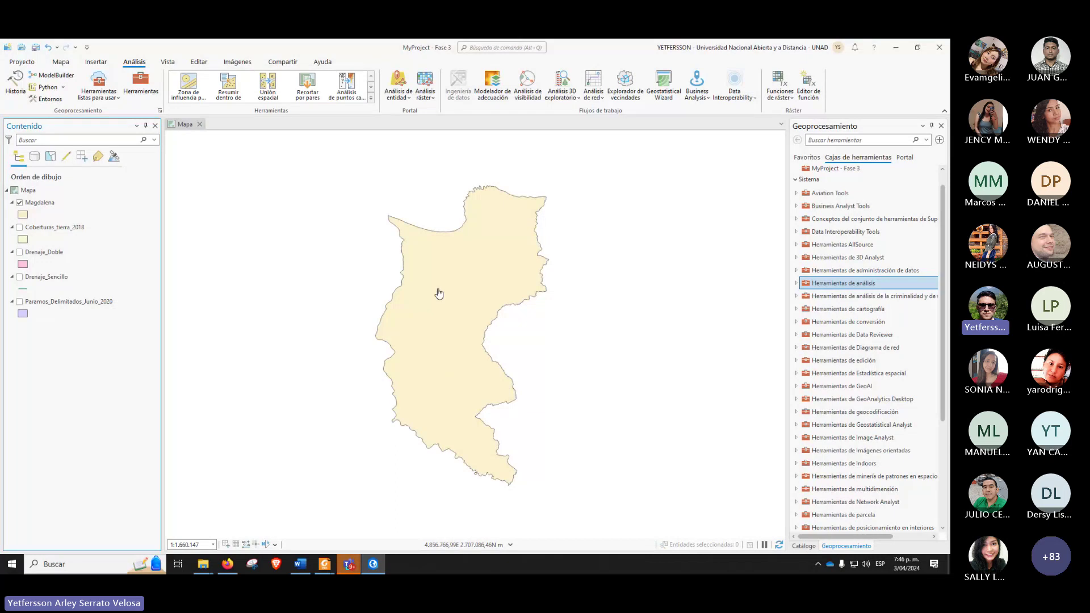
pyautogui.click(24, 214)
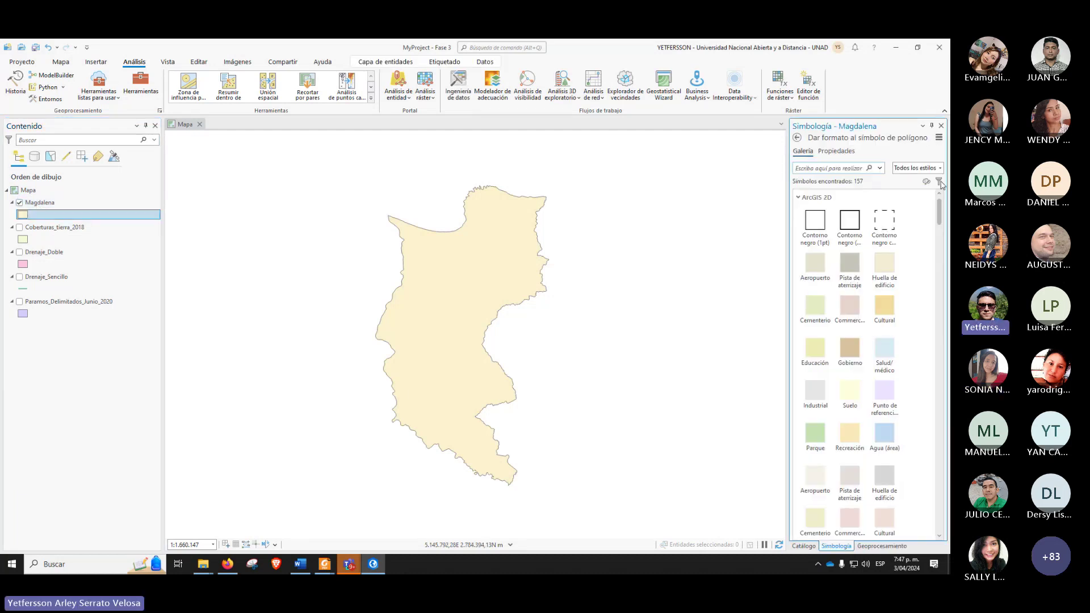
pyautogui.rightClick(25, 217)
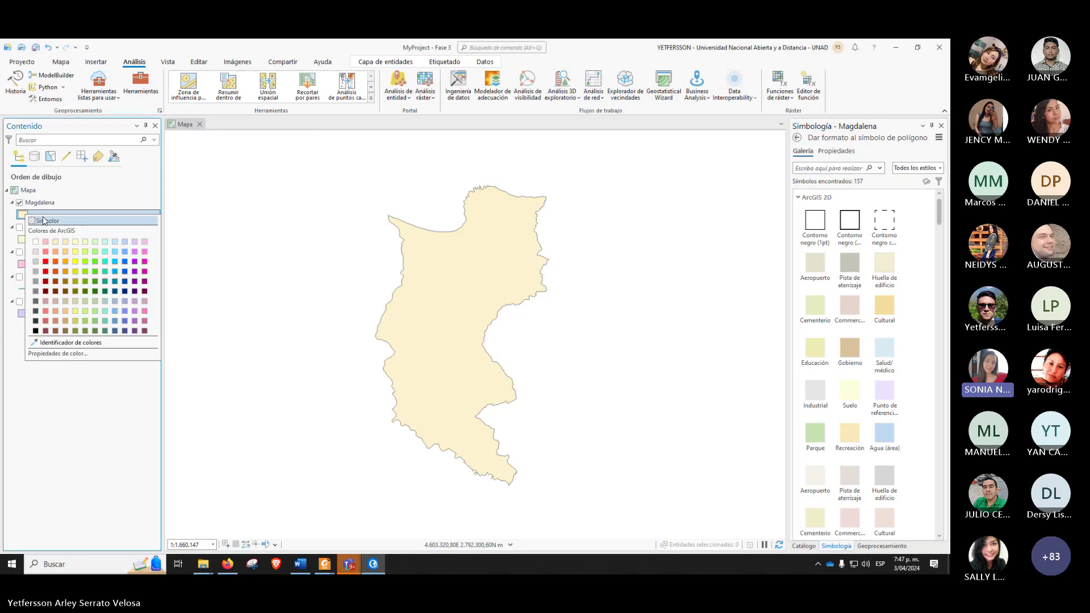
pyautogui.click(39, 224)
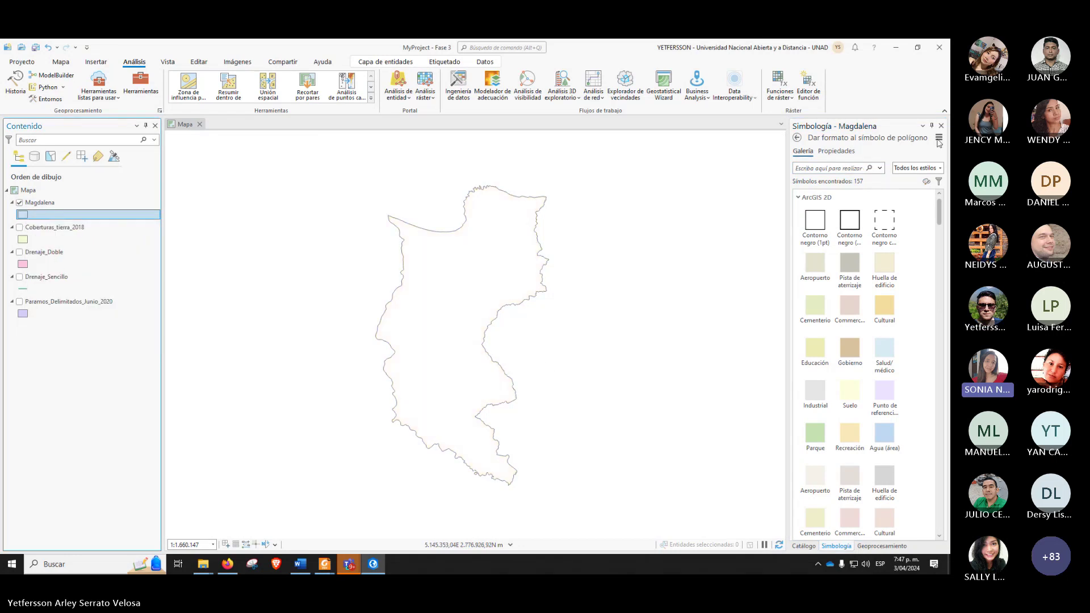
# Step: Leave the polygon symbol formatting and close the Magdalena layer's symbology settings
pyautogui.click(798, 137)
pyautogui.click(797, 138)
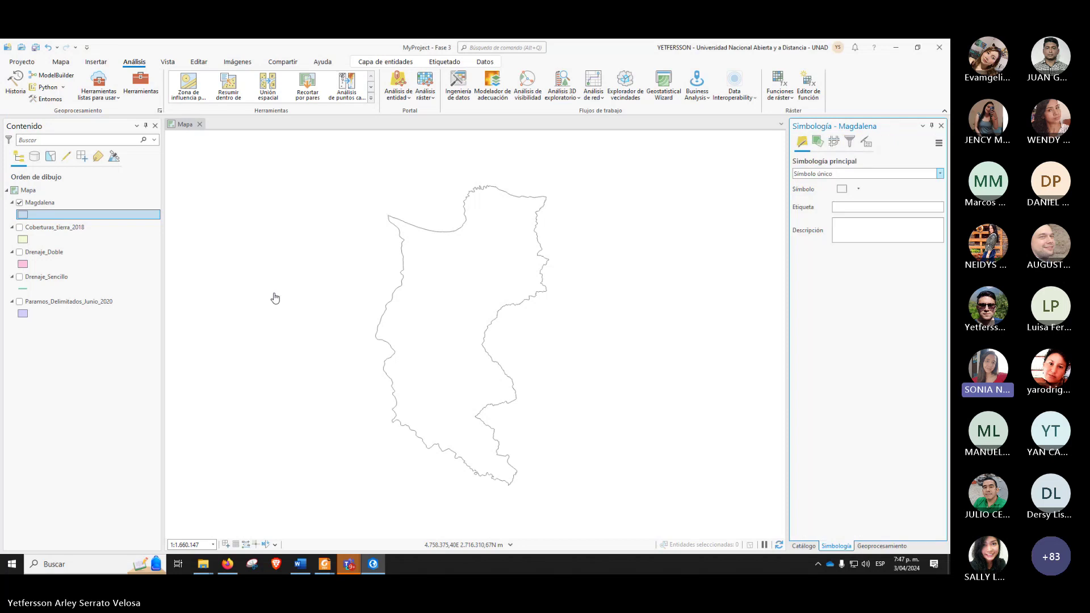
pyautogui.click(940, 126)
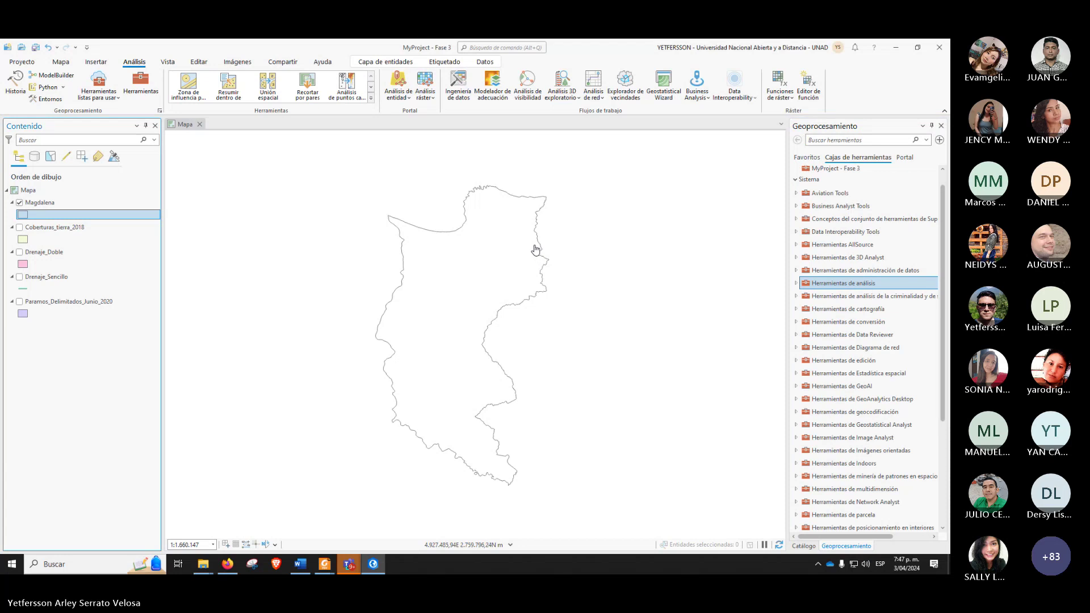
pyautogui.click(61, 62)
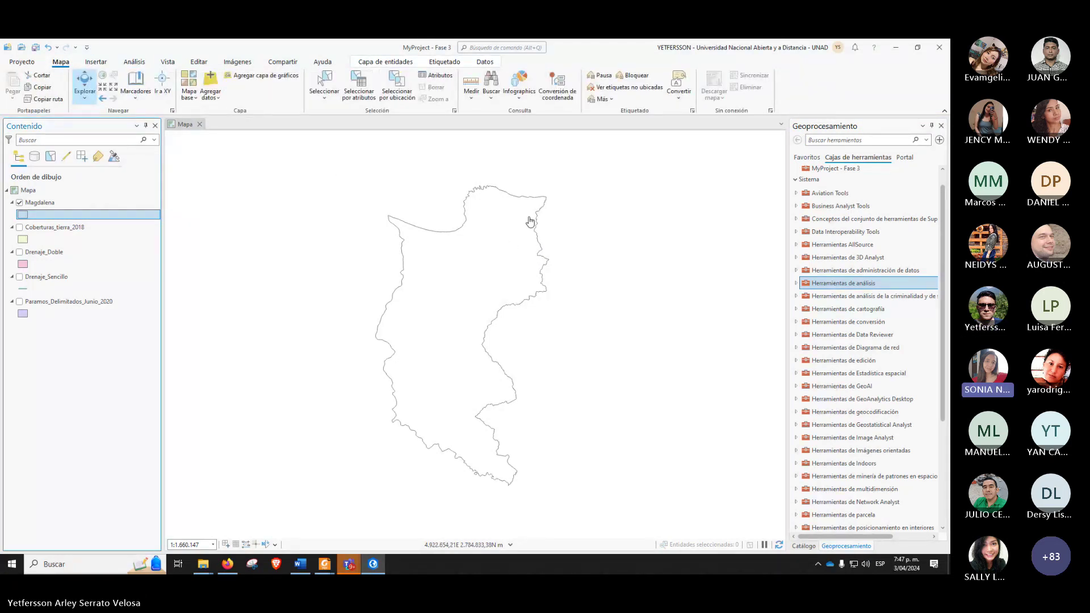
pyautogui.click(325, 97)
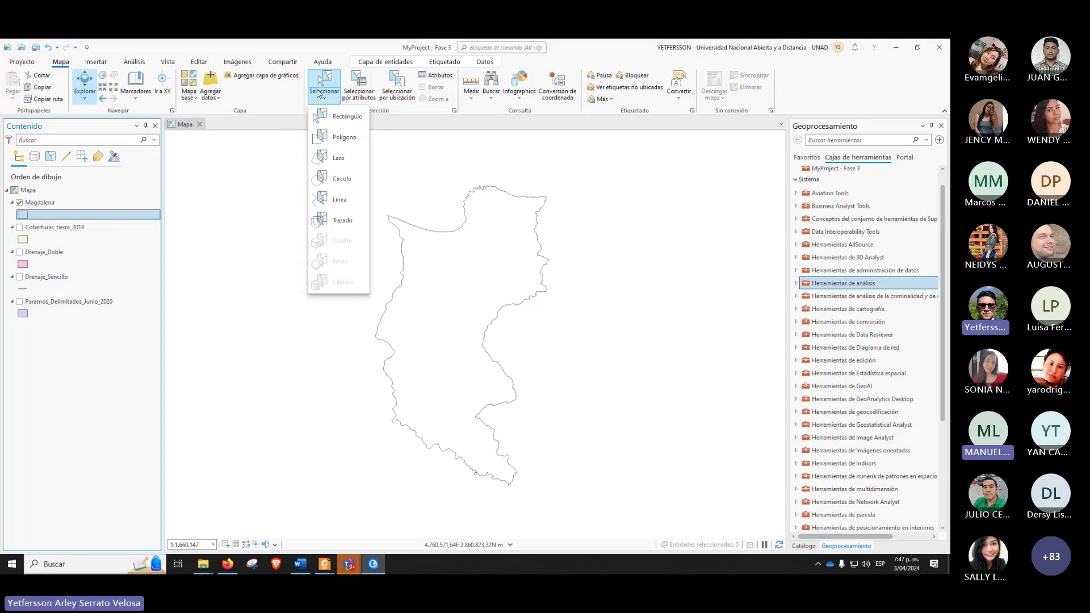
pyautogui.click(322, 93)
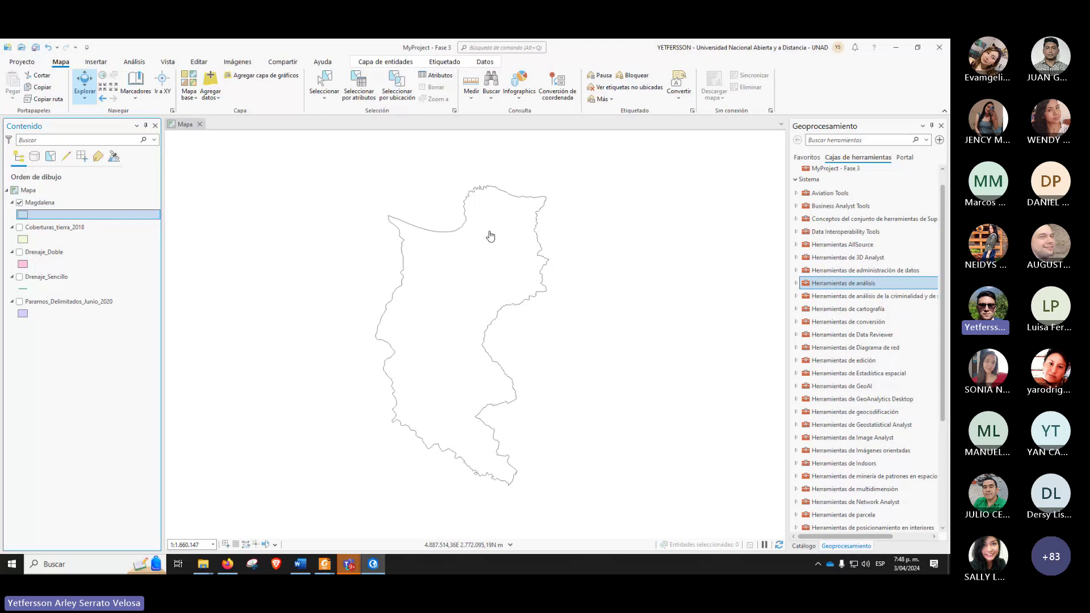
pyautogui.scroll(-2, 466, 300)
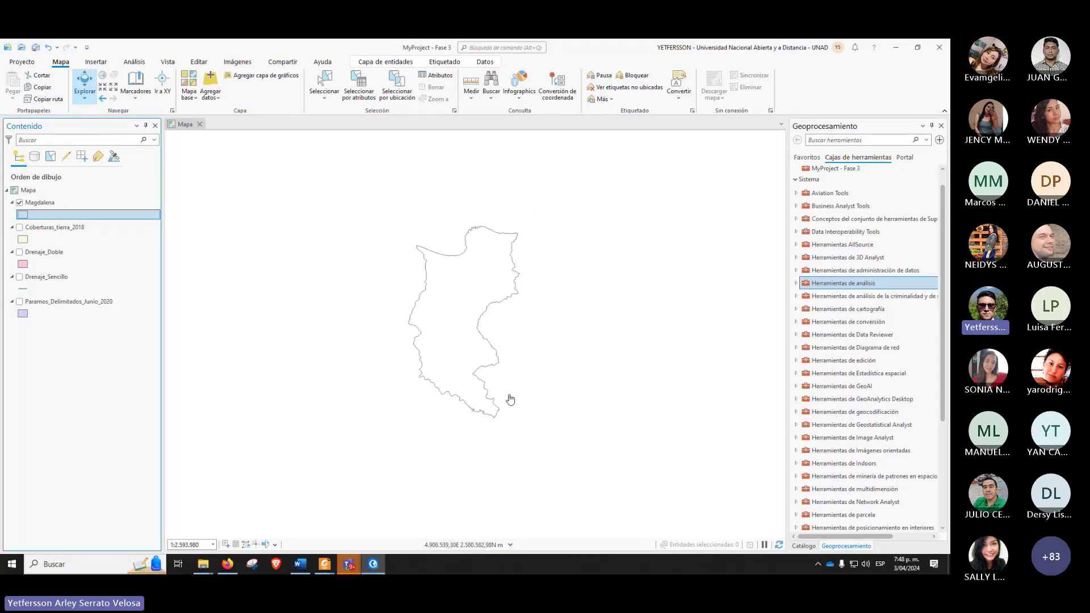
pyautogui.scroll(-1, 513, 333)
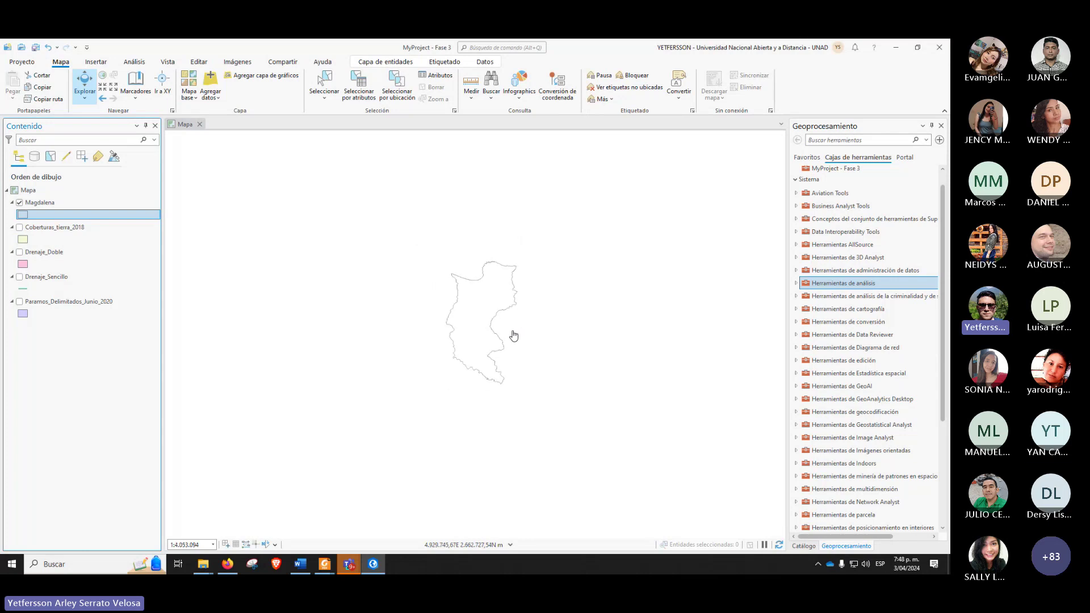
pyautogui.scroll(1, 511, 336)
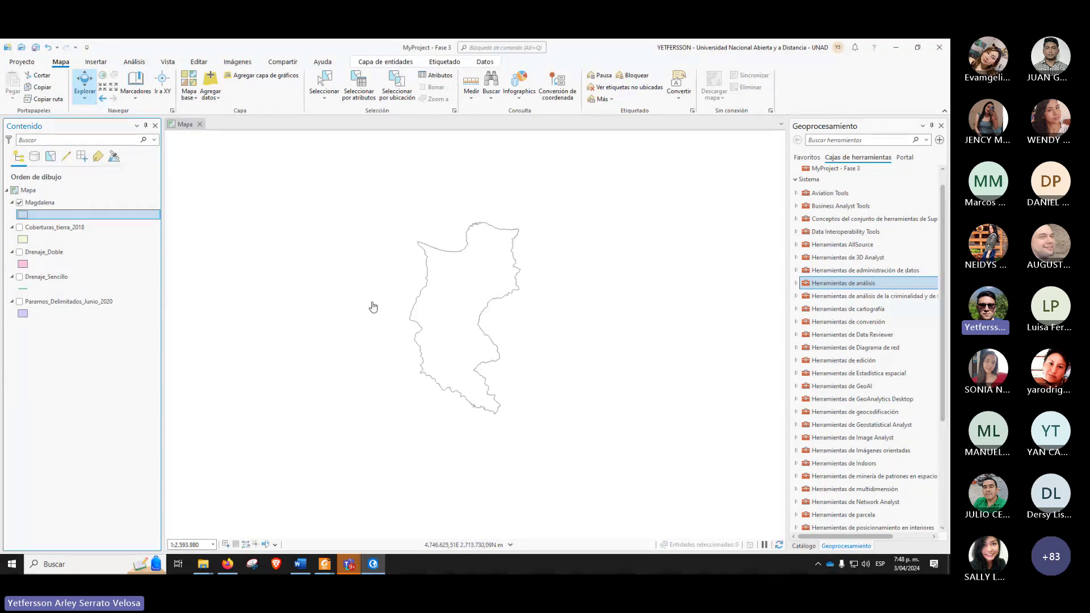
# Step: Fill the Magdalena polygon with yellow, restore its fill to Sin color, and close the symbology settings
pyautogui.click(24, 215)
pyautogui.rightClick(23, 215)
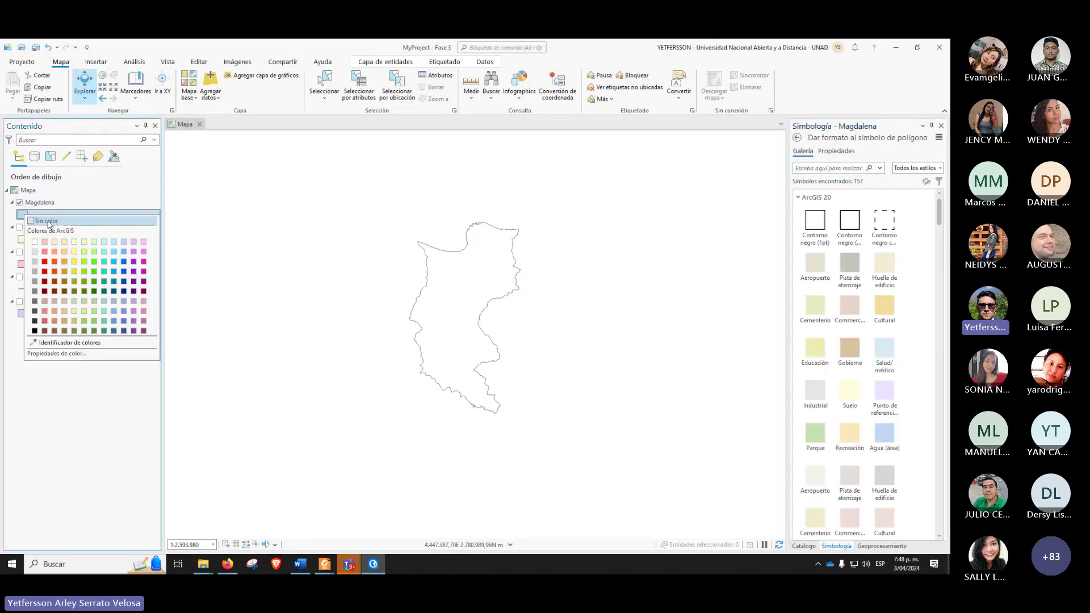
pyautogui.press('Escape')
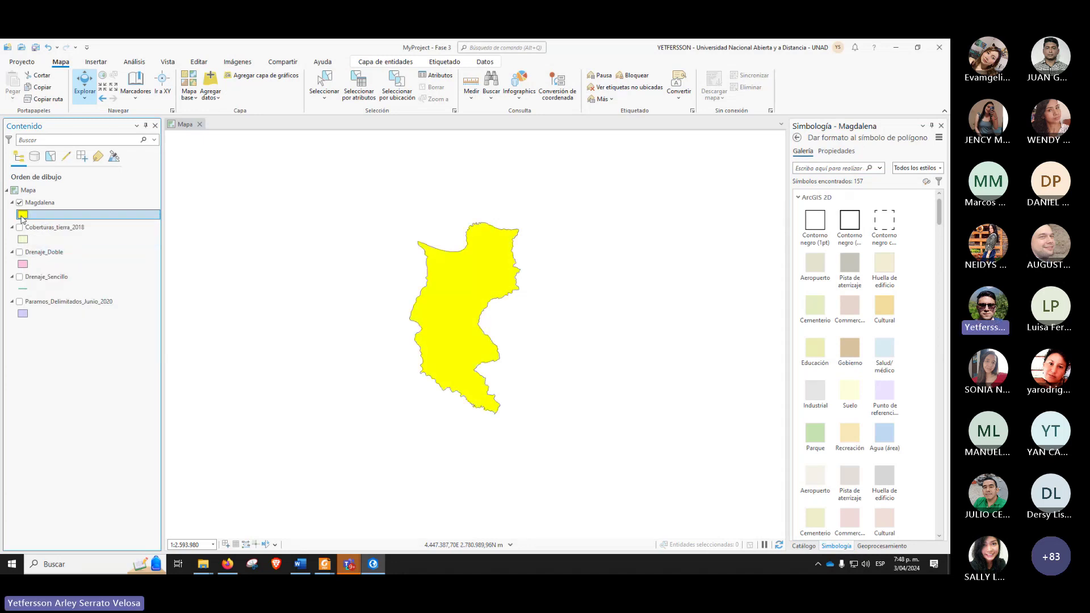
pyautogui.click(23, 216)
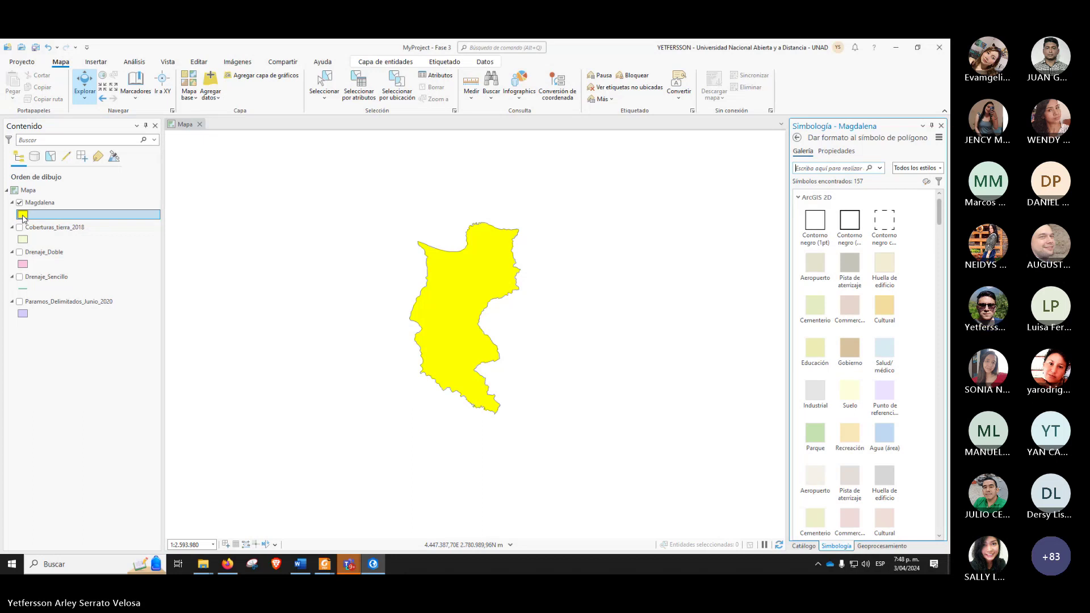
pyautogui.rightClick(24, 216)
pyautogui.click(43, 226)
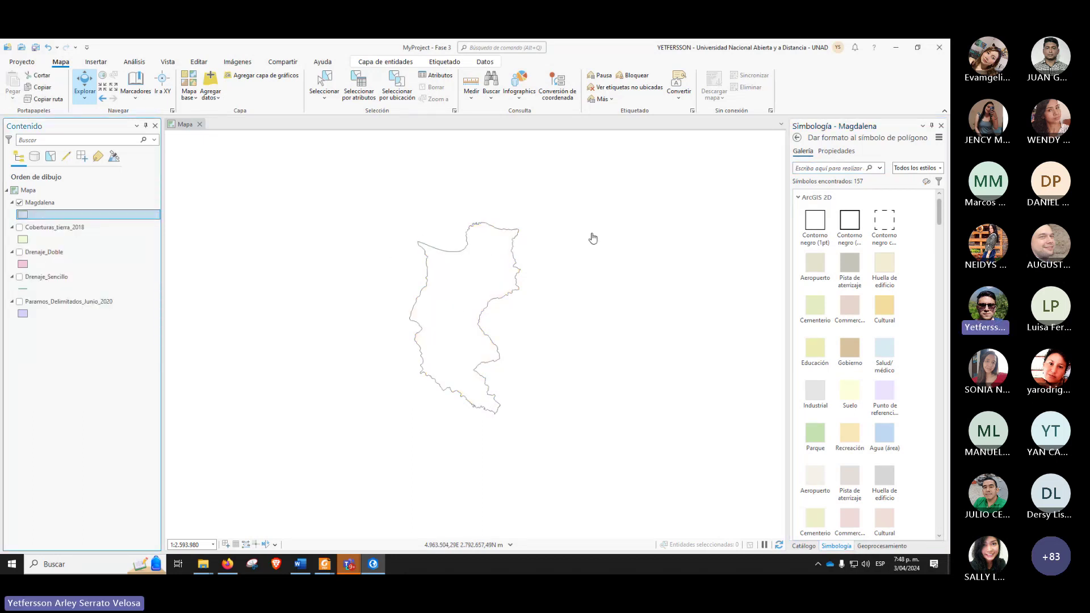
pyautogui.click(850, 220)
pyautogui.scroll(2, 445, 242)
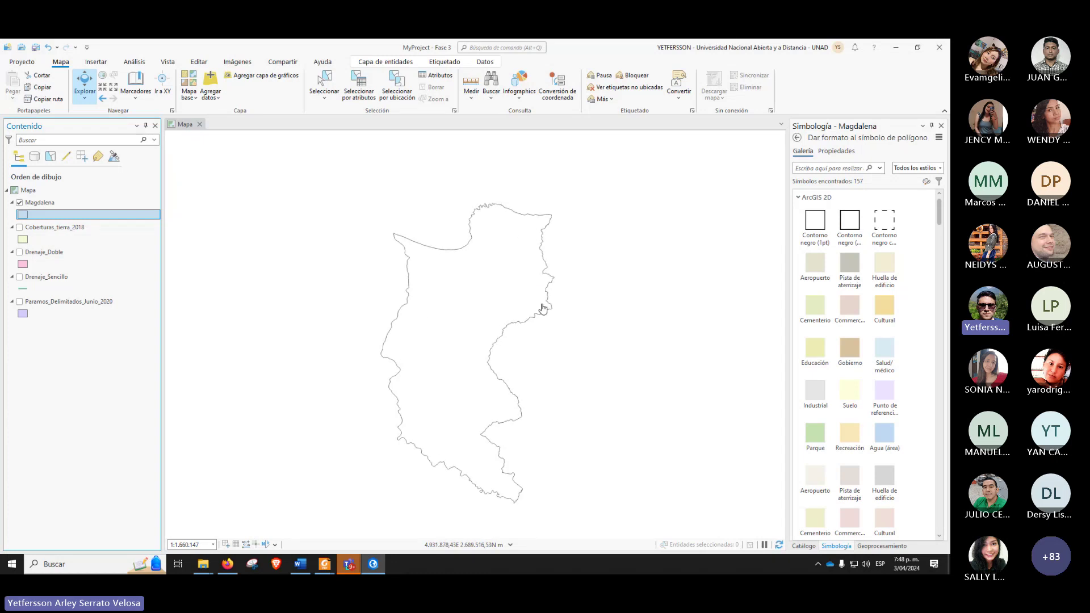
pyautogui.click(941, 126)
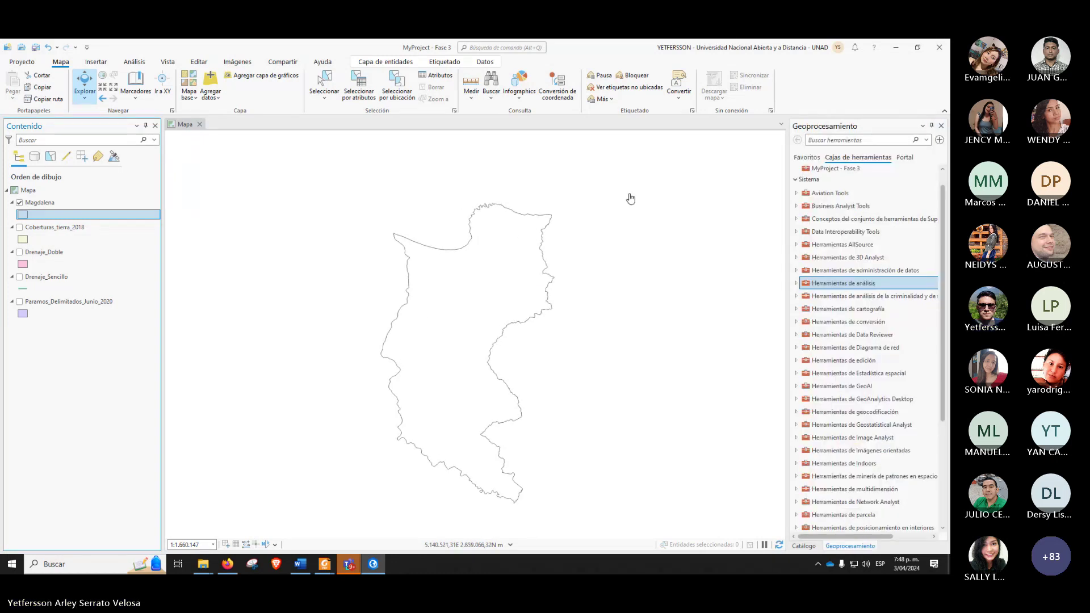
# Step: Switch to the Fase 3 activity guide PDF and read the department selection and Herramienta Clip instructions on page 11
pyautogui.moveTo(324, 563)
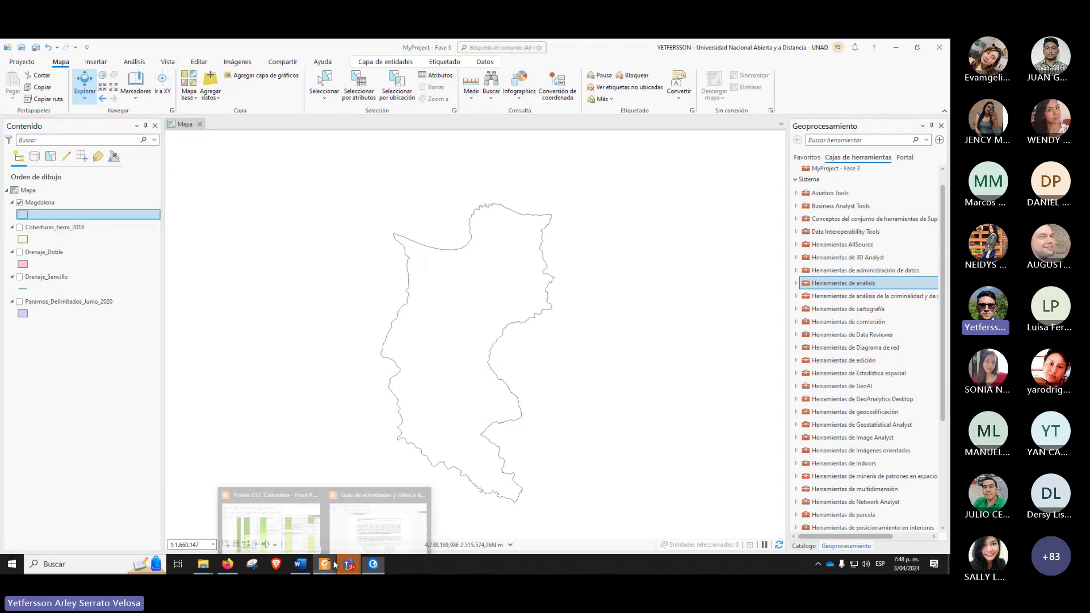
pyautogui.click(363, 528)
pyautogui.click(432, 340)
pyautogui.scroll(-3, 414, 306)
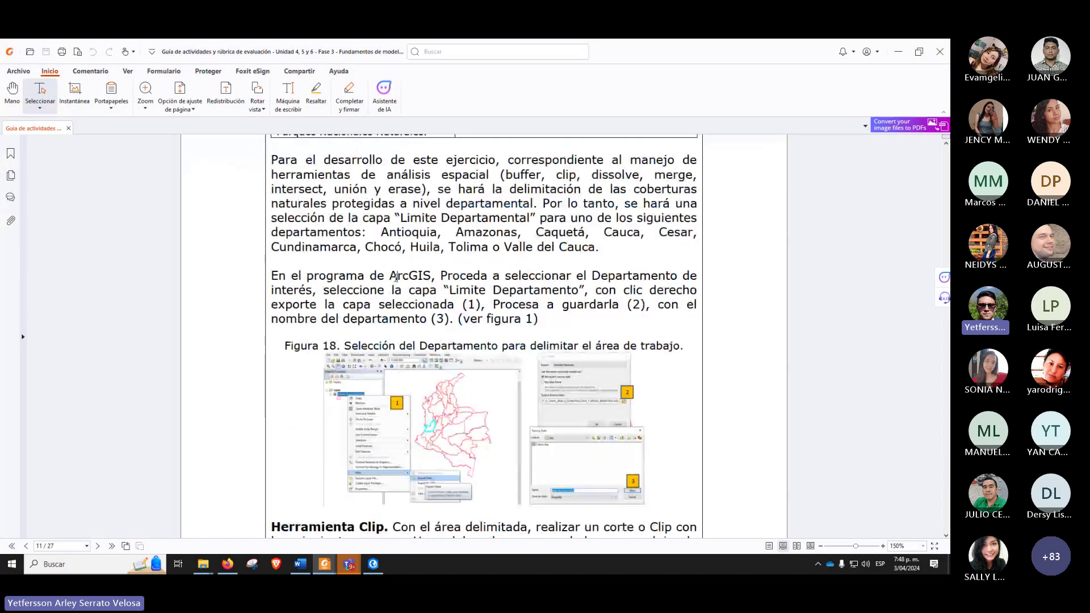
pyautogui.moveTo(395, 276); pyautogui.dragTo(482, 292)
pyautogui.click(372, 319)
pyautogui.scroll(-7, 373, 319)
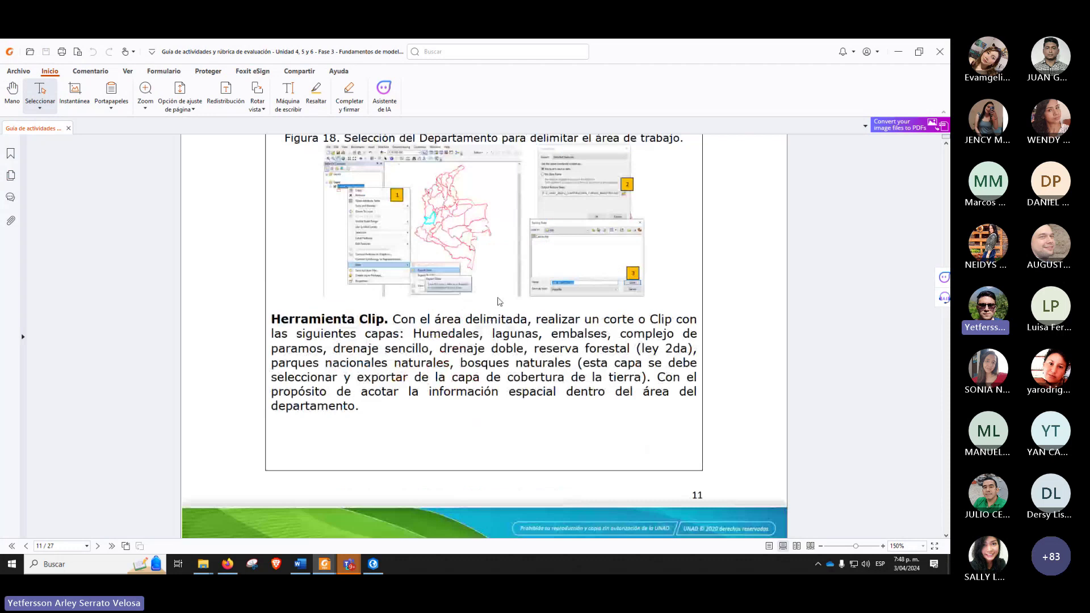
pyautogui.moveTo(373, 319); pyautogui.dragTo(405, 319)
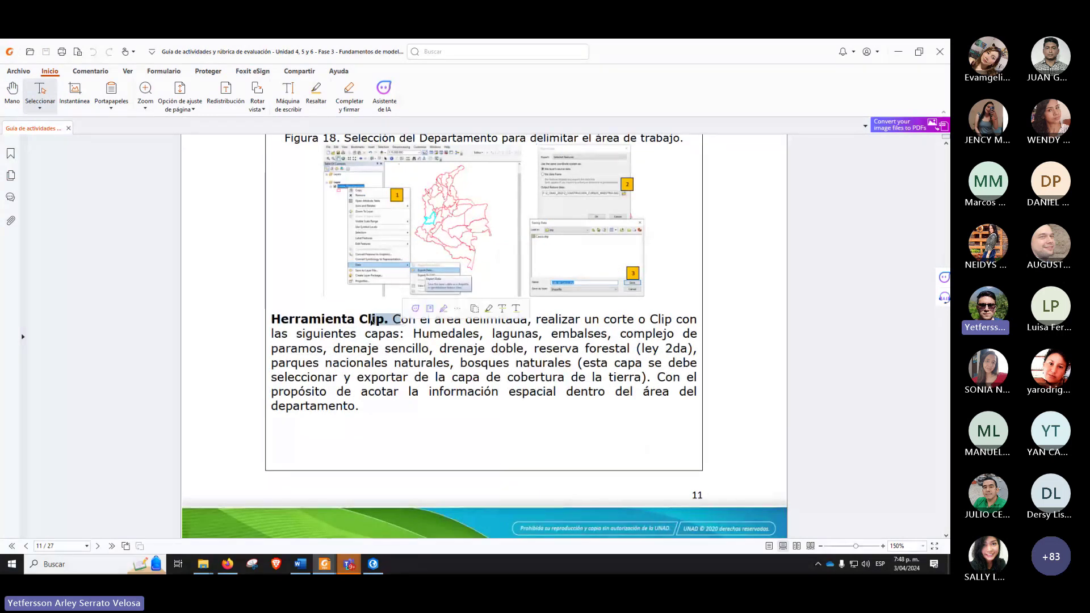
pyautogui.moveTo(299, 319); pyautogui.dragTo(391, 325)
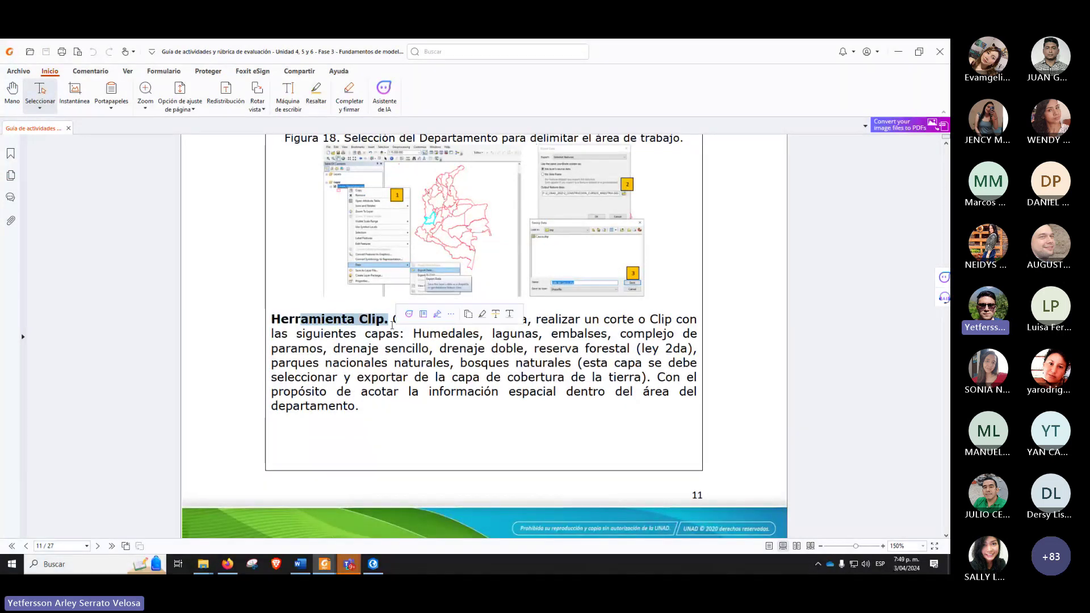
pyautogui.click(391, 326)
pyautogui.click(393, 325)
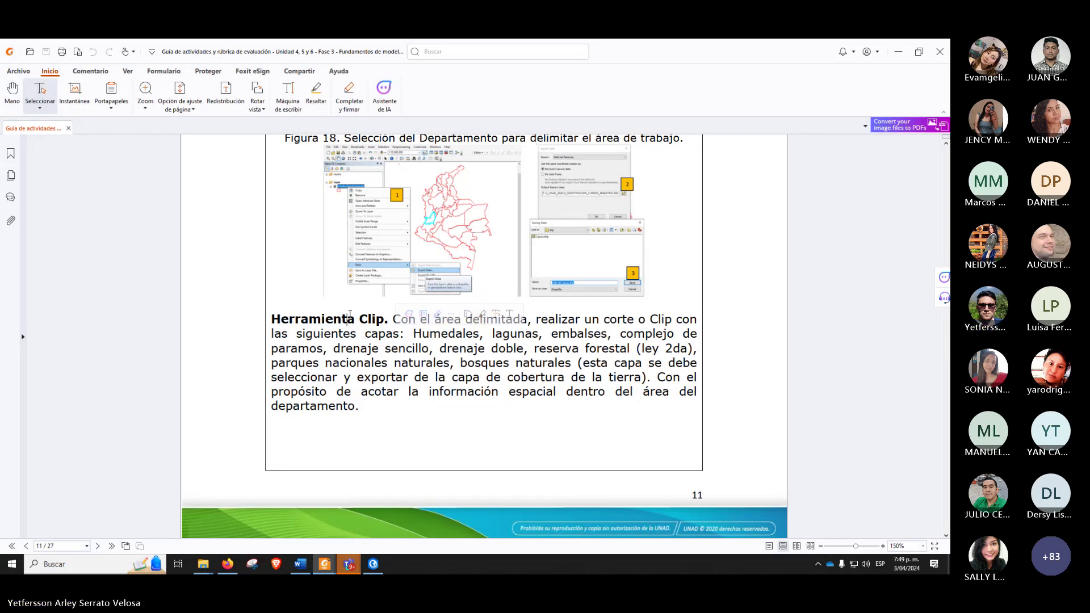
# Step: Switch back to ArcGIS Pro and display the Coberturas_tierra_2018 layer to compare its extent with Magdalena, leaving it hidden
pyautogui.hotkey('alt', 'Tab')
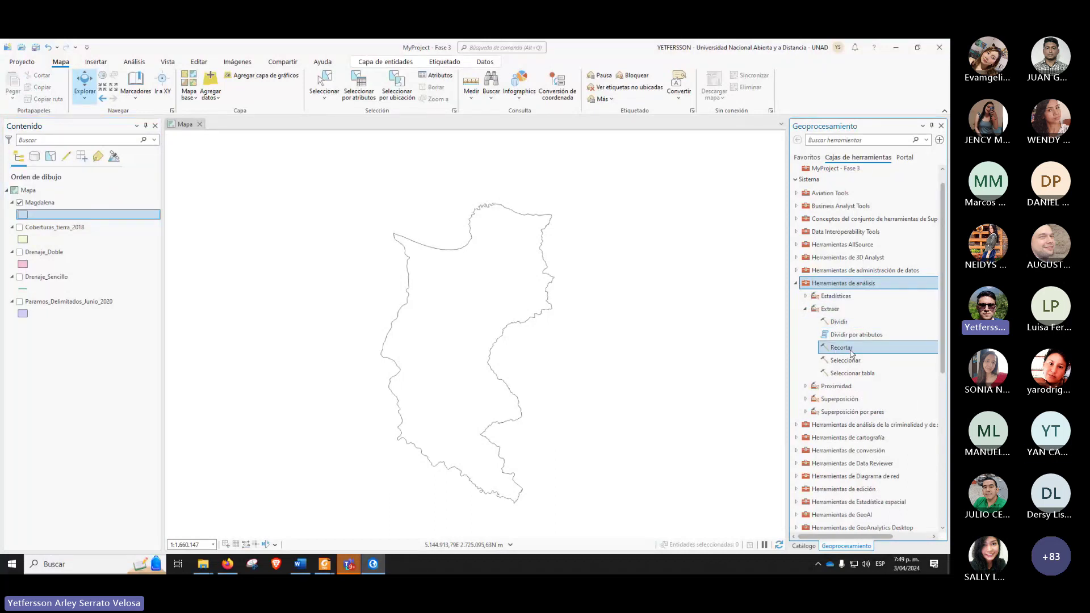
pyautogui.click(20, 227)
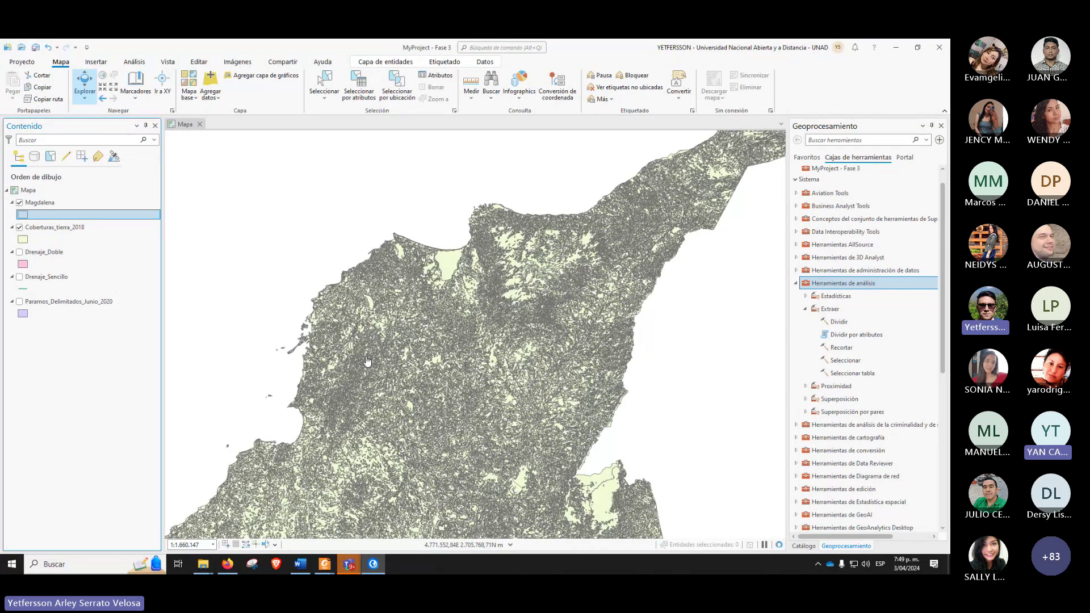
pyautogui.moveTo(80, 227); pyautogui.dragTo(478, 282)
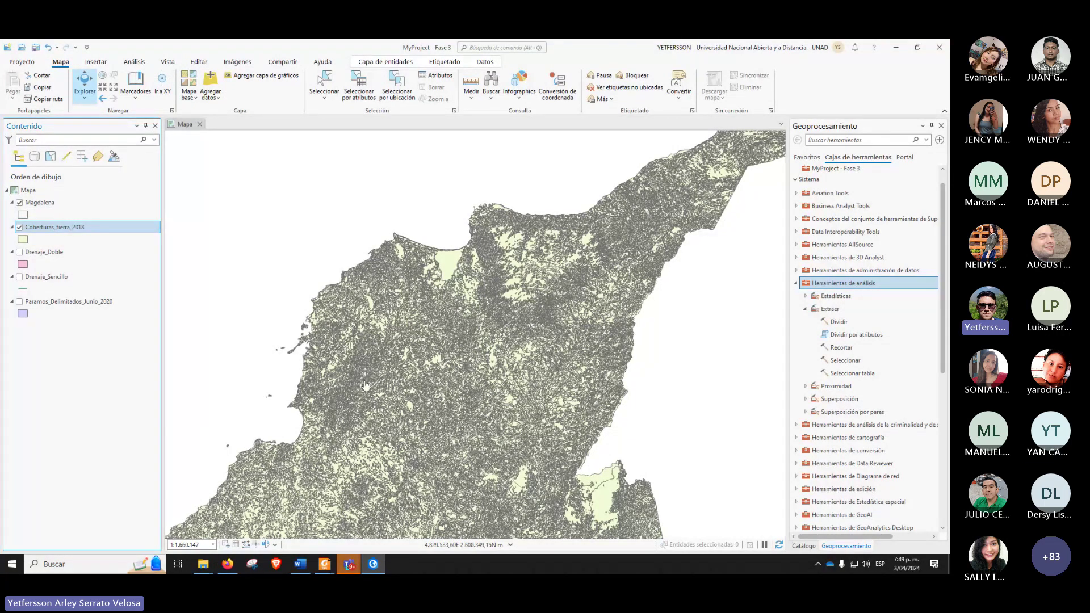
pyautogui.click(20, 228)
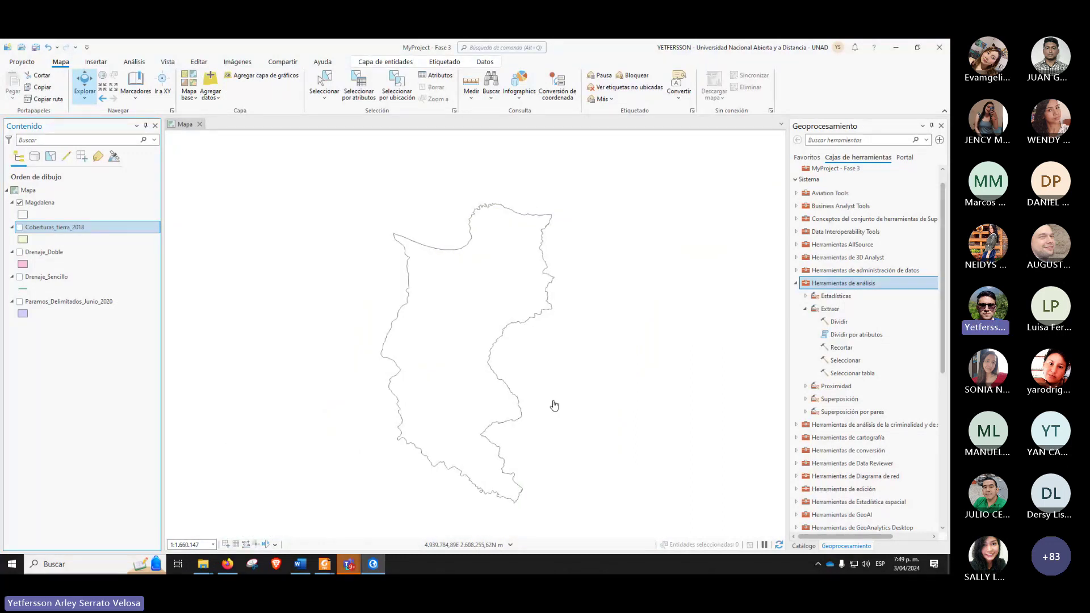
# Step: Return to the activity guide PDF and review which layers must be clipped, including bosques naturales from the land cover layer
pyautogui.hotkey('alt', 'Tab')
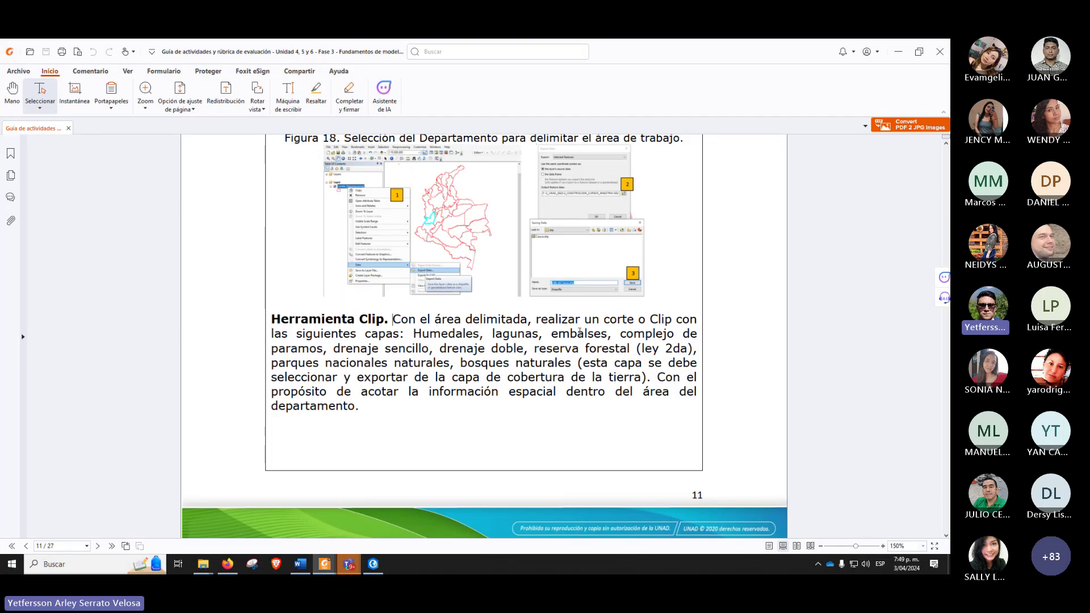
pyautogui.doubleClick(417, 333)
pyautogui.doubleClick(500, 333)
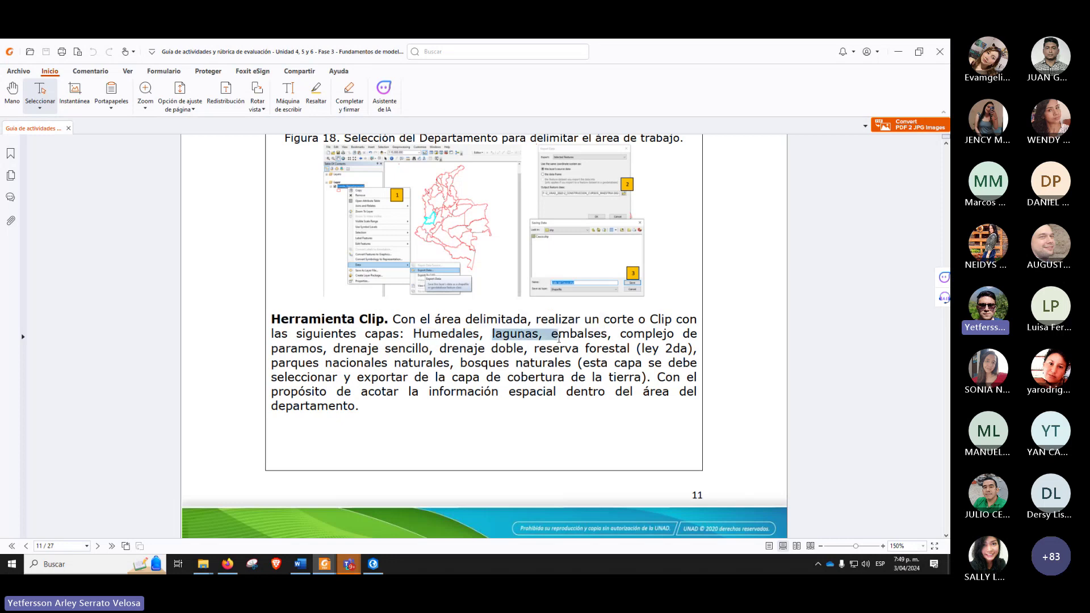
pyautogui.click(470, 349)
pyautogui.moveTo(298, 349); pyautogui.dragTo(427, 348)
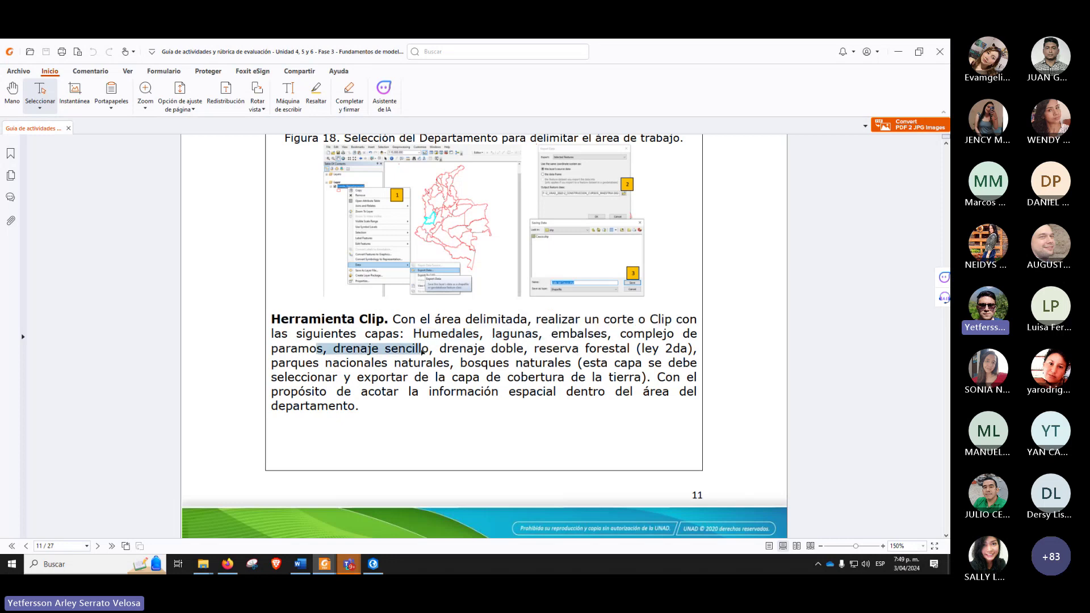
pyautogui.click(413, 363)
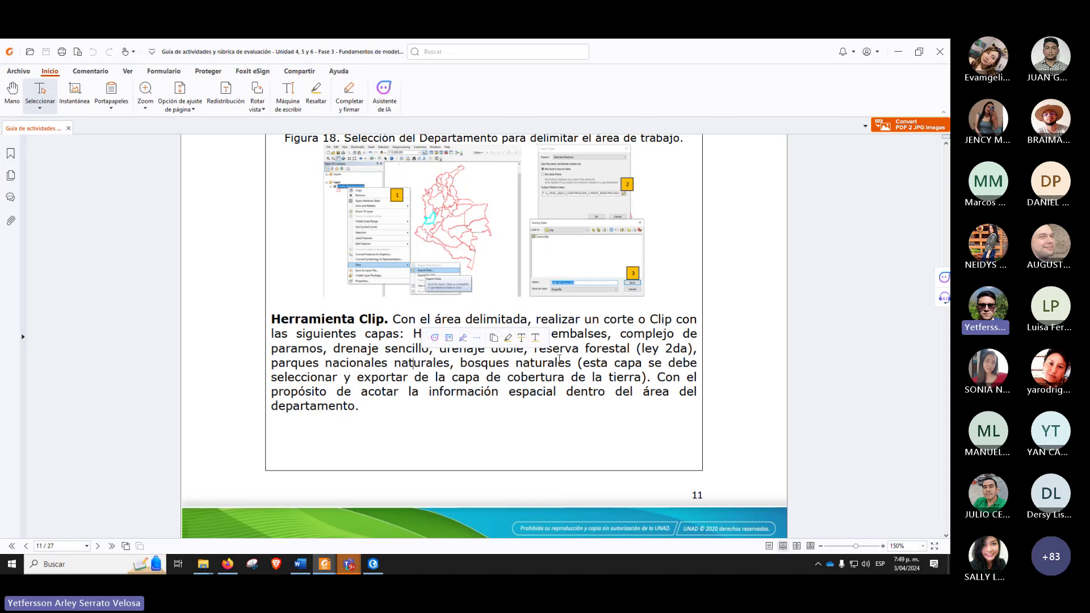
pyautogui.moveTo(558, 363); pyautogui.dragTo(590, 361)
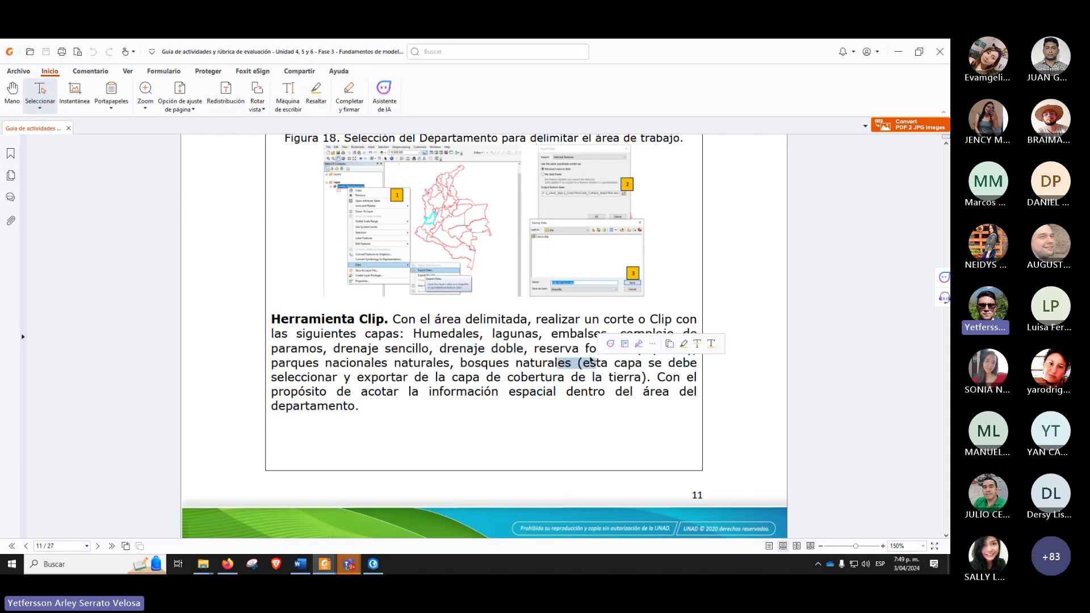
pyautogui.moveTo(338, 363); pyautogui.dragTo(571, 364)
pyautogui.click(518, 385)
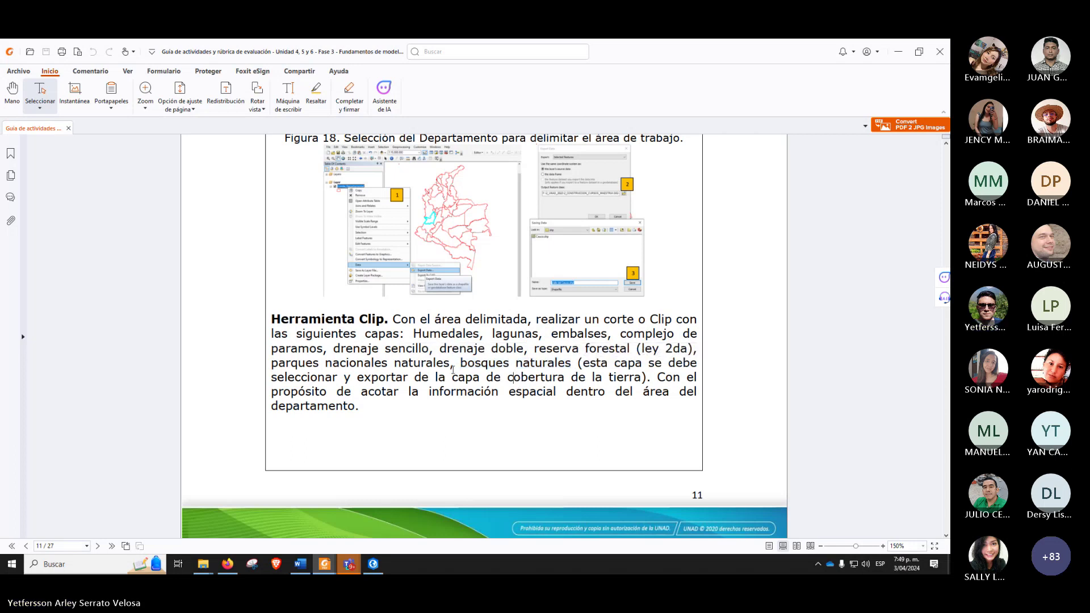
pyautogui.moveTo(460, 362); pyautogui.dragTo(575, 364)
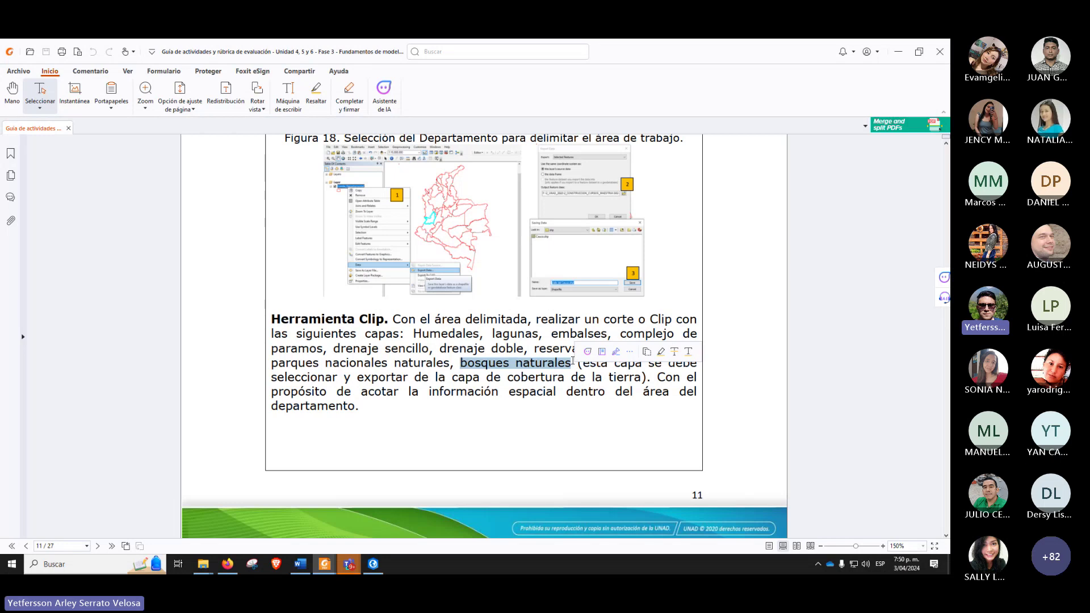
# Step: Switch to ArcGIS Pro and display Drenaje_Sencillo and Drenaje_Doble in turn against the Magdalena outline, leaving both hidden
pyautogui.hotkey('alt', 'Tab')
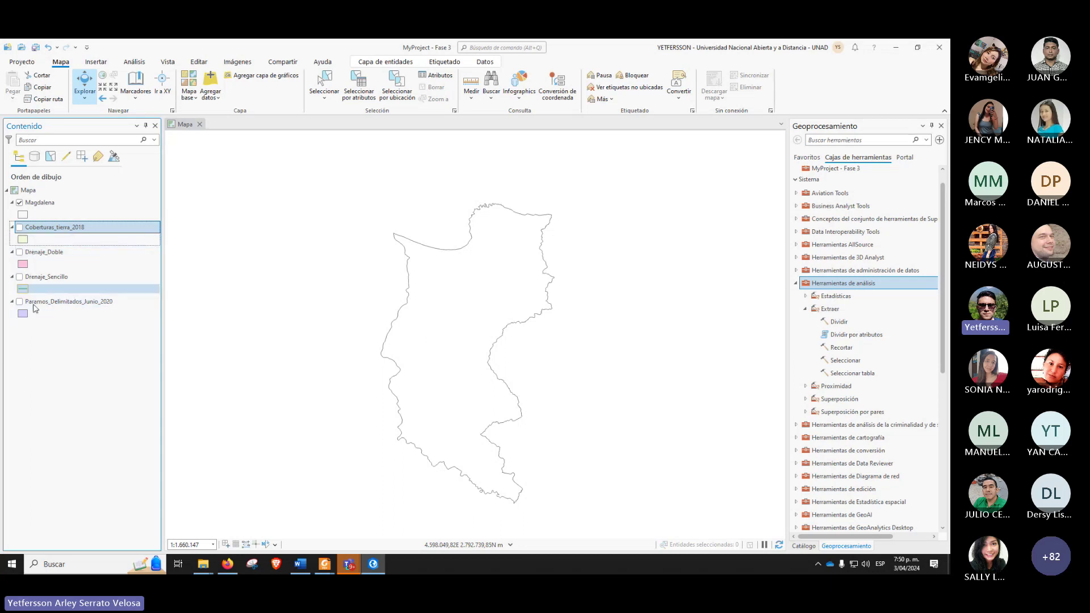
pyautogui.click(19, 277)
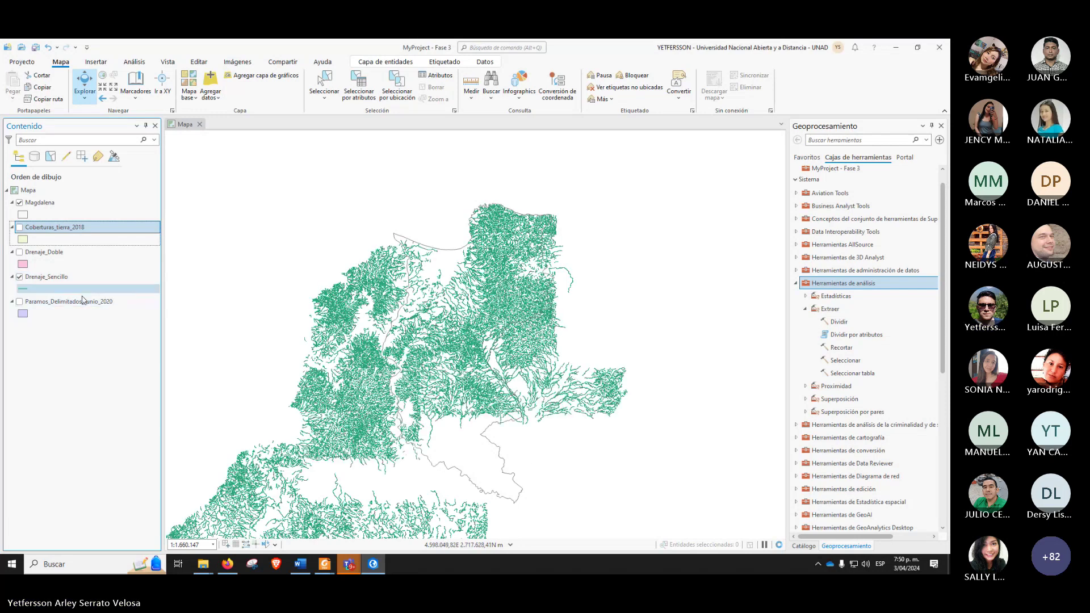
pyautogui.click(19, 277)
pyautogui.click(19, 251)
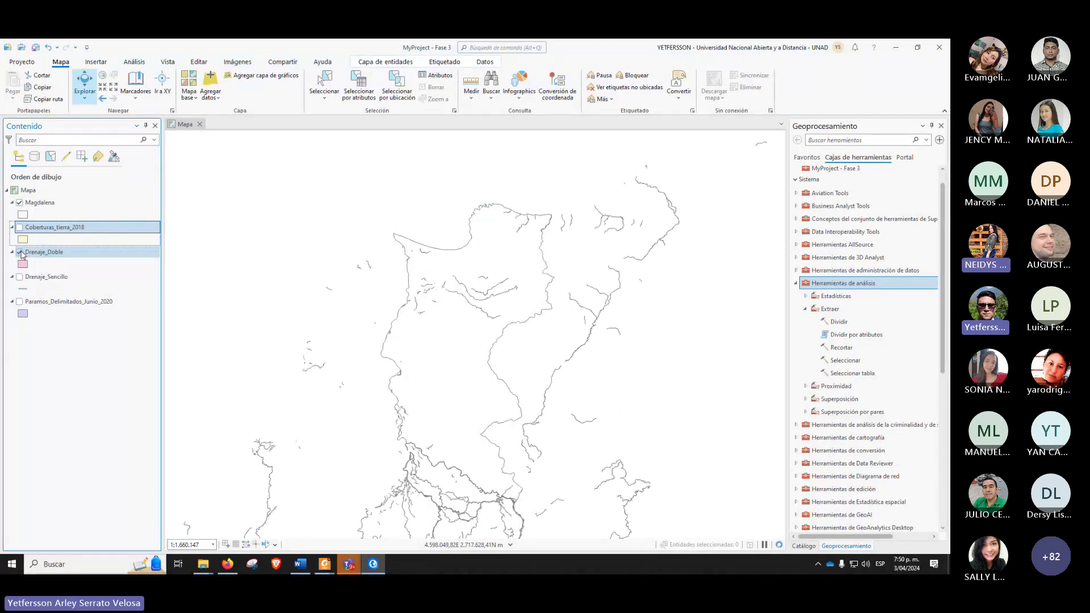
pyautogui.click(20, 252)
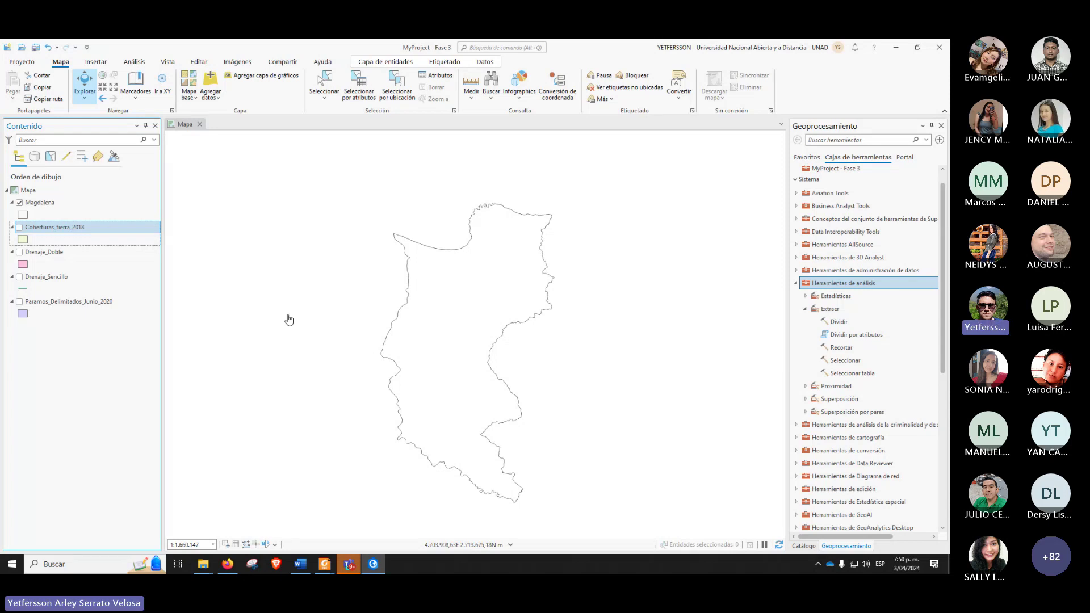
# Step: Switch to the Fase 3 activity guide PDF and highlight the note about exporting bosques naturales from the land cover layer
pyautogui.click(330, 568)
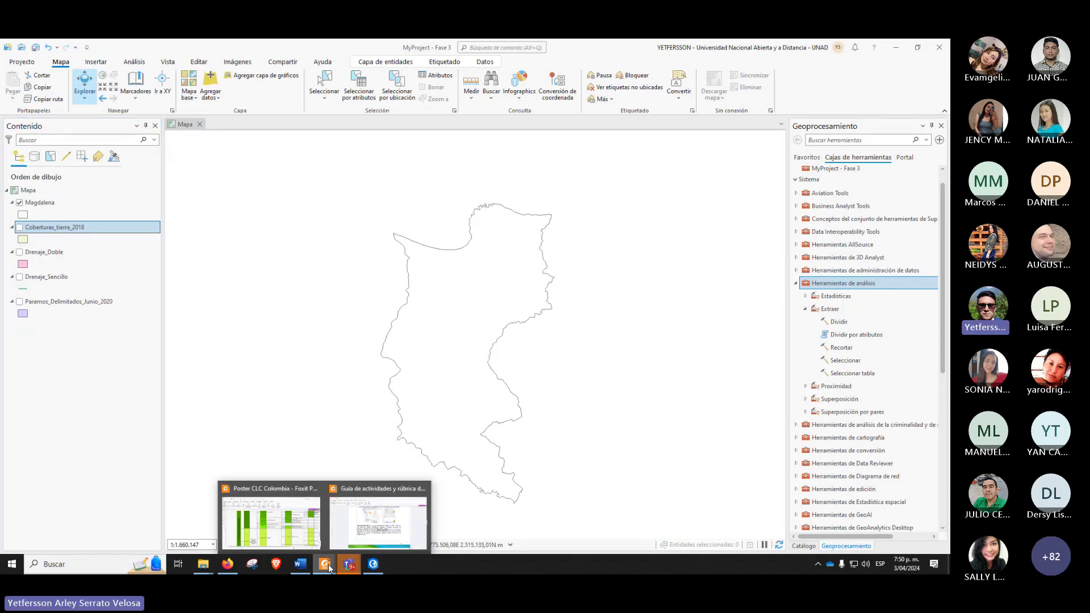
pyautogui.click(377, 519)
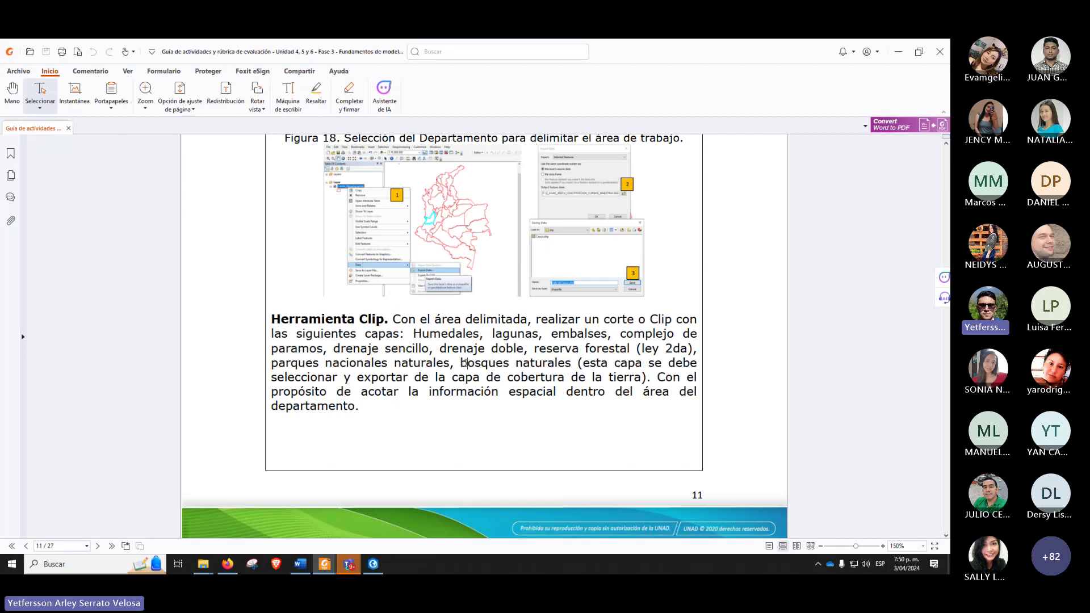
pyautogui.moveTo(459, 363); pyautogui.dragTo(615, 380)
pyautogui.click(544, 364)
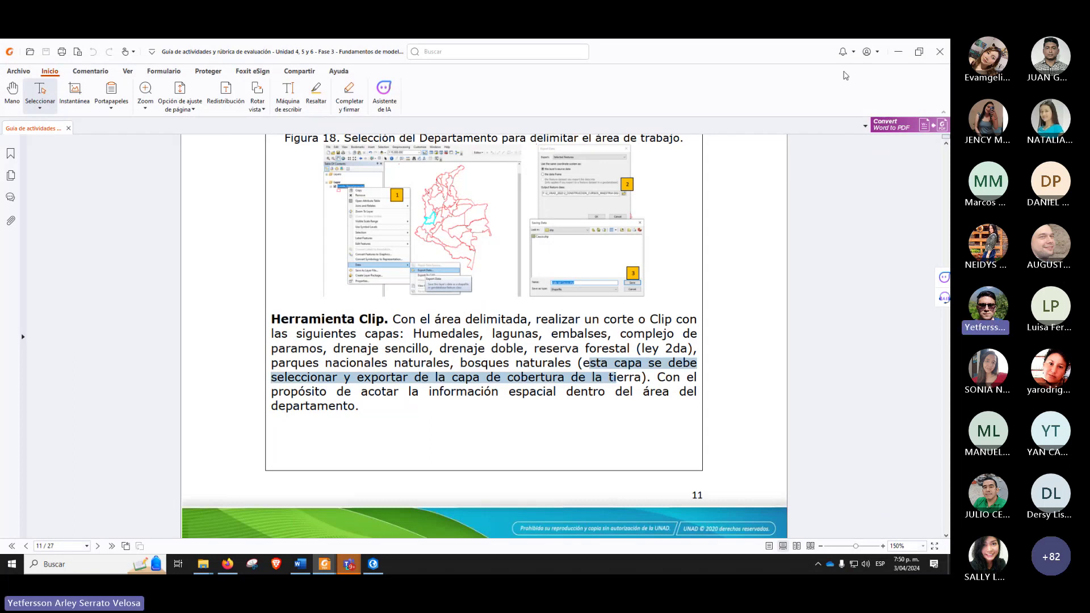
# Step: Return to ArcGIS Pro, open the attribute table of Coberturas_tierra_2018 and examine its columns from leyenda through nivel_6
pyautogui.hotkey('alt', 'Tab')
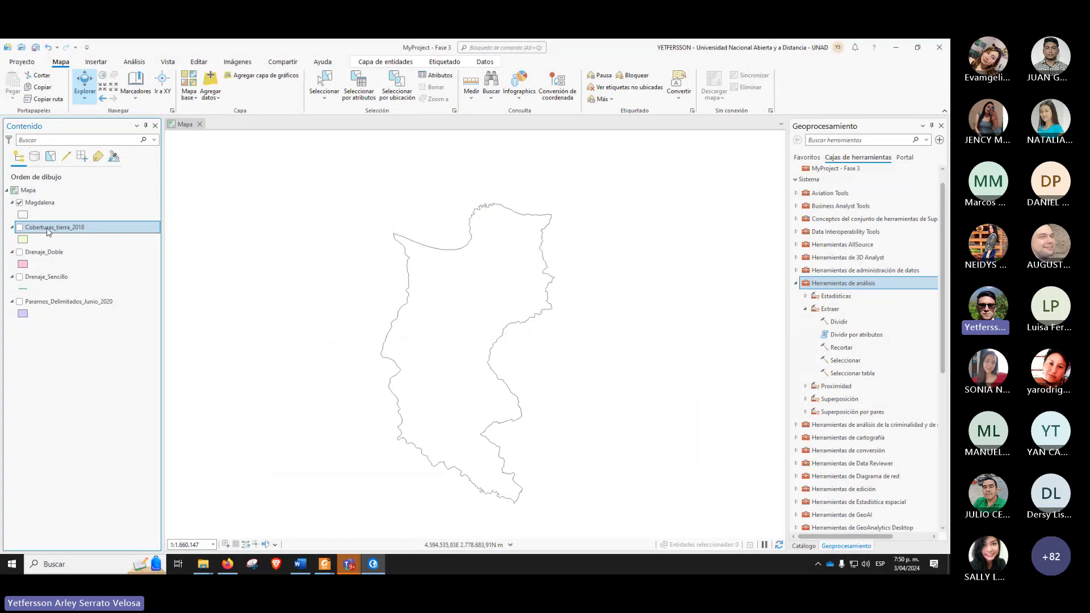
pyautogui.rightClick(48, 230)
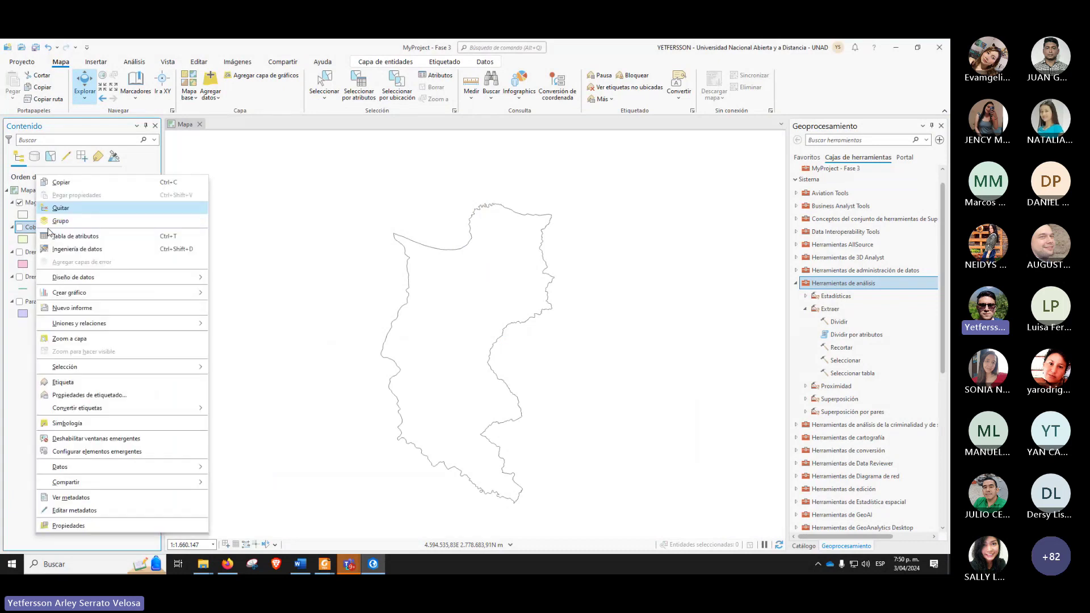
pyautogui.click(95, 237)
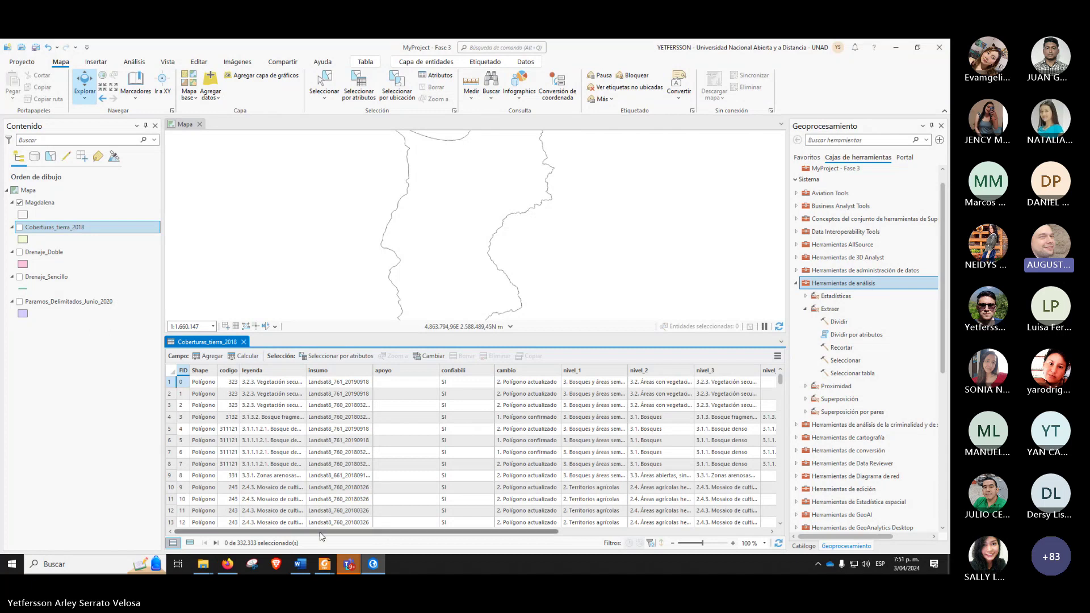
pyautogui.moveTo(380, 533); pyautogui.dragTo(263, 497)
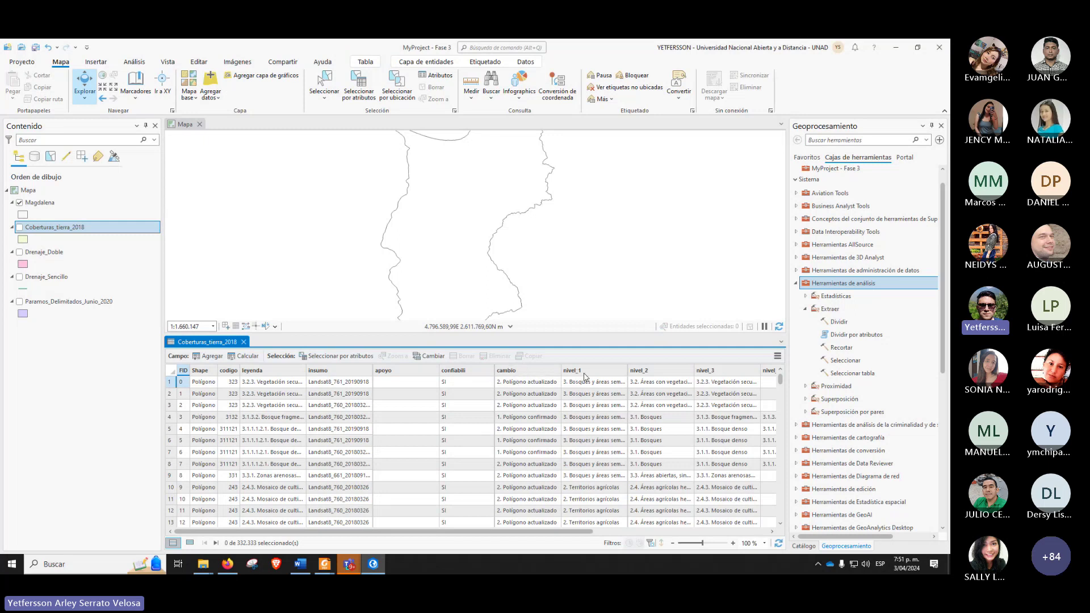
pyautogui.click(629, 533)
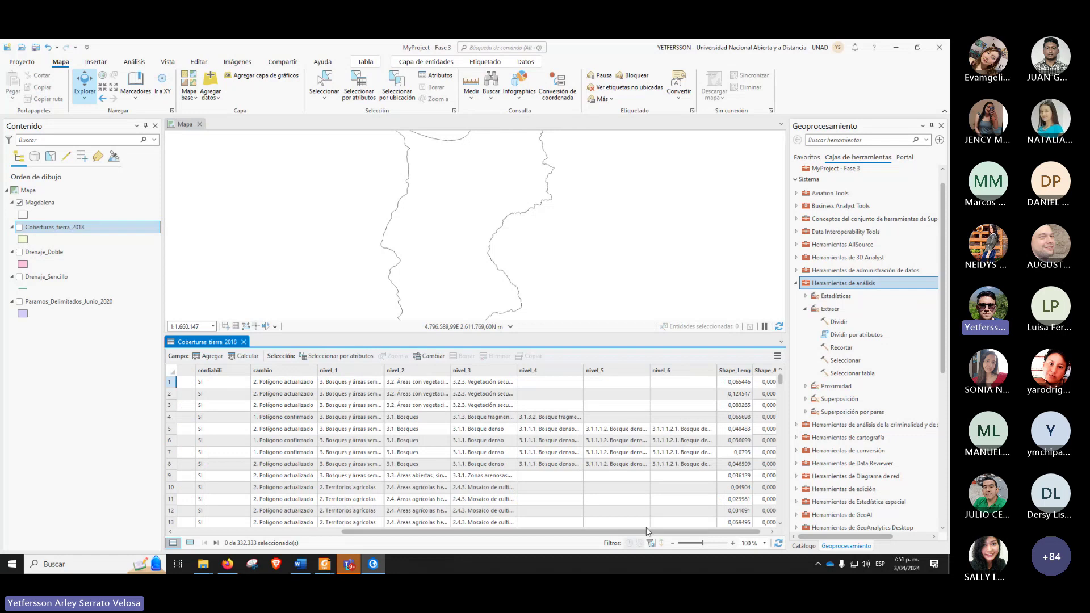
pyautogui.moveTo(649, 532); pyautogui.dragTo(655, 531)
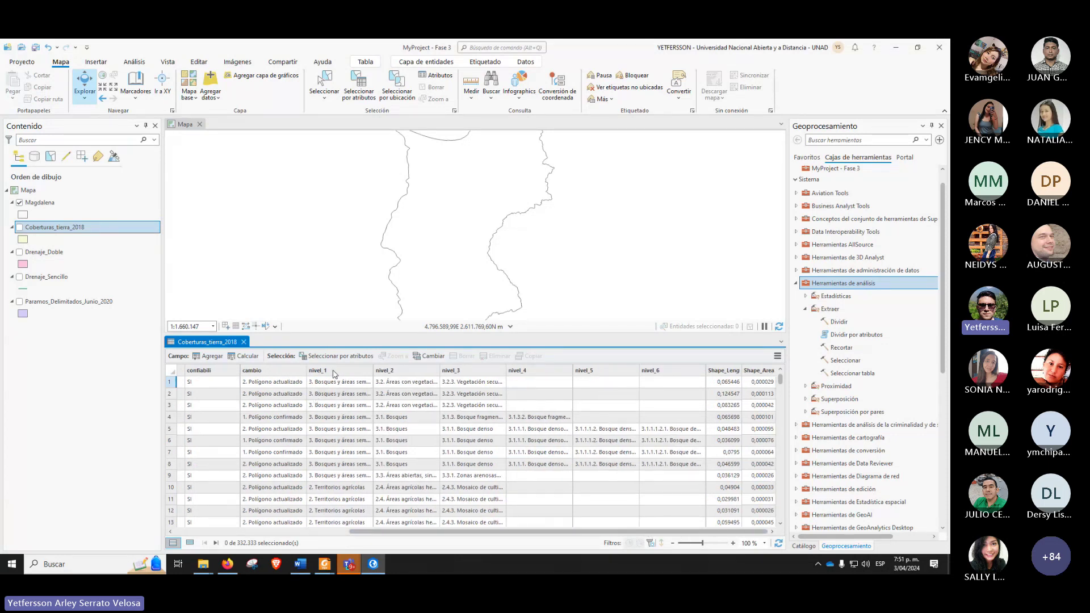
pyautogui.moveTo(326, 372)
# Step: Switch to the Poster CLC Colombia PDF, review the Corine Land Cover levels and codes, and return to ArcGIS Pro
pyautogui.click(324, 563)
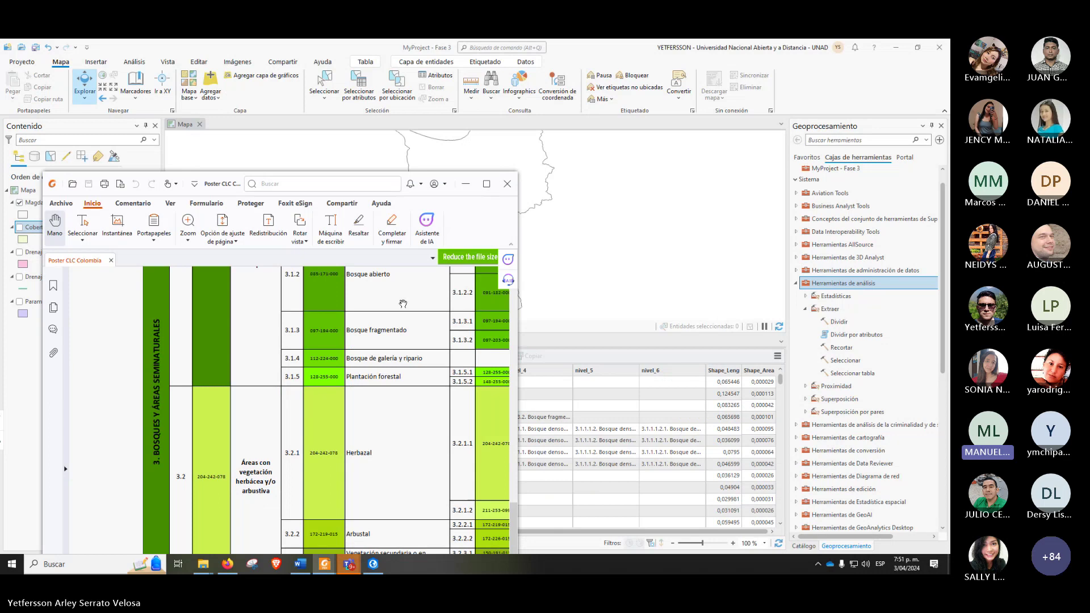
pyautogui.click(486, 183)
pyautogui.scroll(-2, 365, 317)
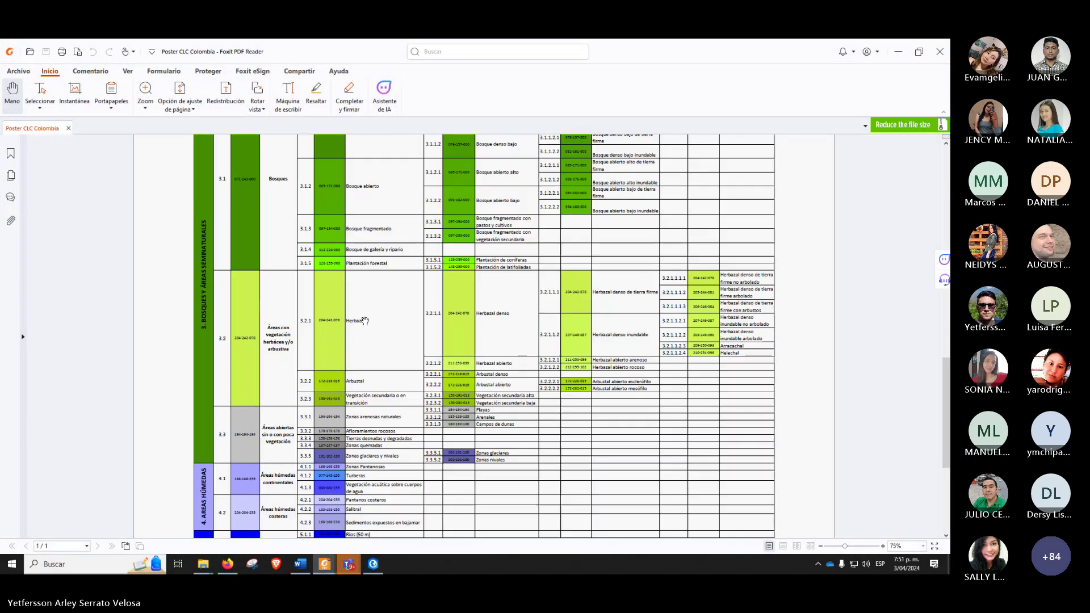
pyautogui.scroll(4, 246, 392)
pyautogui.scroll(8, 246, 391)
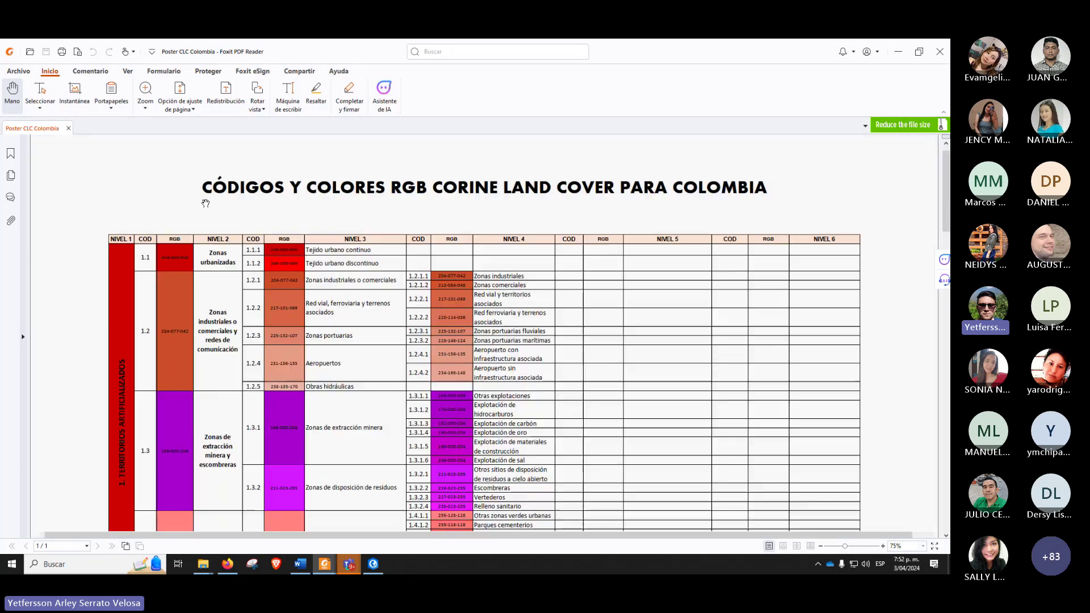
pyautogui.scroll(2, 206, 205)
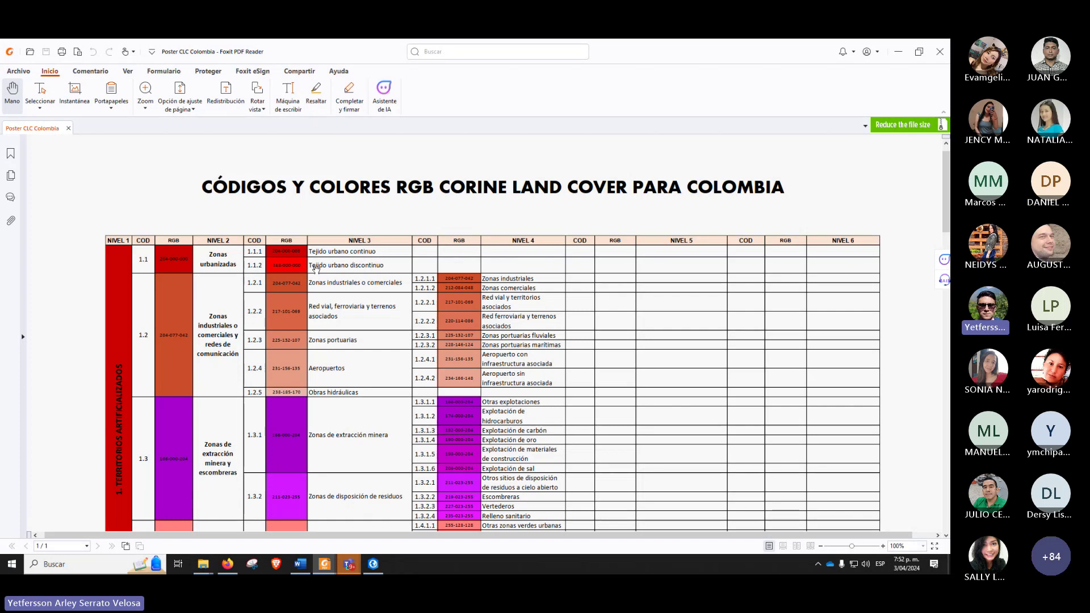
pyautogui.moveTo(709, 52); pyautogui.dragTo(0, 164)
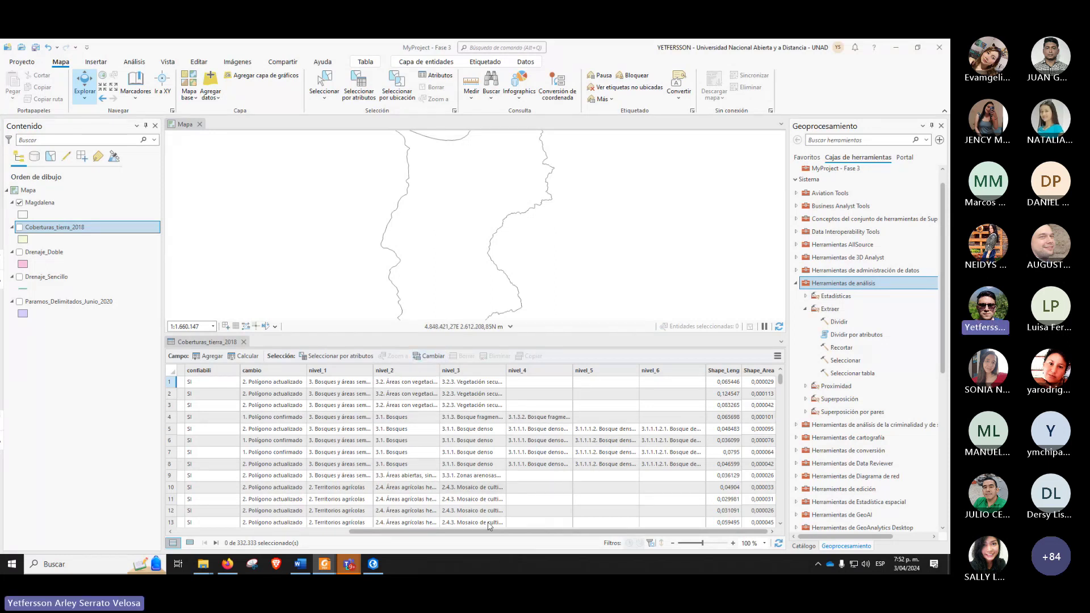
# Step: Examine the Shape_Leng and Shape_Area fields of the land cover table, then go back to its first columns
pyautogui.click(515, 532)
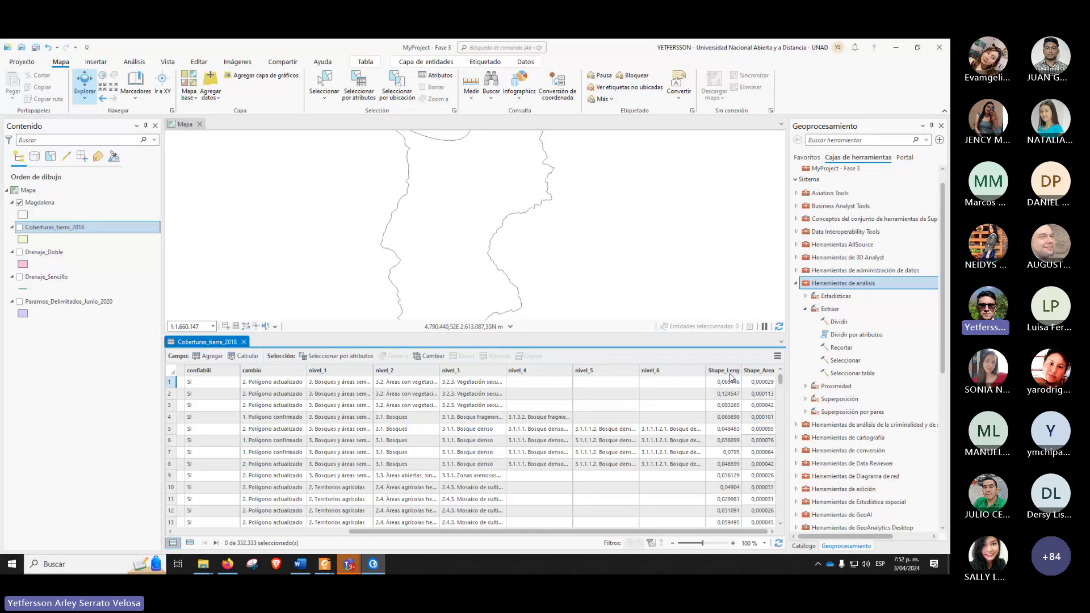
pyautogui.moveTo(737, 374)
pyautogui.moveTo(501, 533); pyautogui.dragTo(306, 532)
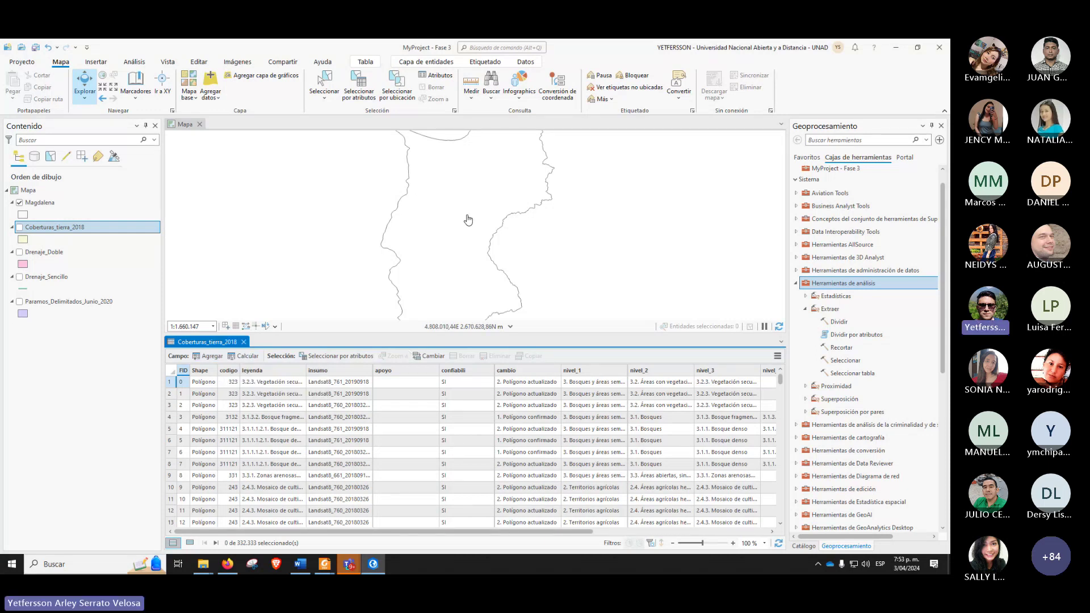
pyautogui.scroll(-1, 421, 253)
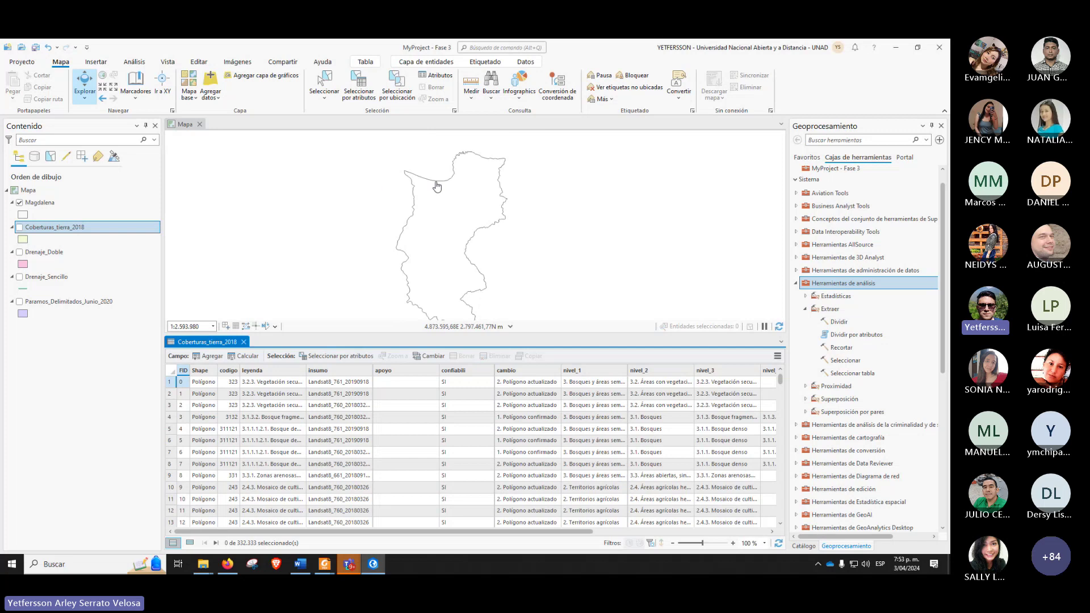
# Step: Close the Coberturas_tierra_2018 attribute table and open the Recortar tool from the Extraer analysis toolset
pyautogui.click(243, 342)
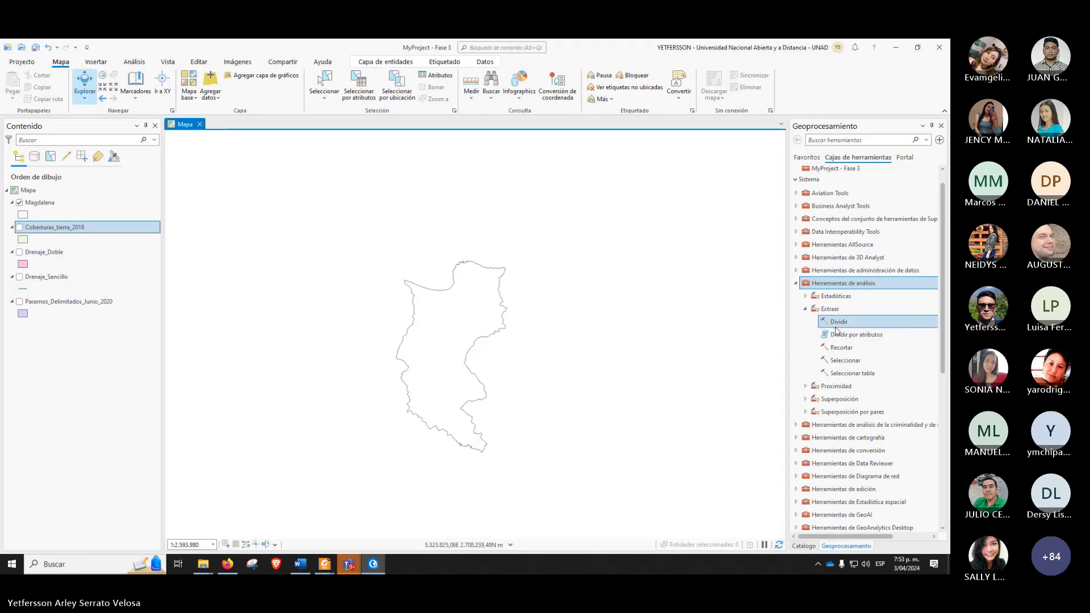
pyautogui.click(848, 353)
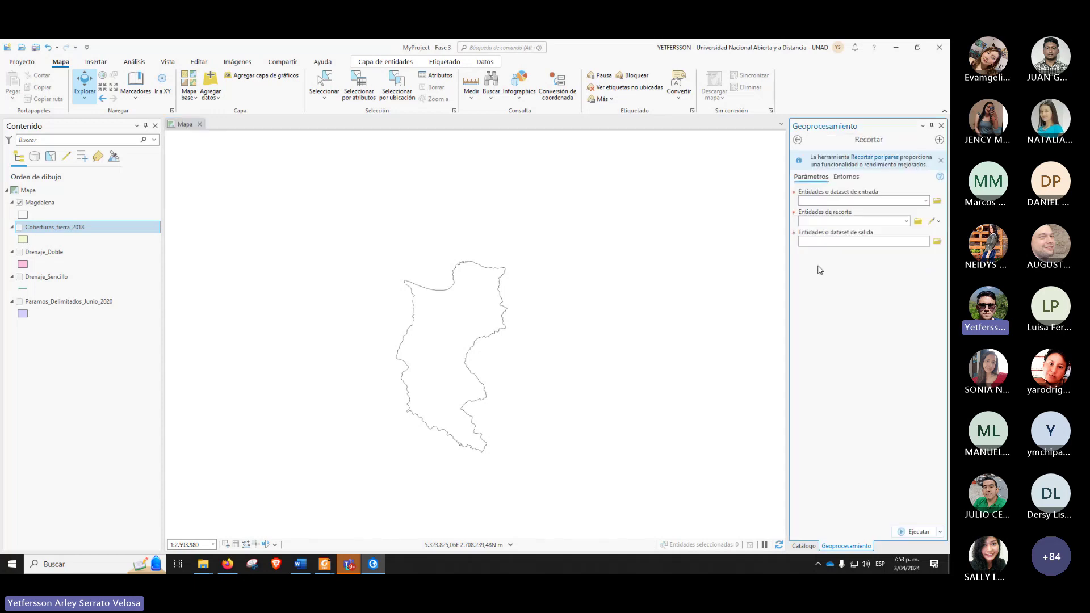
pyautogui.click(925, 201)
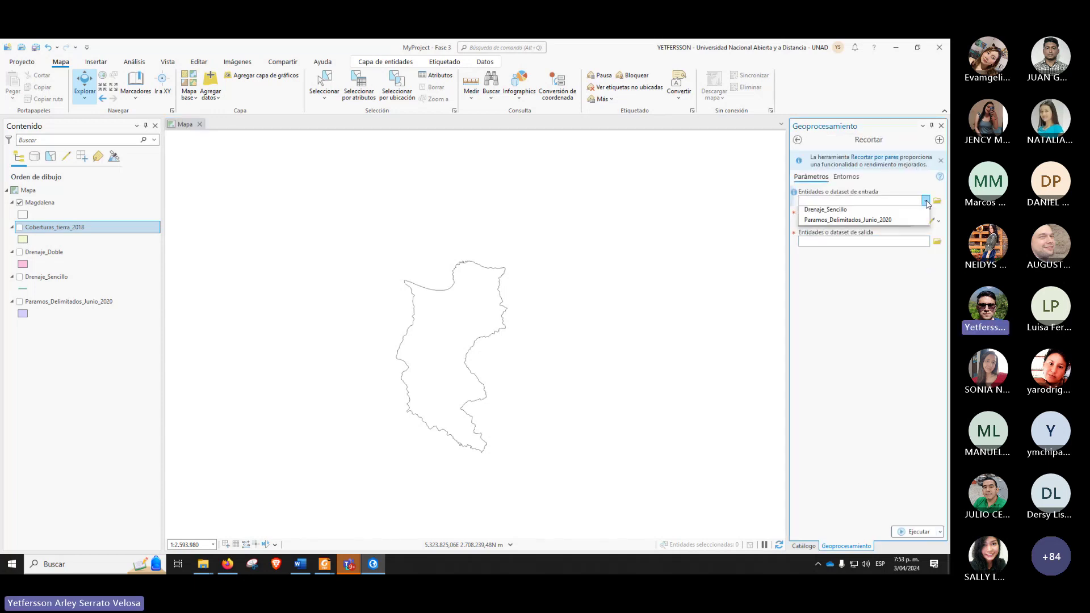
# Step: Switch to the activity guide PDF, read the Clip input and output instructions on page 12, and return to ArcGIS Pro
pyautogui.click(325, 564)
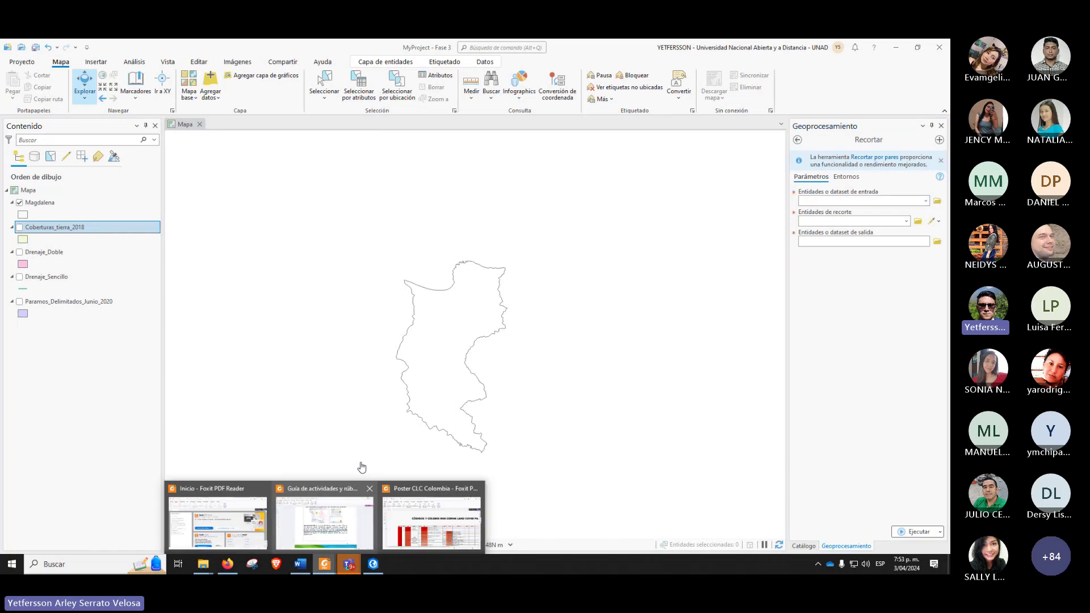
pyautogui.click(339, 517)
pyautogui.scroll(-5, 443, 341)
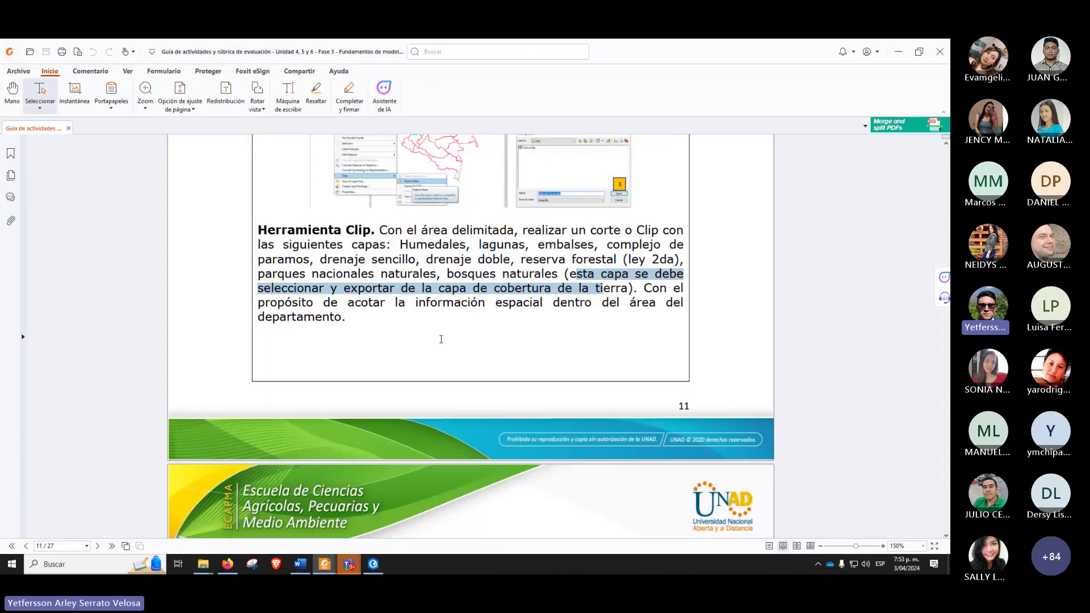
pyautogui.scroll(5, 448, 334)
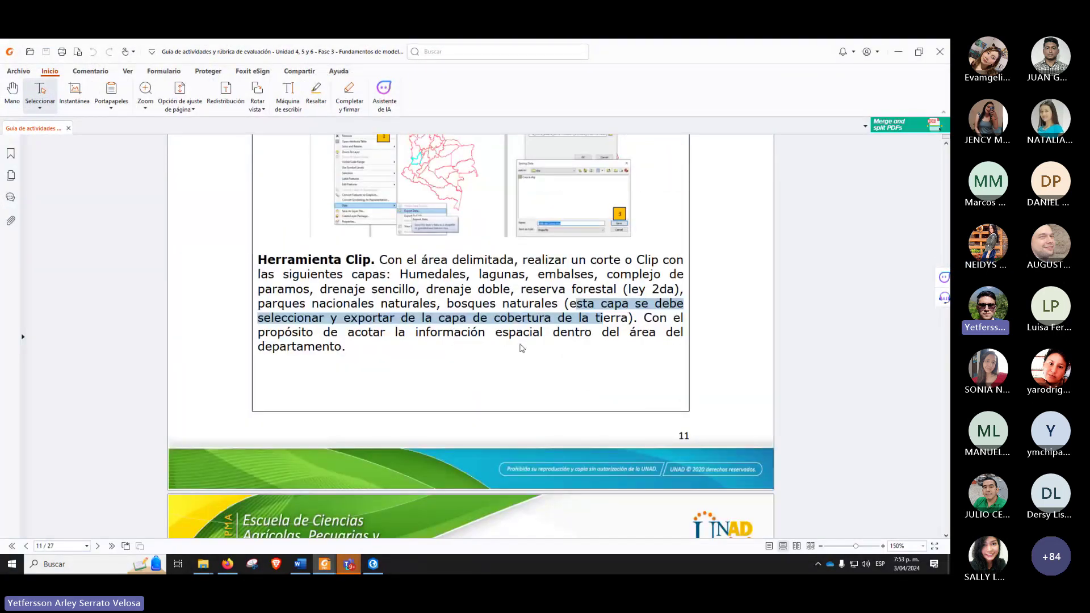
pyautogui.scroll(-6, 521, 347)
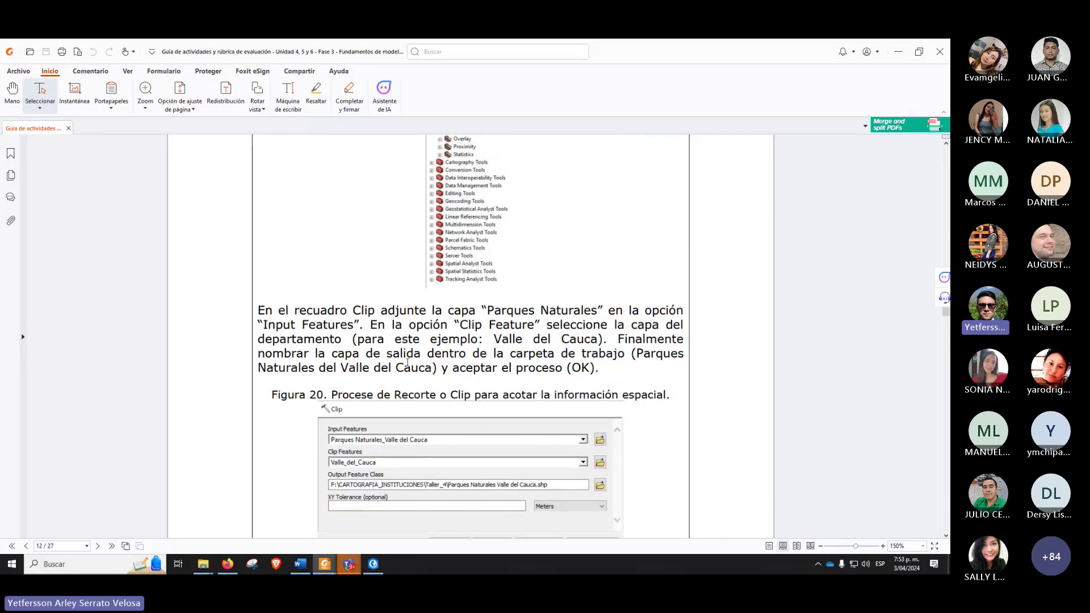
pyautogui.scroll(-1, 390, 356)
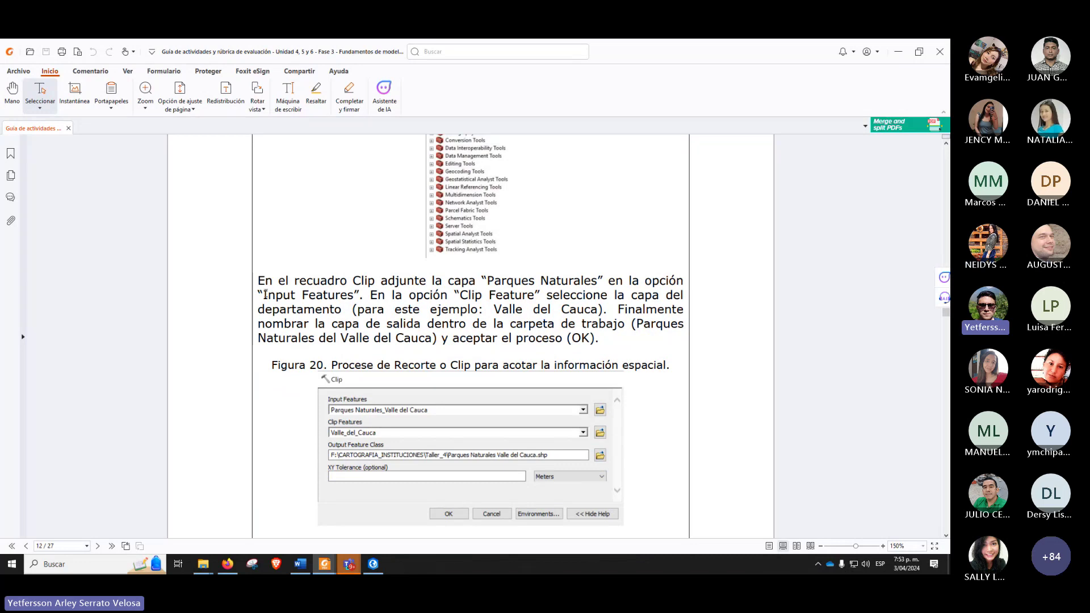
pyautogui.moveTo(265, 294); pyautogui.dragTo(298, 296)
pyautogui.moveTo(487, 281); pyautogui.dragTo(597, 280)
pyautogui.click(898, 51)
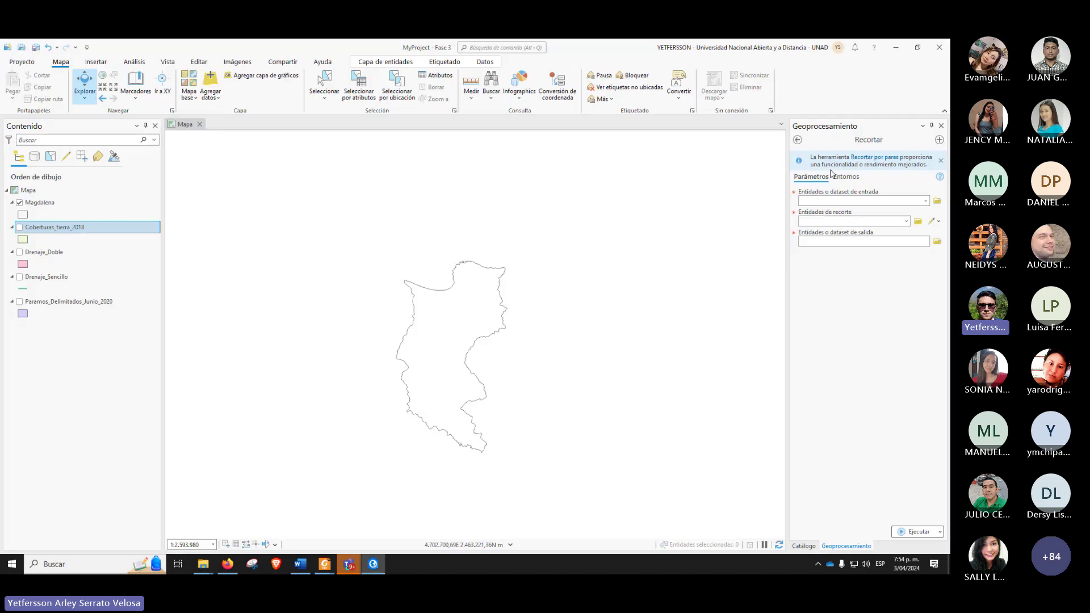
# Step: Set the Recortar input features to Coberturas_tierra_2018 and the clip features to Magdalena
pyautogui.click(925, 202)
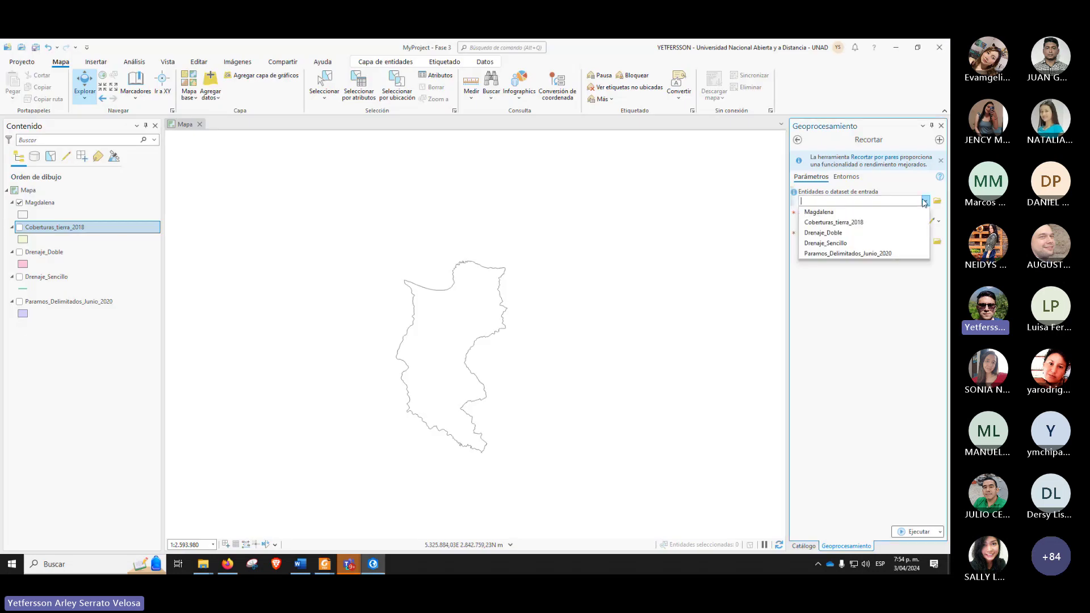
pyautogui.click(851, 223)
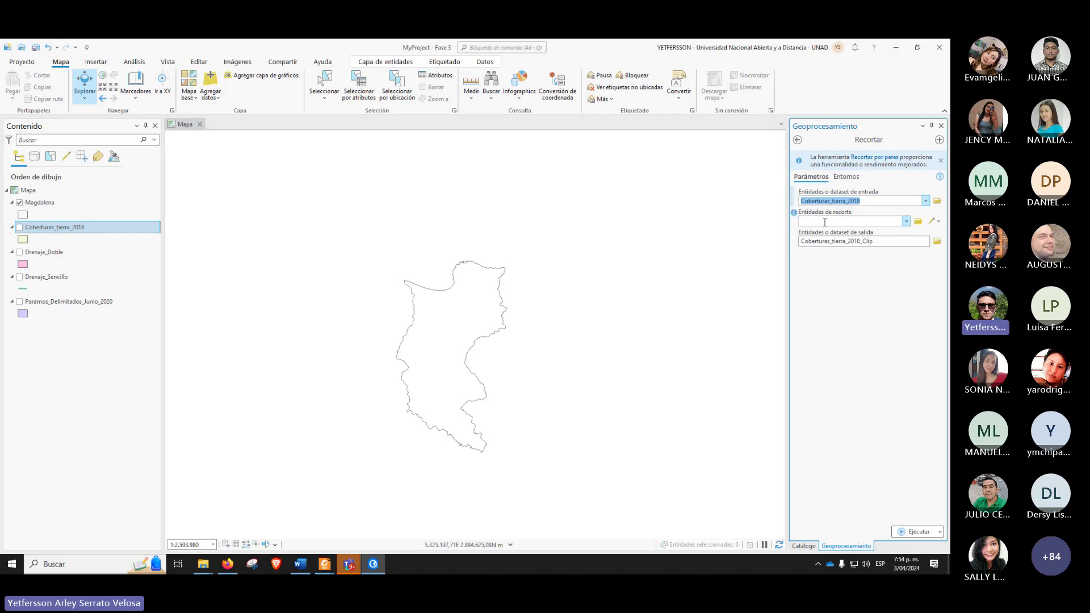
pyautogui.click(906, 221)
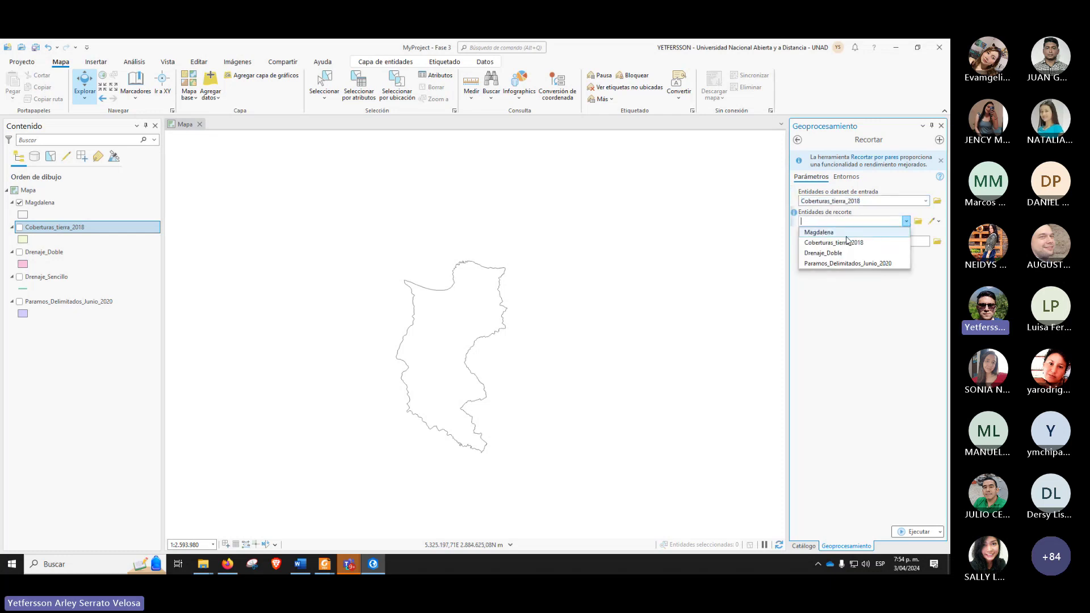
pyautogui.click(846, 233)
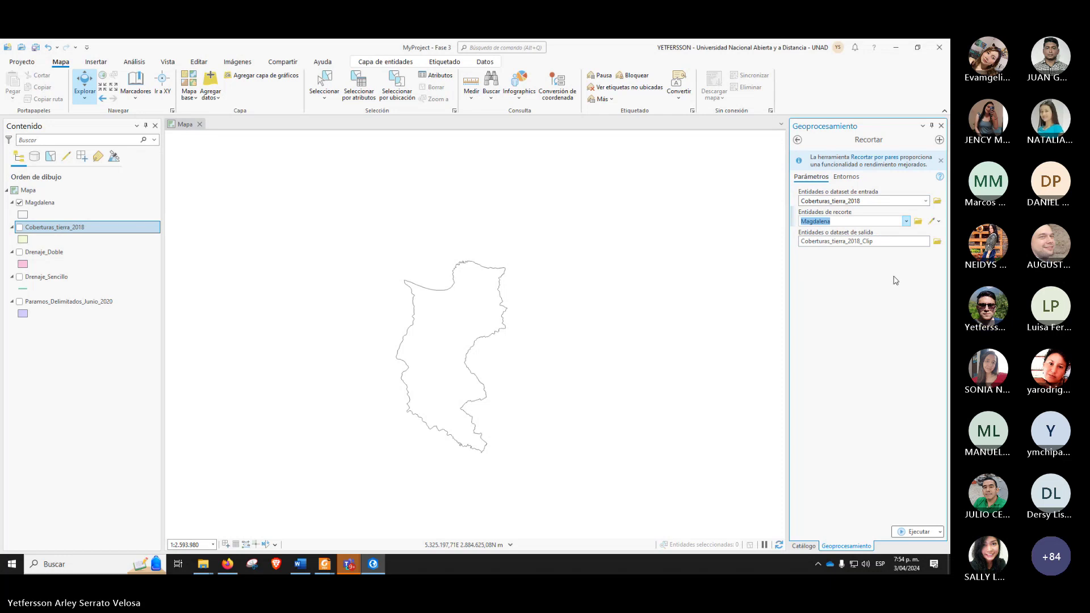
# Step: Name the output Cobertura_tierra_Magd in MyProject - Fase 3.gdb and run the Recortar tool
pyautogui.click(936, 243)
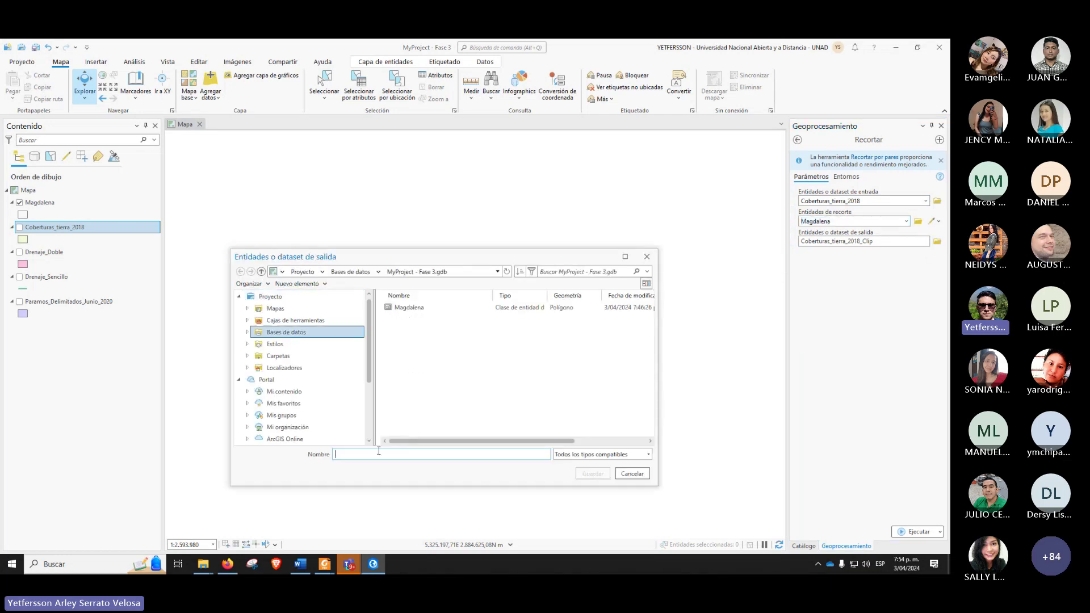
pyautogui.write('Cobertura_')
pyautogui.write('Magd')
pyautogui.click(592, 474)
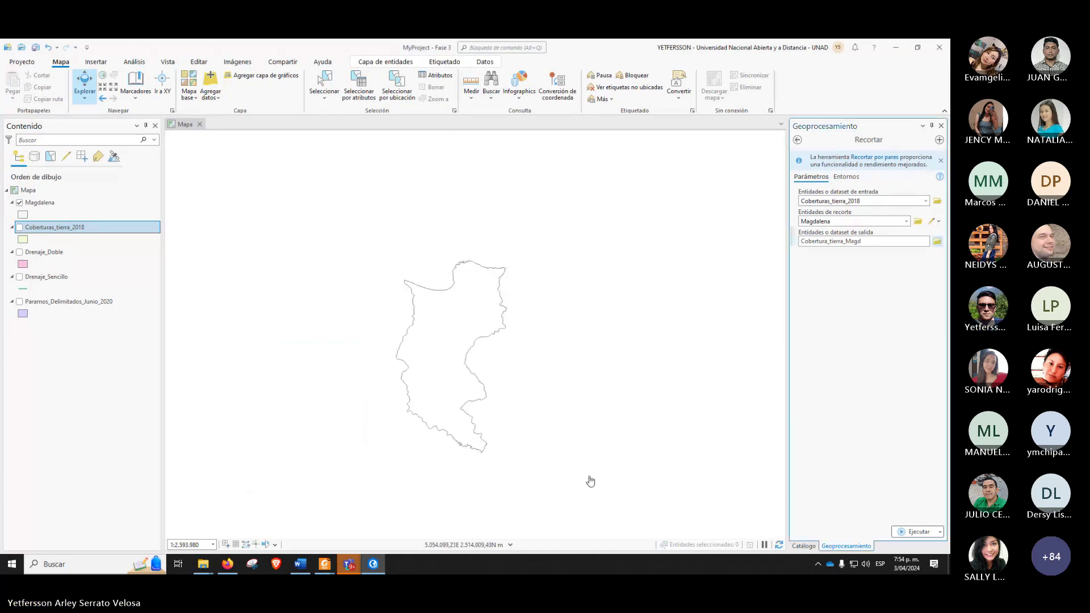
pyautogui.click(915, 532)
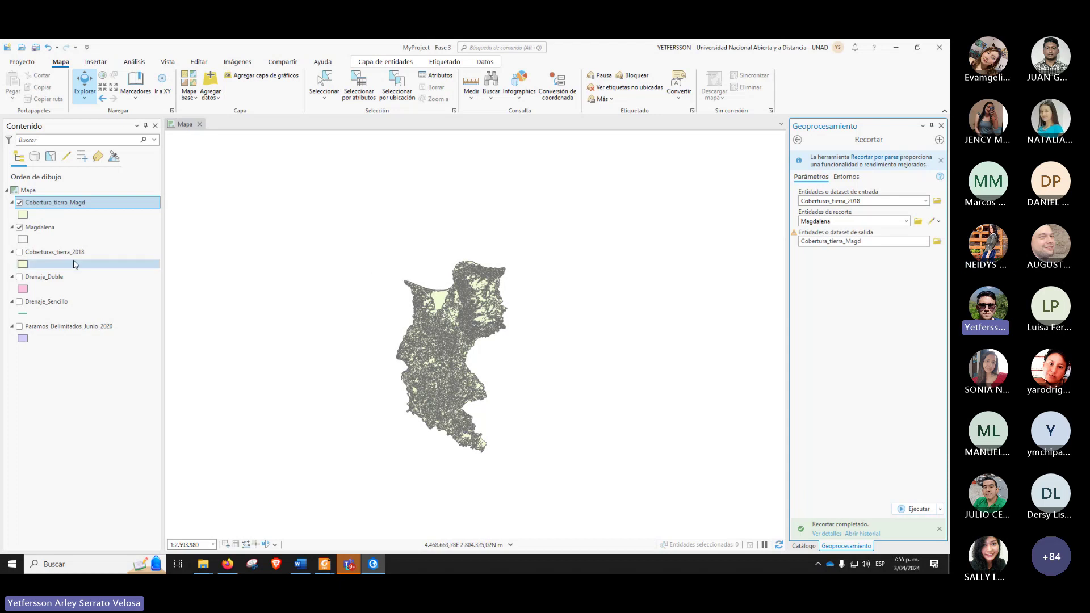
# Step: Remove the Coberturas_tierra_2018 layer from the map, and toggle Cobertura_tierra_Magd off and on to check the clipped result
pyautogui.click(46, 255)
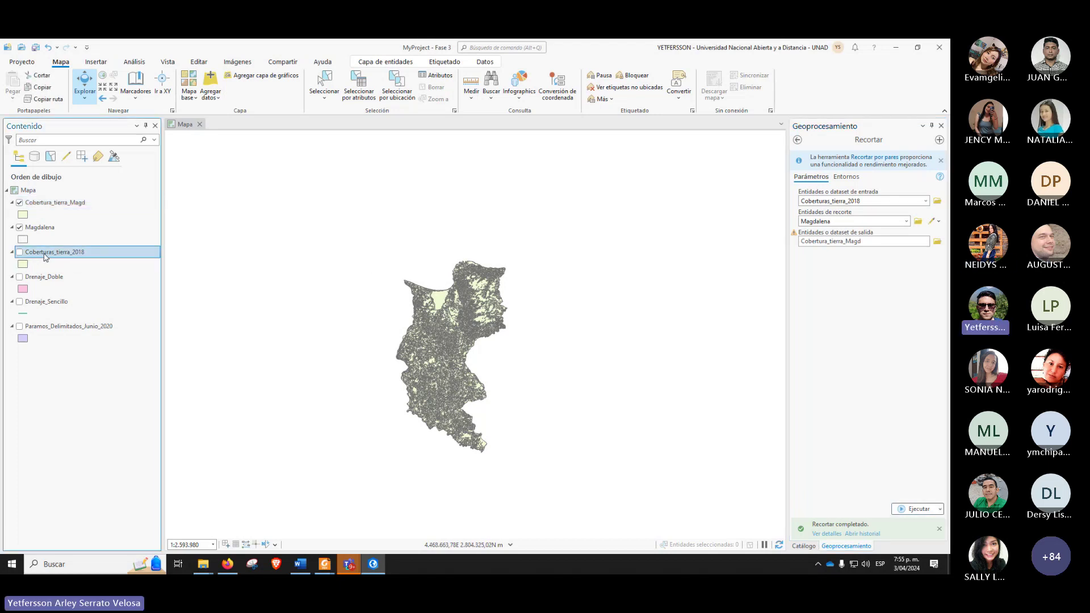
pyautogui.rightClick(45, 256)
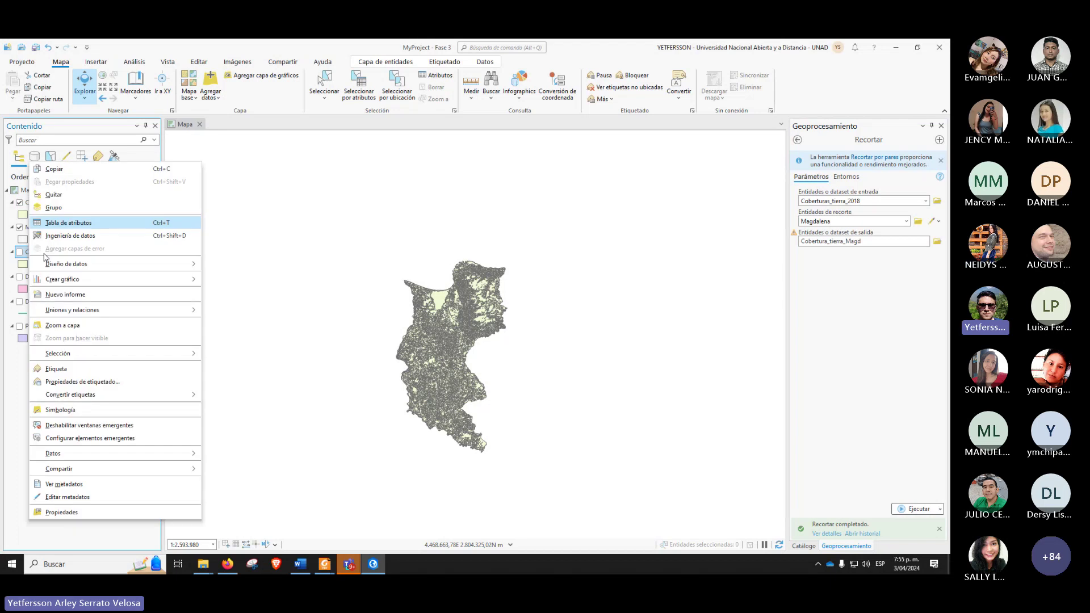
pyautogui.click(54, 195)
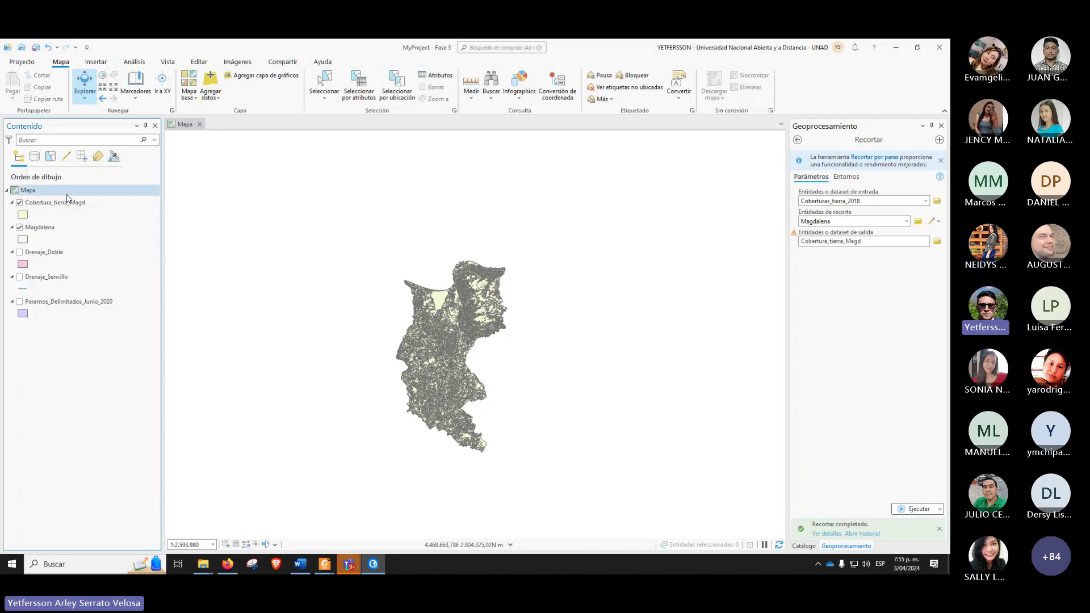
pyautogui.click(19, 203)
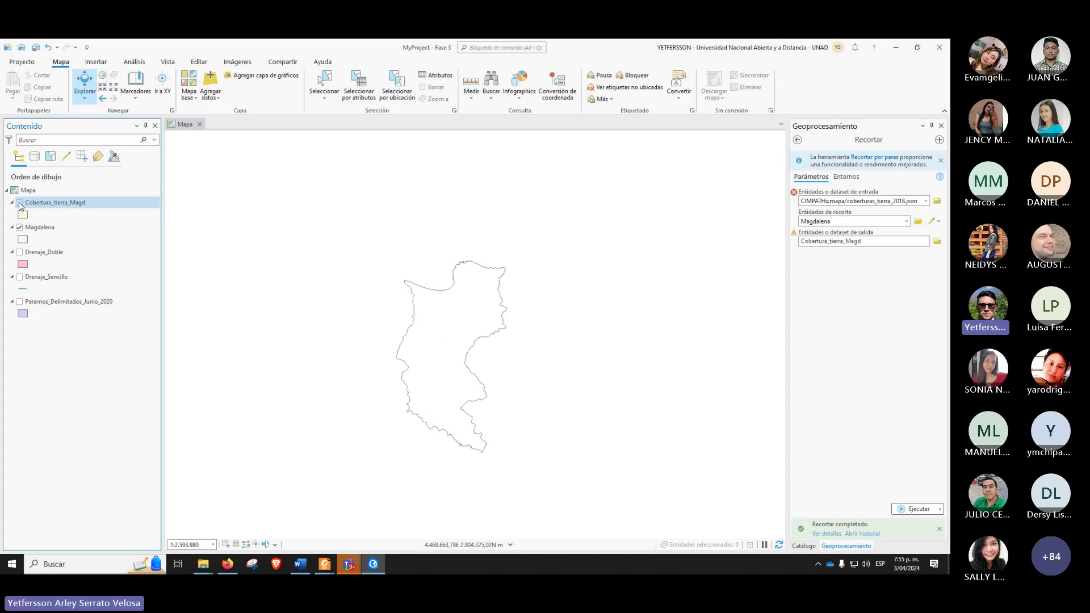
pyautogui.click(19, 203)
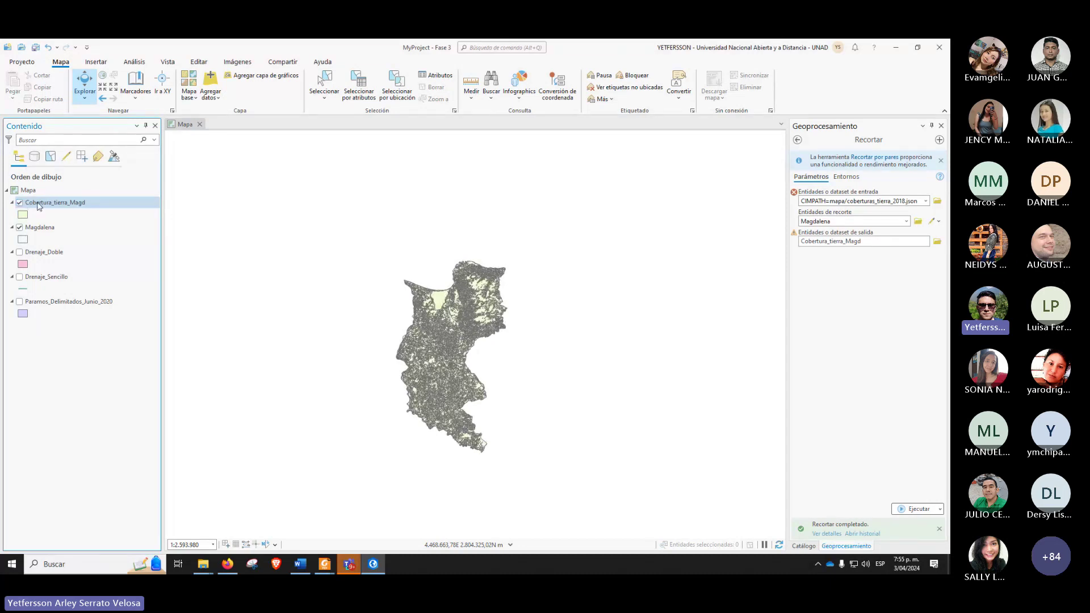
# Step: Open the attribute table of Cobertura_tierra_Magd and bring its nivel_1 to nivel_6 fields into view
pyautogui.rightClick(39, 204)
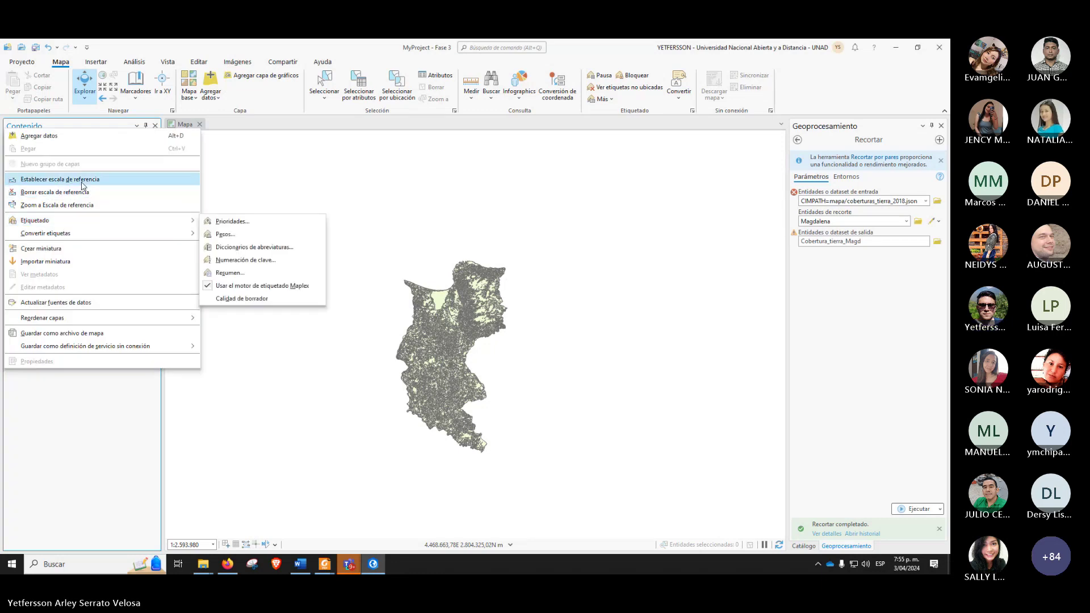
pyautogui.click(104, 432)
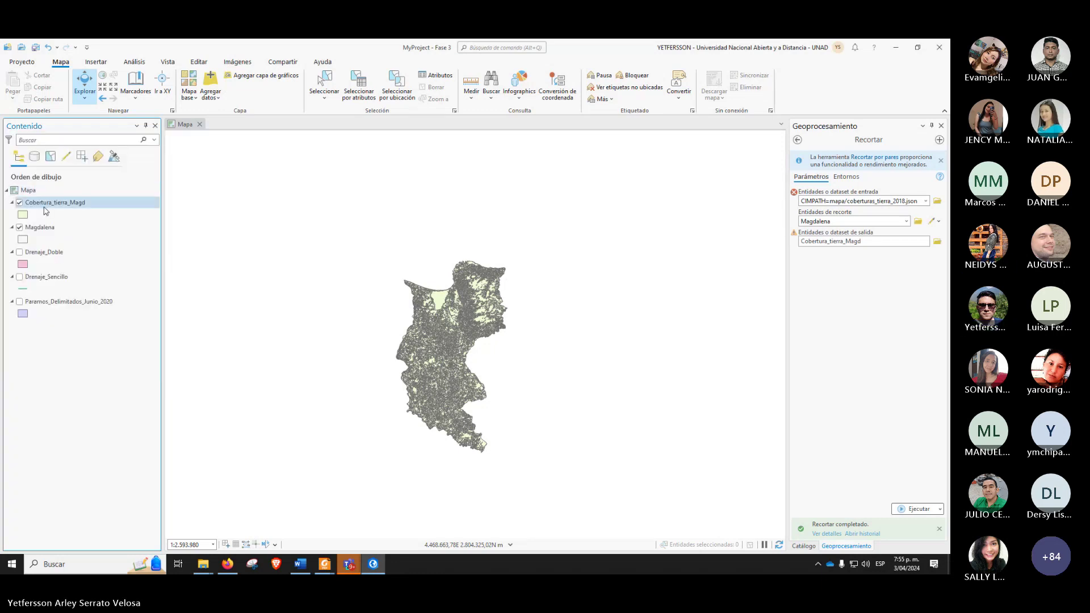
pyautogui.rightClick(45, 203)
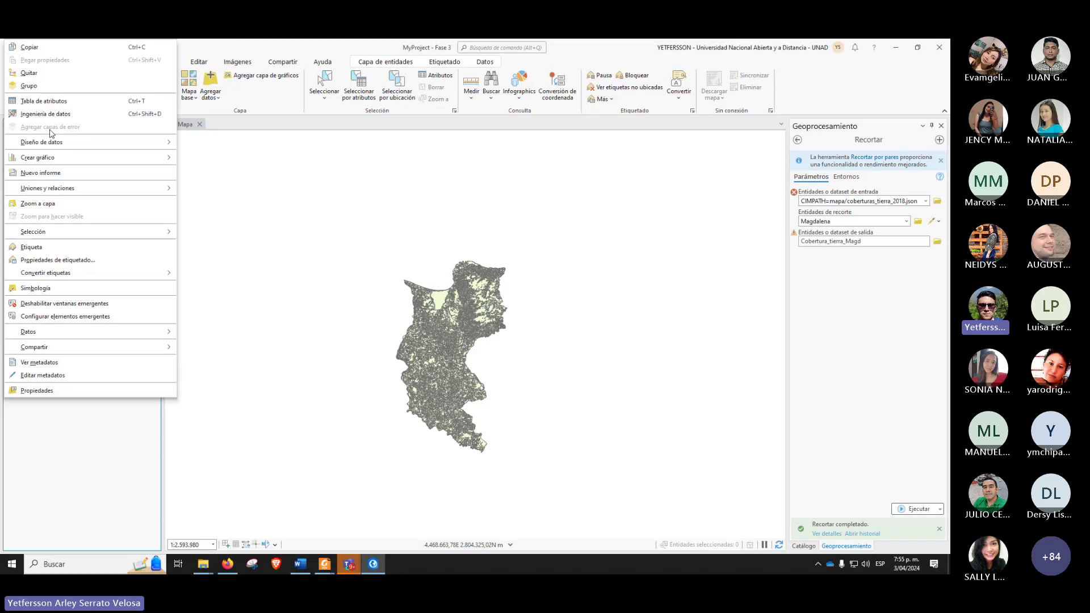
pyautogui.click(44, 101)
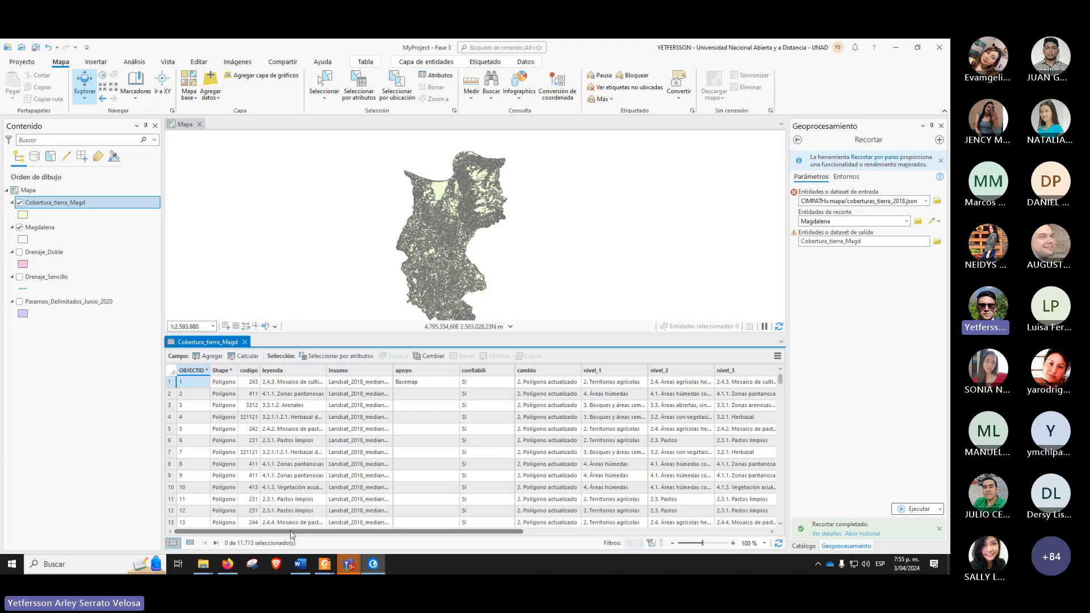
pyautogui.moveTo(290, 533); pyautogui.dragTo(497, 533)
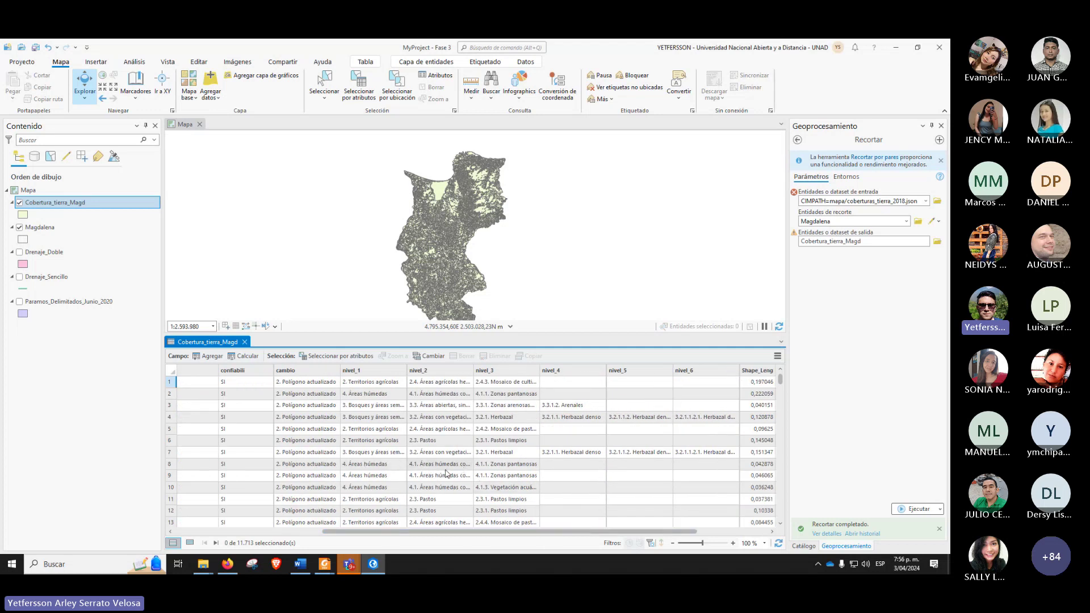
pyautogui.moveTo(416, 533); pyautogui.dragTo(393, 535)
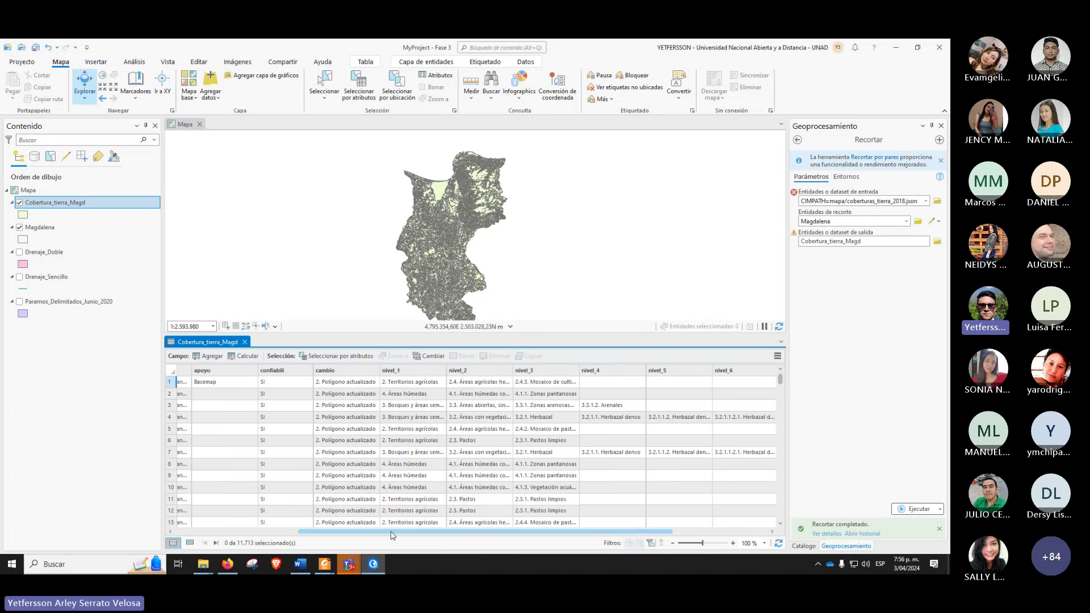
# Step: Sort the Cobertura_tierra_Magd table by nivel_3 ascending, look through the land cover categories and return to the first record
pyautogui.click(531, 372)
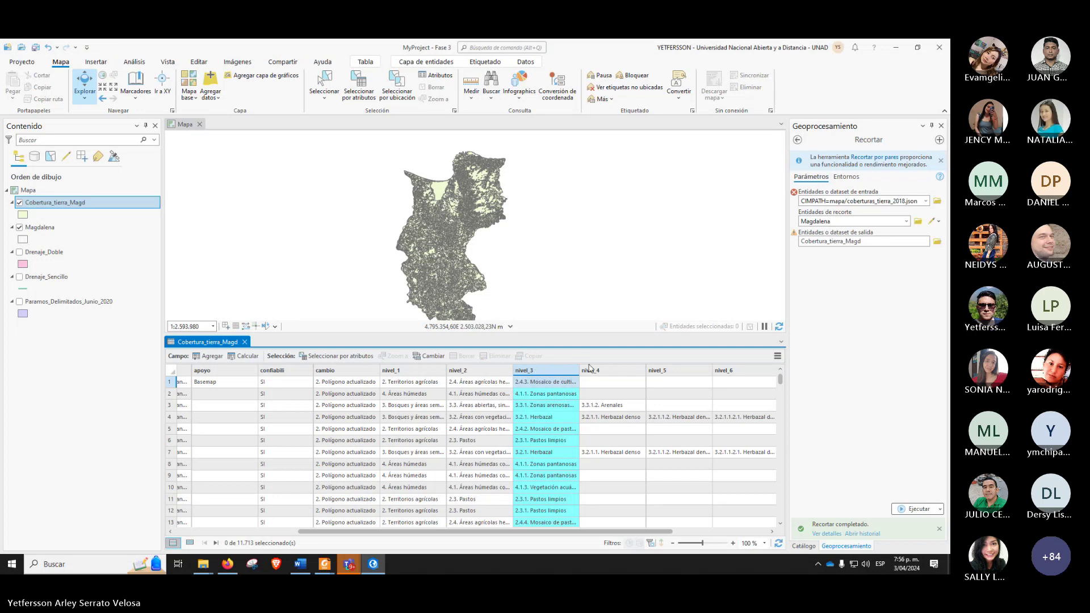
pyautogui.doubleClick(548, 371)
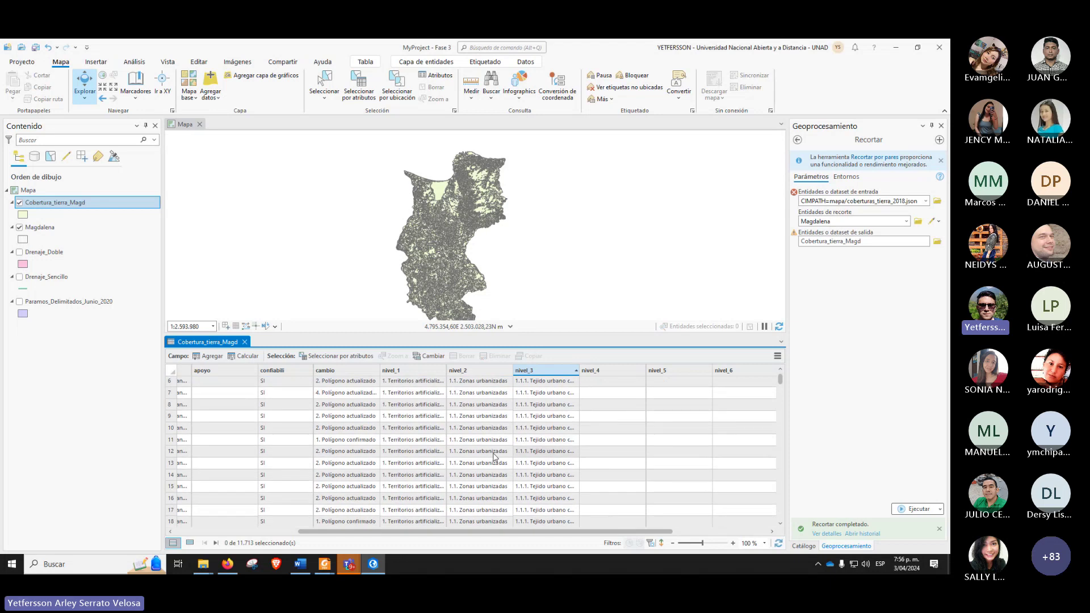
pyautogui.scroll(-9, 551, 420)
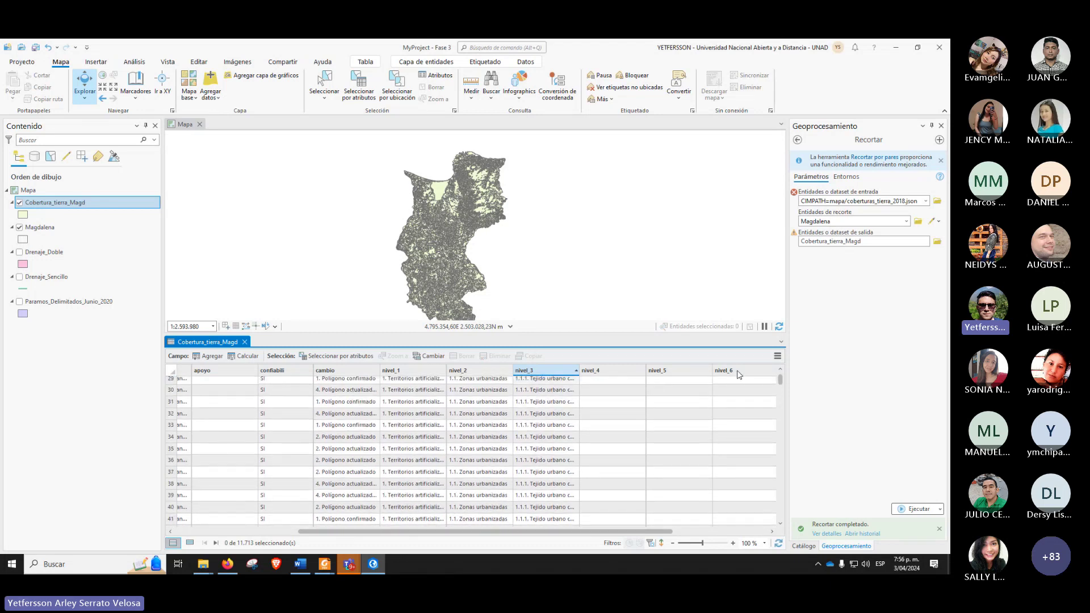
pyautogui.moveTo(779, 379); pyautogui.dragTo(780, 403)
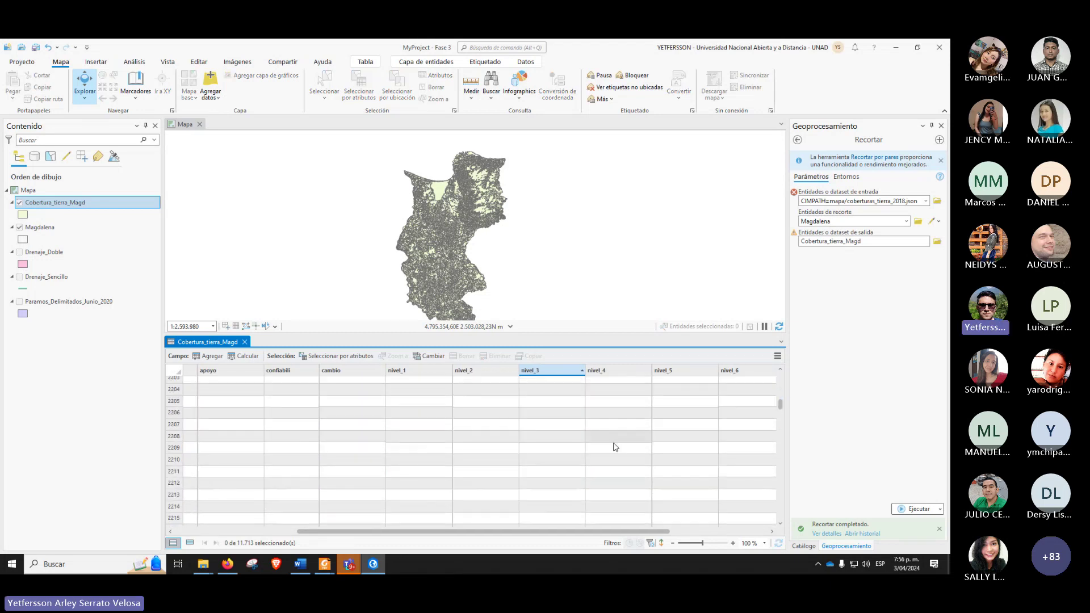
pyautogui.scroll(-20, 637, 428)
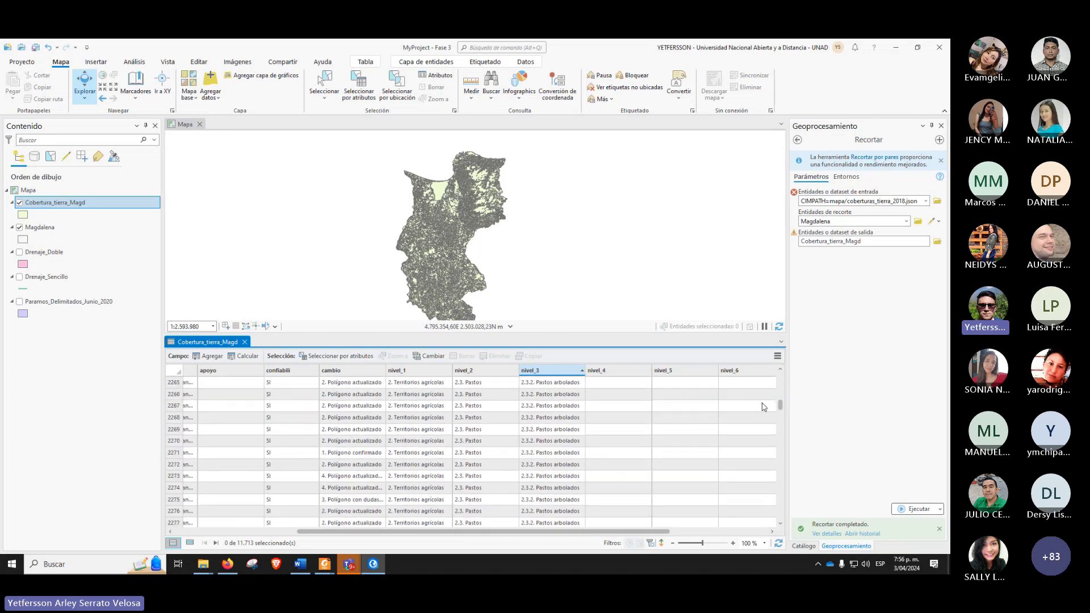
pyautogui.moveTo(780, 412); pyautogui.dragTo(781, 436)
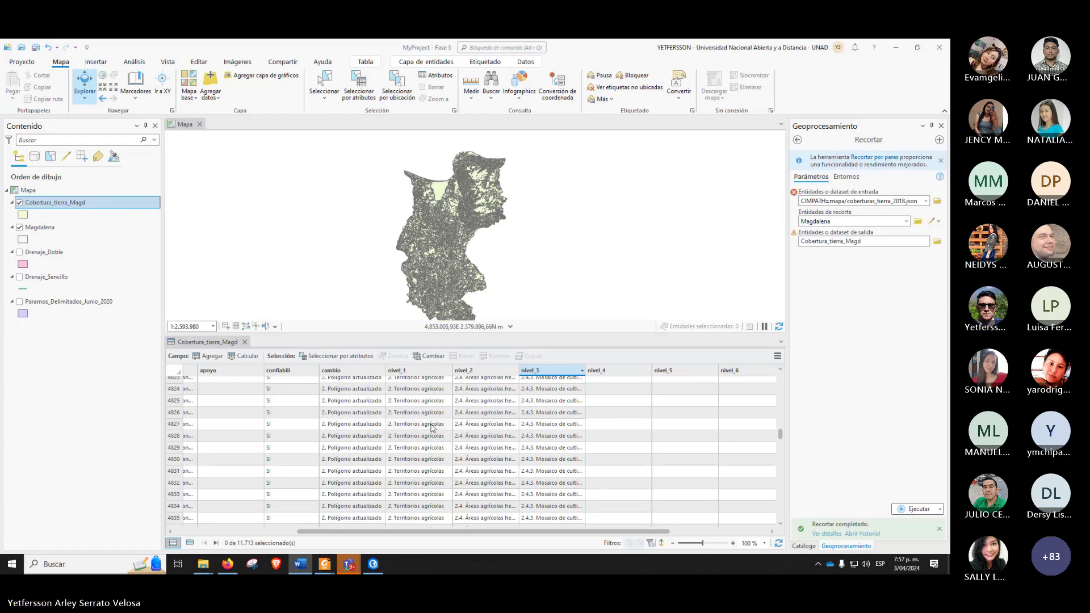
pyautogui.scroll(-2, 540, 464)
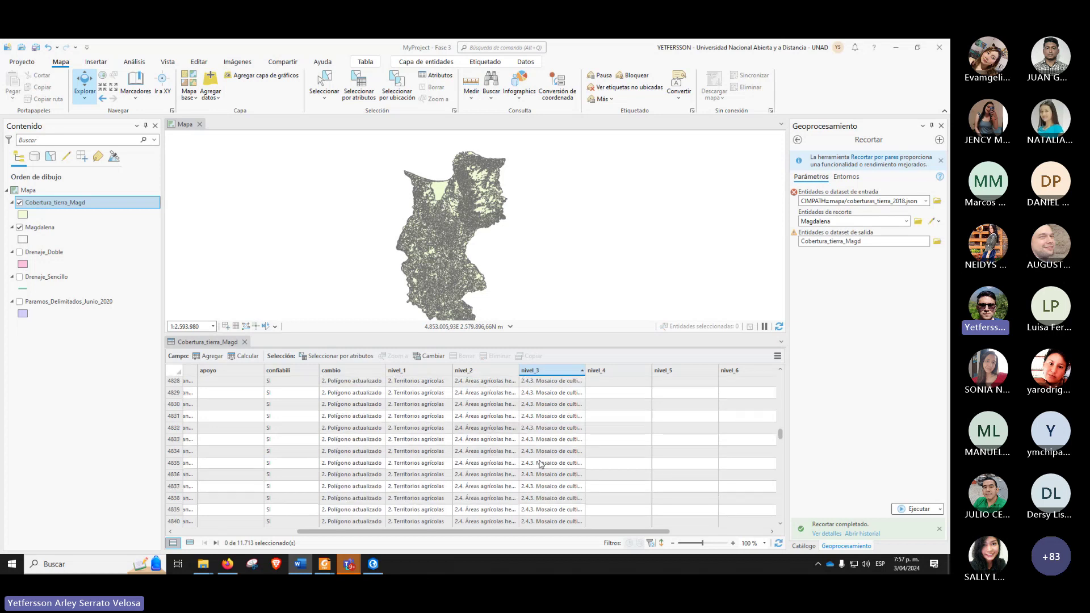
pyautogui.click(546, 398)
pyautogui.hotkey('ctrl', 'Home')
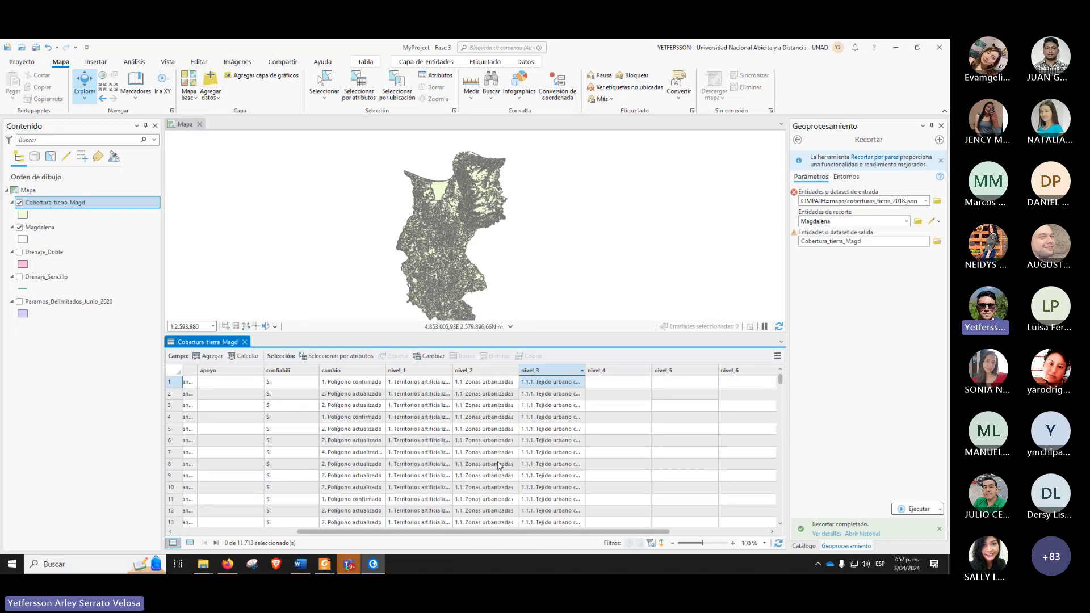
# Step: Select several of the first table records one at a time, ending with row 6, to check their individual polygons on the map
pyautogui.click(181, 384)
pyautogui.click(176, 395)
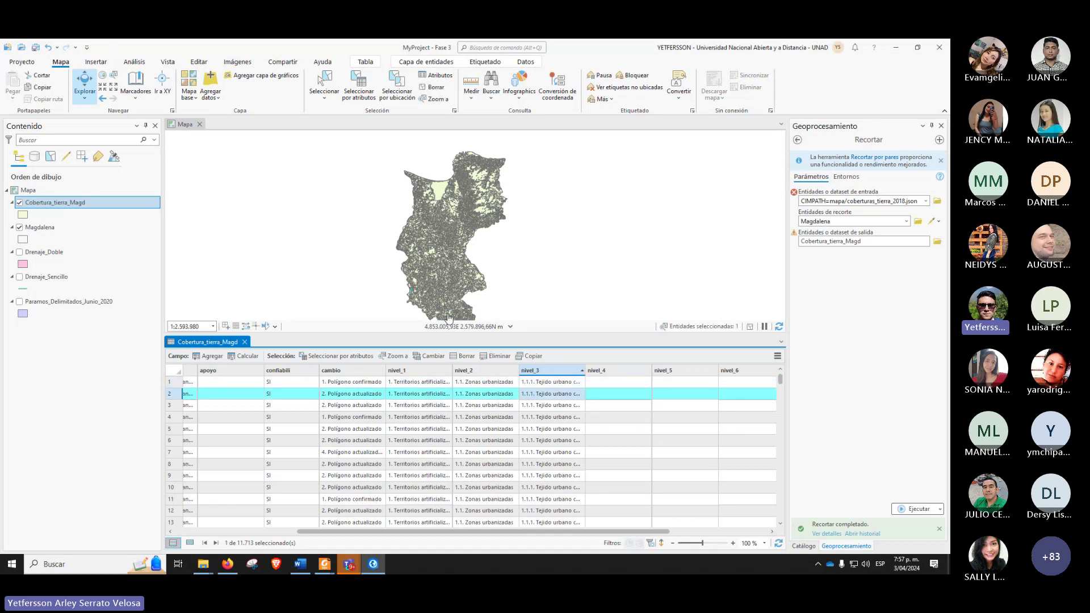
pyautogui.click(175, 407)
pyautogui.click(169, 420)
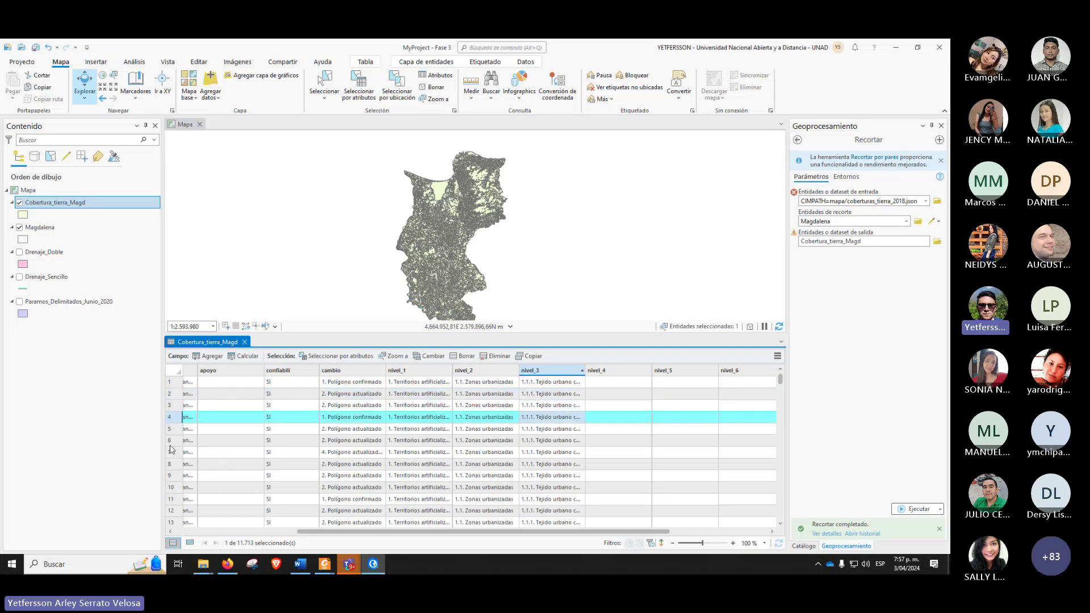
pyautogui.click(174, 441)
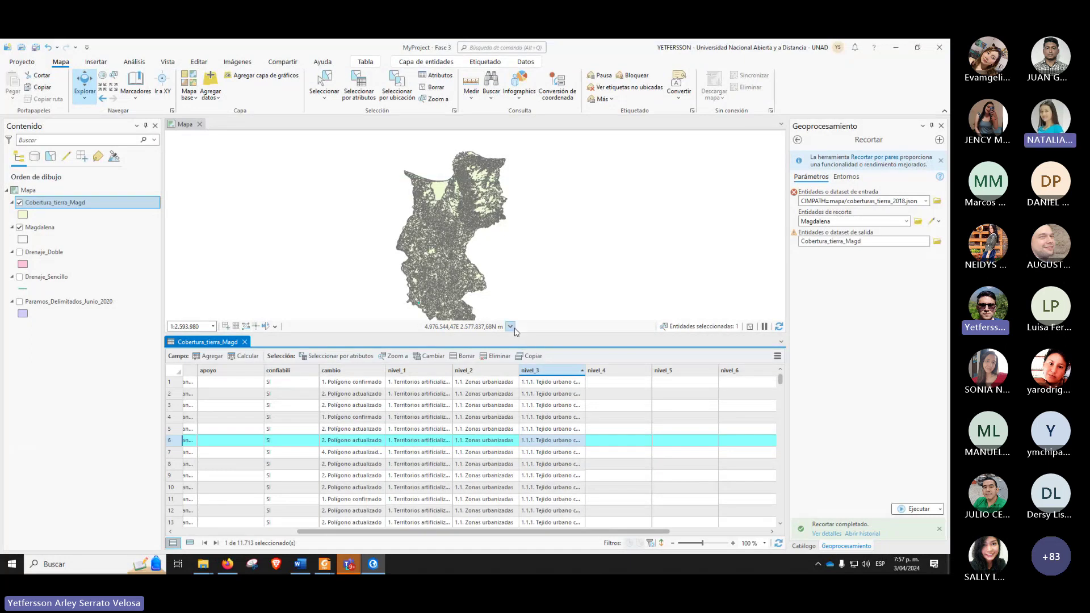
pyautogui.click(510, 327)
pyautogui.click(545, 298)
# Step: Switch to the activity guide PDF and read the Dissolve tool instructions on page 16, including the tool's toolbox location
pyautogui.click(332, 567)
pyautogui.scroll(-20, 450, 335)
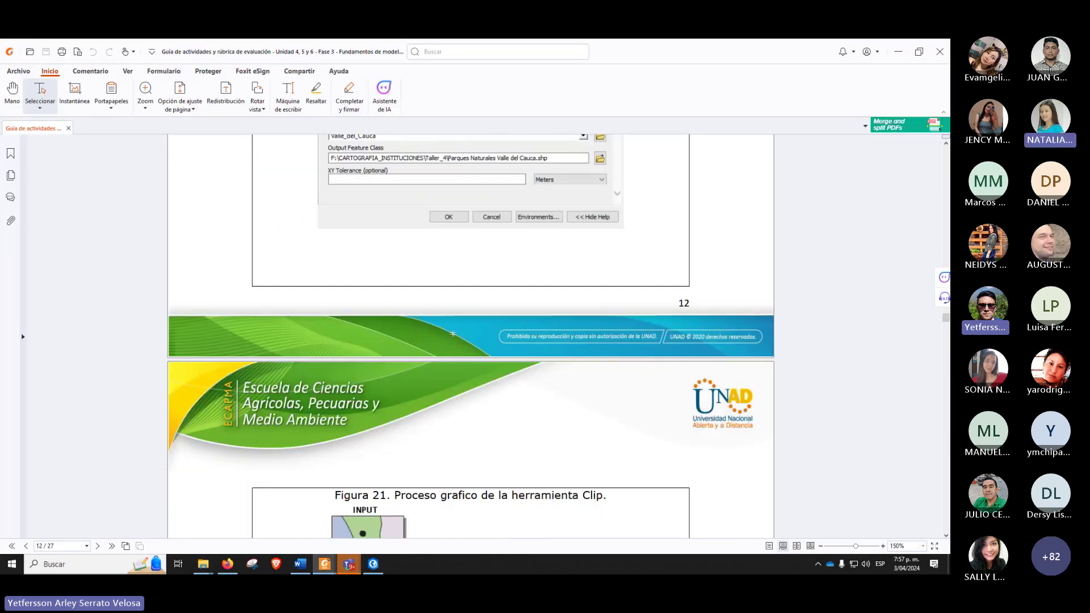
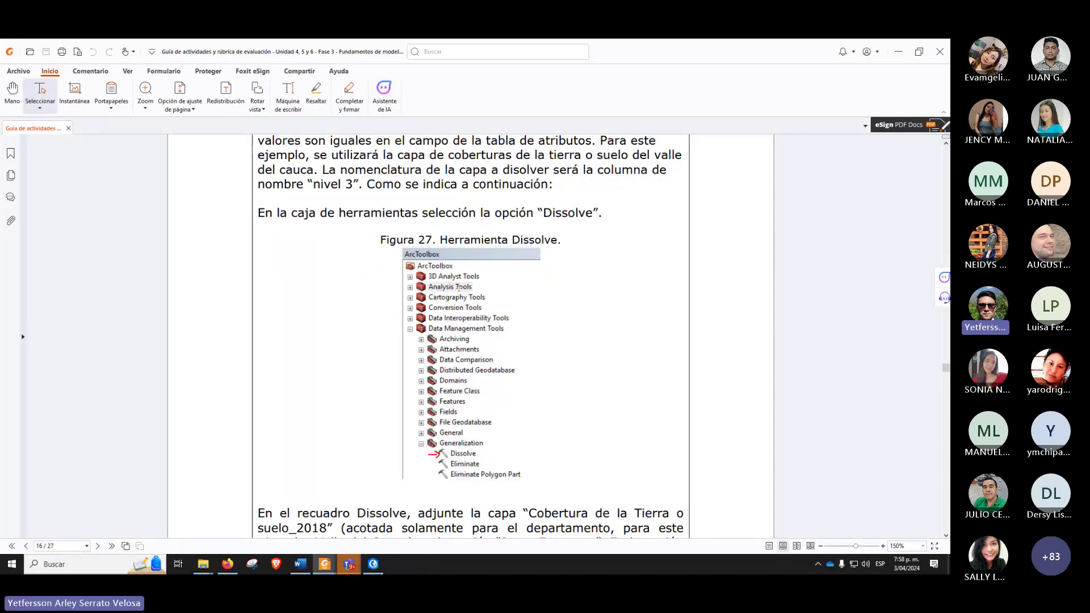
pyautogui.scroll(2, 458, 287)
pyautogui.scroll(1, 511, 295)
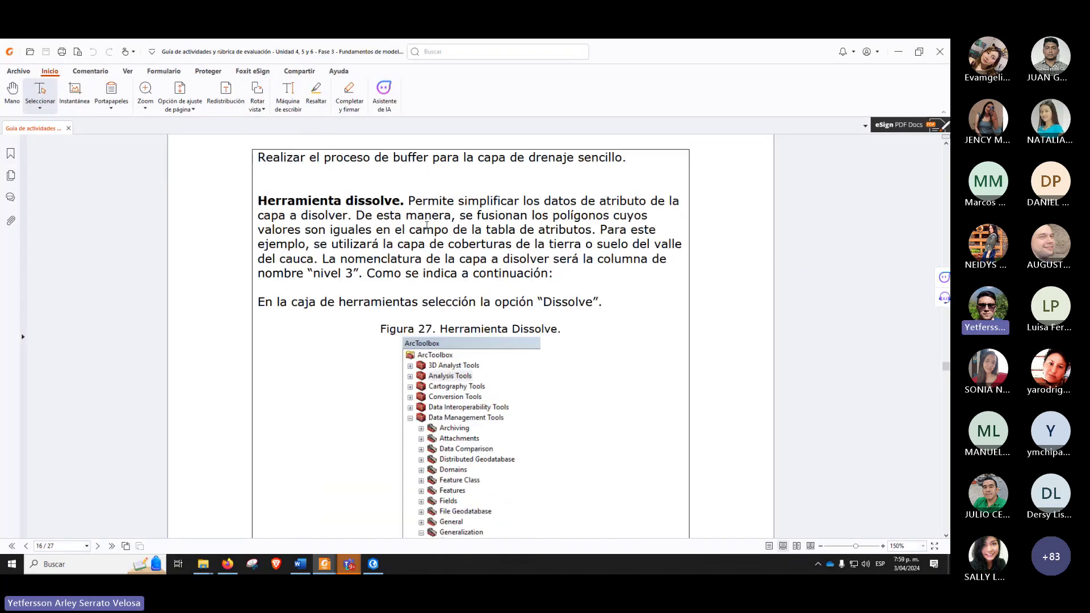
pyautogui.scroll(-1, 548, 304)
pyautogui.scroll(-1, 500, 312)
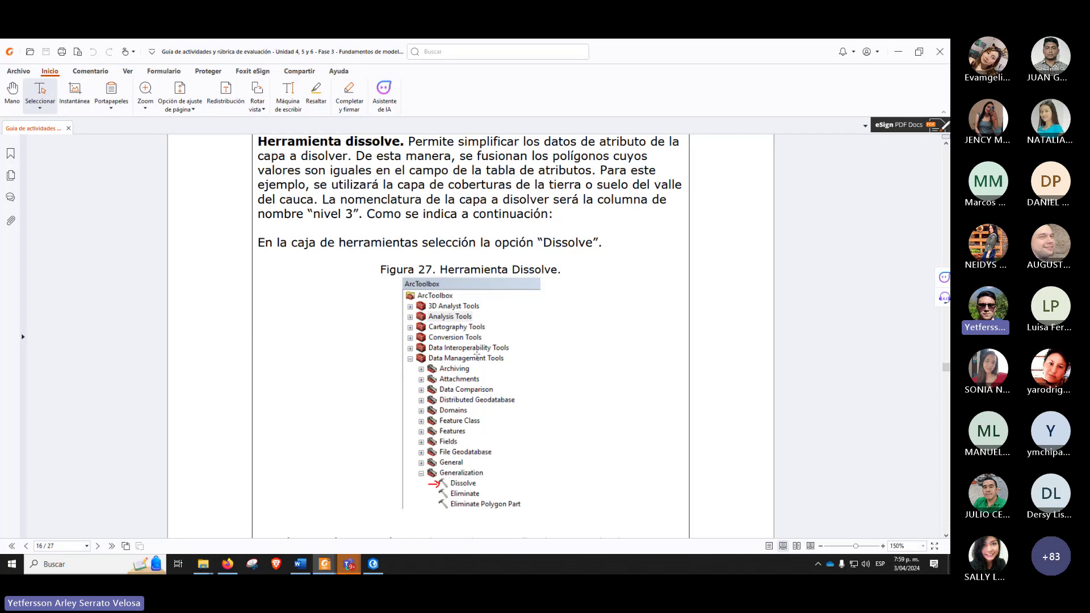
pyautogui.scroll(-1, 432, 348)
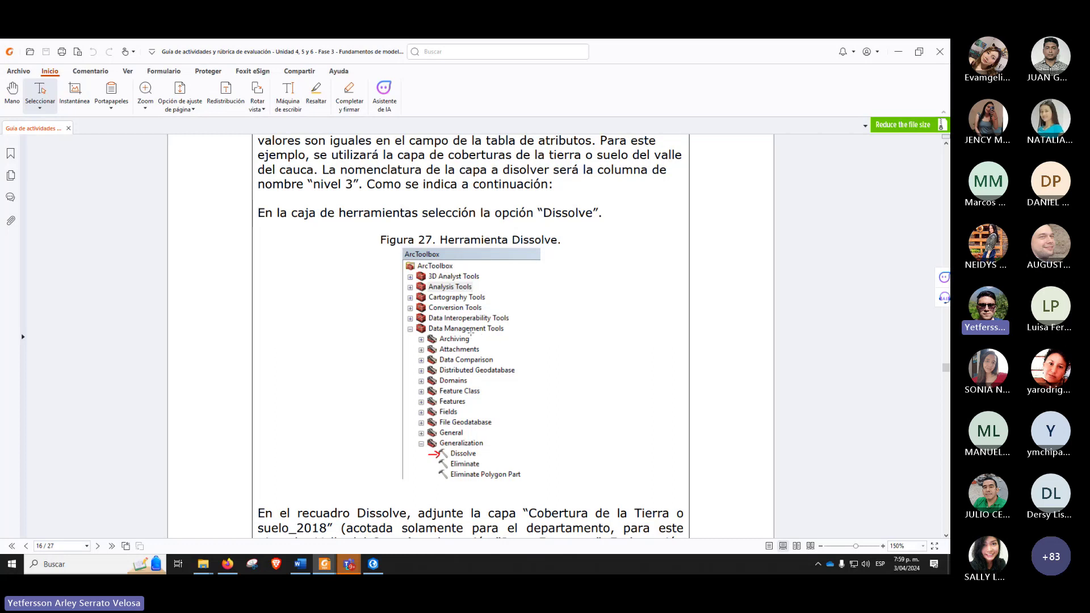
# Step: Return to ArcGIS Pro and open the Disolver tool from the Generalización toolset of Herramientas de administración de datos
pyautogui.click(897, 51)
pyautogui.click(796, 283)
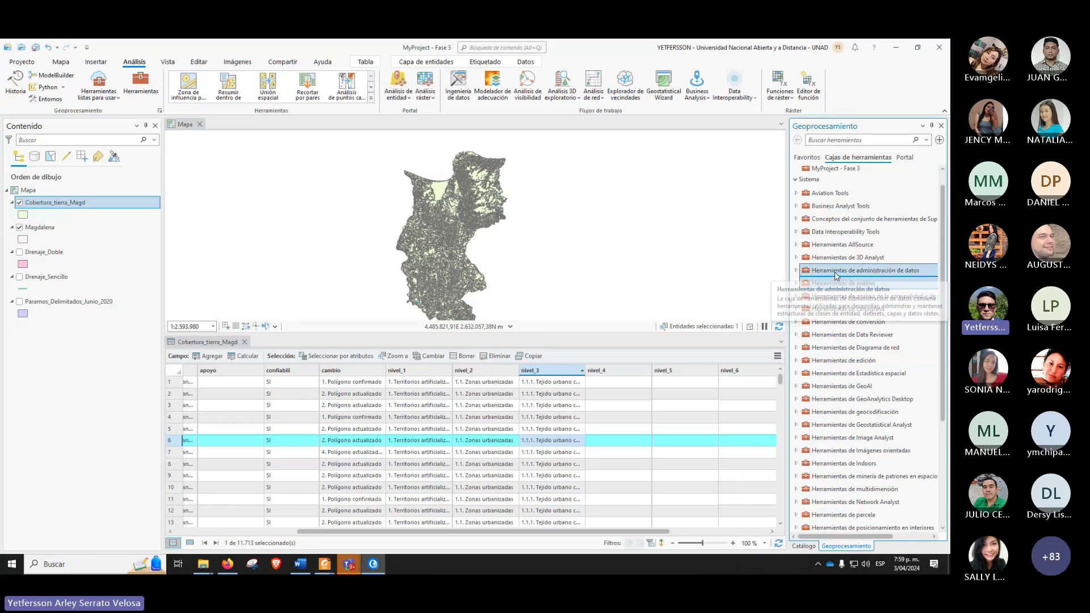
pyautogui.click(796, 271)
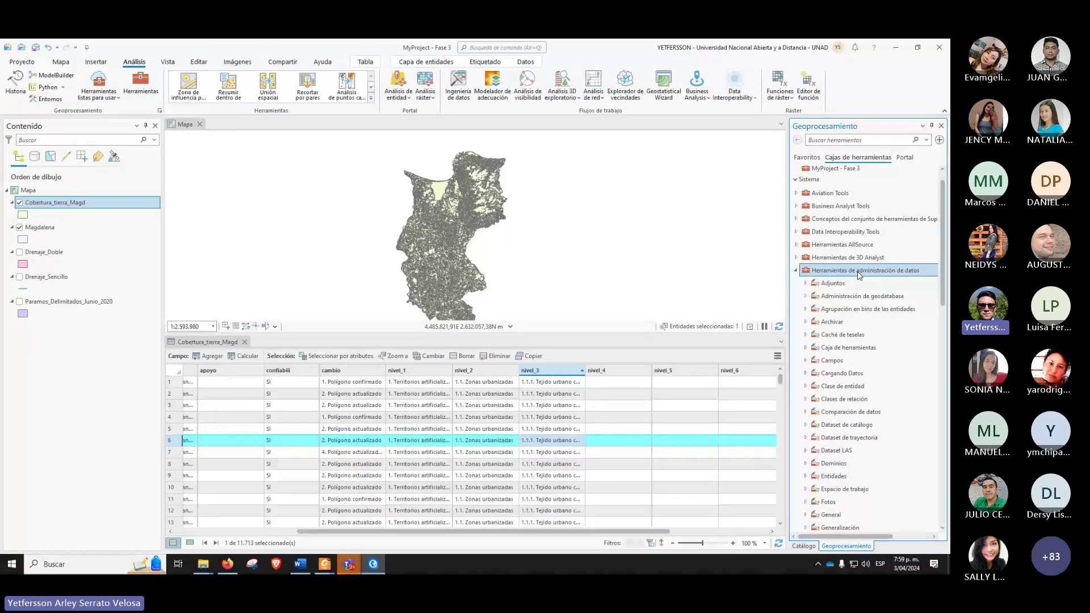
pyautogui.scroll(-3, 845, 397)
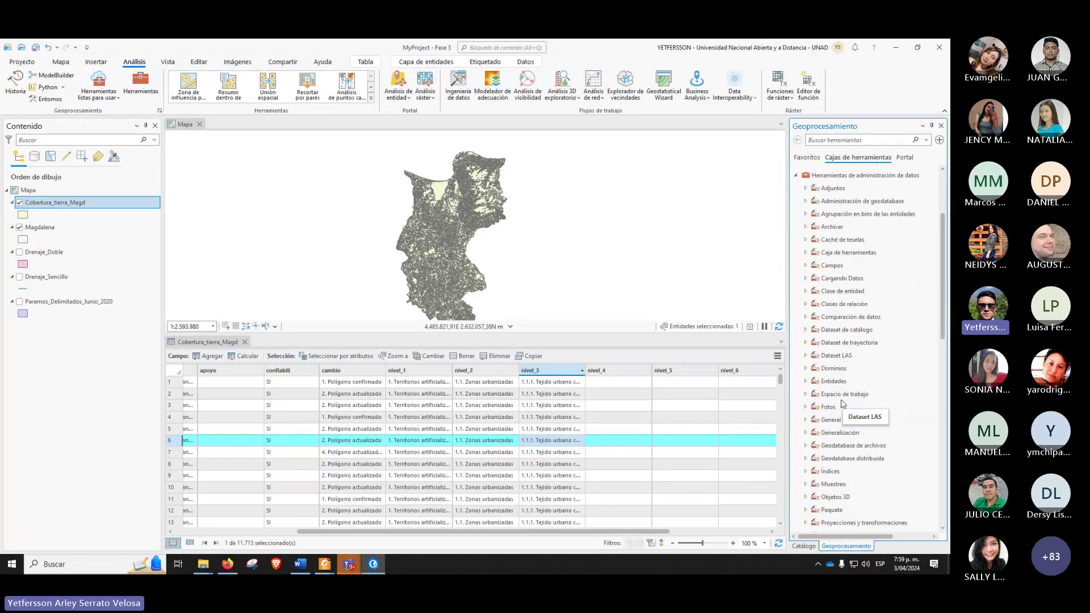
pyautogui.hotkey('alt', 'Tab')
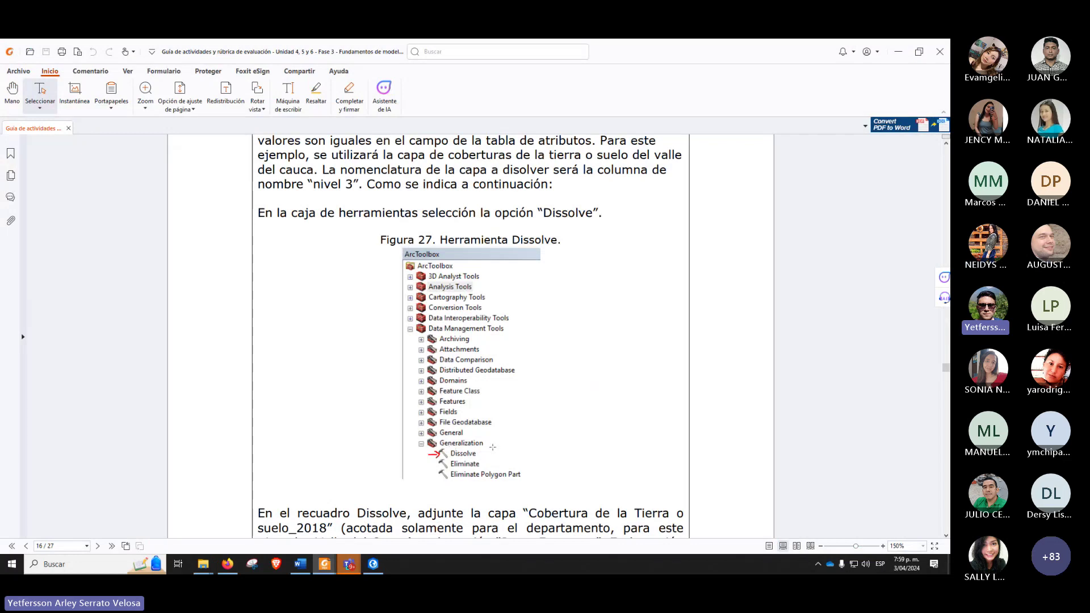
pyautogui.hotkey('alt', 'Tab')
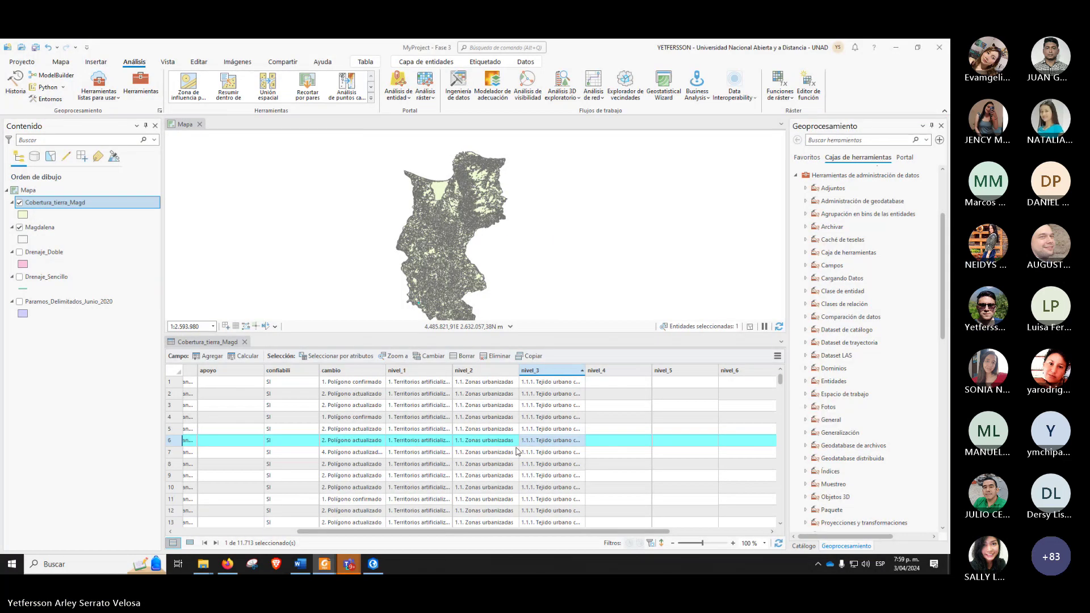
pyautogui.click(806, 432)
pyautogui.scroll(-3, 893, 348)
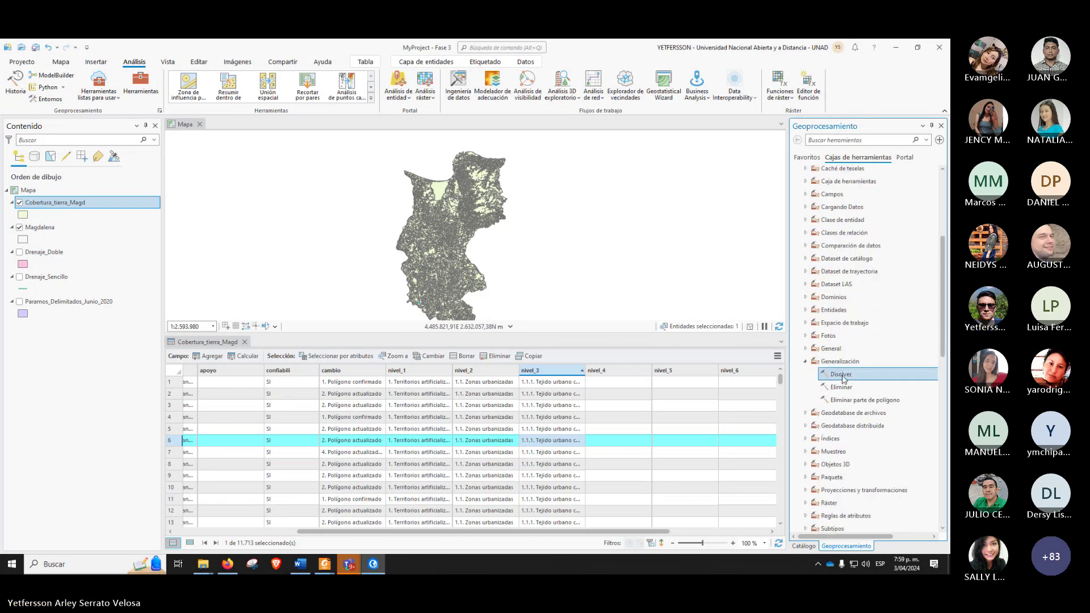
pyautogui.doubleClick(840, 374)
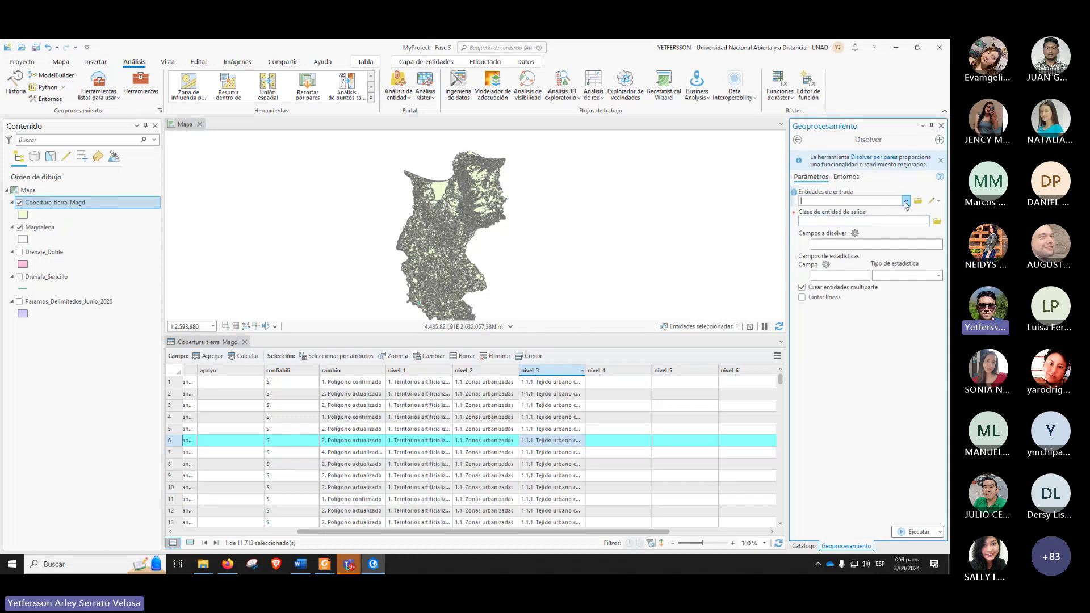
# Step: Set Cobertura_tierra_Magd as the Disolver tool's input entities and open the list of fields to dissolve on
pyautogui.click(906, 201)
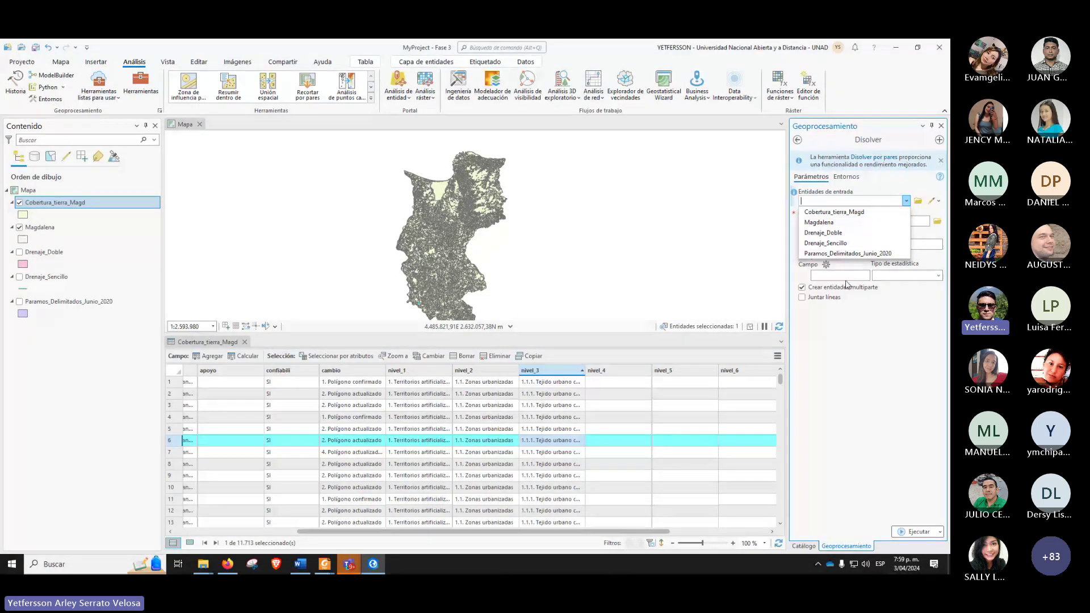
pyautogui.click(852, 212)
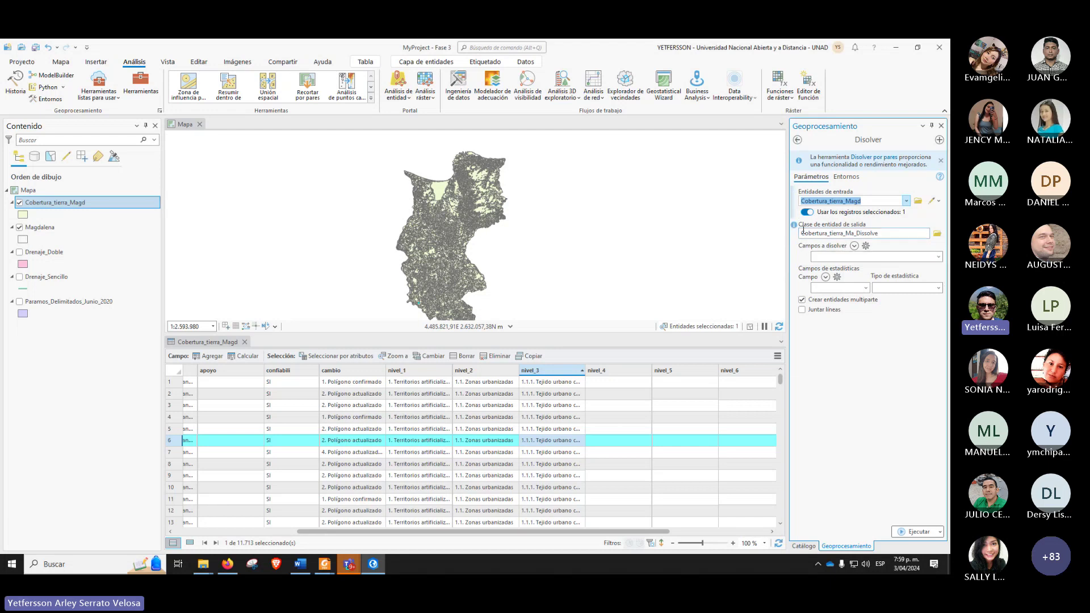
pyautogui.click(938, 258)
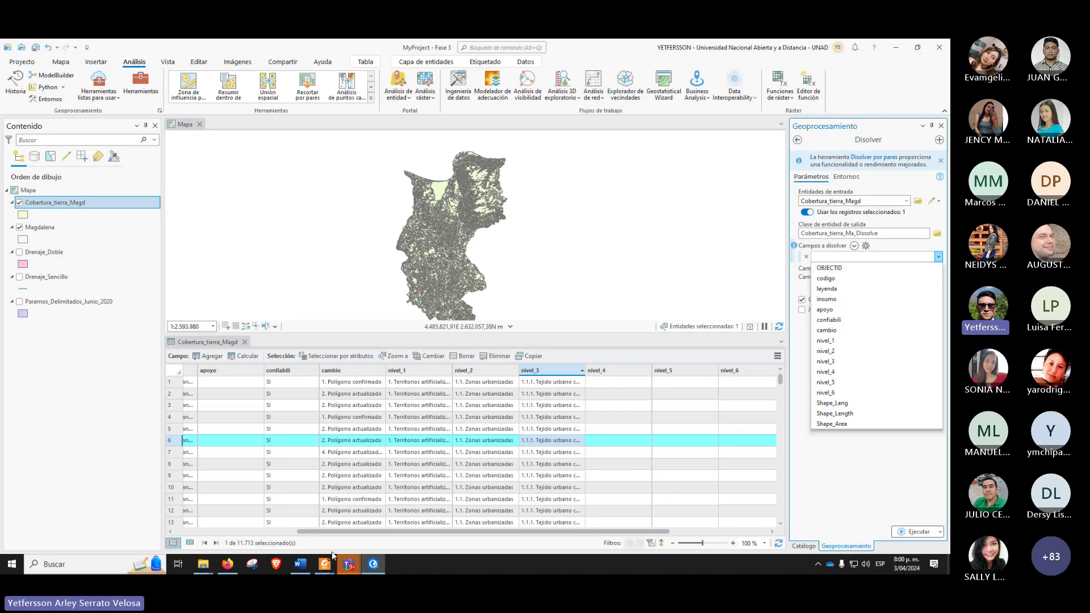
# Step: Switch to the activity guide PDF and read the Herramienta Clip paragraph on page 11, highlighting "bosques naturales"
pyautogui.moveTo(327, 566)
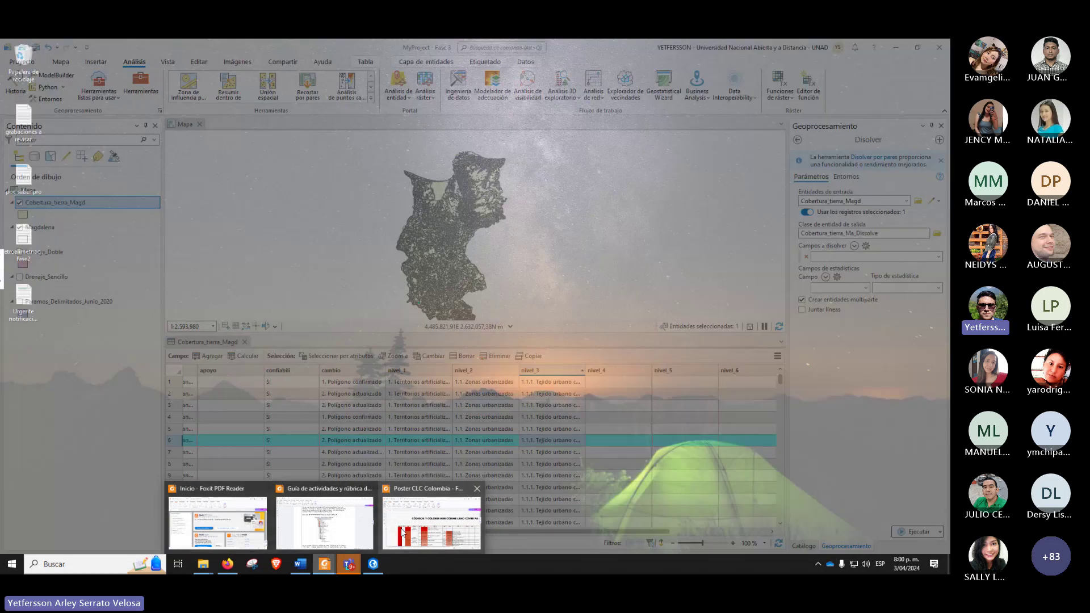
pyautogui.click(326, 510)
pyautogui.scroll(20, 488, 396)
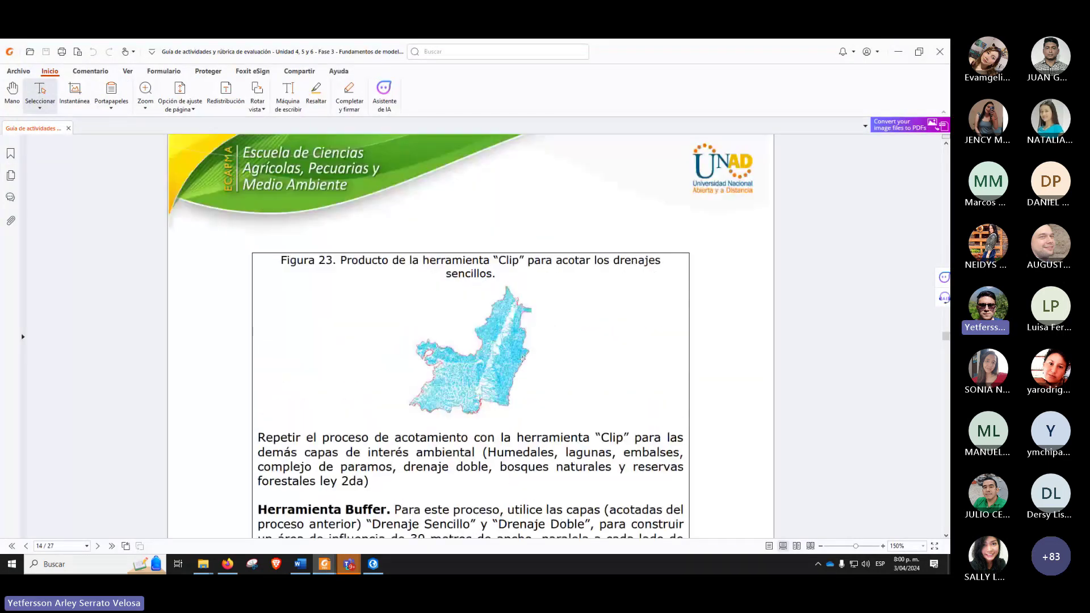
pyautogui.scroll(20, 522, 359)
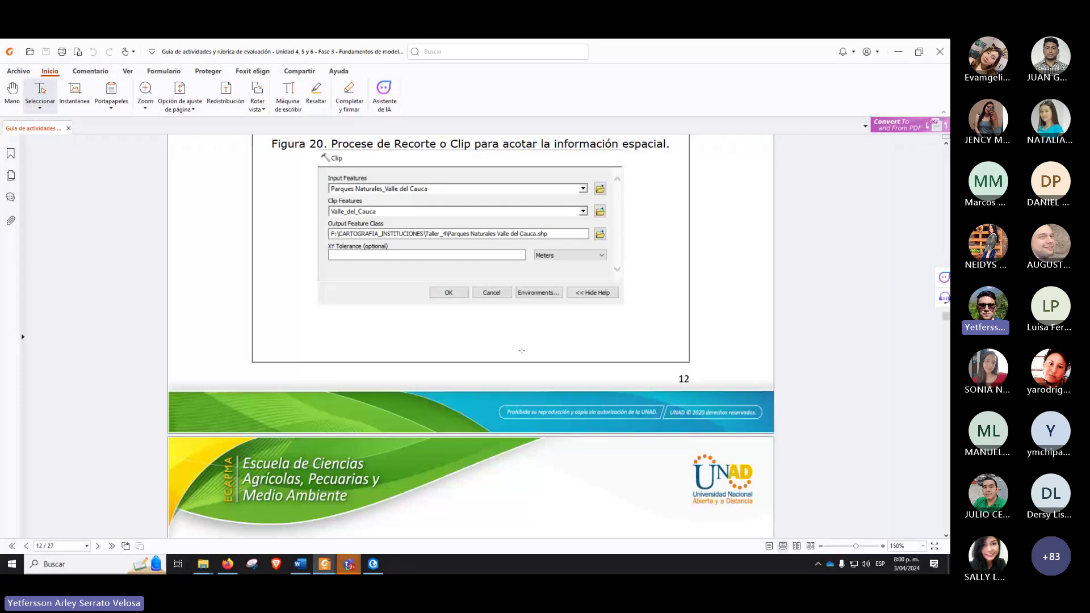
pyautogui.scroll(12, 521, 351)
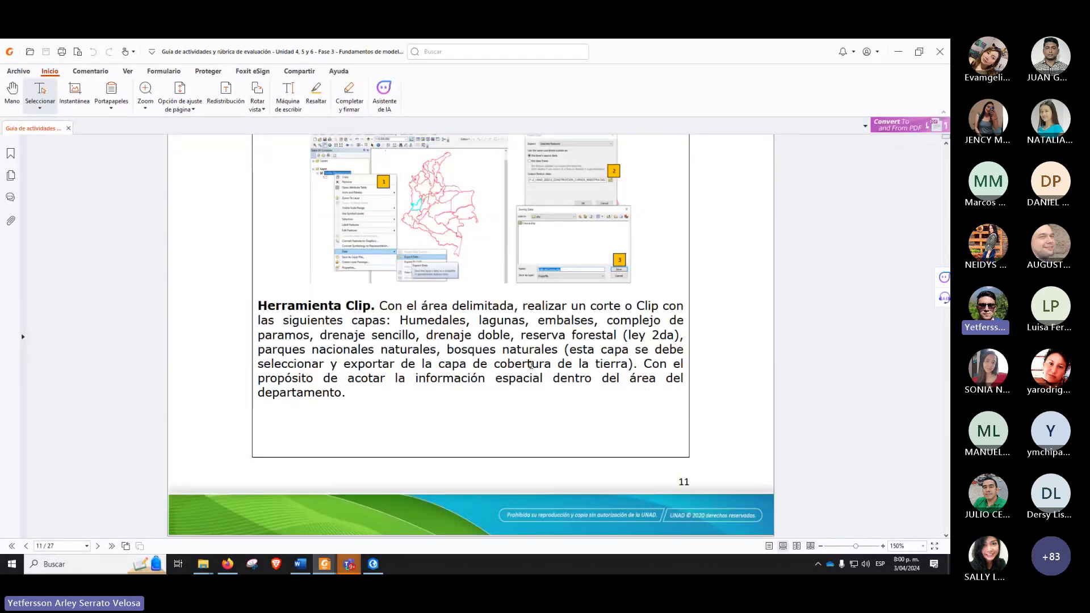
pyautogui.scroll(3, 521, 369)
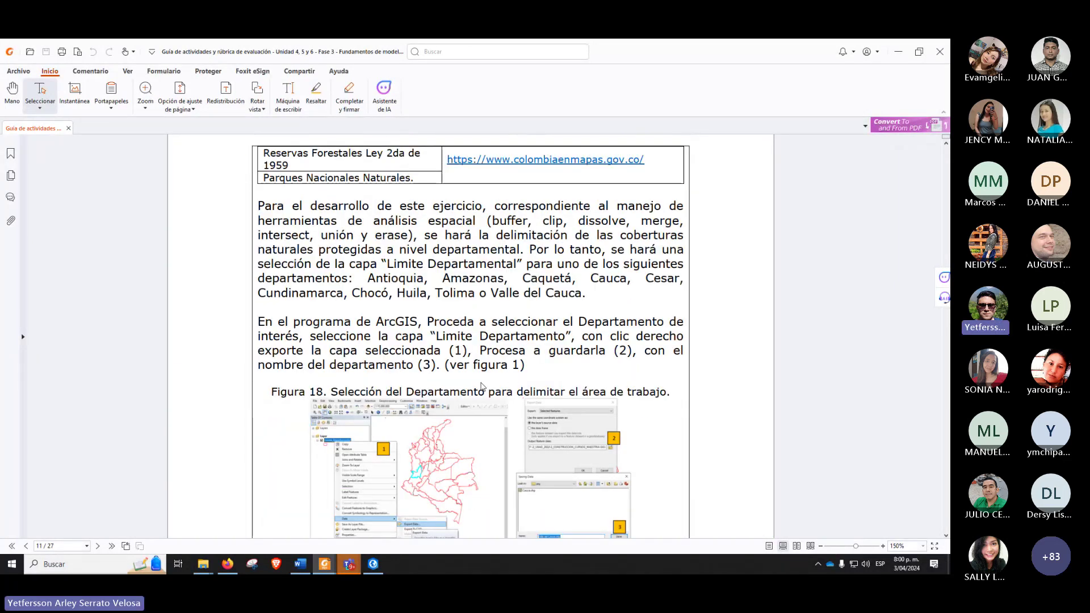
pyautogui.scroll(-5, 481, 386)
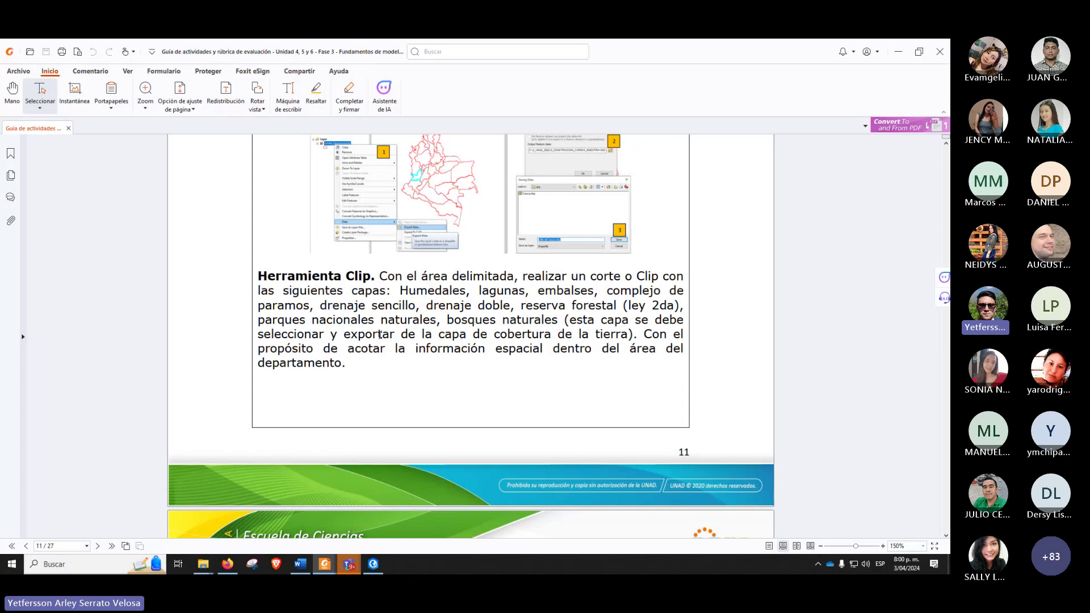
pyautogui.moveTo(437, 320); pyautogui.dragTo(556, 322)
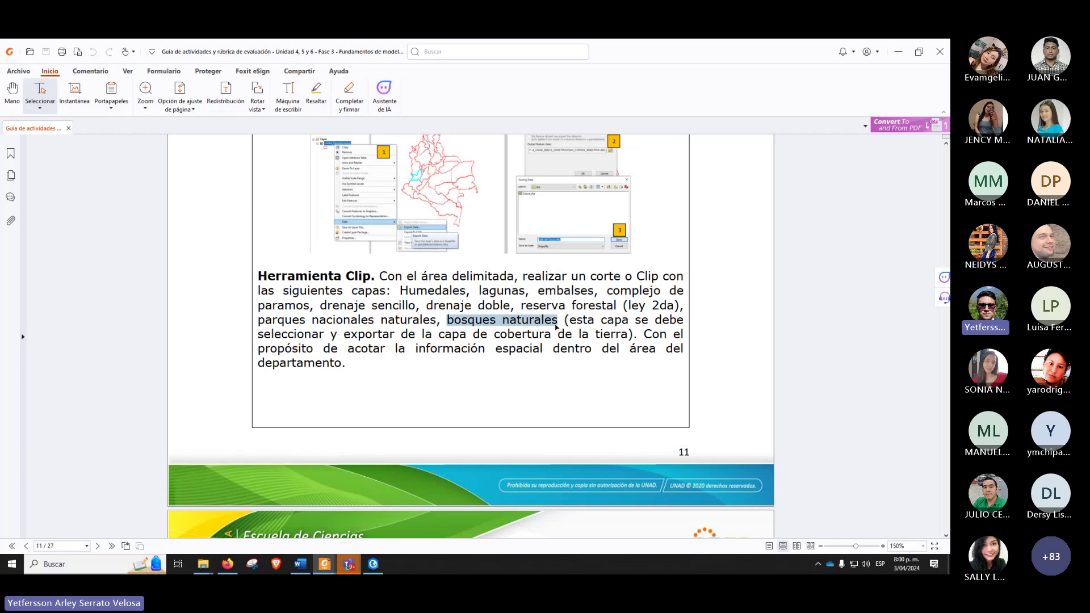
# Step: Switch to the Poster CLC Colombia PDF and examine the level 3 categories under Bosques, highlighting "Plantación forestal", before checking the level headings
pyautogui.moveTo(325, 564)
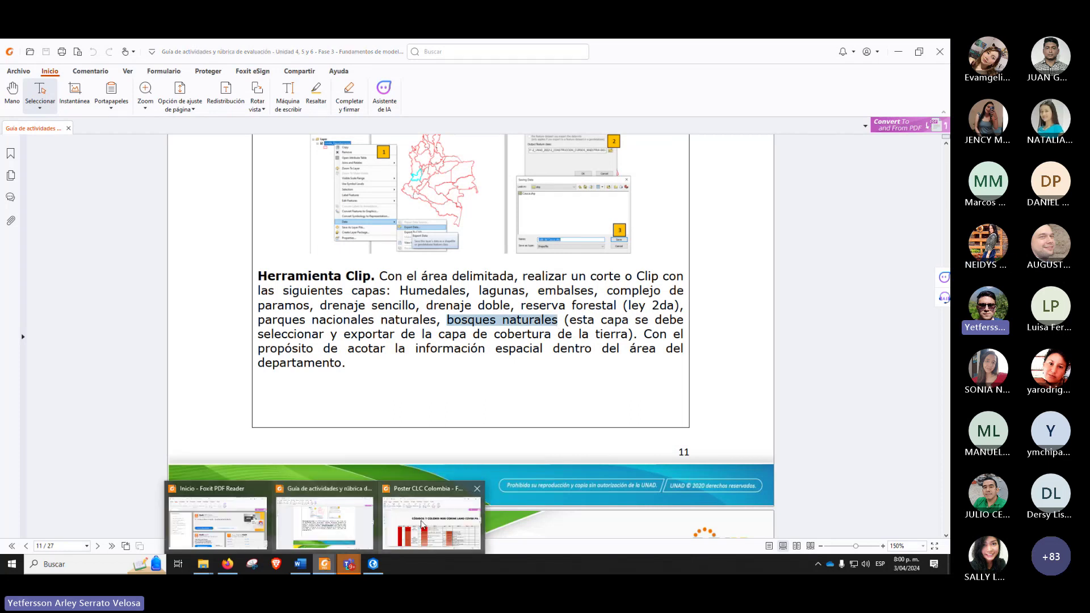
pyautogui.click(422, 524)
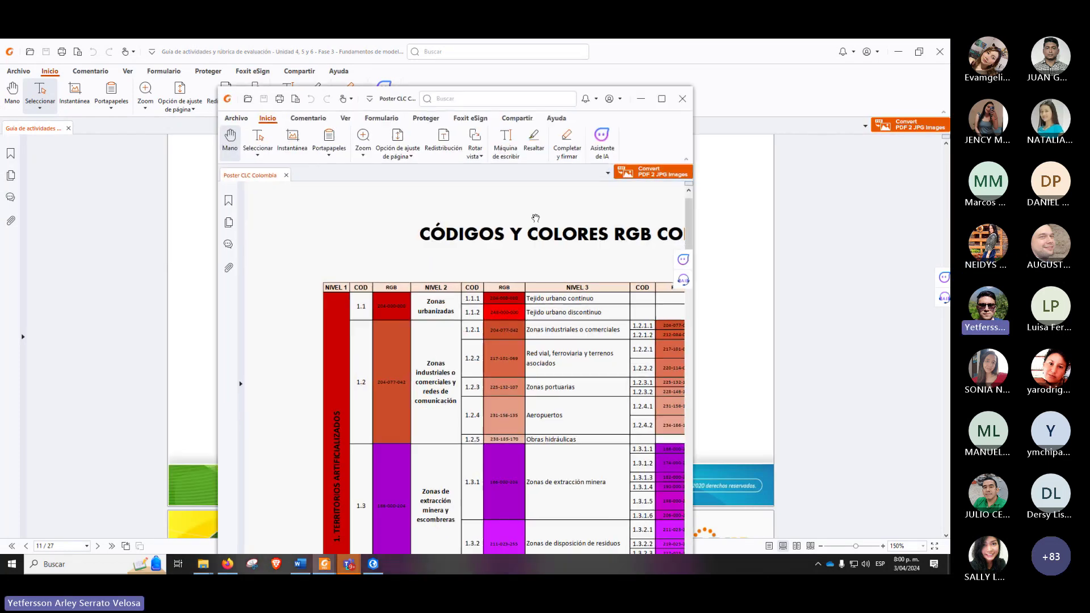
pyautogui.click(661, 98)
pyautogui.scroll(-2, 513, 340)
pyautogui.scroll(-2, 514, 359)
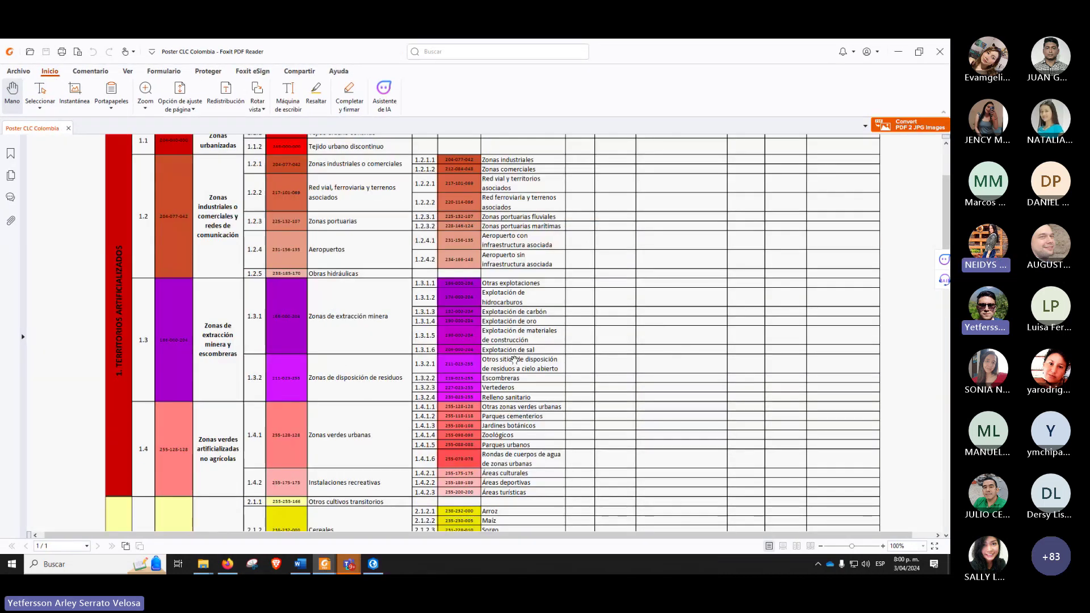
pyautogui.scroll(-12, 514, 359)
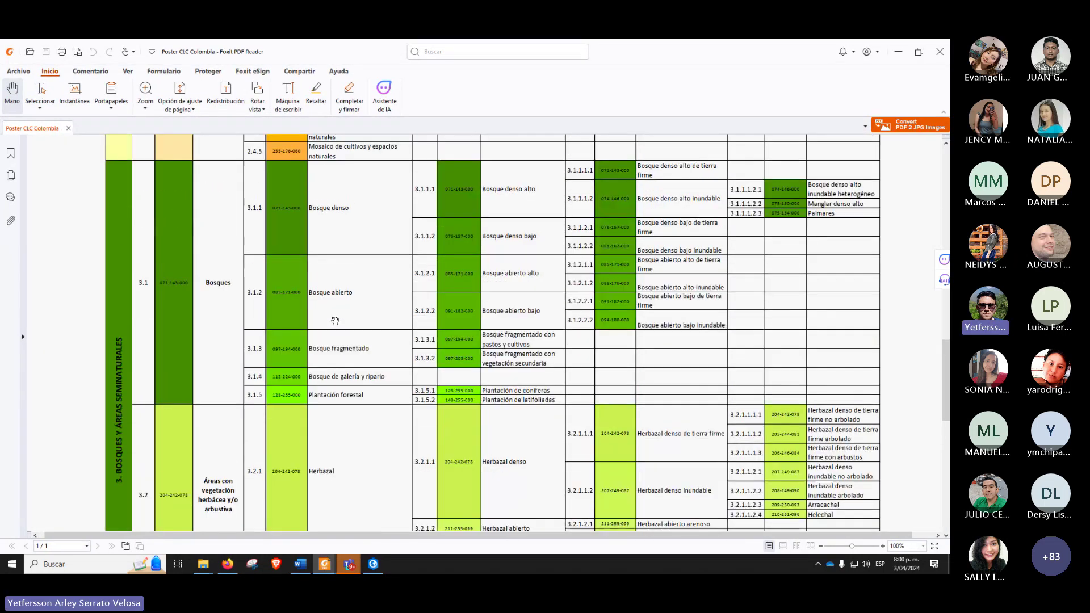
pyautogui.scroll(2, 335, 321)
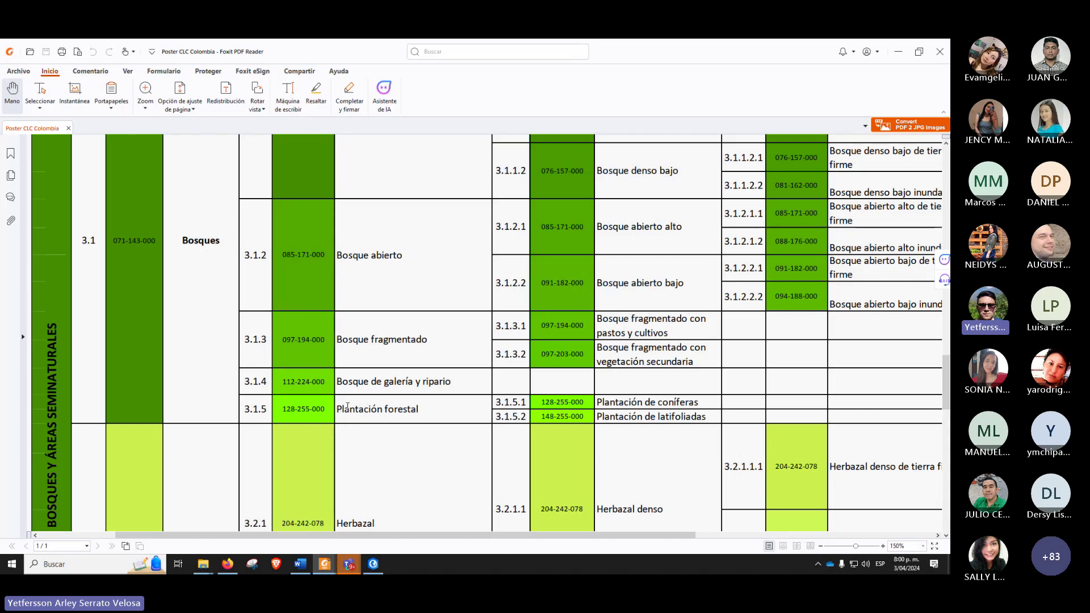
pyautogui.moveTo(337, 407); pyautogui.dragTo(422, 408)
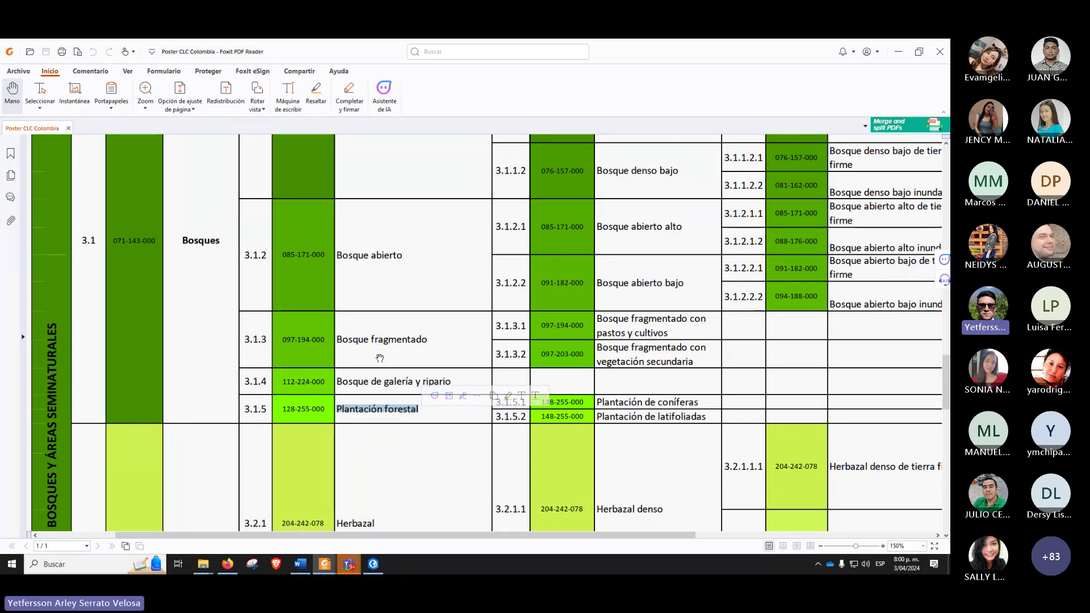
pyautogui.scroll(3, 392, 339)
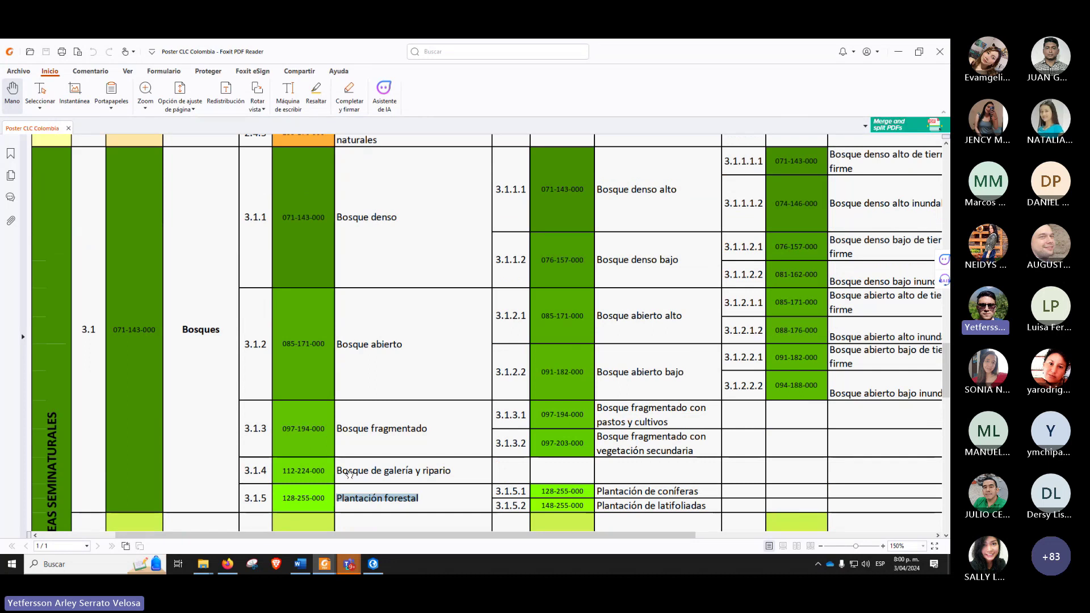
pyautogui.hscroll(-3, 409, 414)
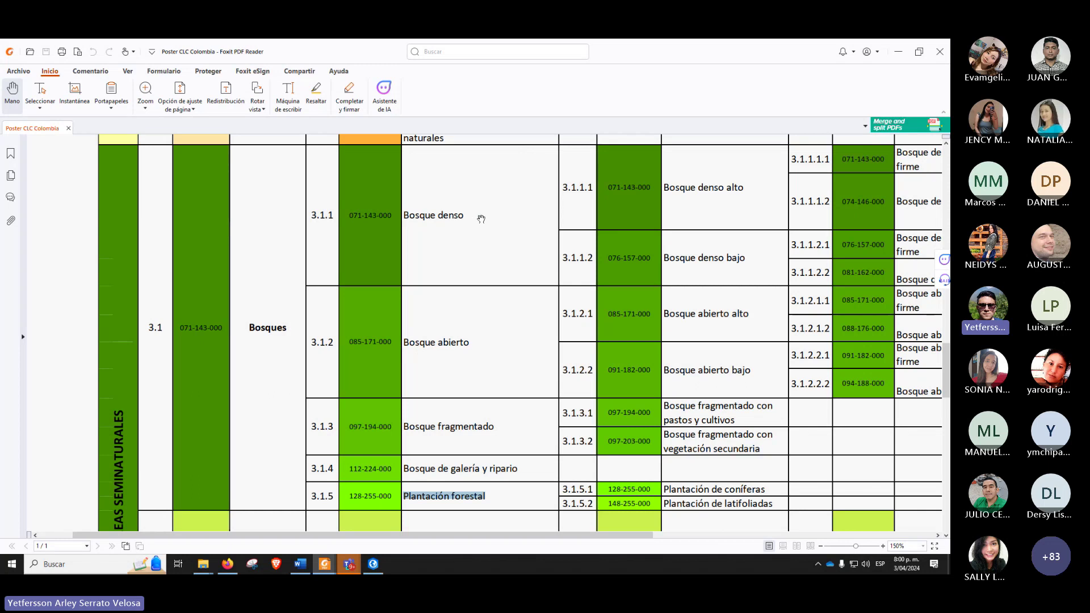
pyautogui.scroll(15, 454, 361)
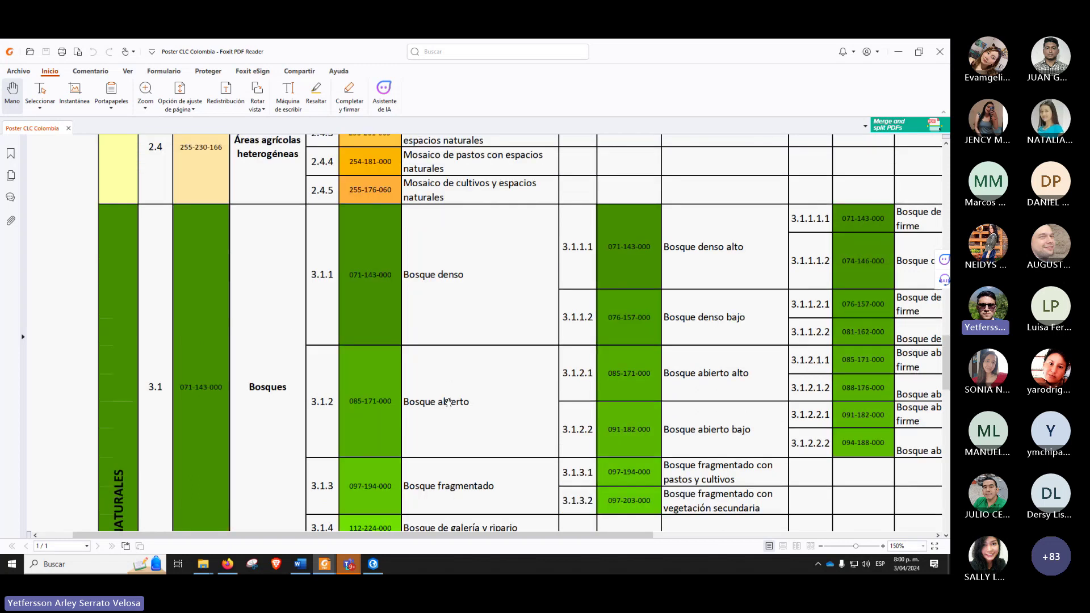
pyautogui.scroll(5, 465, 355)
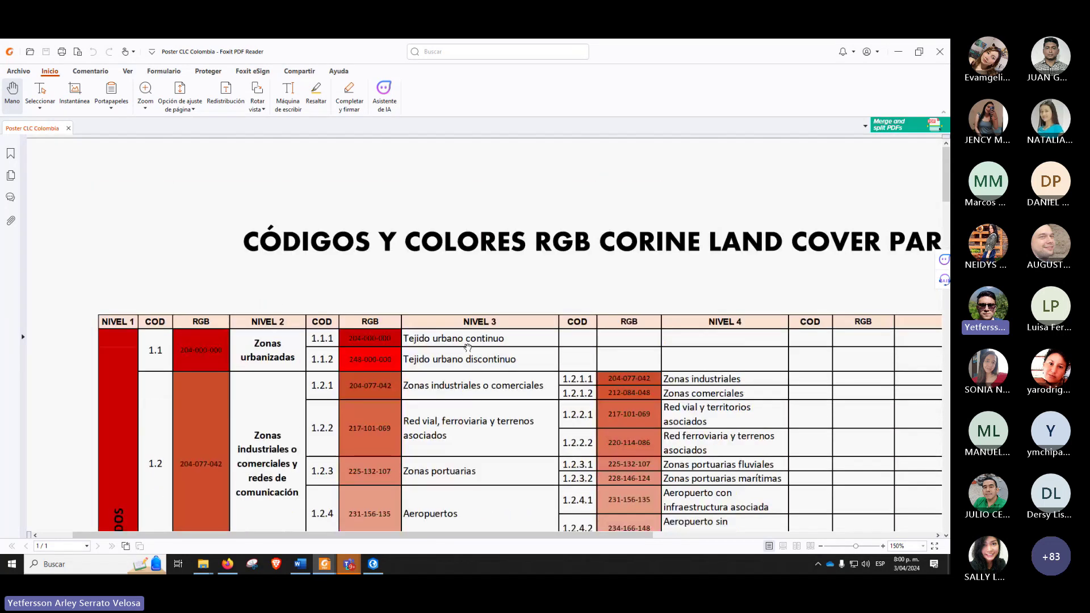
pyautogui.click(898, 52)
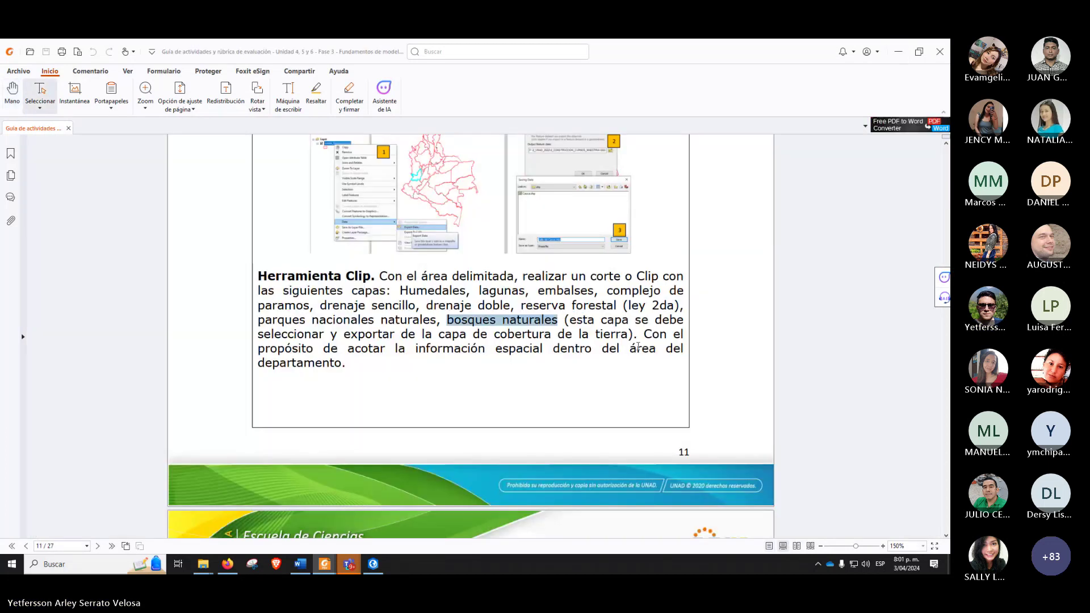
# Step: Return to ArcGIS Pro and set nivel_3 as the Disolver tool's dissolve field
pyautogui.click(372, 564)
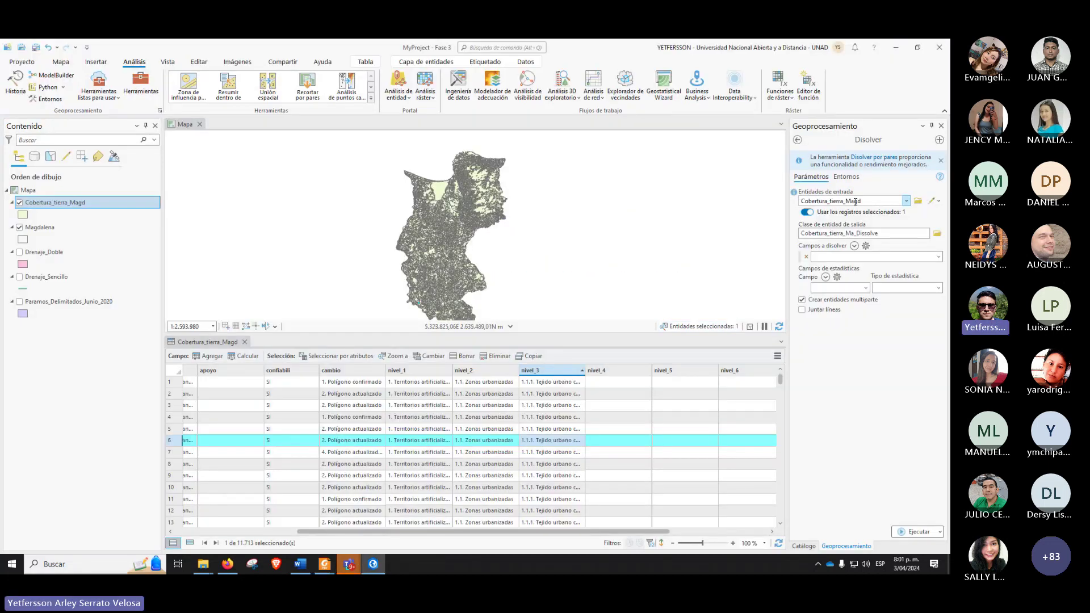
pyautogui.click(935, 256)
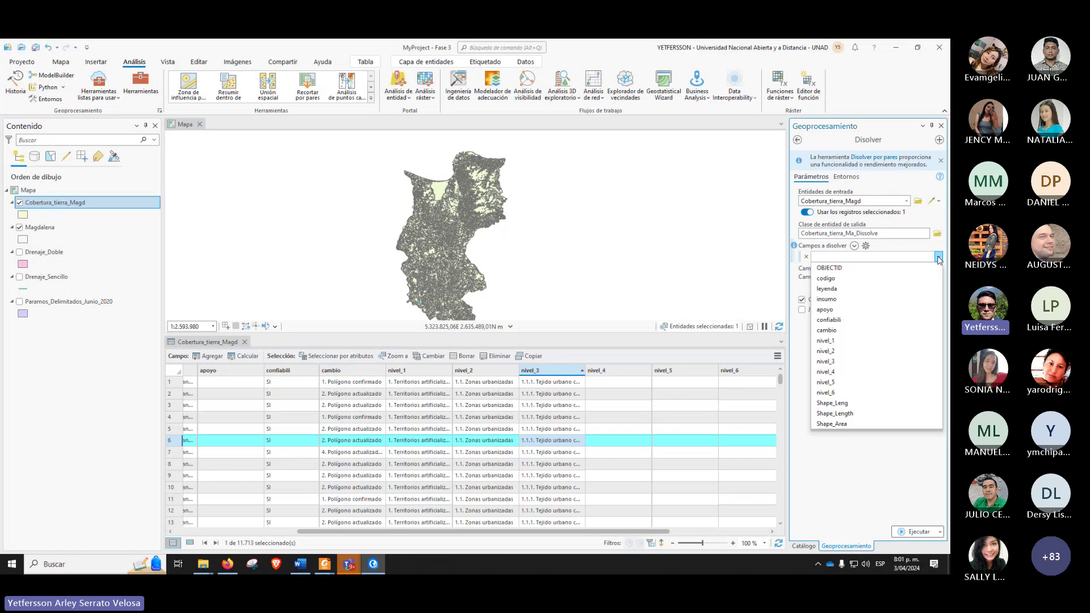
pyautogui.click(830, 362)
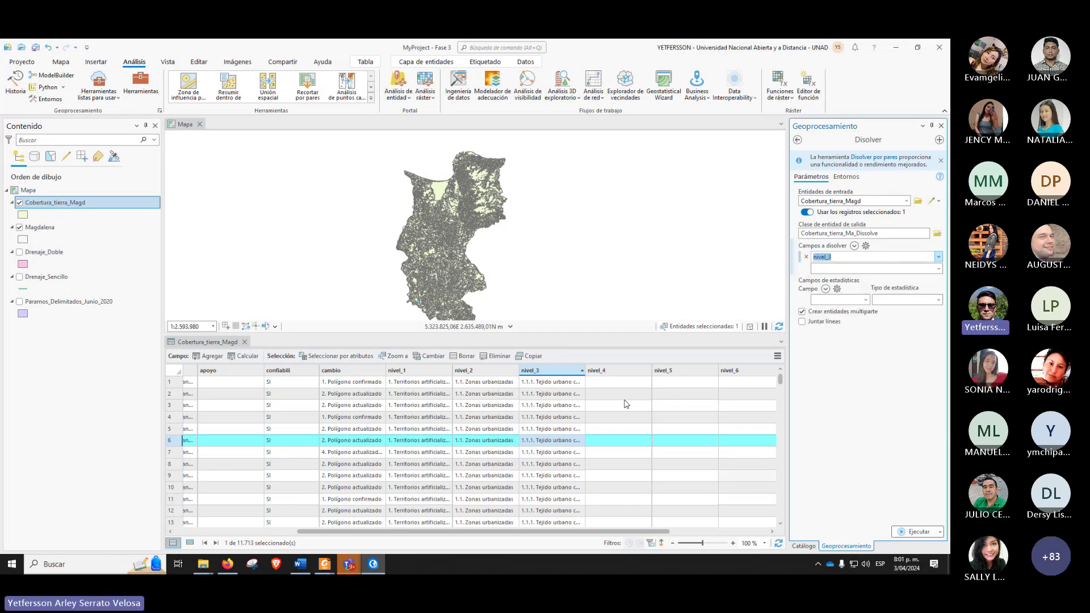
# Step: Close the attribute table and run Disolver on the selected record of Cobertura_tierra_Magd with the output name Cobertura_tierra_Ma_Dissolve
pyautogui.click(245, 342)
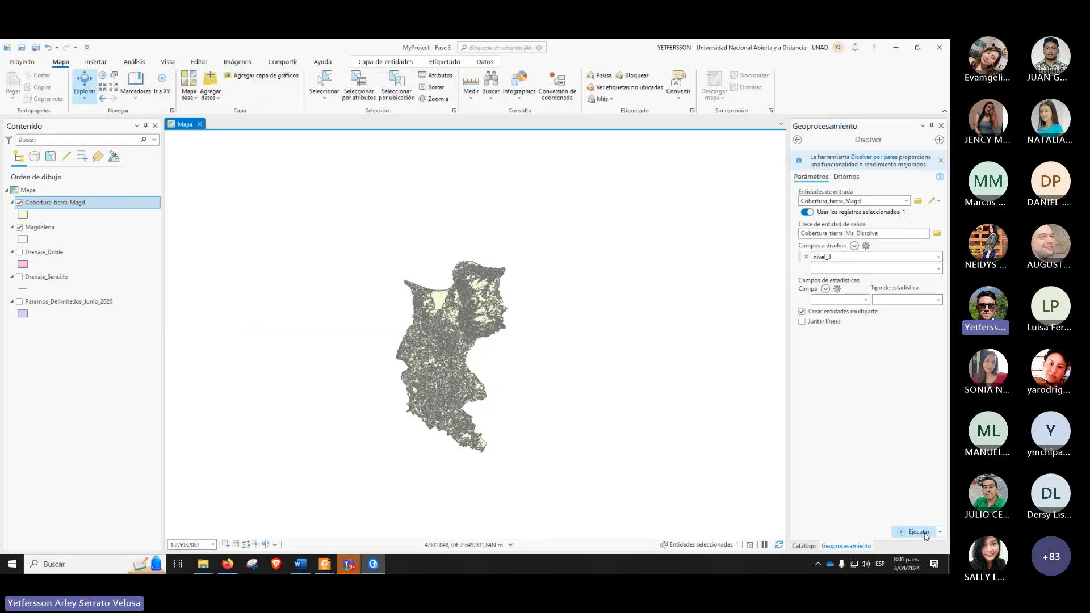
pyautogui.click(919, 530)
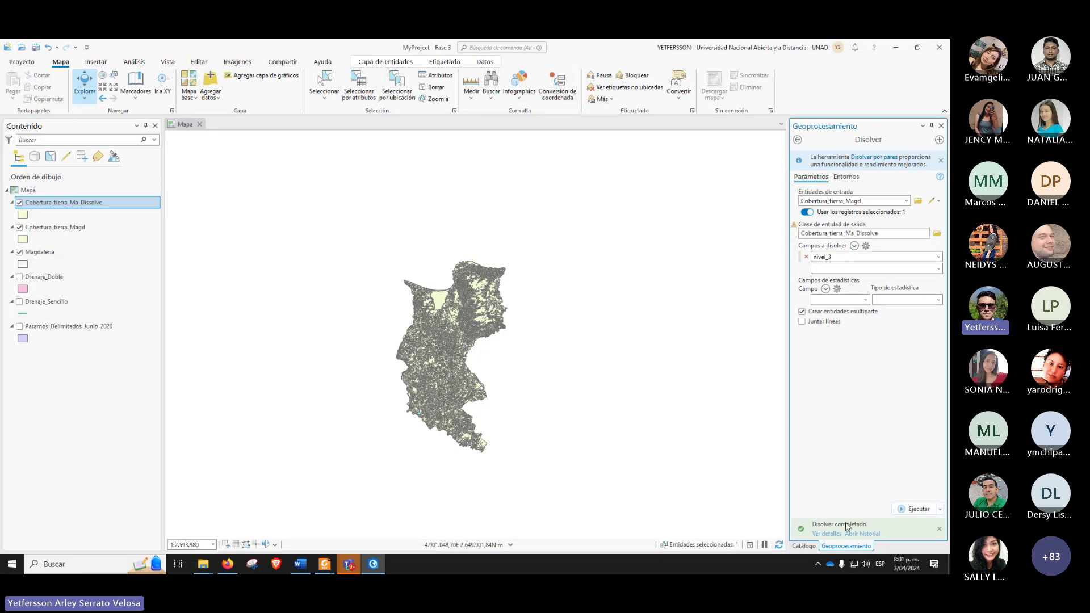
pyautogui.moveTo(846, 526)
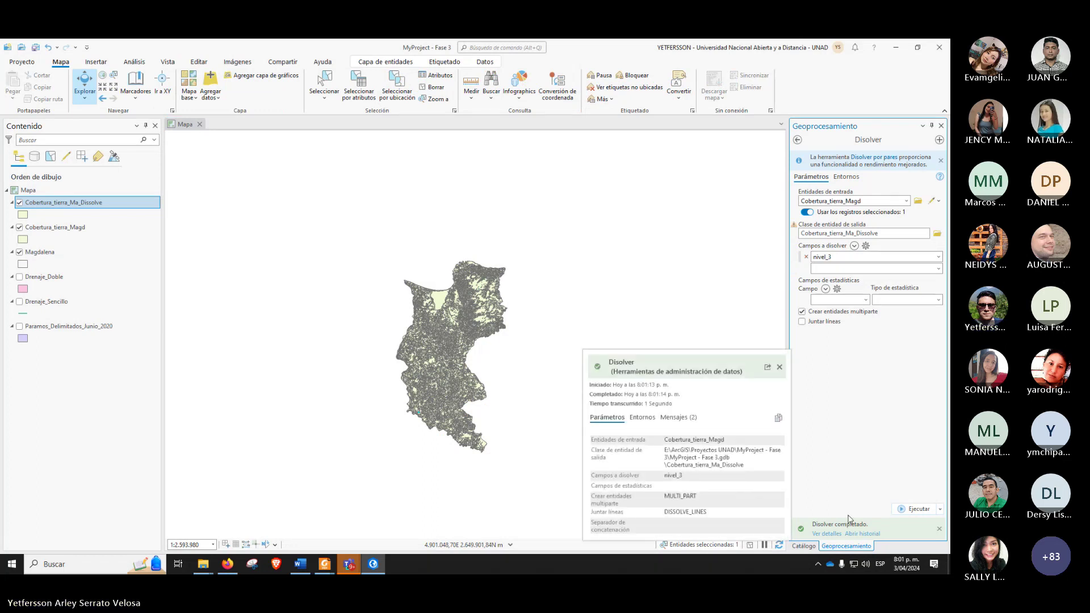
# Step: Hide the Cobertura_tierra_Magd layer on the map
pyautogui.click(20, 228)
pyautogui.click(20, 228)
pyautogui.click(19, 228)
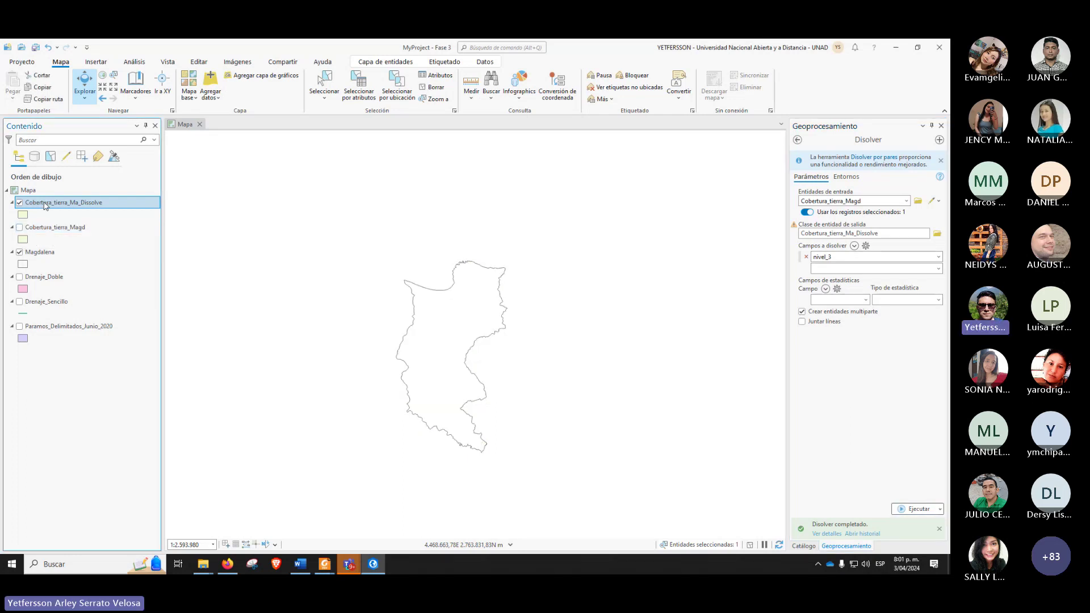
# Step: Open the attribute table of Cobertura_tierra_Ma_Dissolve and check its records
pyautogui.click(21, 203)
pyautogui.rightClick(21, 206)
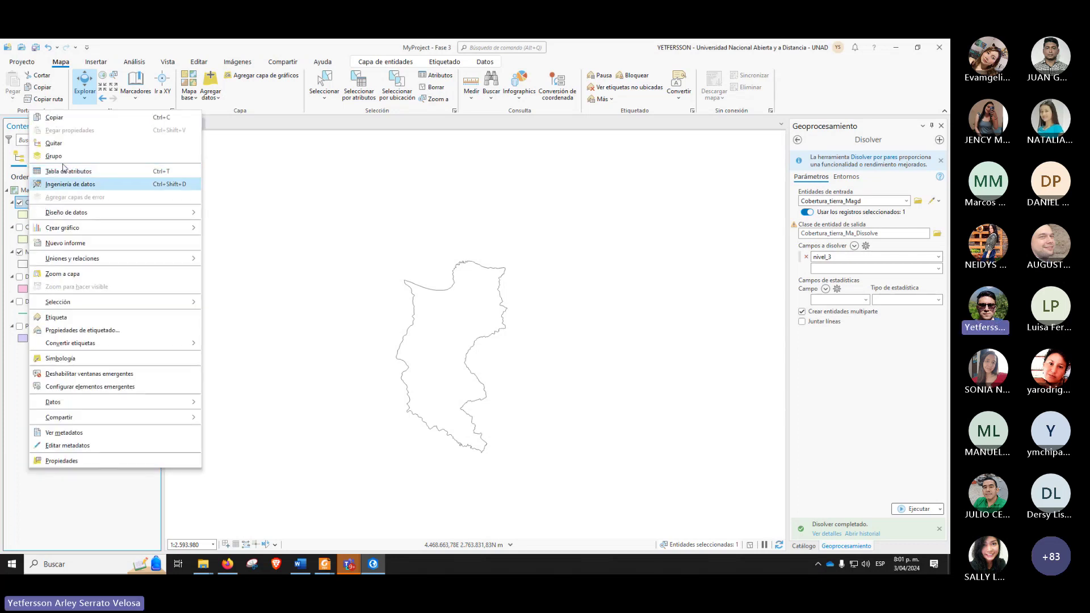
pyautogui.click(80, 177)
pyautogui.hotkey('ctrl', 't')
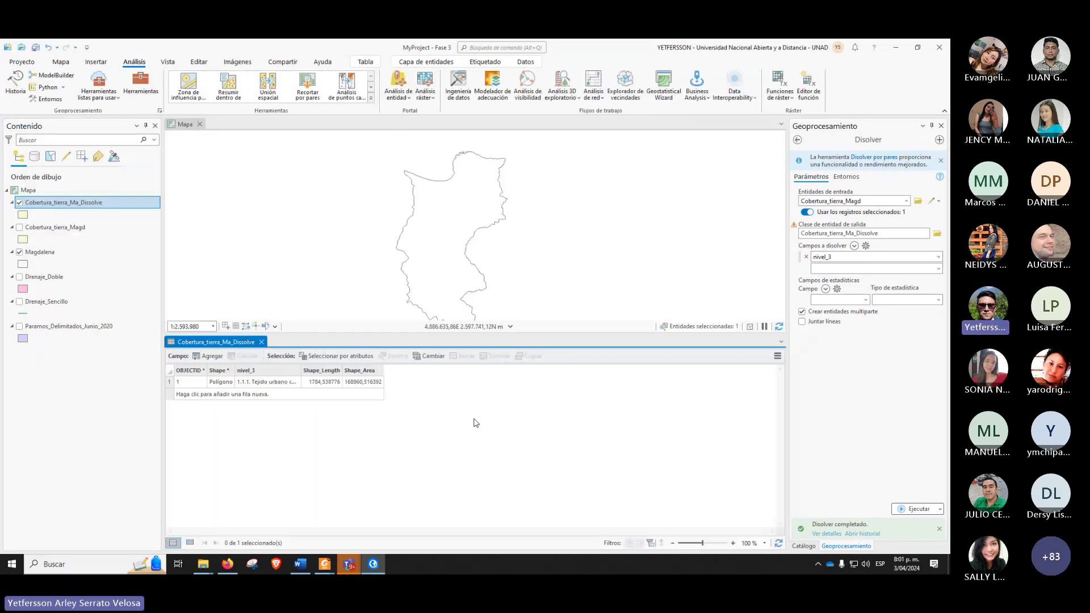
pyautogui.click(229, 383)
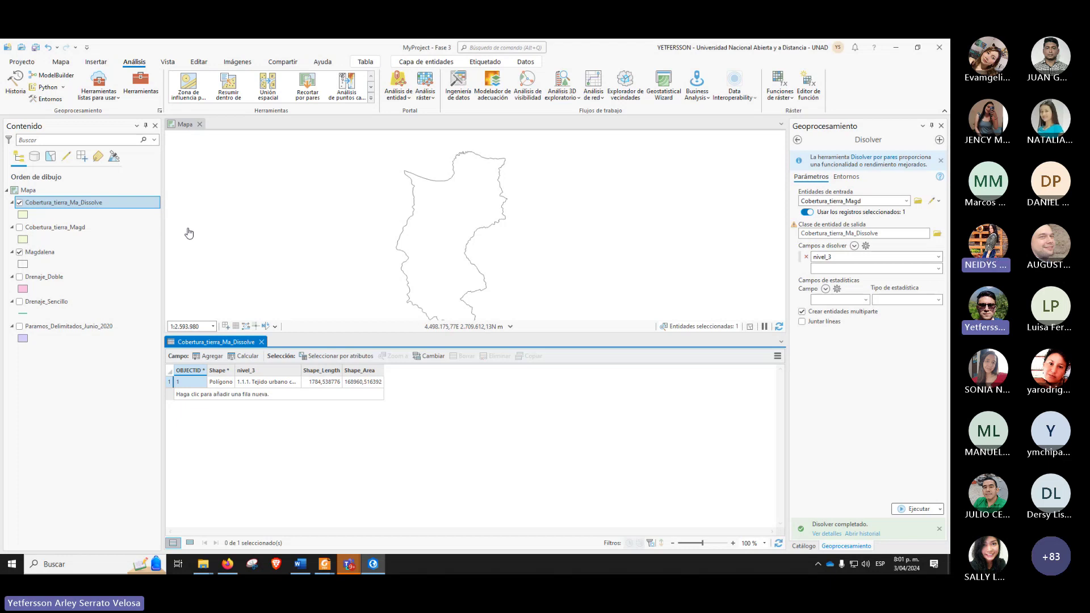
# Step: Close the dissolve result's attribute table and remove the Cobertura_tierra_Ma_Dissolve layer from the map
pyautogui.click(261, 341)
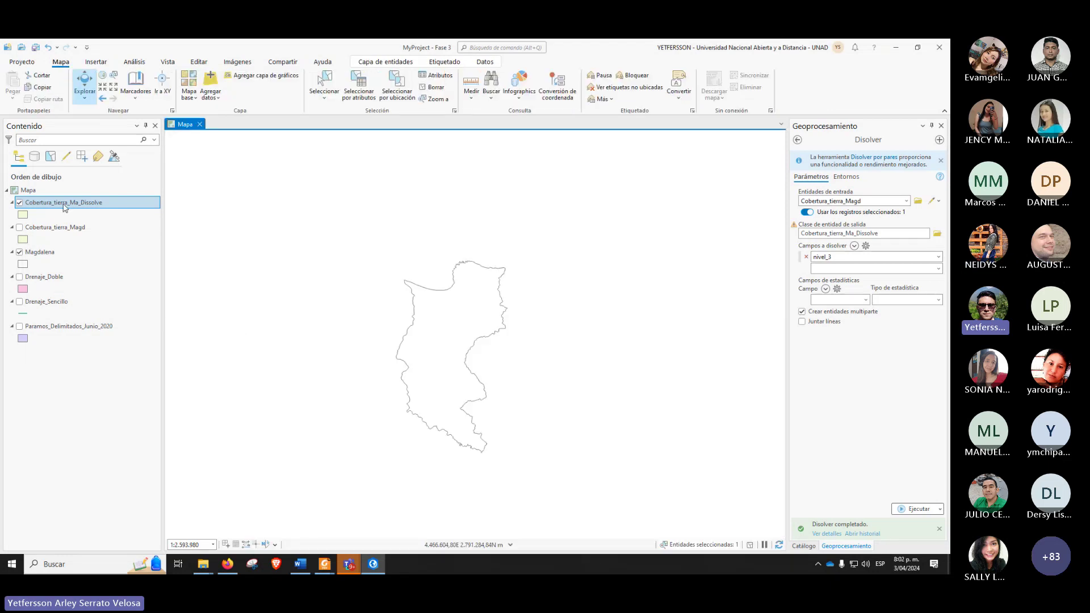
pyautogui.rightClick(64, 208)
pyautogui.click(74, 149)
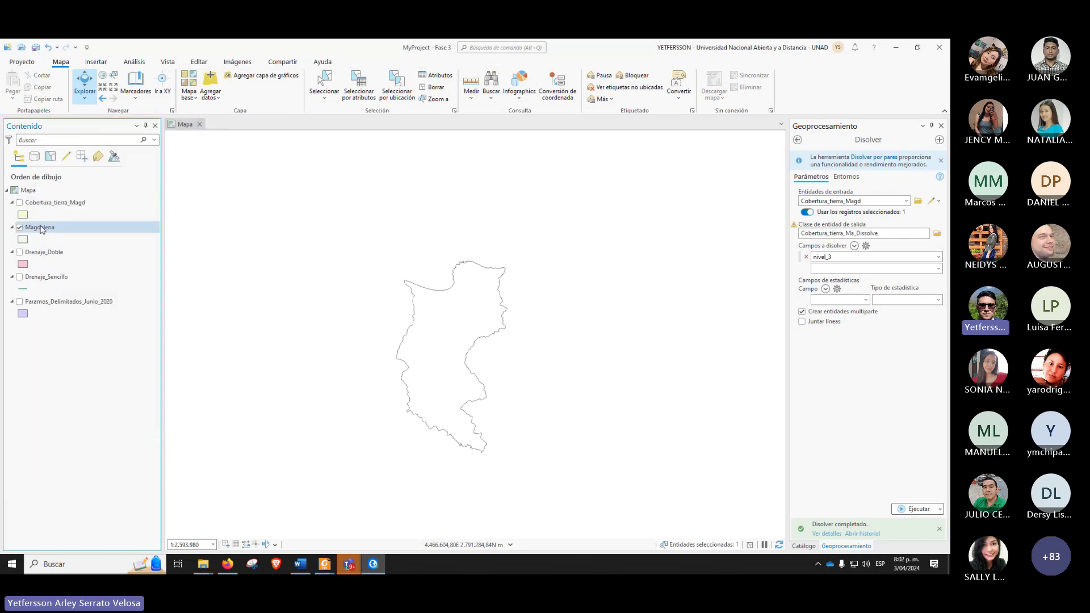
# Step: Open the attribute table of Cobertura_tierra_Magd to check which record is selected
pyautogui.rightClick(42, 203)
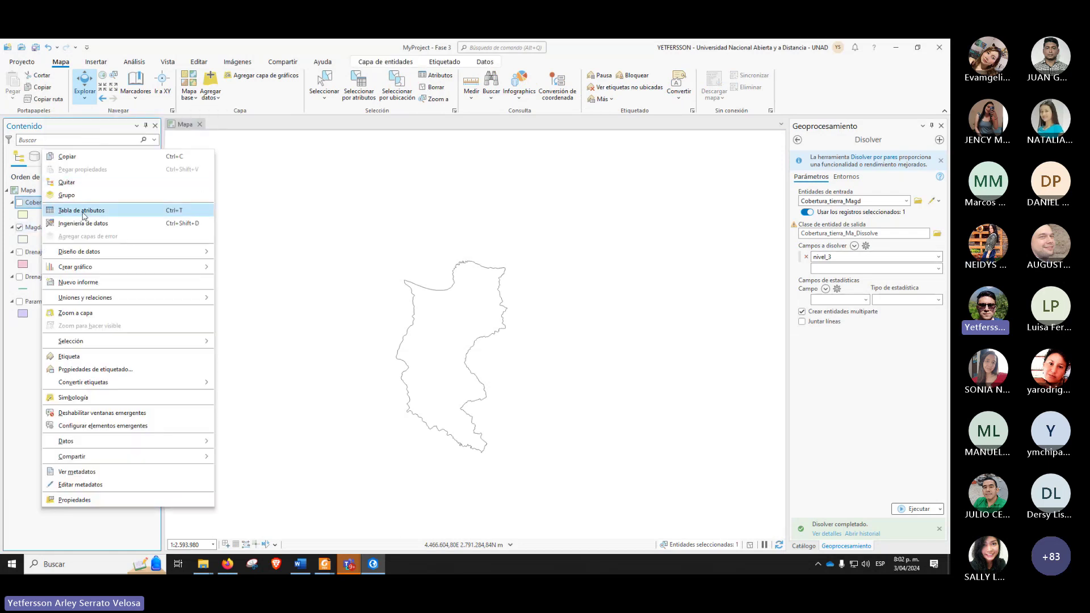
pyautogui.click(82, 210)
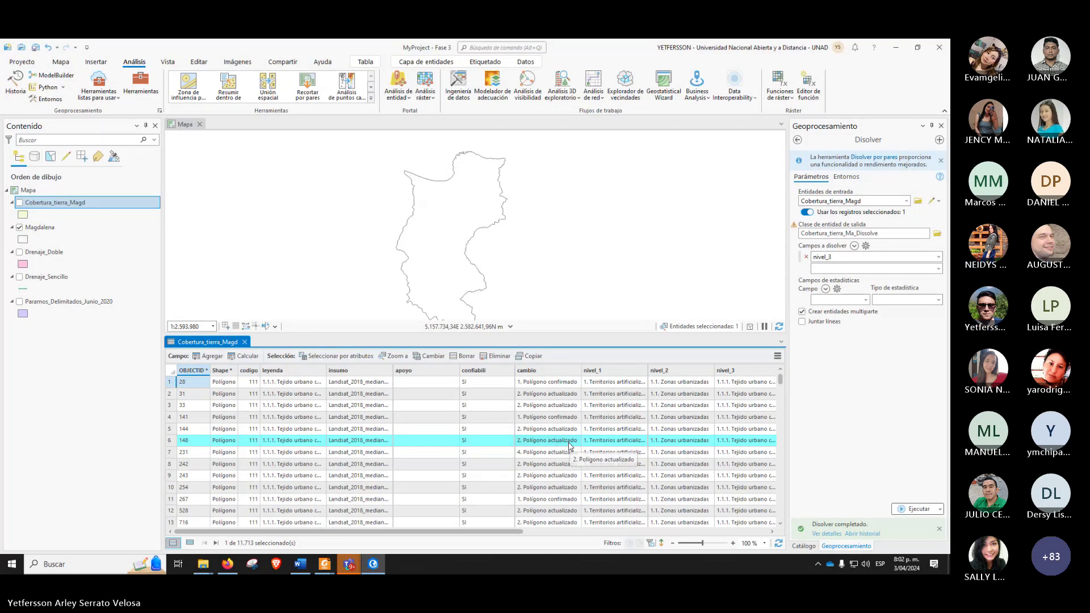
# Step: Clear the record selection of Cobertura_tierra_Magd with the Select tool on an empty map area and check its attribute table
pyautogui.click(60, 62)
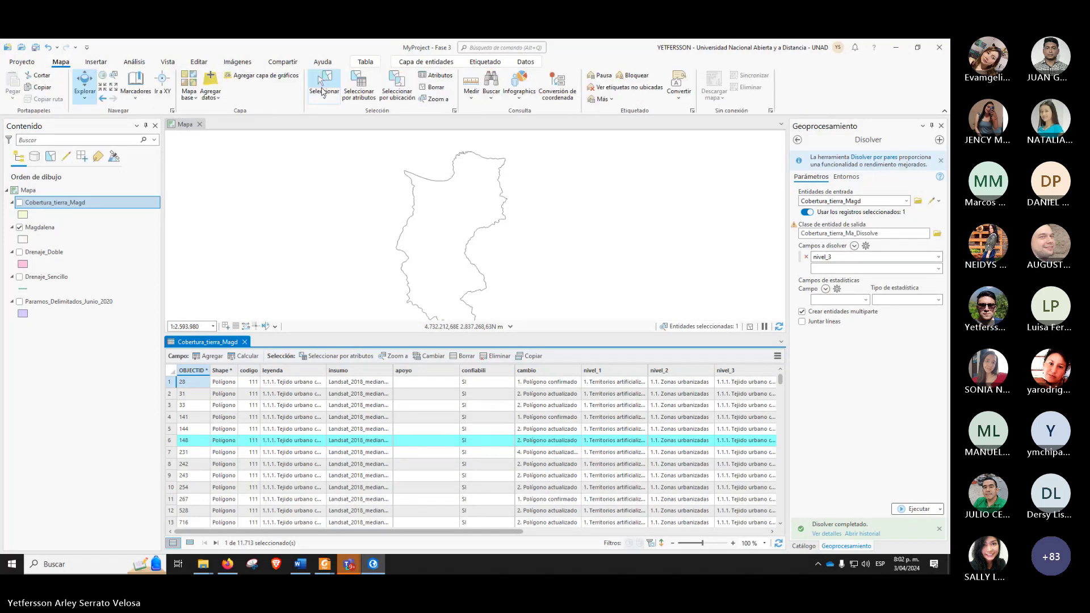
pyautogui.click(324, 84)
pyautogui.click(415, 257)
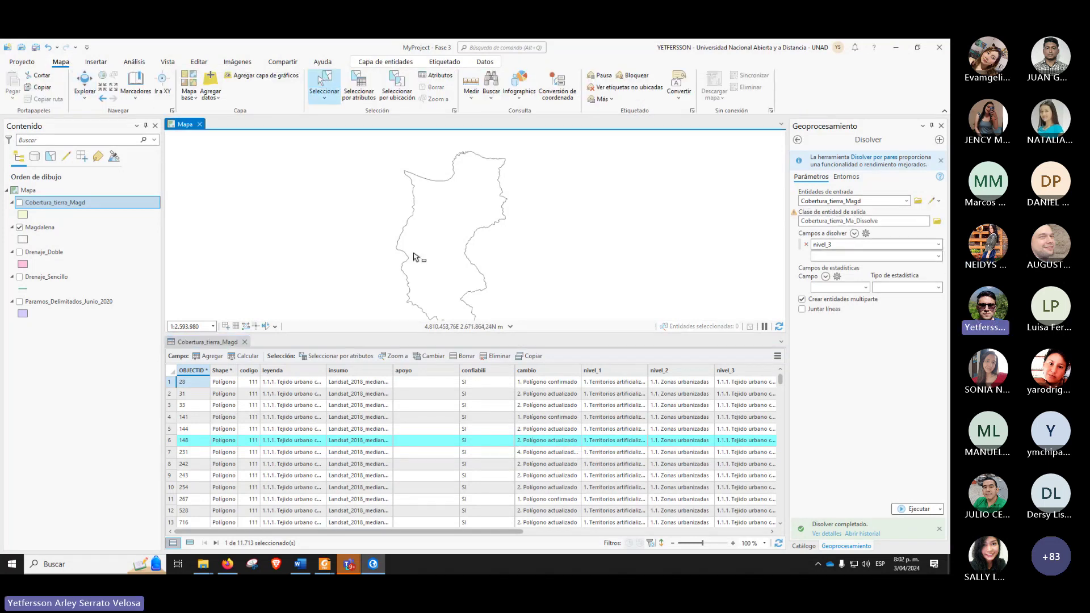
pyautogui.scroll(-2, 425, 414)
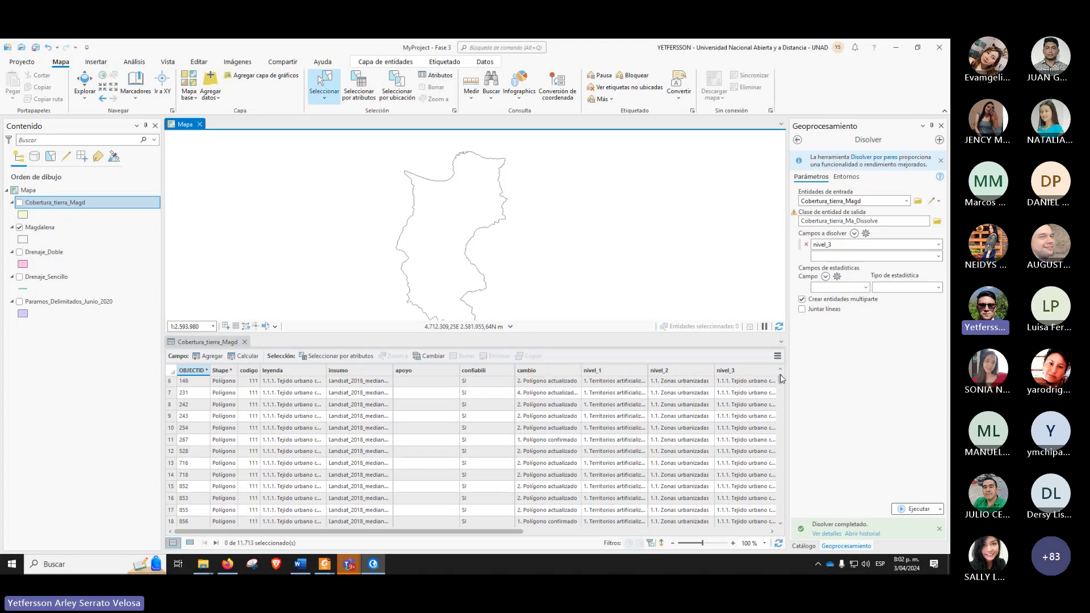
pyautogui.moveTo(780, 376); pyautogui.dragTo(780, 420)
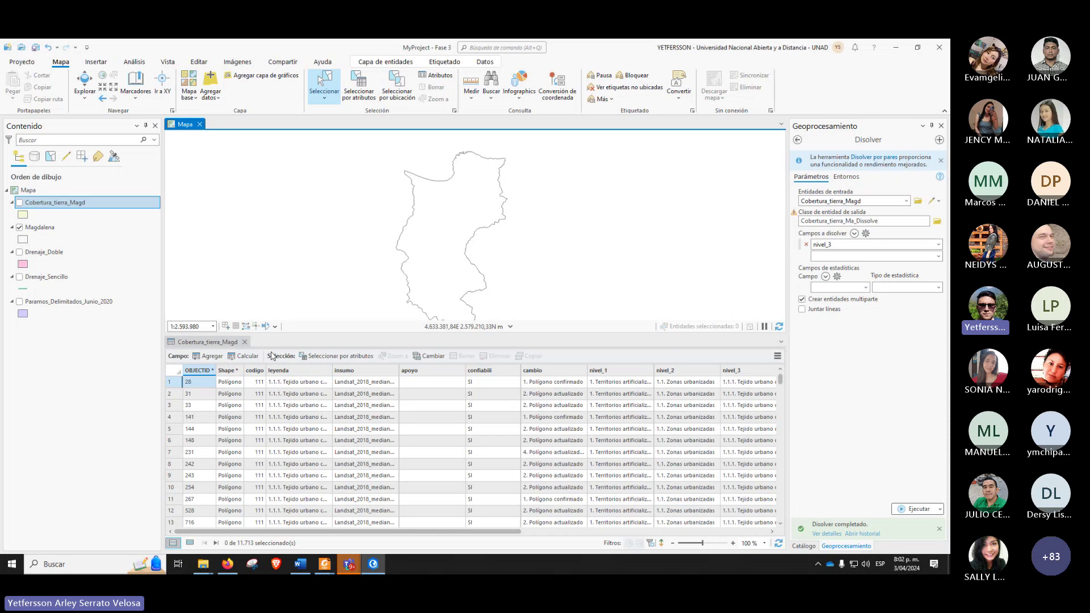
# Step: Select the first record of Cobertura_tierra_Magd and clear it again with the Select tool on an empty map area
pyautogui.click(318, 79)
pyautogui.click(179, 382)
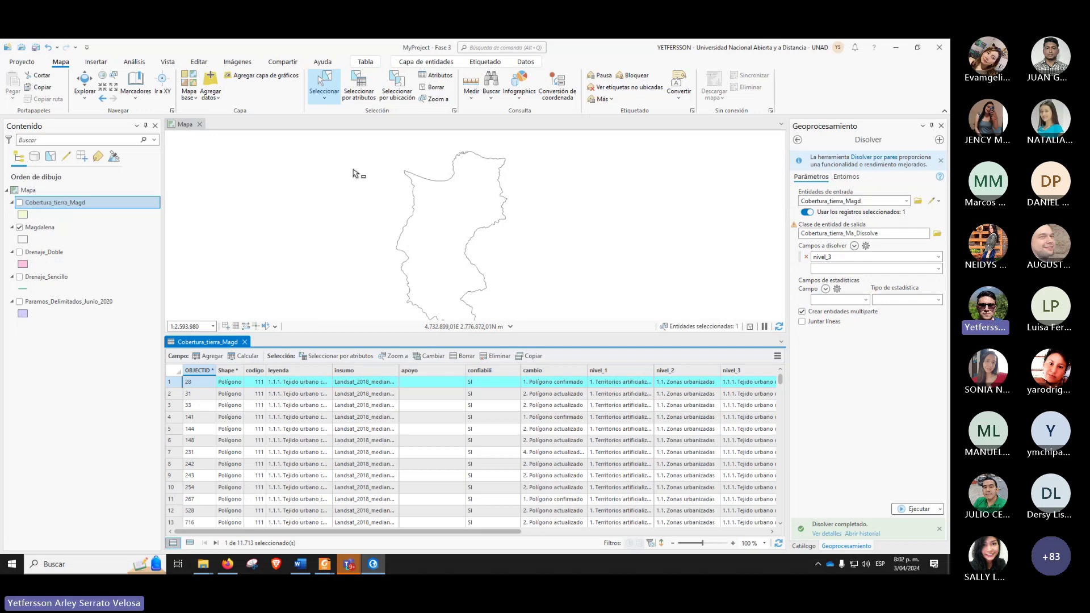
pyautogui.click(325, 144)
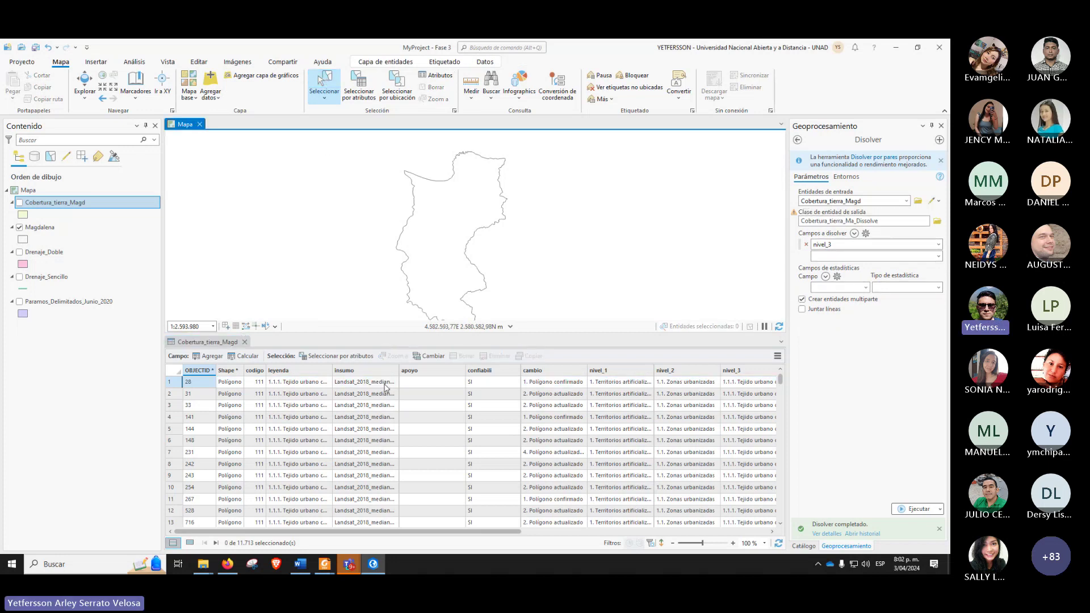
# Step: Return to the Explore tool and close the attribute table of Cobertura_tierra_Magd
pyautogui.click(88, 83)
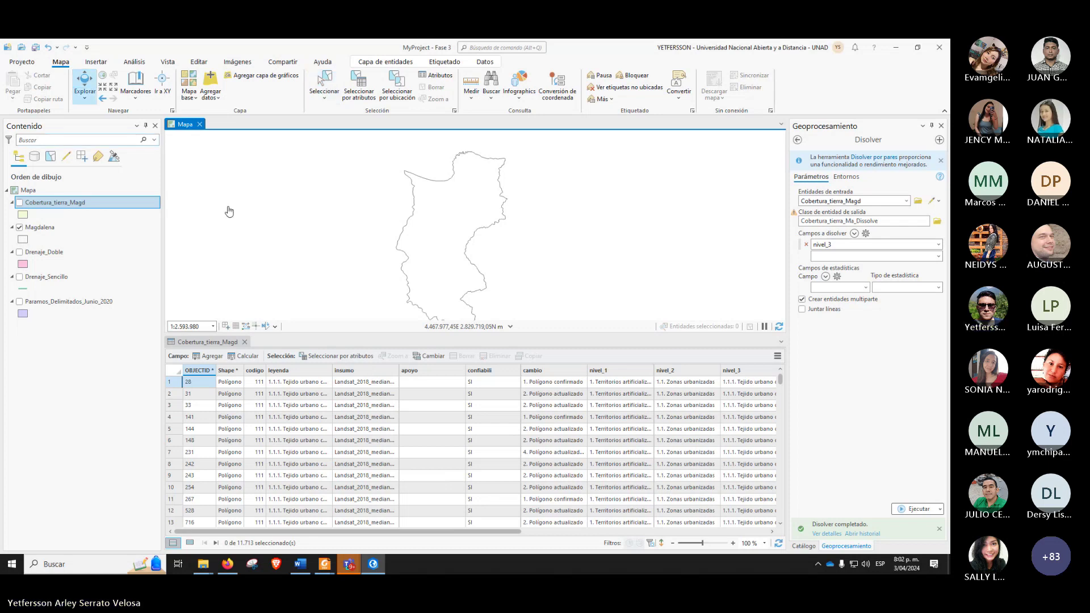
pyautogui.click(245, 342)
pyautogui.click(905, 201)
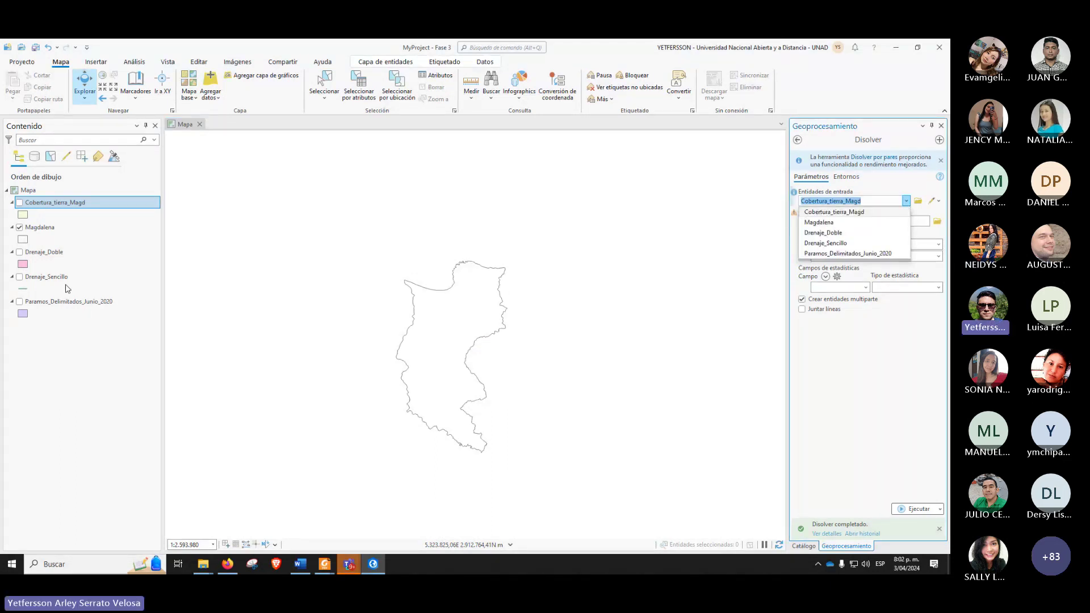
pyautogui.click(80, 333)
pyautogui.click(32, 204)
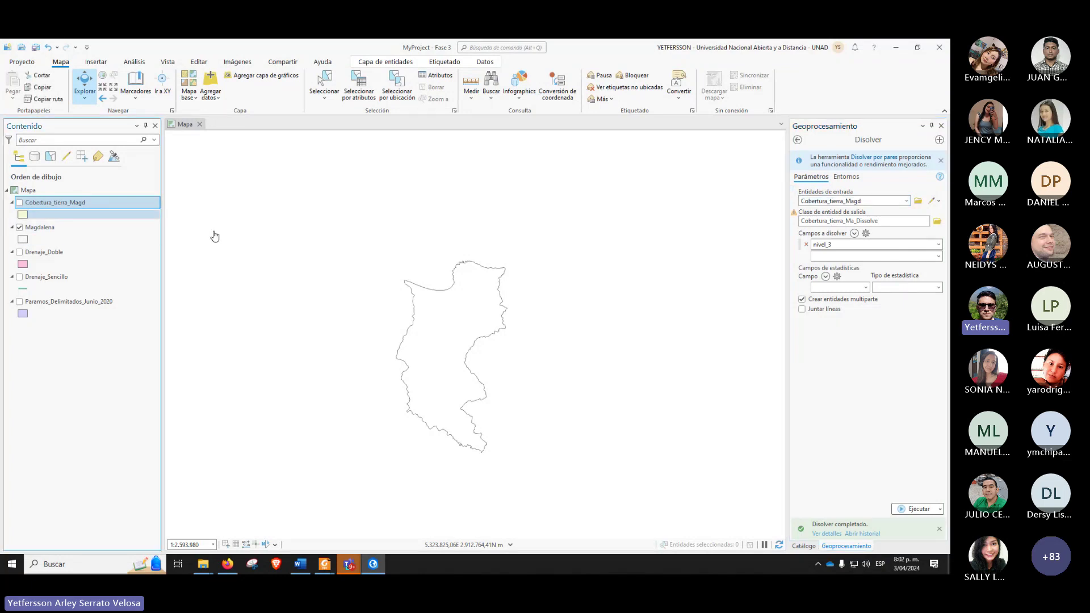
# Step: Name the dissolve's output feature class Disol_Magd in the MyProject - Fase 3 geodatabase and run the dissolve by nivel_3
pyautogui.click(936, 221)
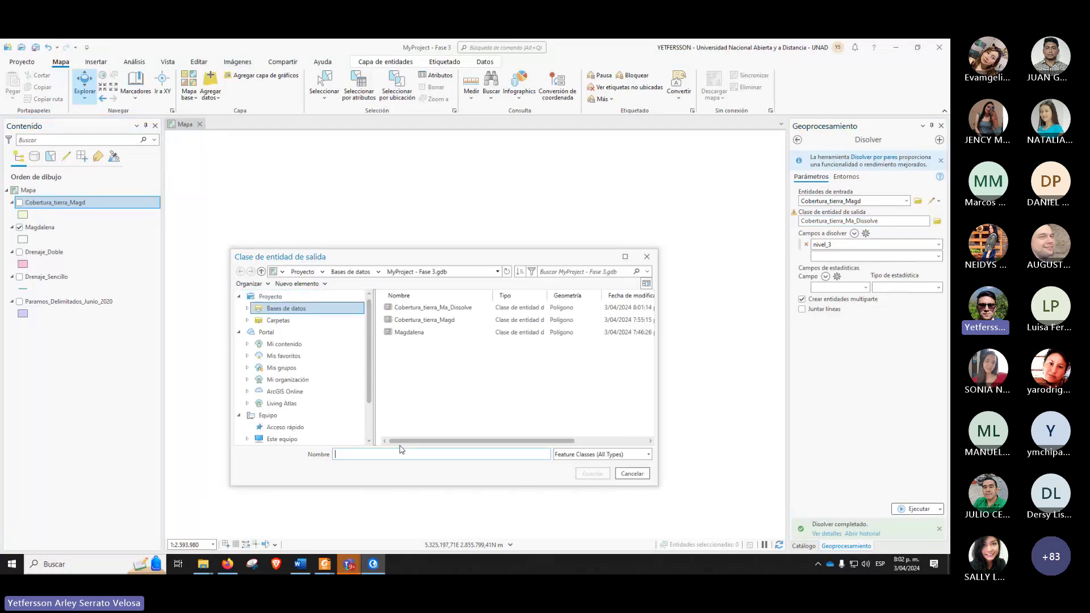
pyautogui.write('Disolv')
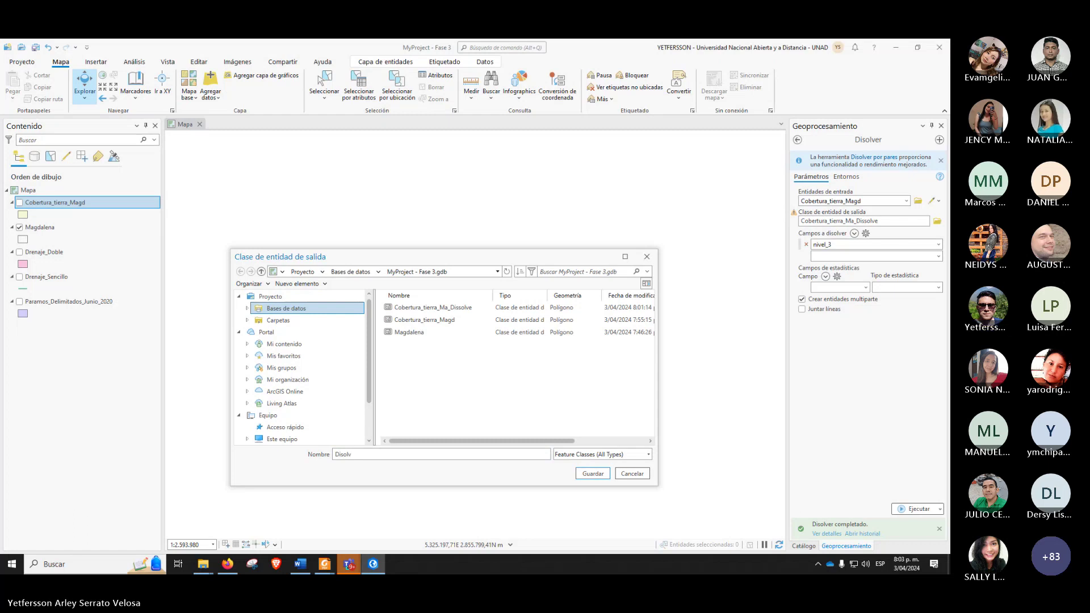
pyautogui.press('BackSpace')
pyautogui.write('_Mag')
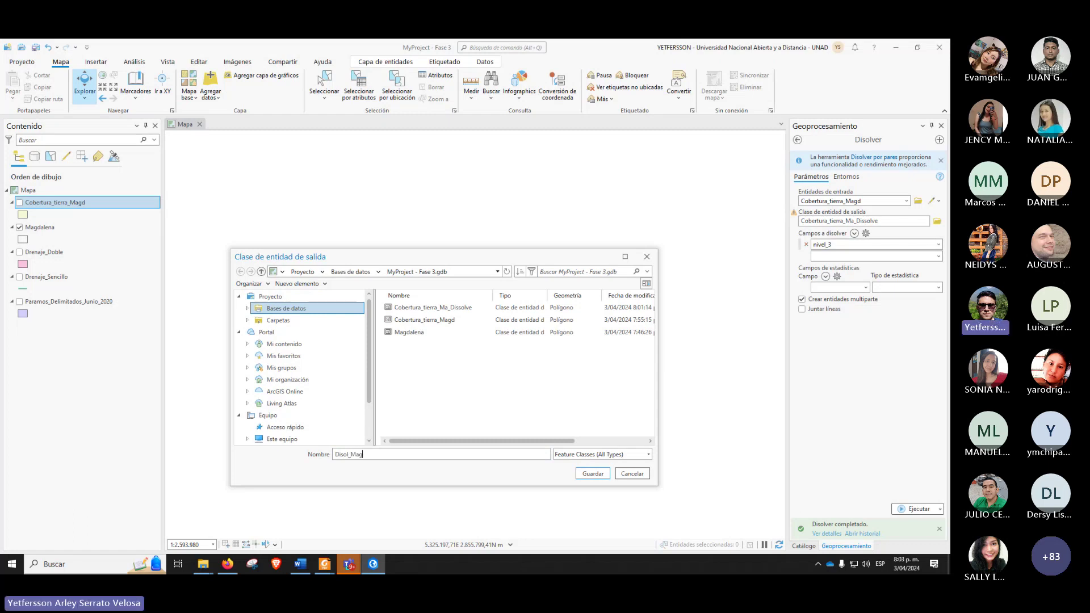
pyautogui.write('d')
pyautogui.click(590, 474)
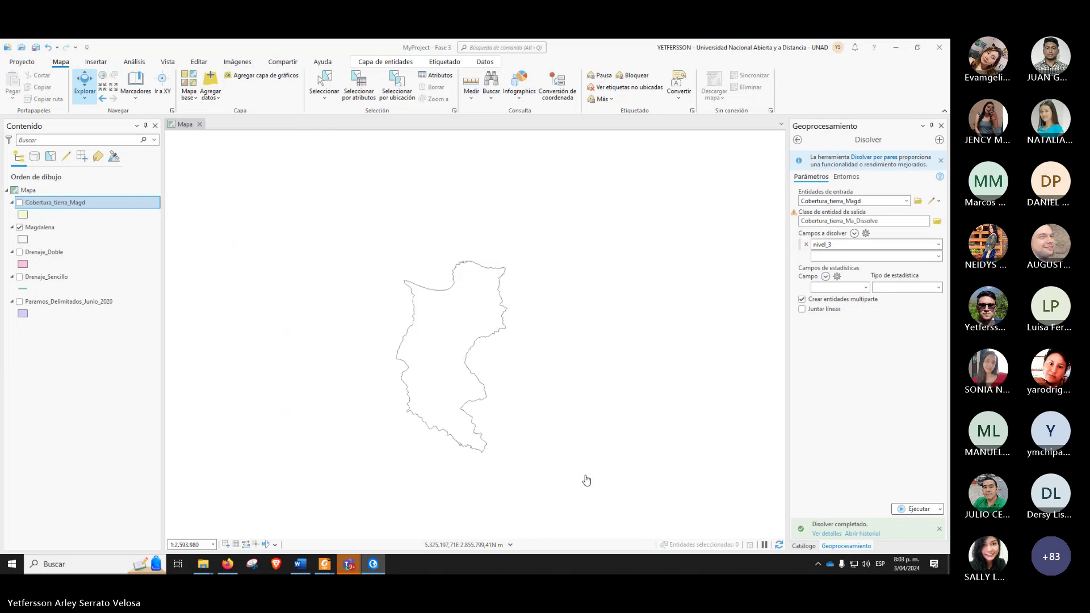
pyautogui.click(911, 509)
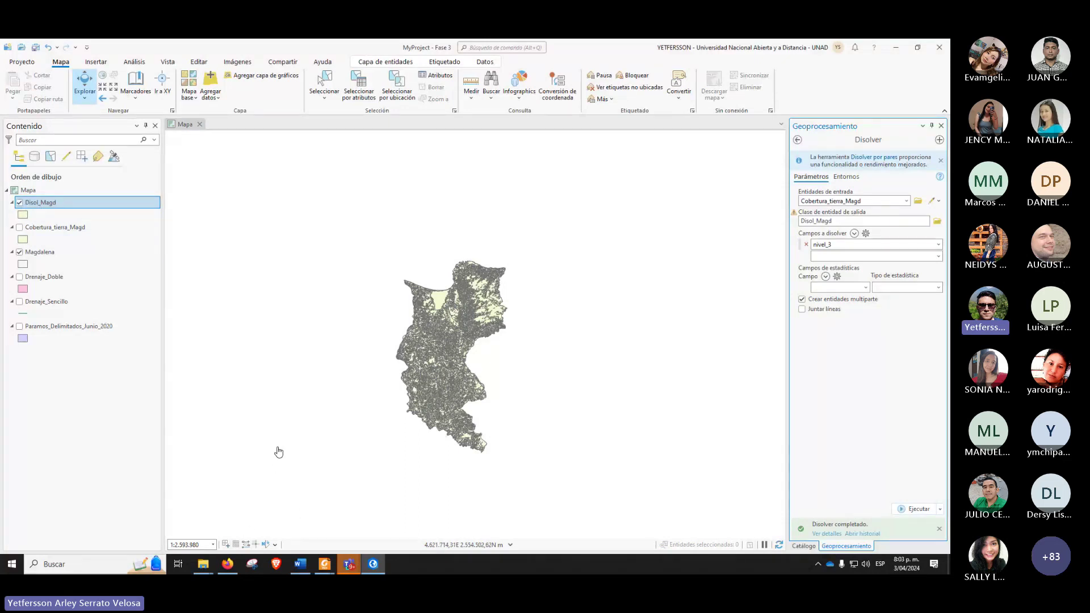
# Step: Open the attribute table of Disol_Magd, sort it by nivel_3 and widen that column to read the full class names
pyautogui.rightClick(38, 203)
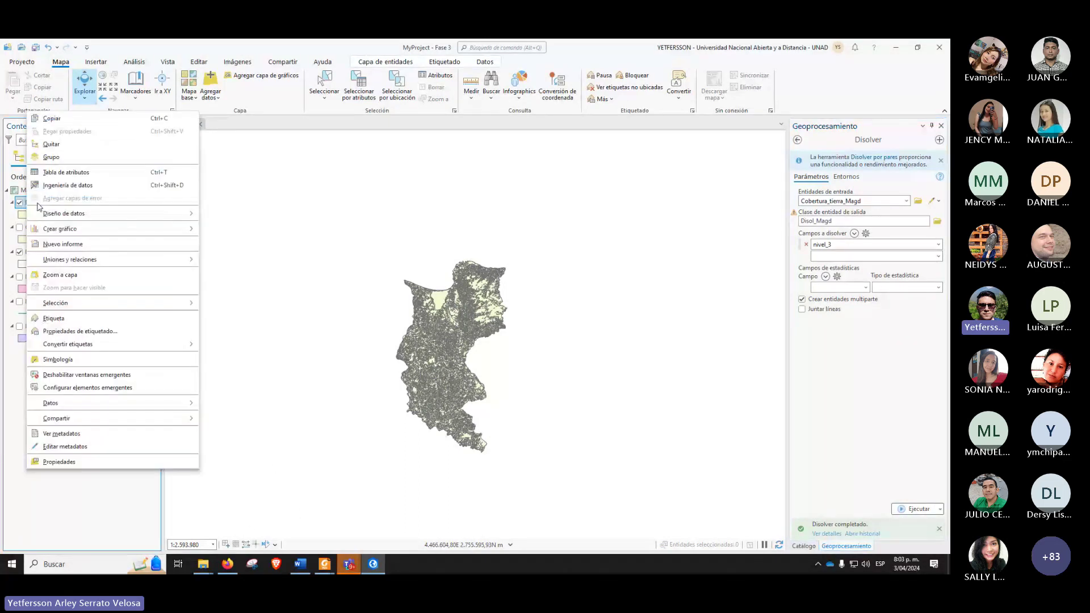
pyautogui.click(64, 172)
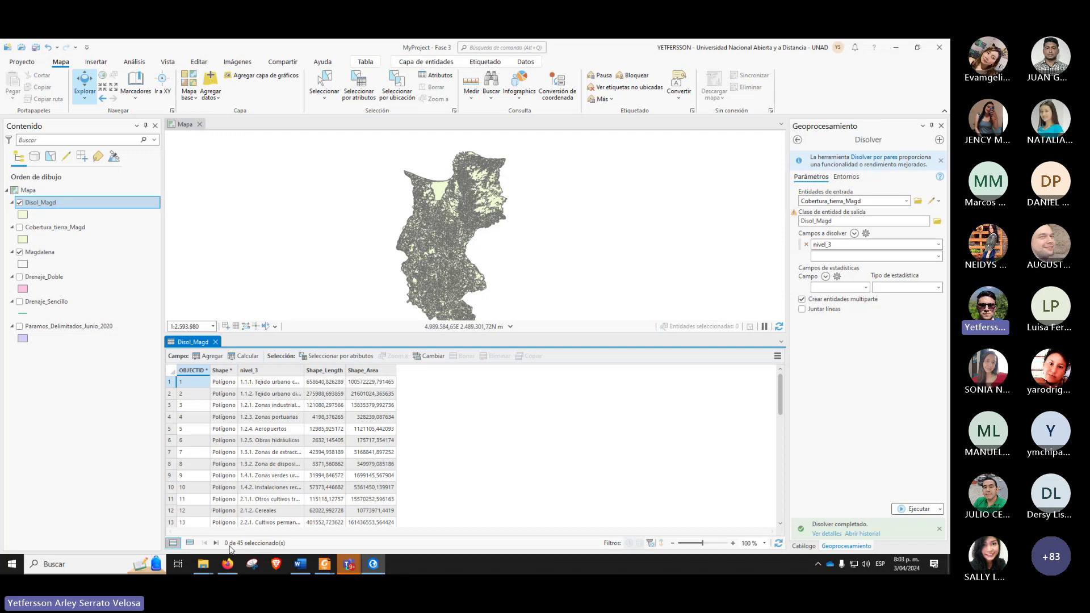
pyautogui.doubleClick(255, 372)
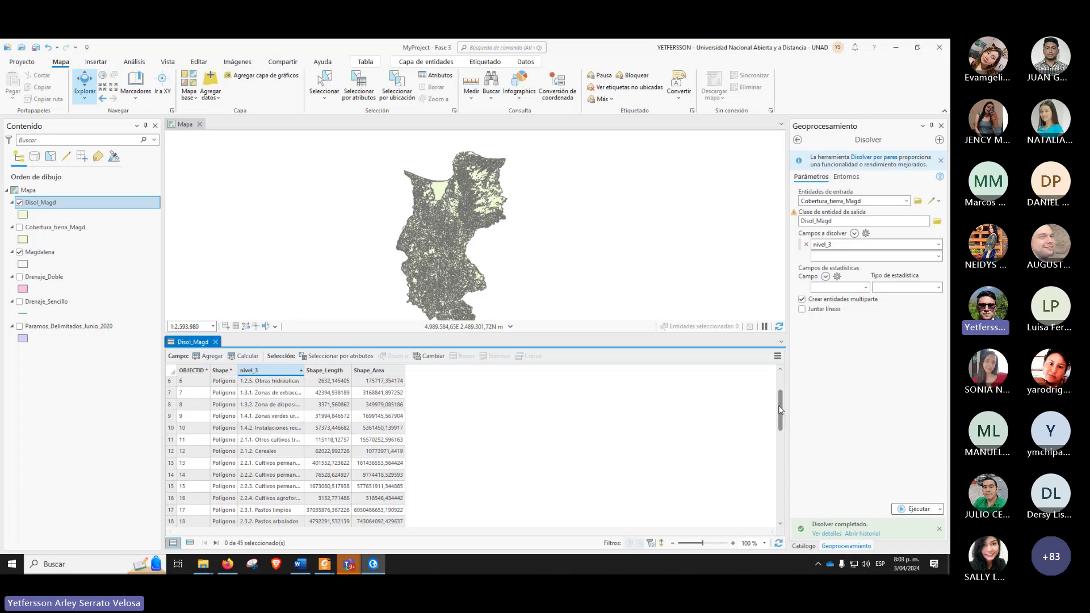
pyautogui.moveTo(780, 396); pyautogui.dragTo(780, 433)
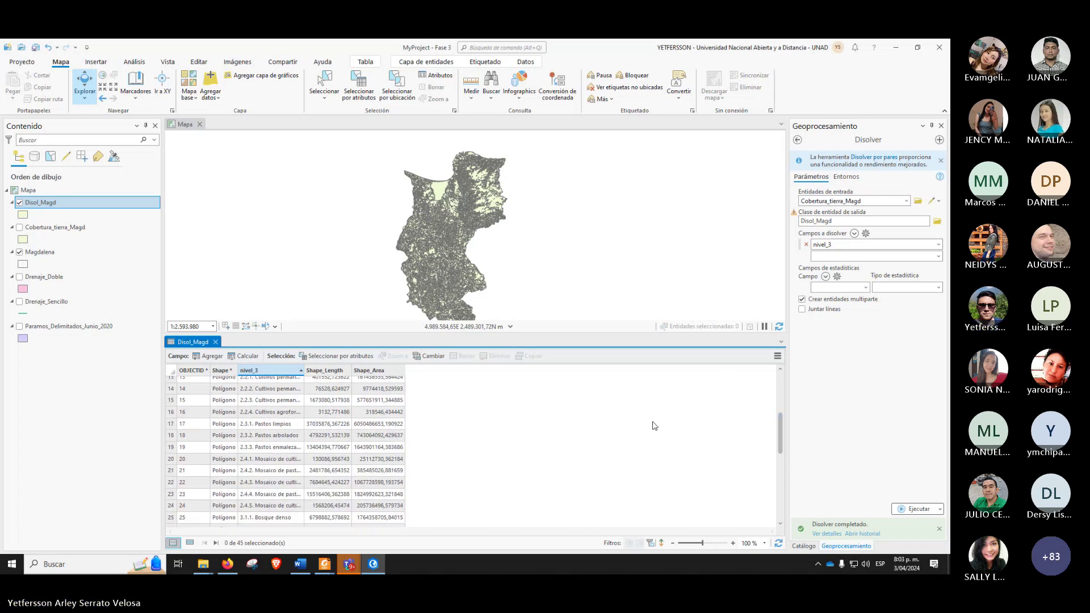
pyautogui.moveTo(303, 368); pyautogui.dragTo(434, 367)
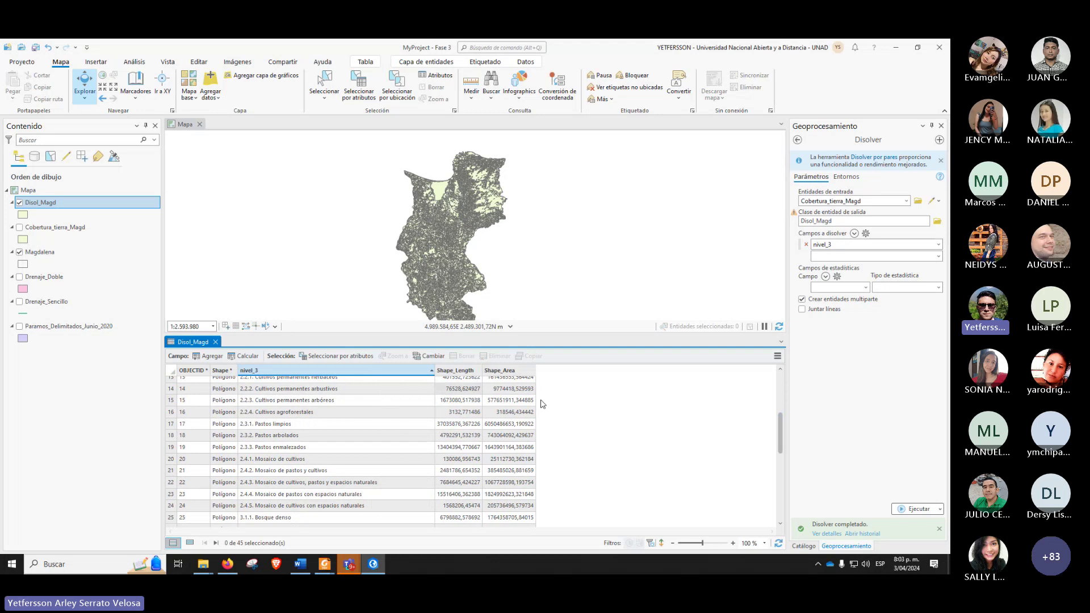
pyautogui.moveTo(776, 421); pyautogui.dragTo(781, 450)
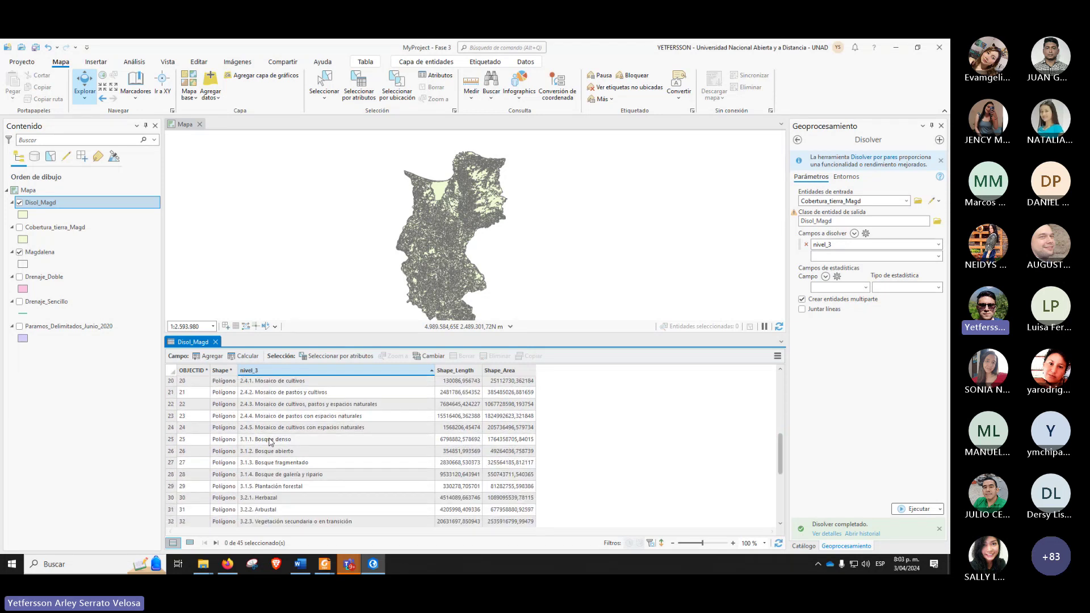
# Step: Select the four forest records in Disol_Magd: Bosque denso, Bosque abierto, Bosque fragmentado and Bosque de galería y ripario
pyautogui.click(170, 439)
pyautogui.keyDown('ctrl'); pyautogui.click(169, 452); pyautogui.keyUp('ctrl')
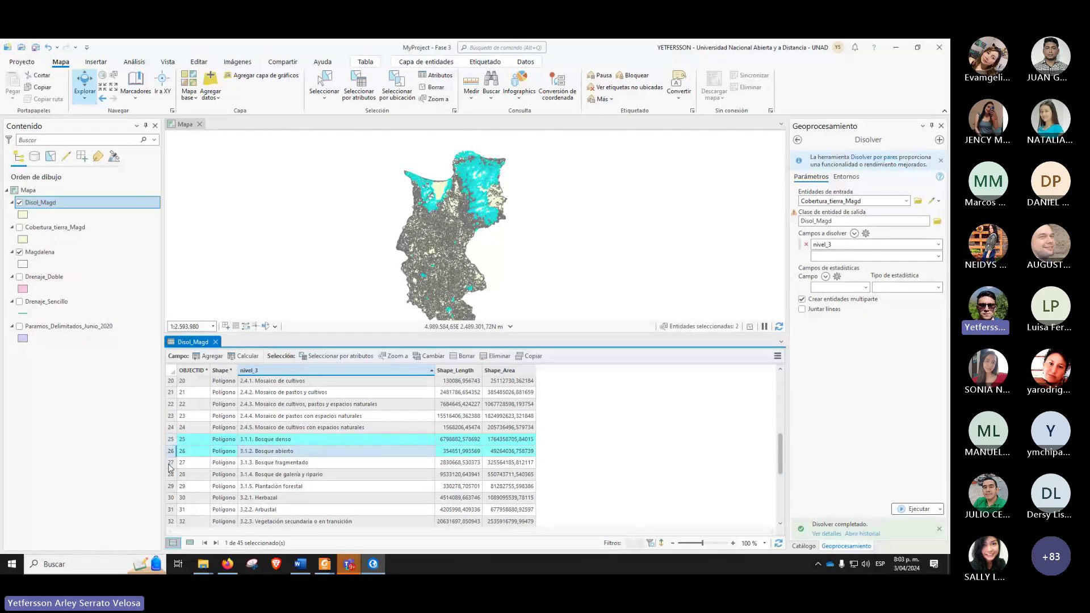
pyautogui.keyDown('ctrl'); pyautogui.click(170, 464); pyautogui.keyUp('ctrl')
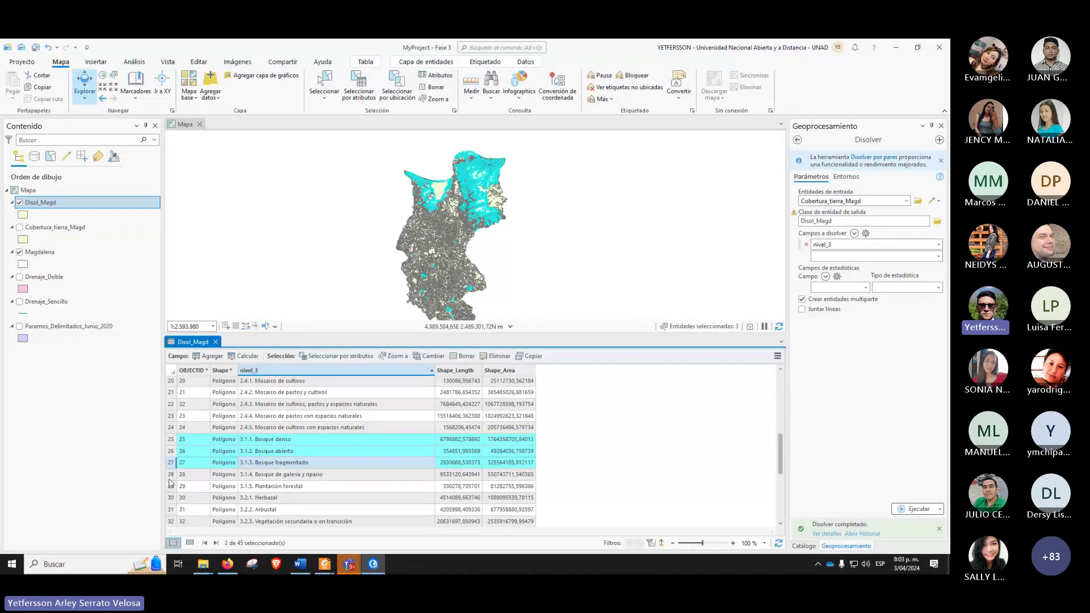
pyautogui.keyDown('ctrl'); pyautogui.click(169, 477); pyautogui.keyUp('ctrl')
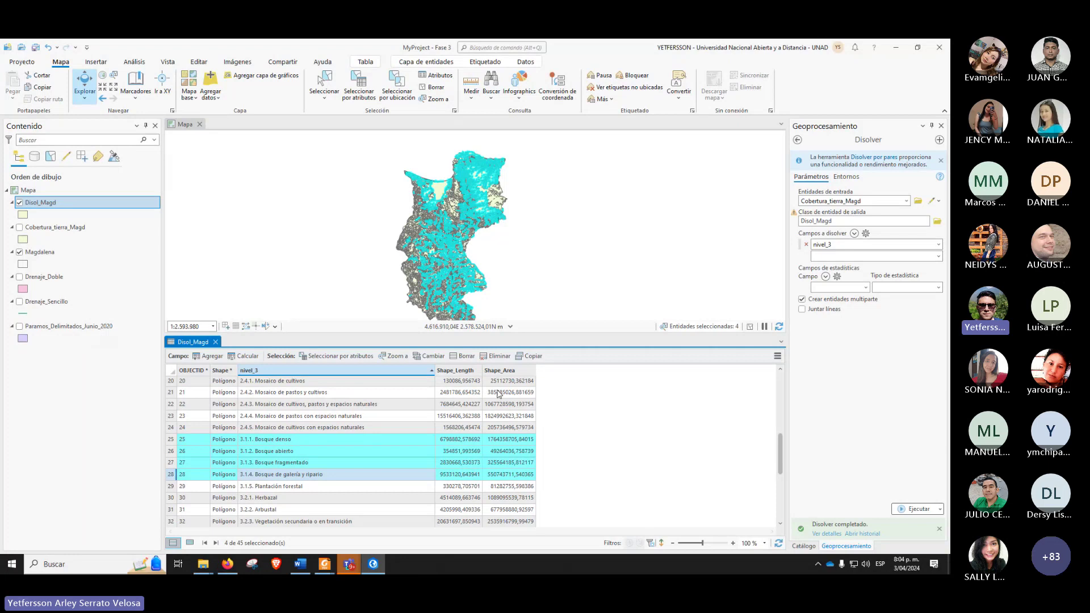
pyautogui.click(324, 93)
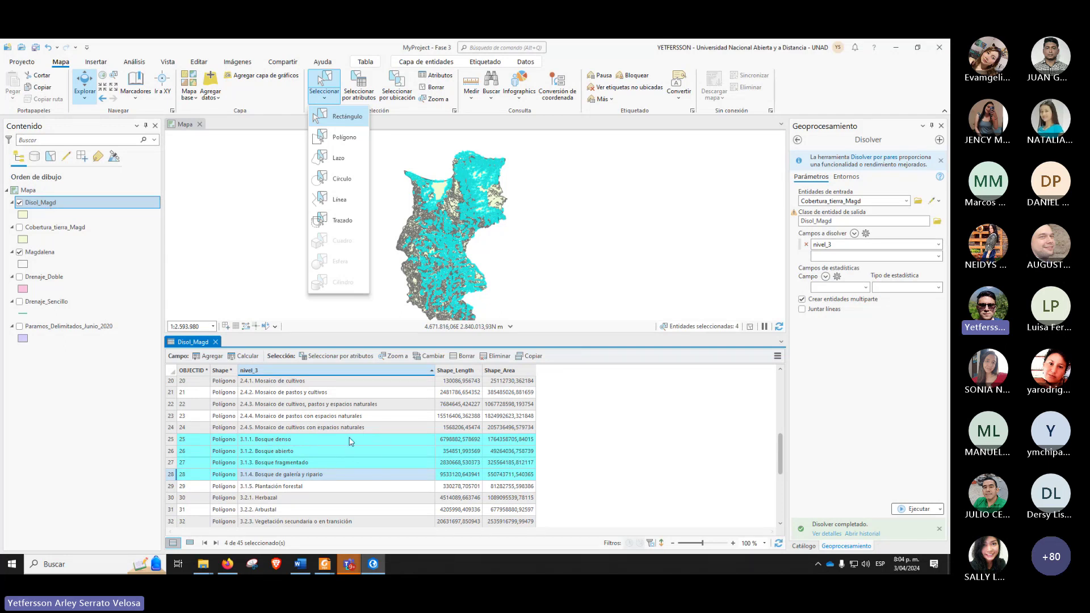
# Step: Open Export Features for the selected records of Disol_Magd
pyautogui.click(47, 204)
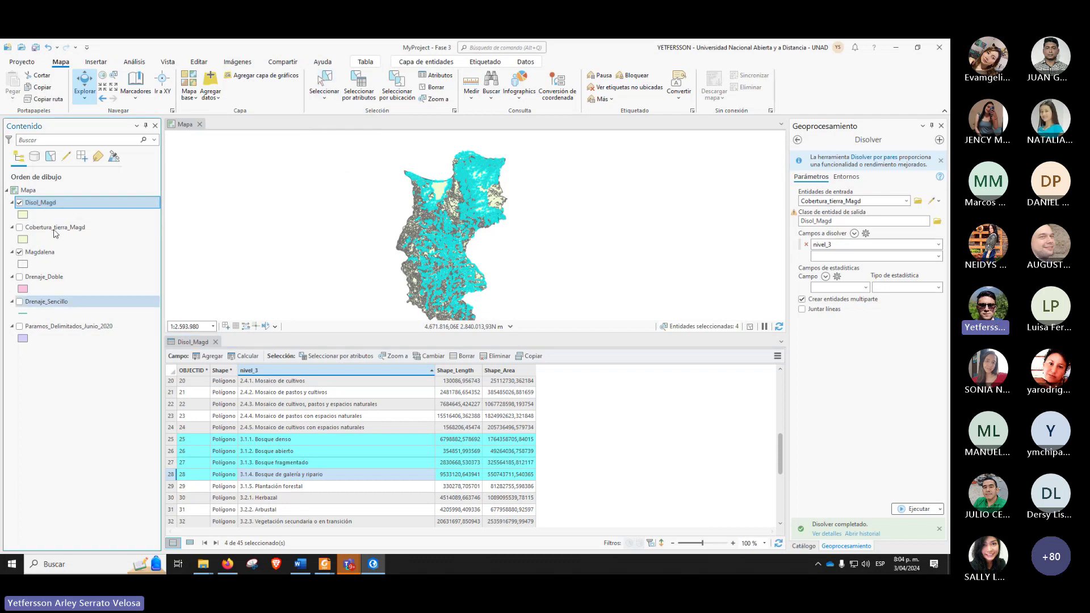
pyautogui.rightClick(41, 210)
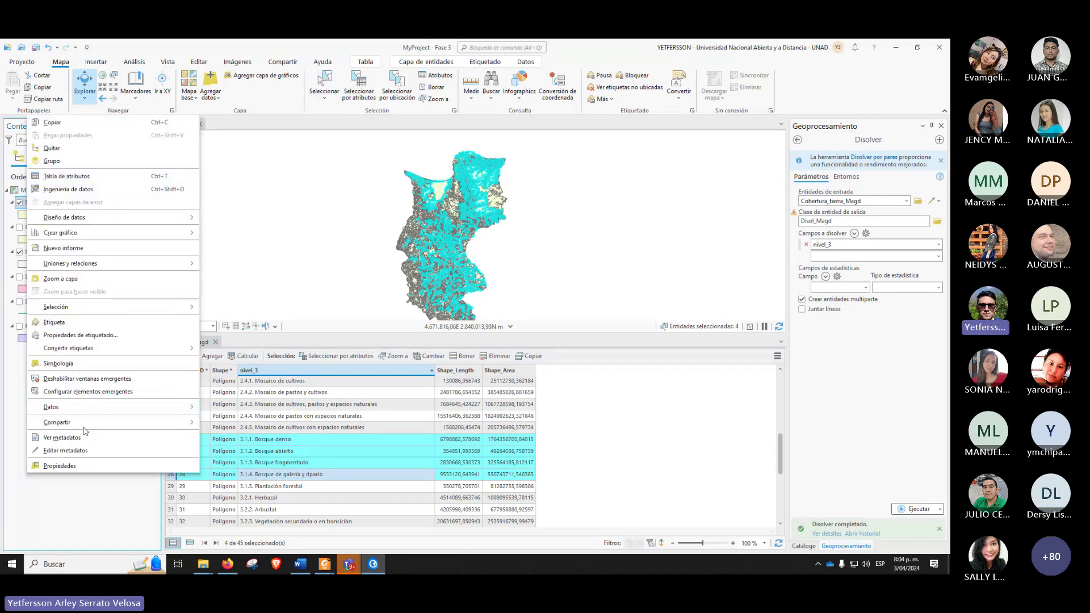
pyautogui.moveTo(177, 412)
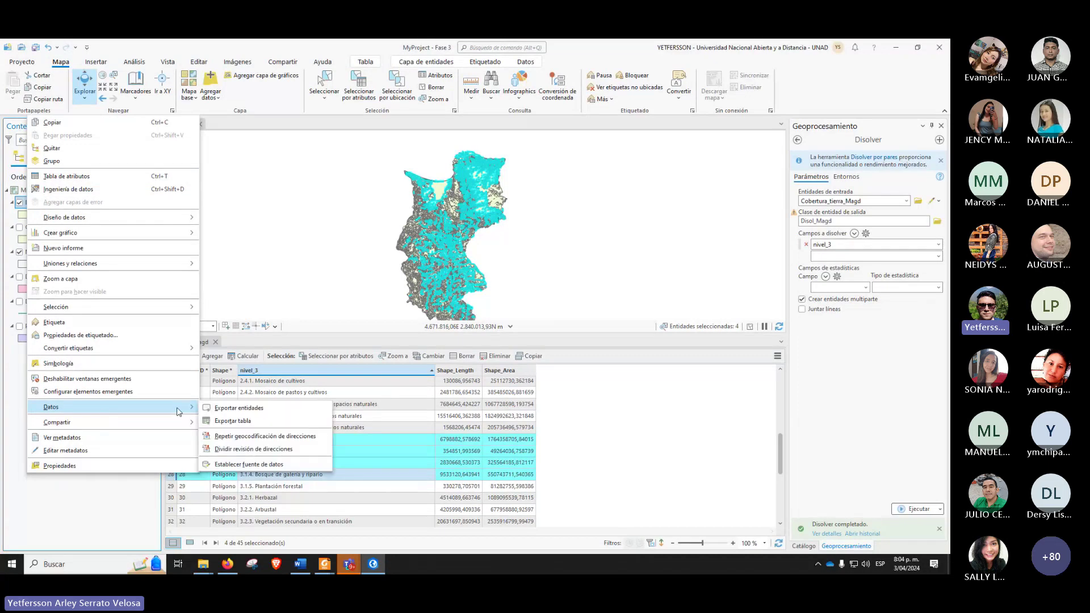
pyautogui.click(244, 408)
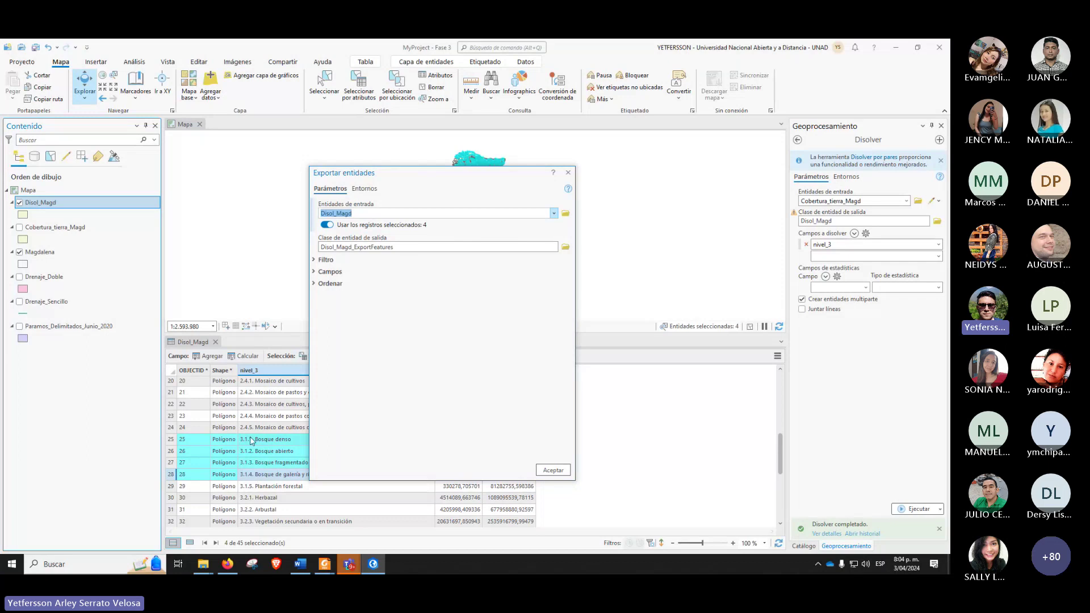
pyautogui.click(370, 213)
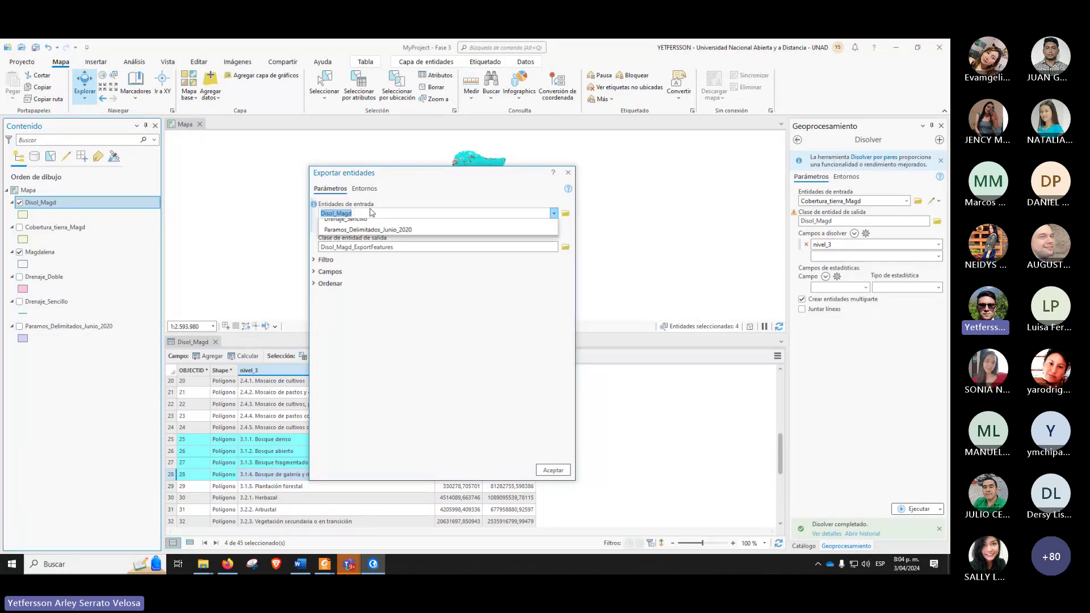
pyautogui.click(366, 225)
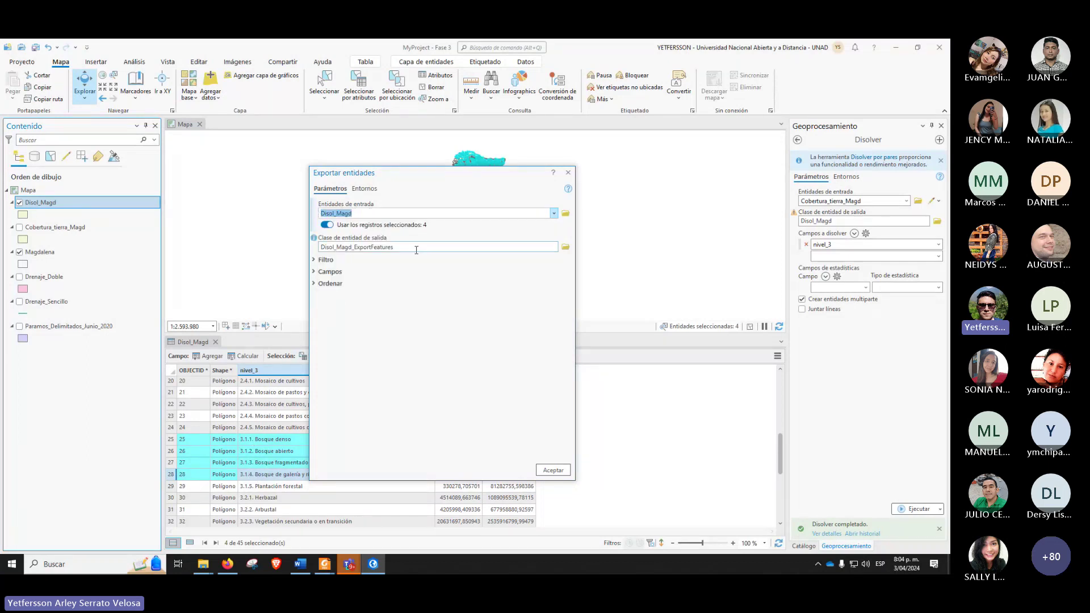
pyautogui.write('Bosque')
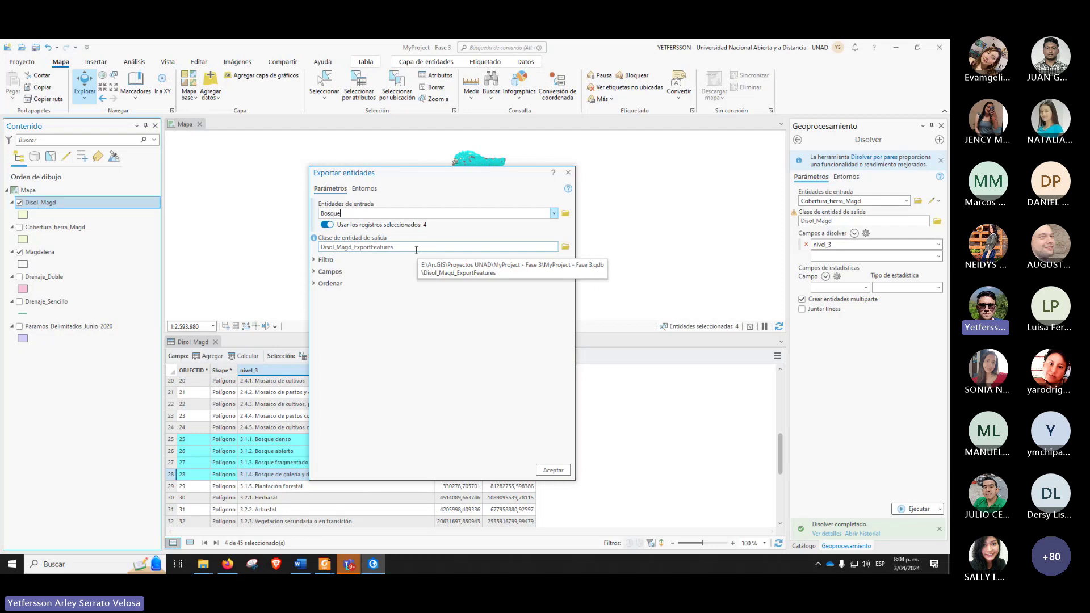
pyautogui.write('s naturales')
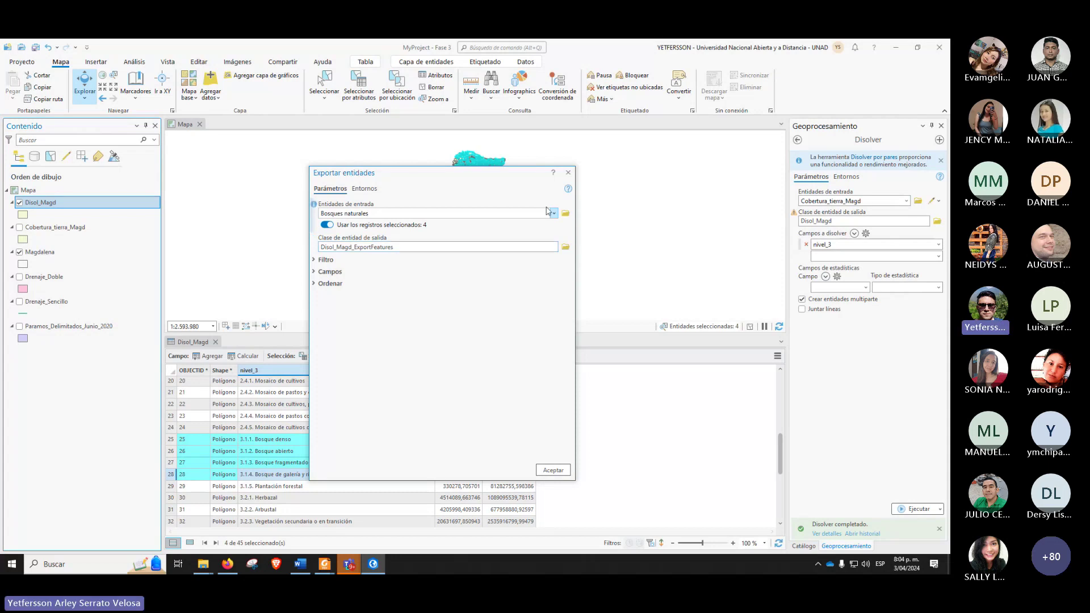
pyautogui.click(554, 213)
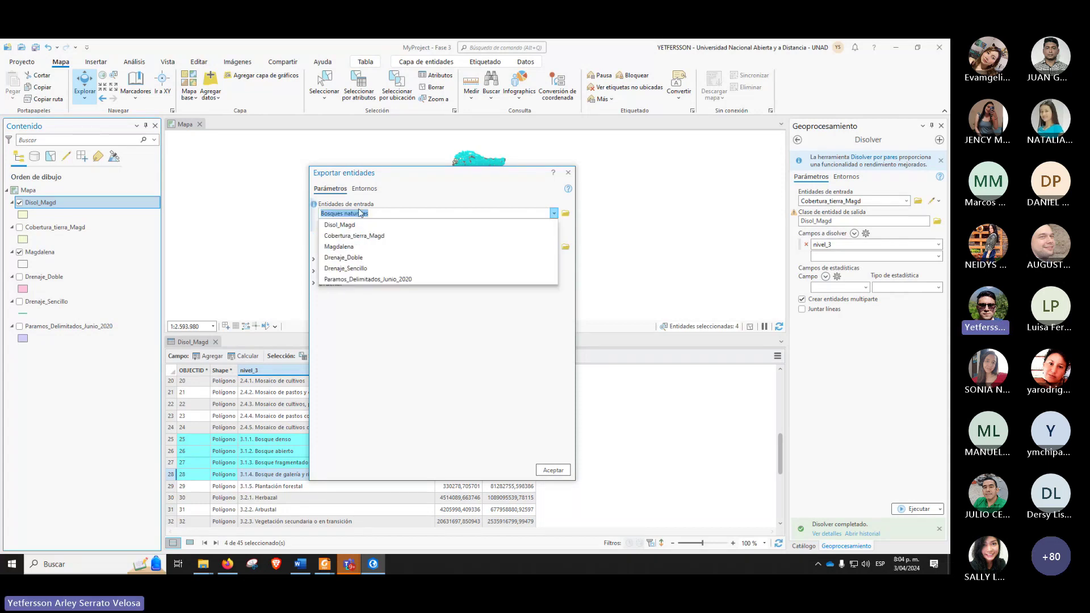
pyautogui.click(345, 225)
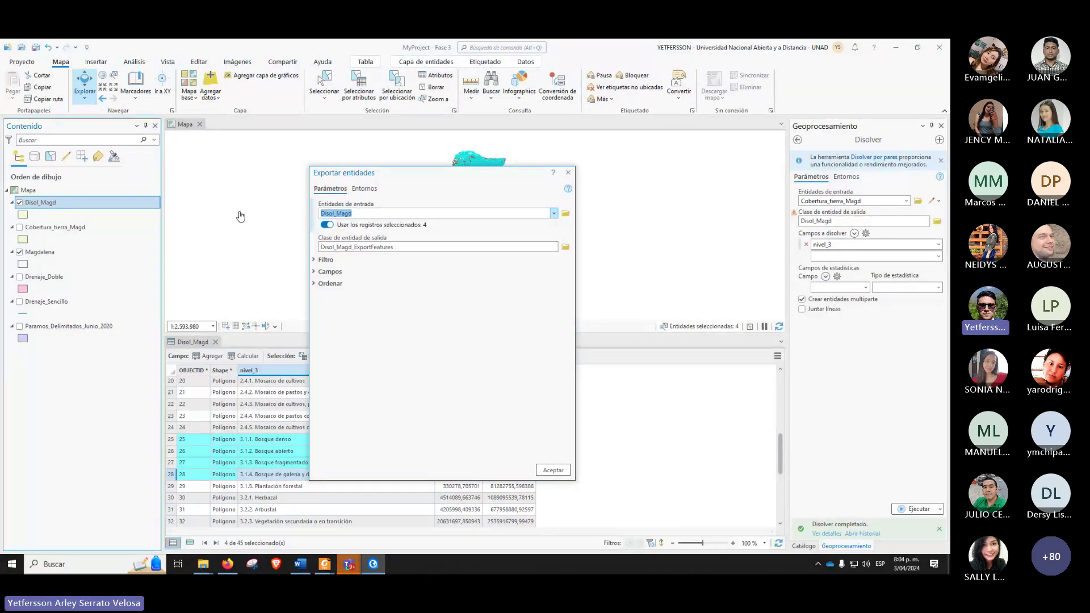
# Step: Export the selected forest records as feature class Bosques_naturales in the MyProject - Fase 3 geodatabase, and close the Disol_Magd table
pyautogui.click(512, 249)
pyautogui.click(566, 247)
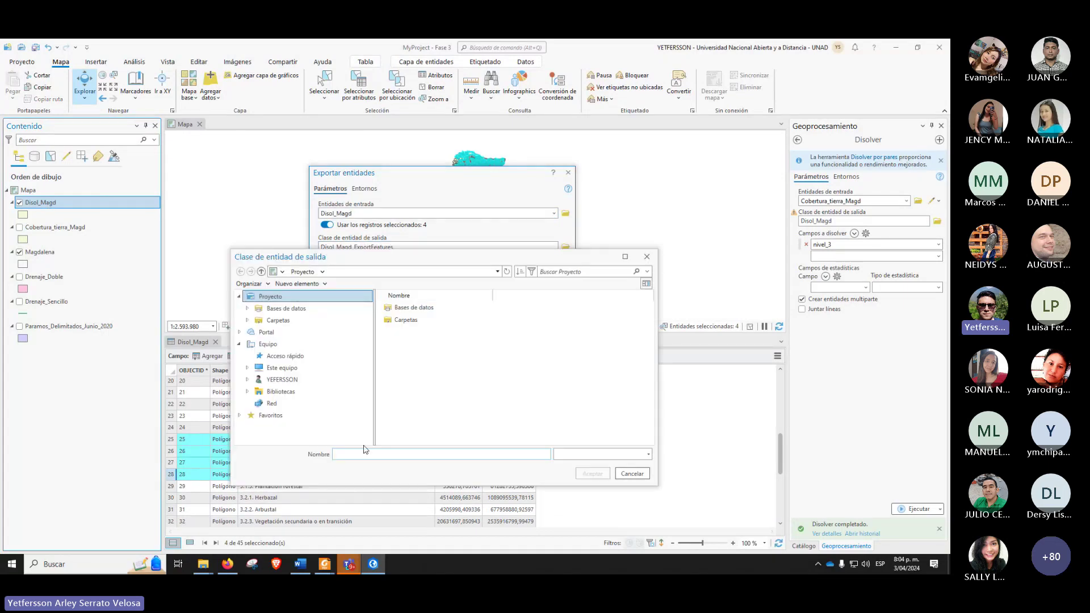
pyautogui.write('Boc')
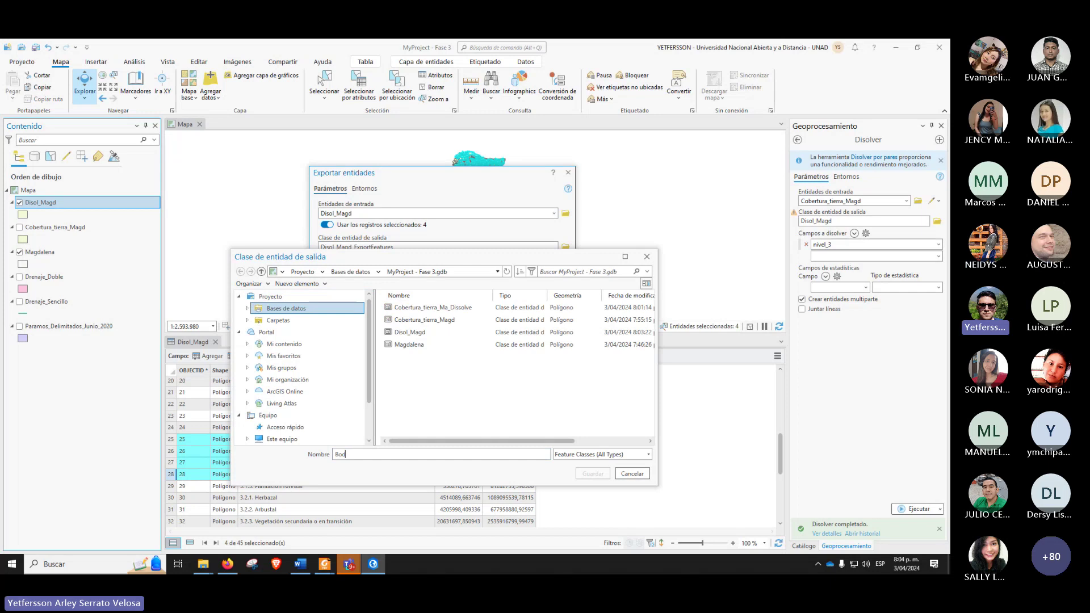
pyautogui.write('ques_naturales')
pyautogui.press('Return')
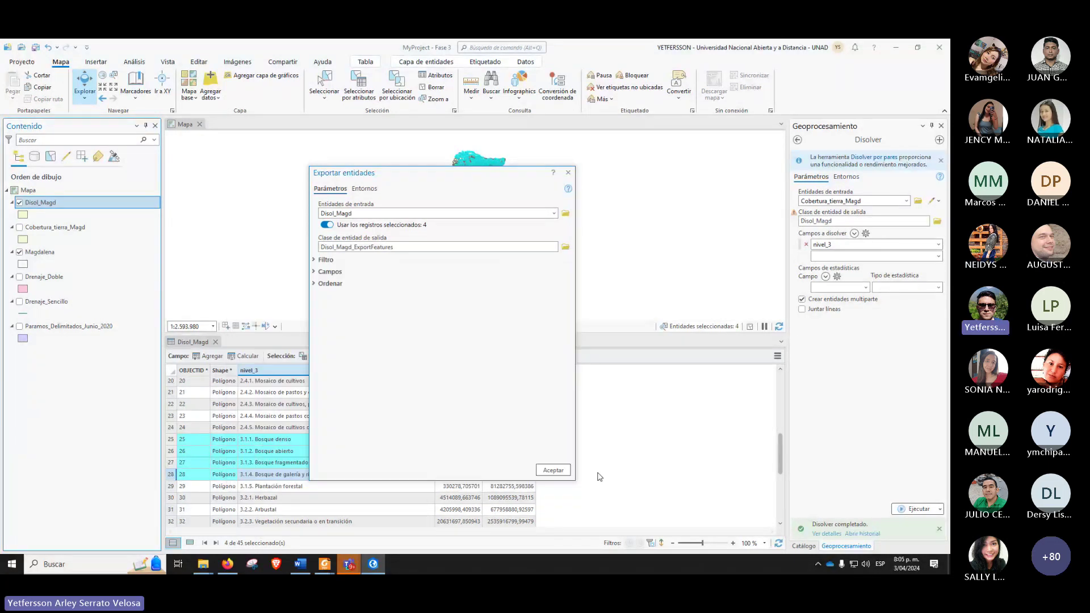
pyautogui.click(552, 470)
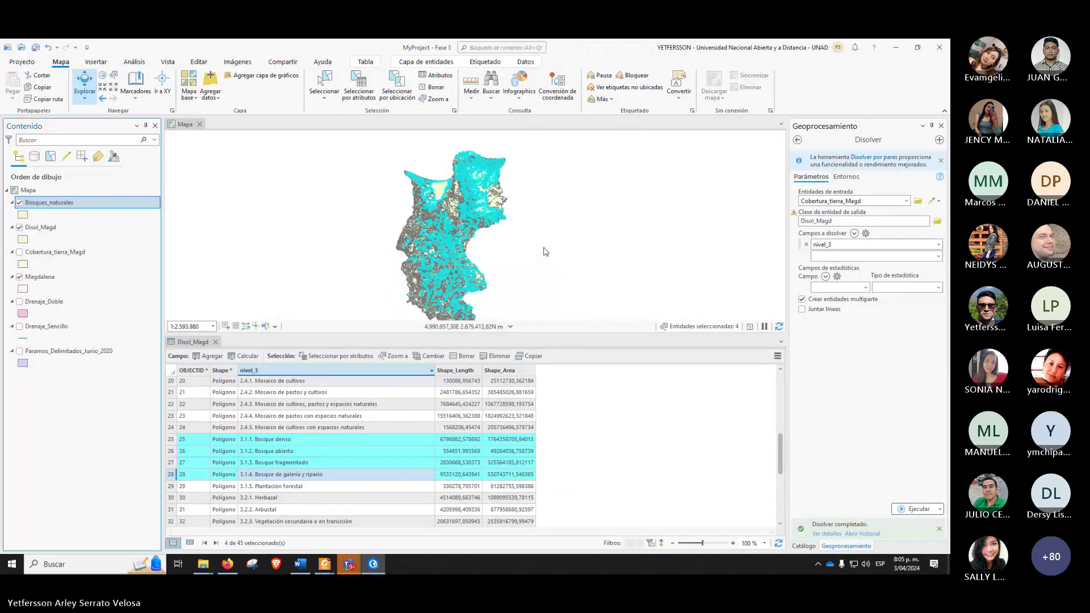
pyautogui.click(214, 341)
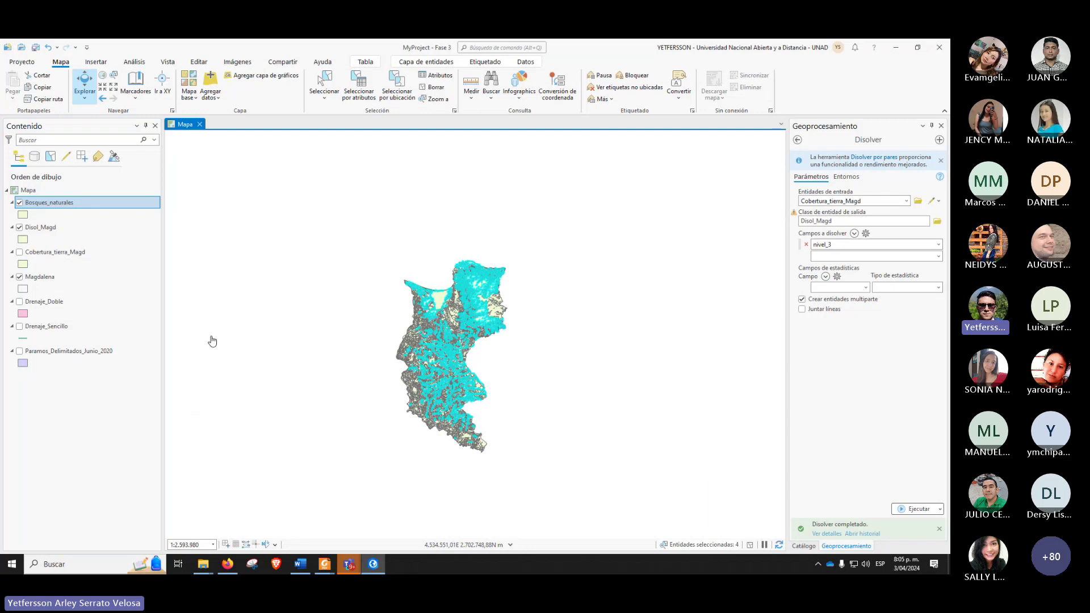
# Step: Hide the Disol_Magd layer and check the full nivel_3 class names in the attribute table of Bosques_naturales
pyautogui.click(20, 227)
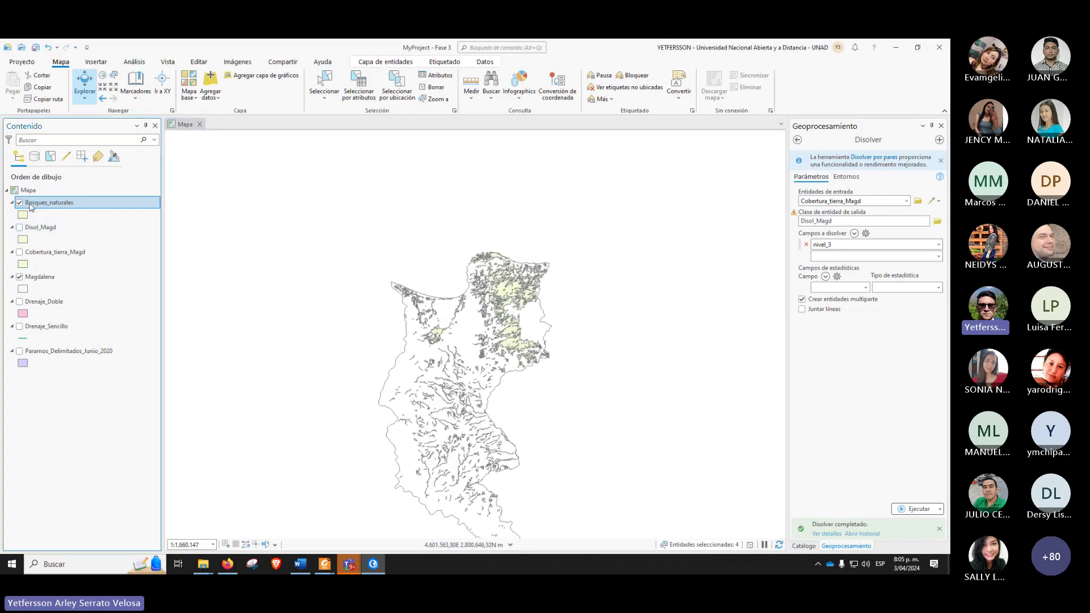
pyautogui.rightClick(32, 205)
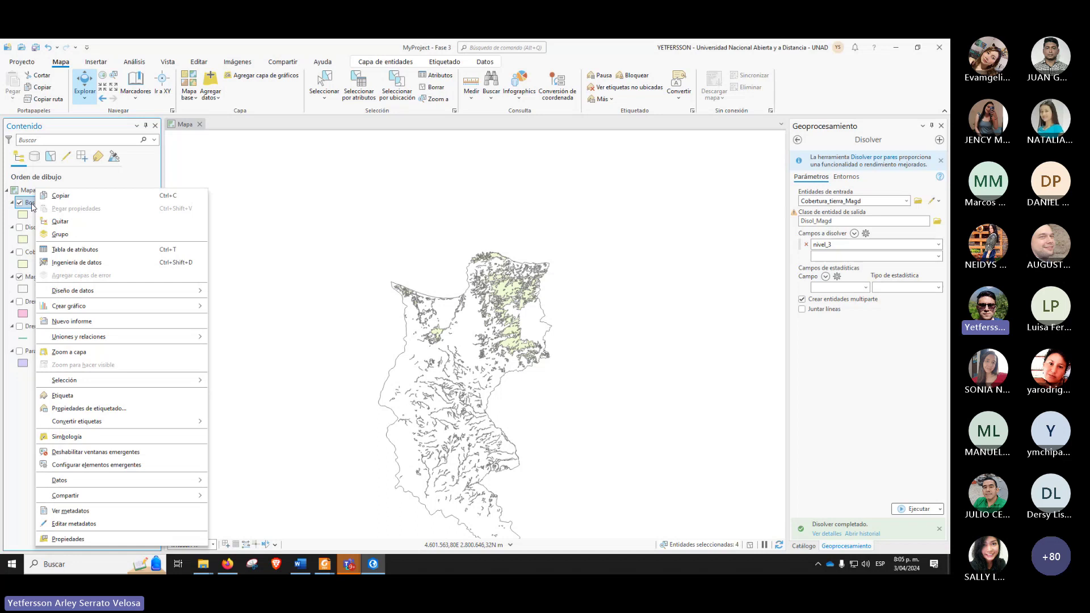
pyautogui.click(83, 253)
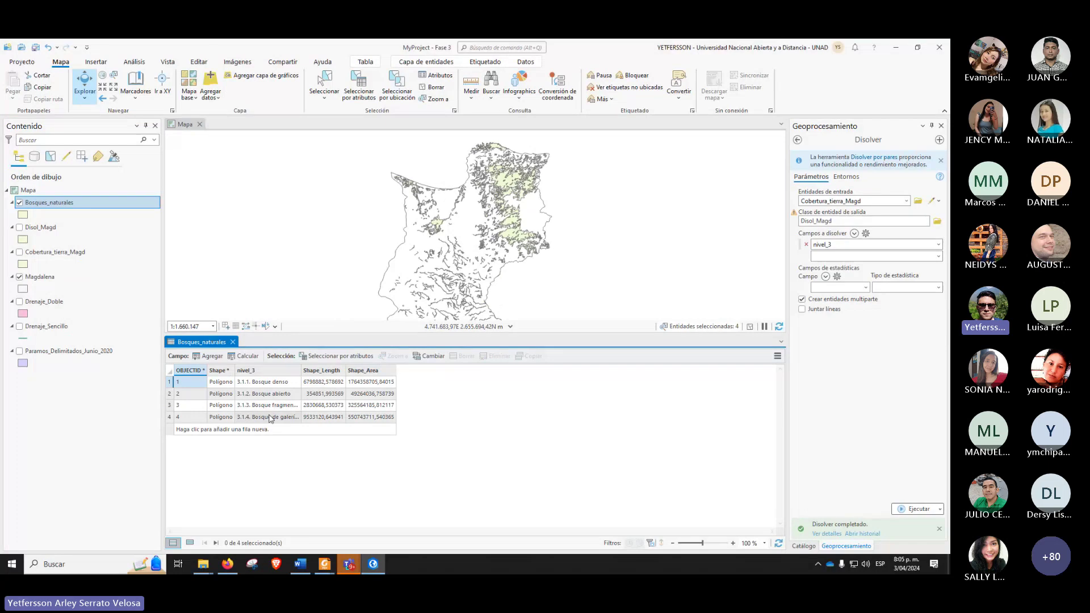
pyautogui.doubleClick(300, 371)
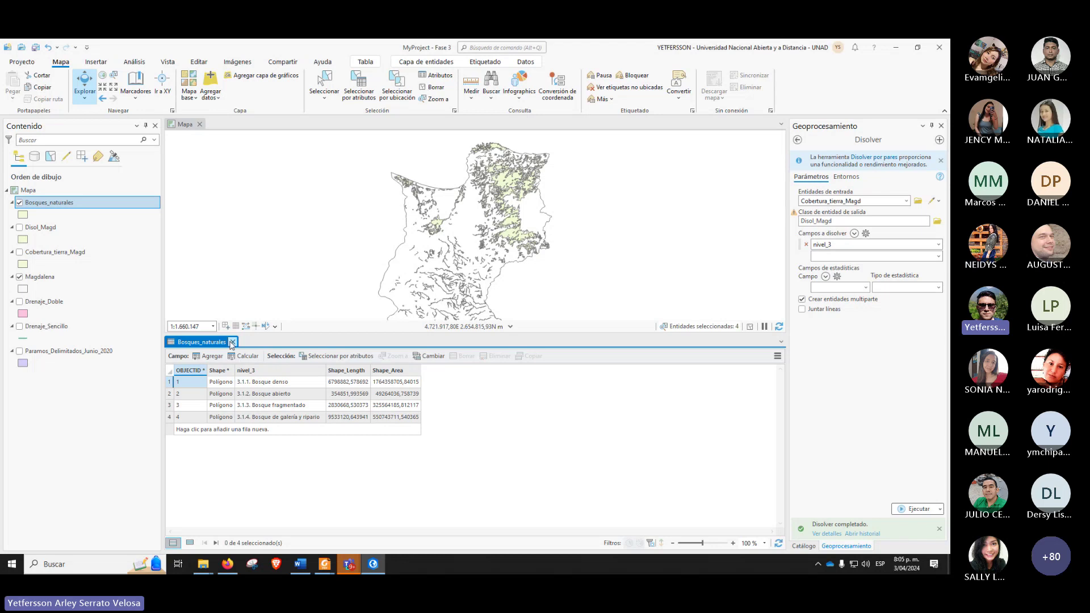
pyautogui.click(232, 343)
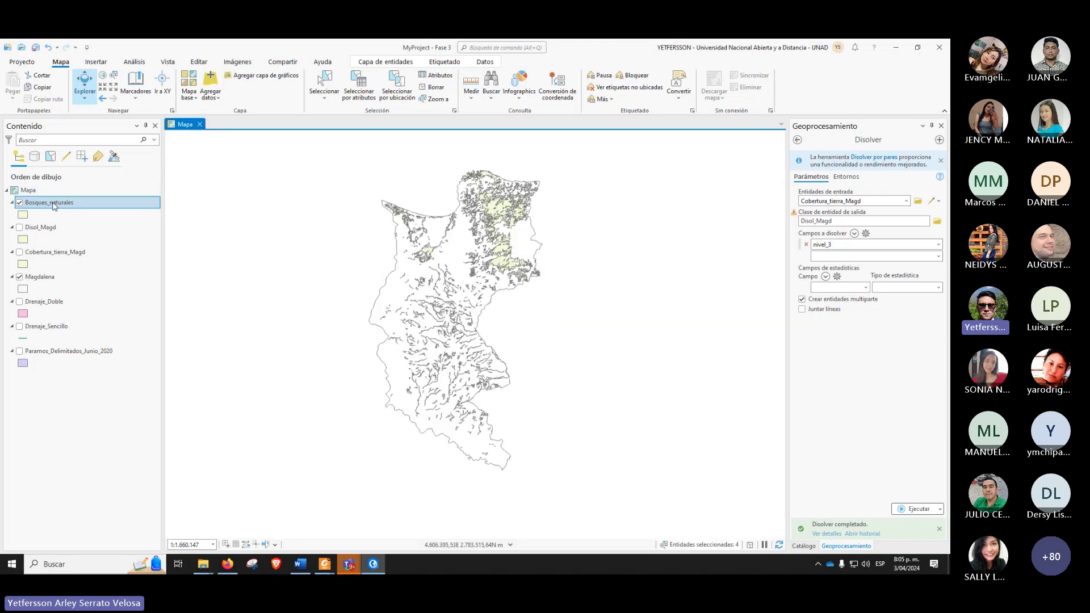
# Step: Switch to the activity guide PDF and reread the Clip paragraph listing the layers, including bosques naturales
pyautogui.moveTo(324, 563)
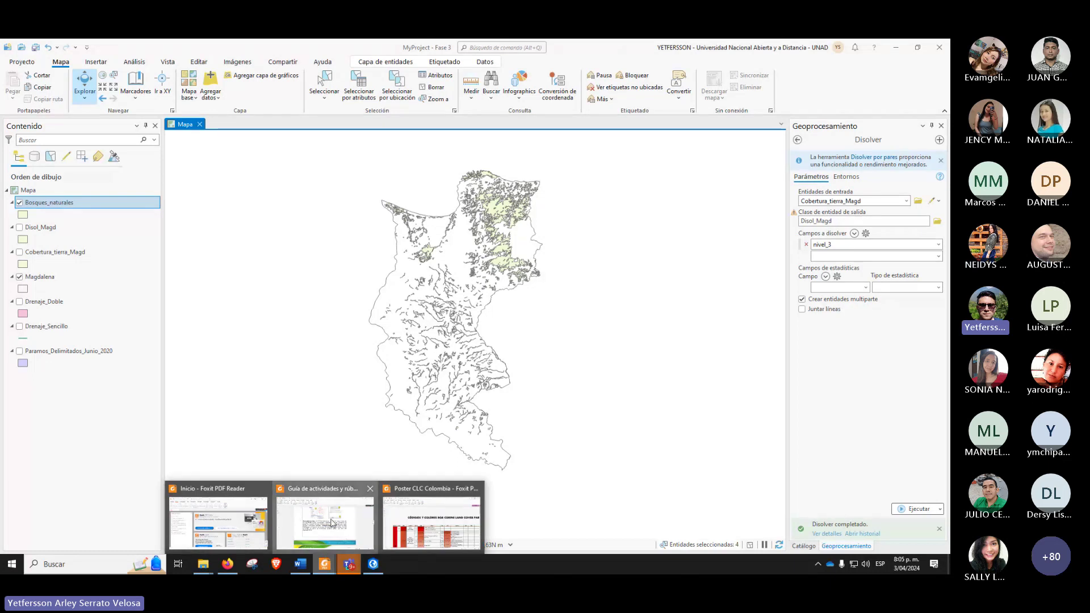
pyautogui.click(299, 516)
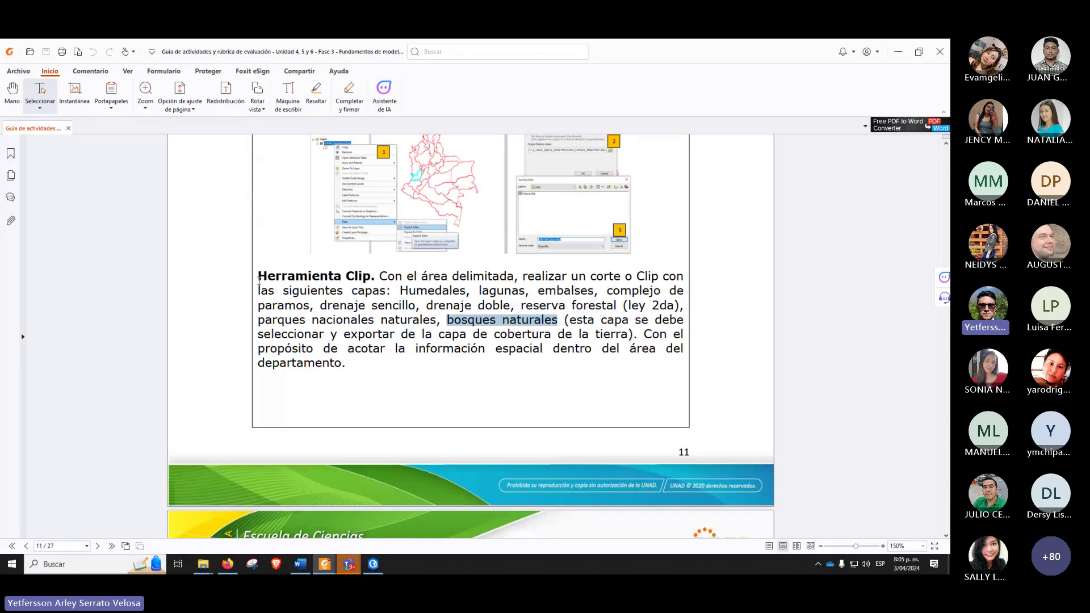
pyautogui.click(450, 319)
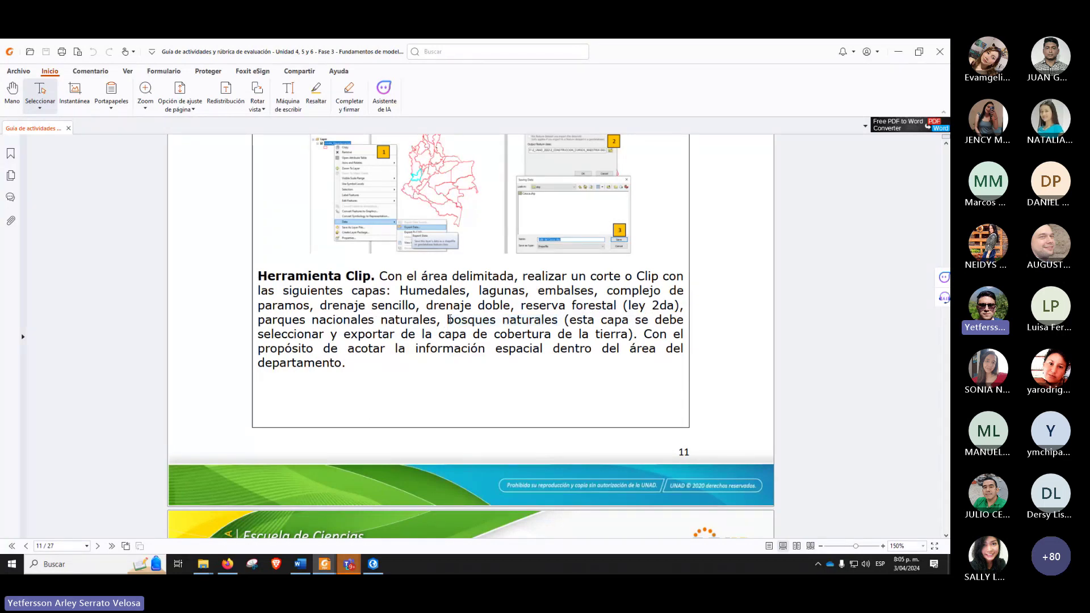
pyautogui.doubleClick(454, 319)
pyautogui.click(458, 317)
pyautogui.moveTo(447, 320); pyautogui.dragTo(557, 320)
pyautogui.moveTo(273, 275); pyautogui.dragTo(455, 320)
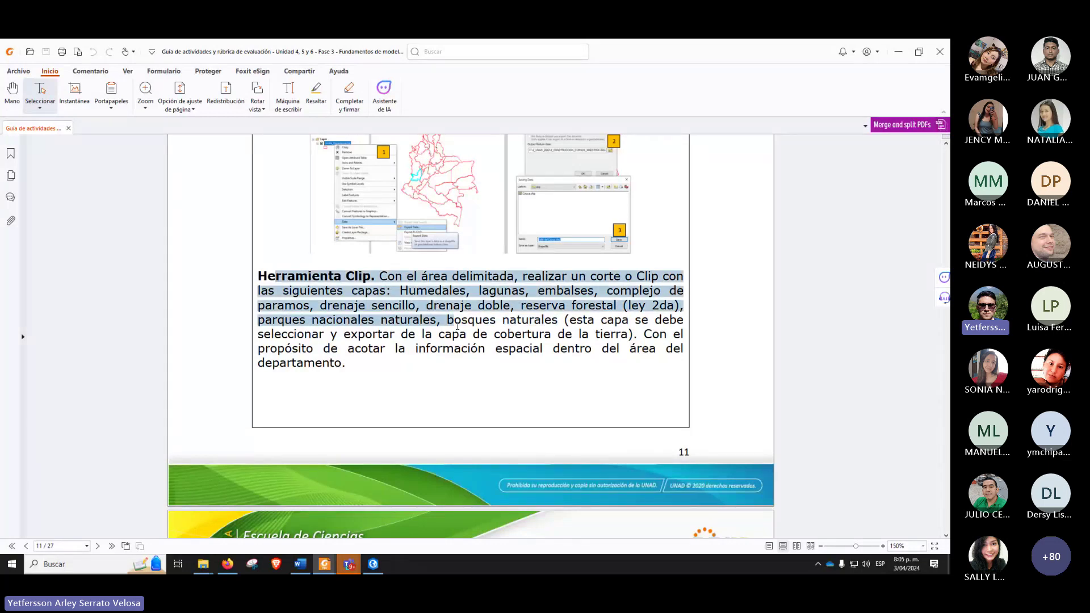
pyautogui.click(458, 333)
pyautogui.doubleClick(454, 320)
# Step: Find the guide's Herramienta dissolve section and review its explanation of dissolving land cover by nivel 3
pyautogui.scroll(-20, 449, 320)
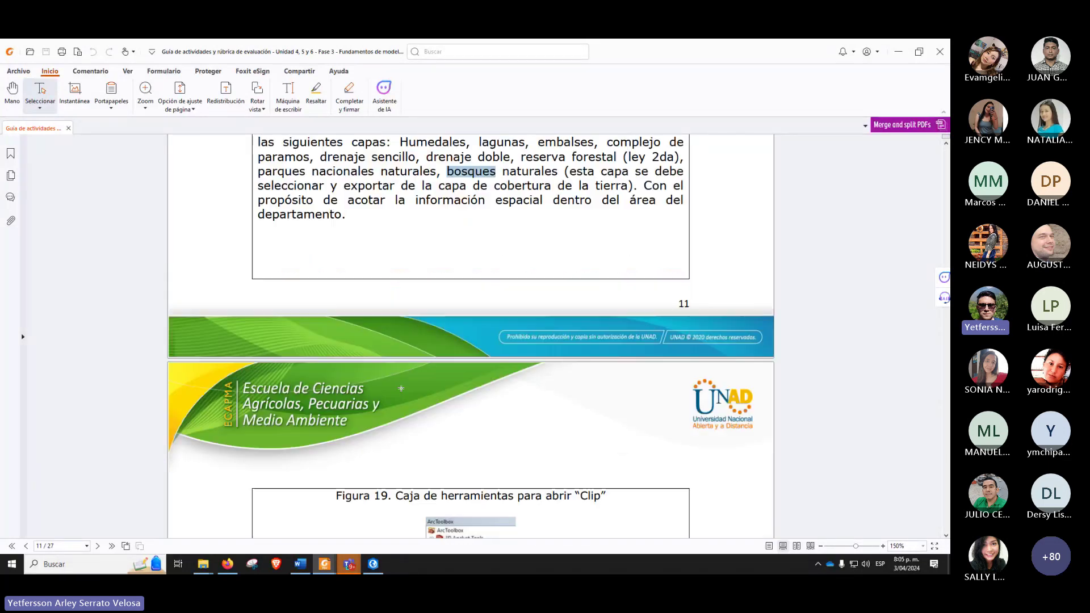
pyautogui.scroll(-20, 426, 324)
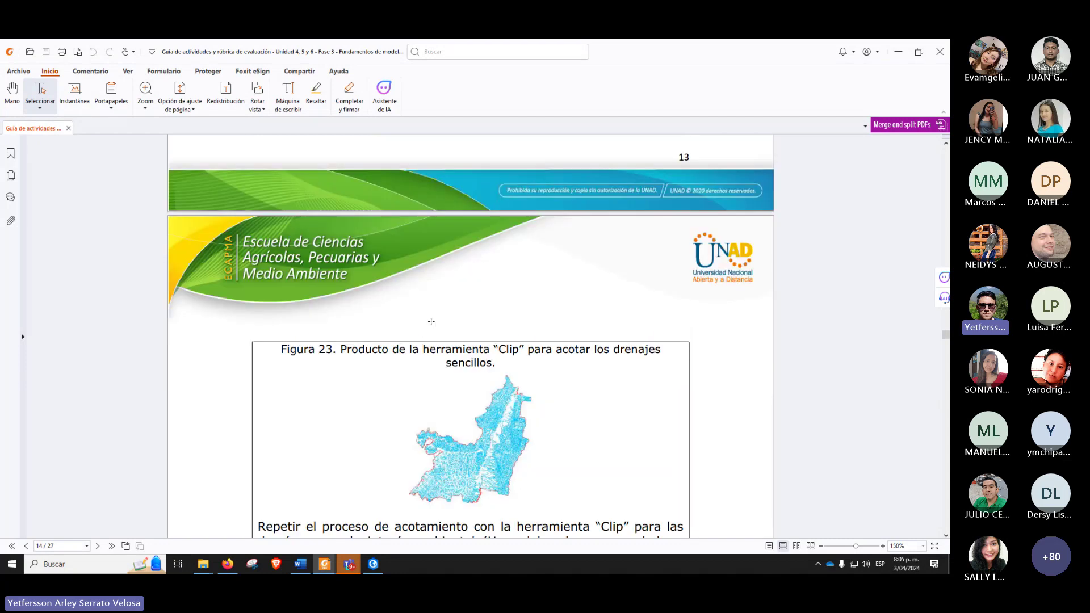
pyautogui.scroll(-20, 437, 320)
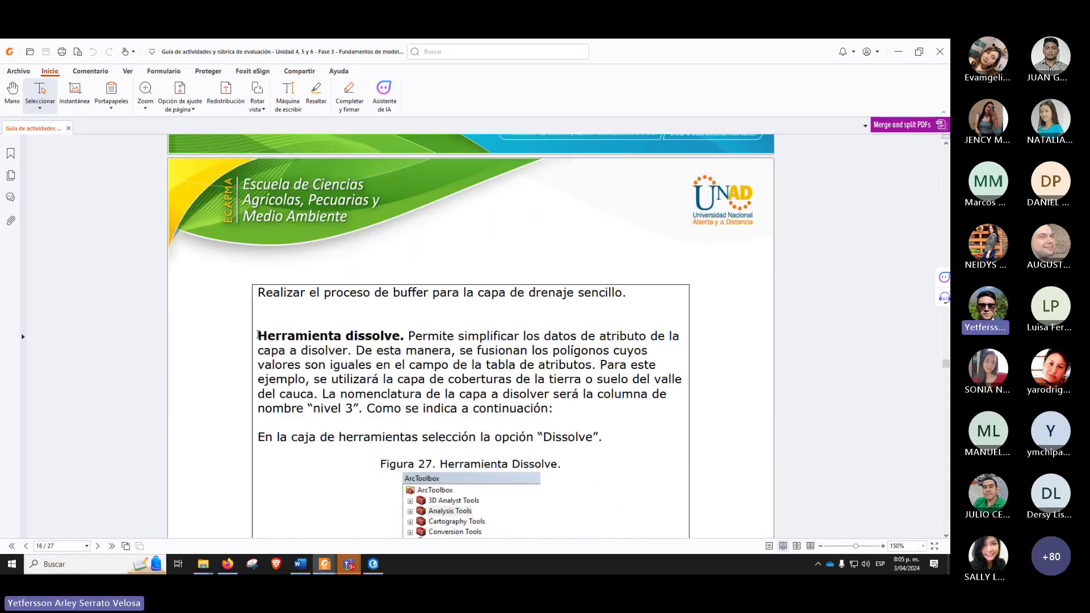
pyautogui.moveTo(258, 335); pyautogui.dragTo(571, 416)
pyautogui.scroll(-1, 496, 399)
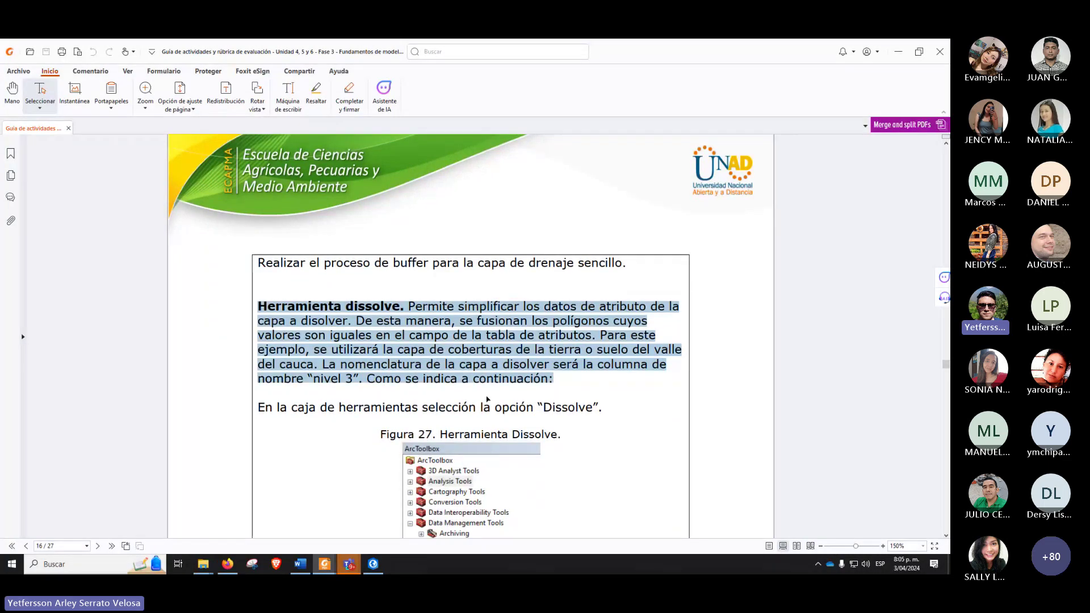
# Step: Switch back to ArcGIS Pro and open the attribute table of Disol_Magd
pyautogui.hotkey('alt', 'Tab')
pyautogui.click(37, 228)
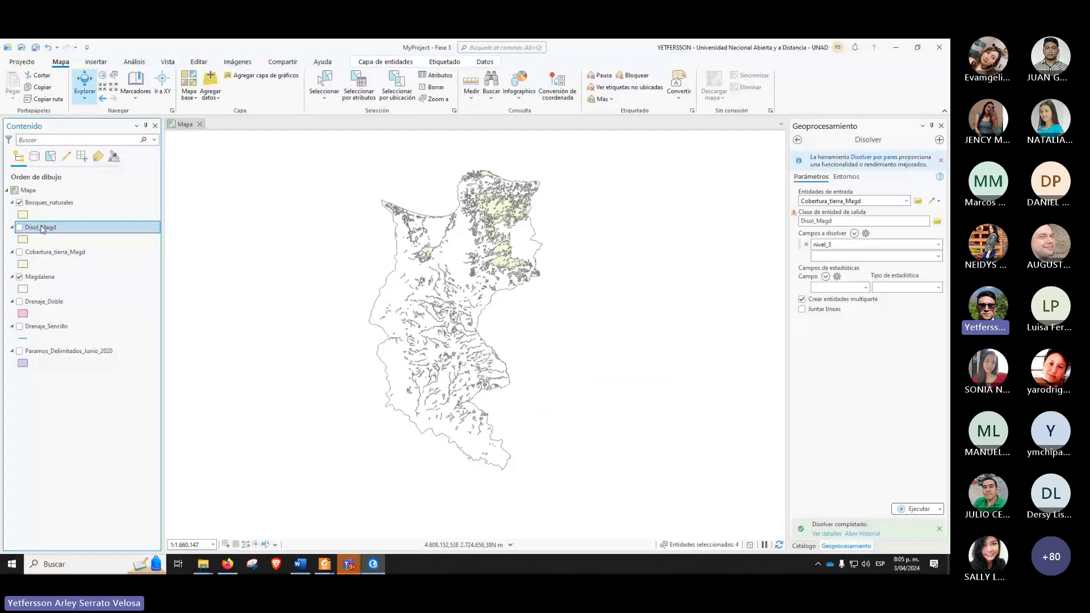
pyautogui.rightClick(42, 230)
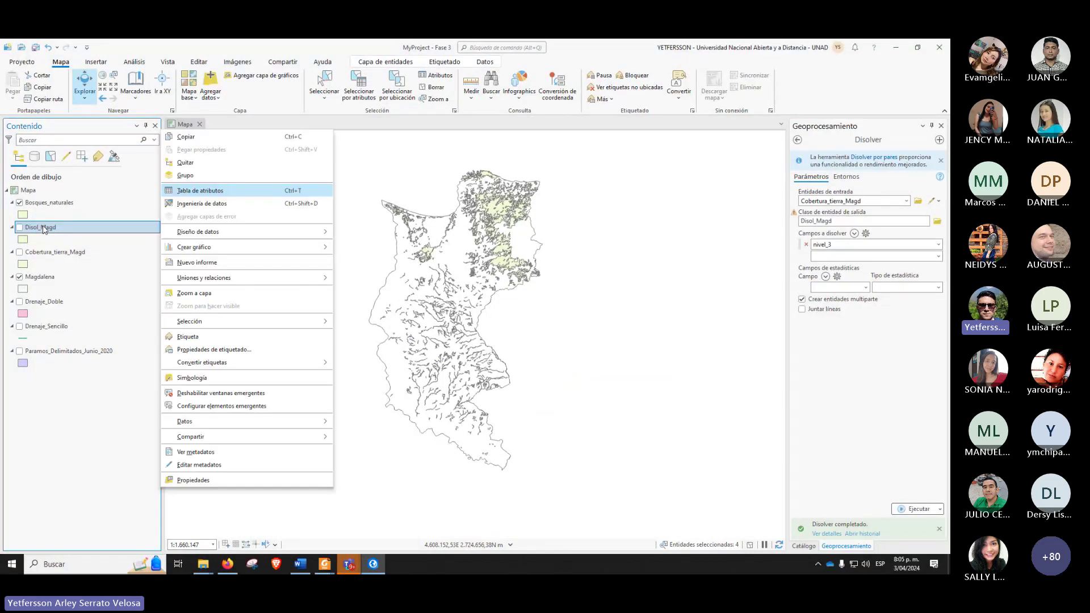
pyautogui.click(214, 196)
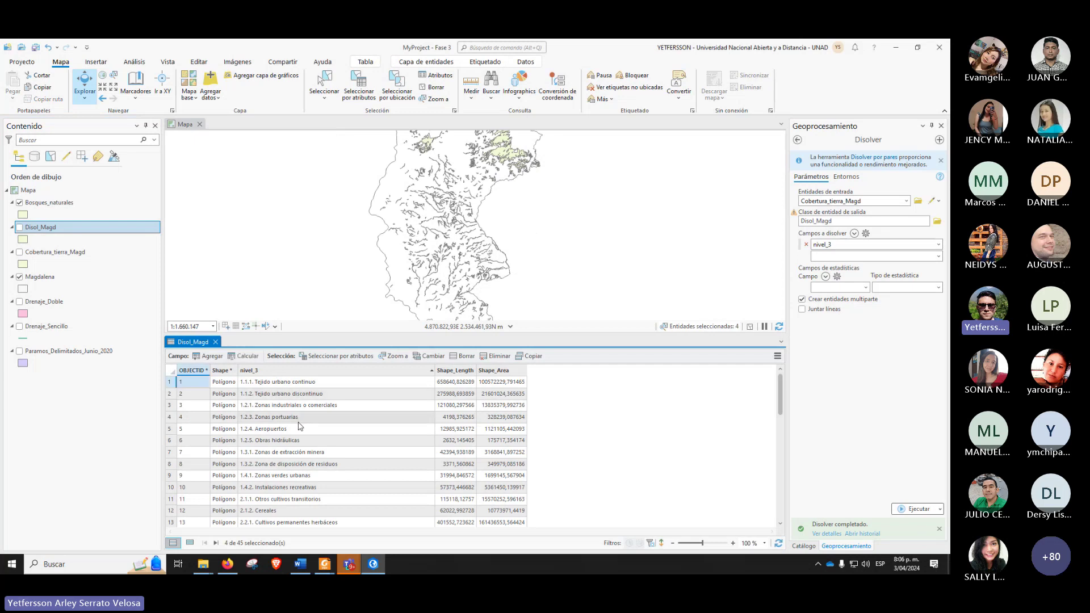
# Step: Delete the 3.1.2. Bosque abierto record from the Disol_Magd attribute table and confirm the deletion
pyautogui.scroll(-5, 299, 431)
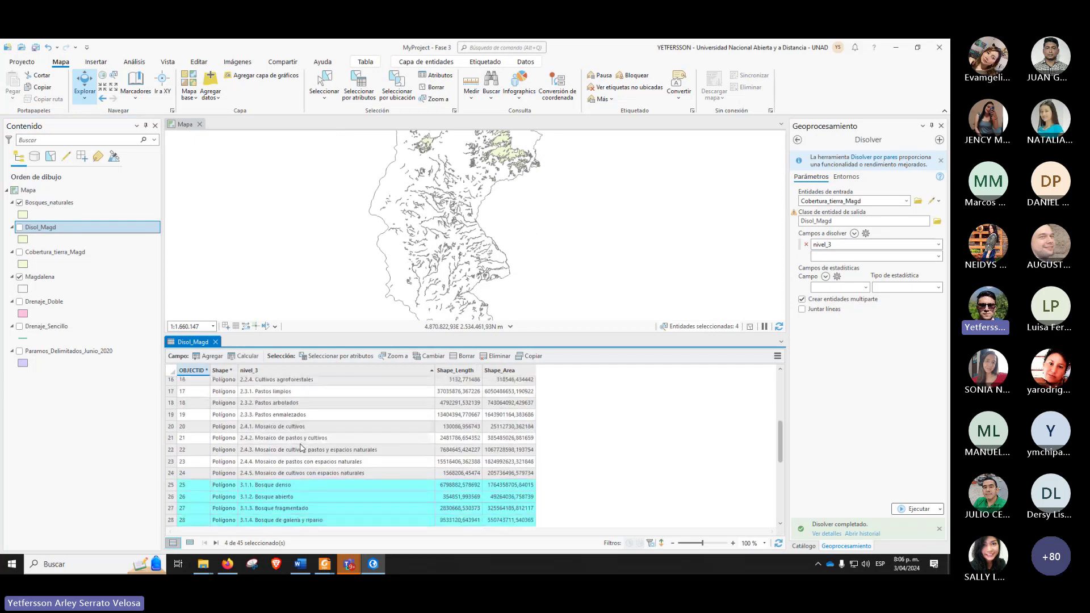
pyautogui.scroll(-3, 301, 448)
pyautogui.scroll(1, 187, 446)
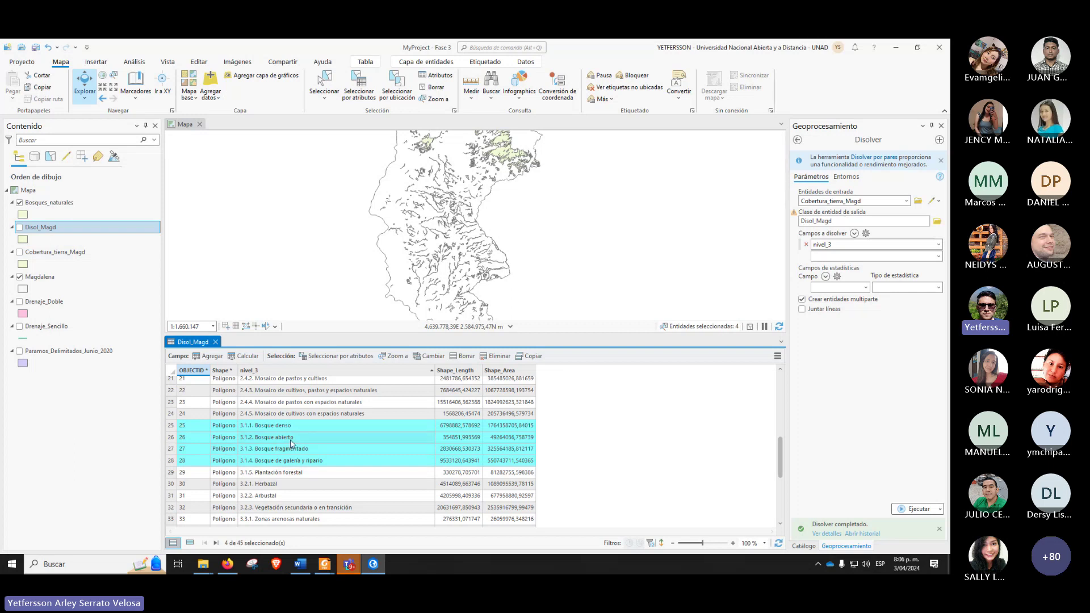
pyautogui.rightClick(173, 441)
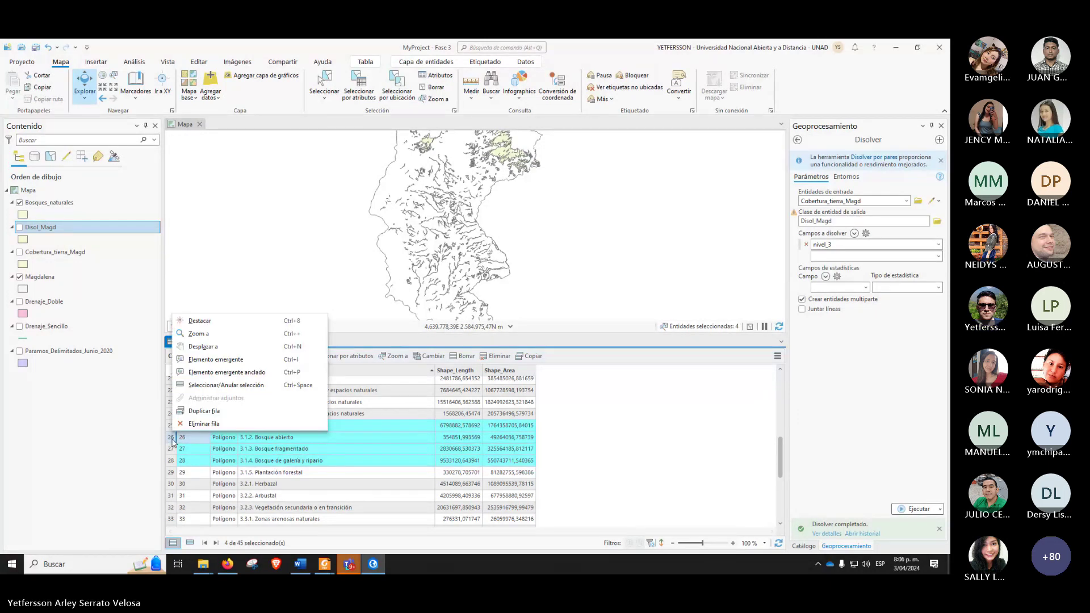
pyautogui.click(212, 425)
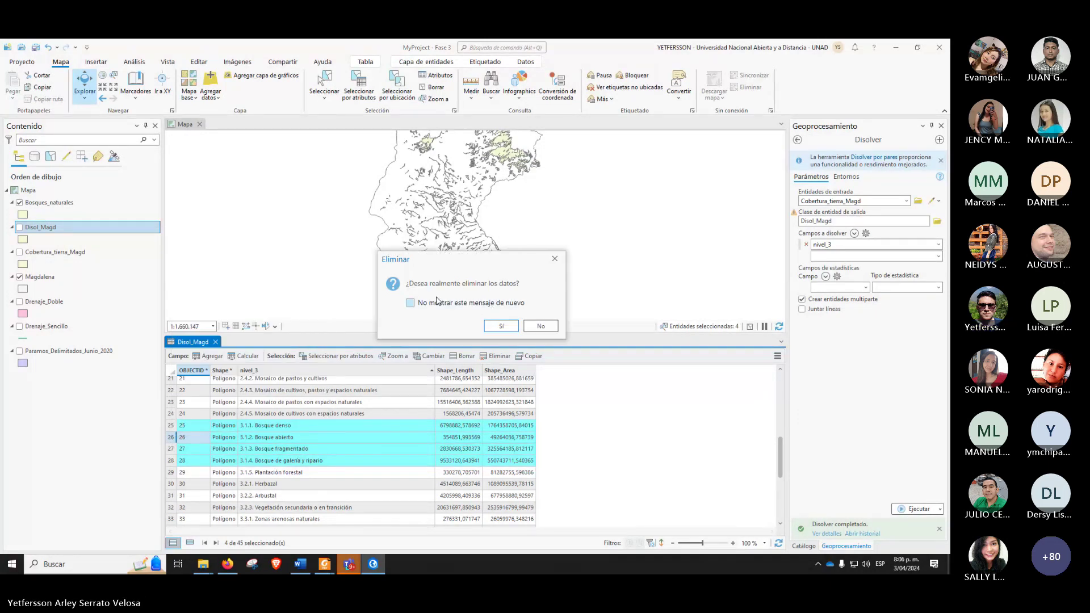
pyautogui.click(498, 327)
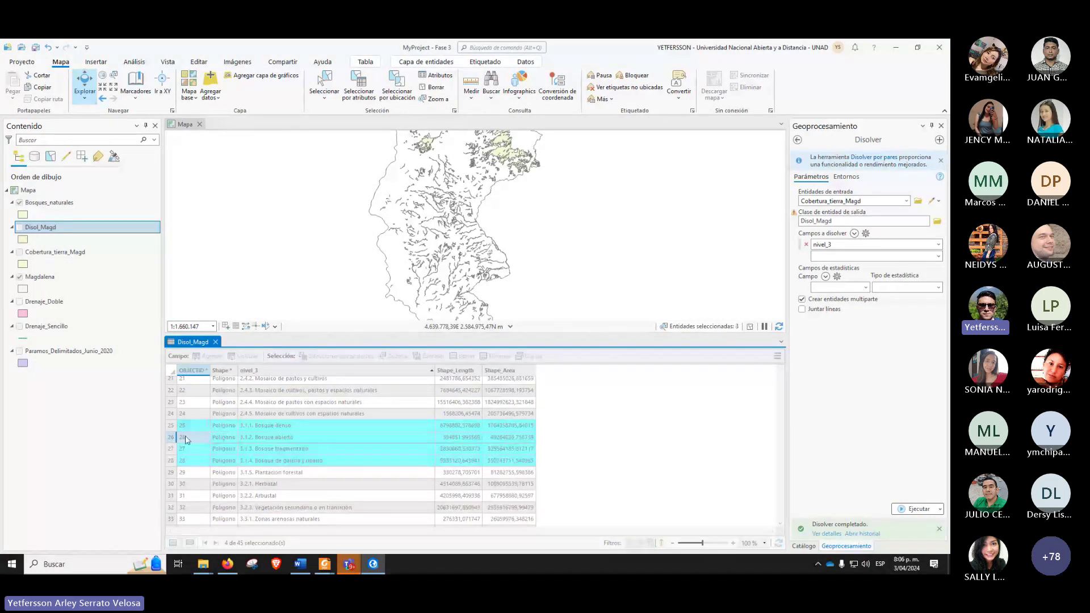
pyautogui.scroll(-7, 187, 431)
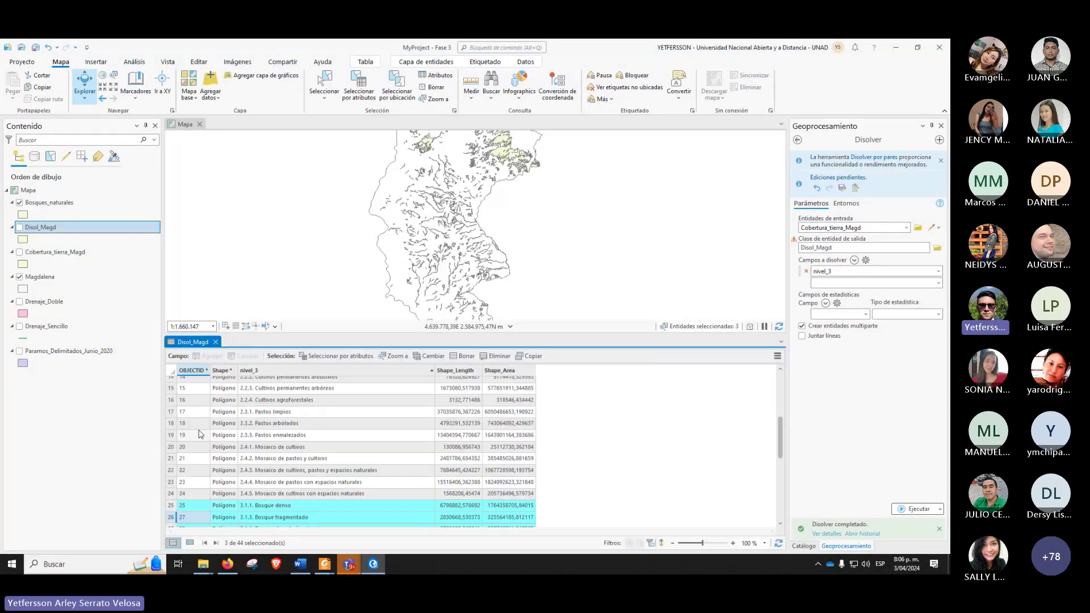